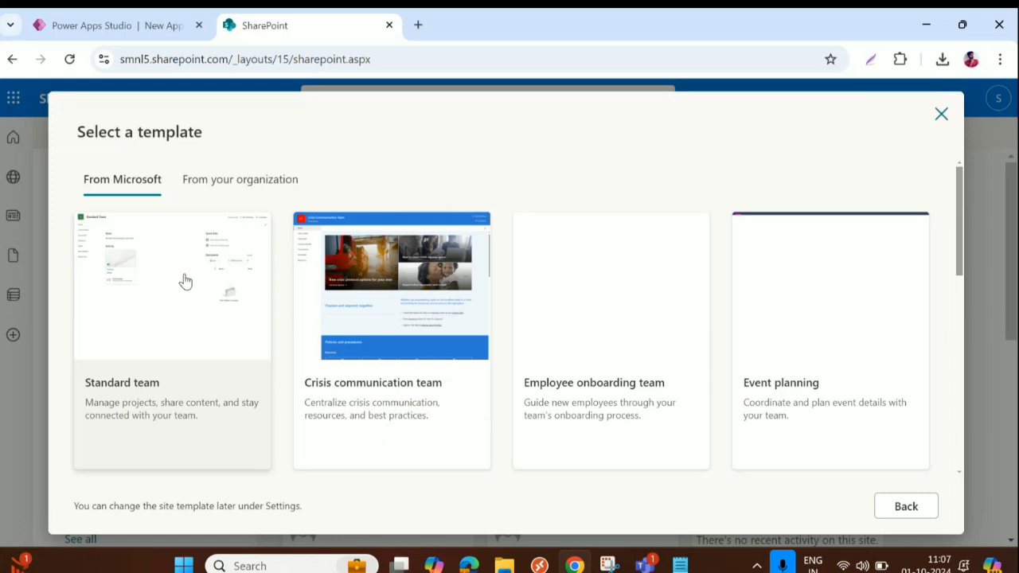
Choose the Standard team site template for the new SharePoint site
click(191, 294)
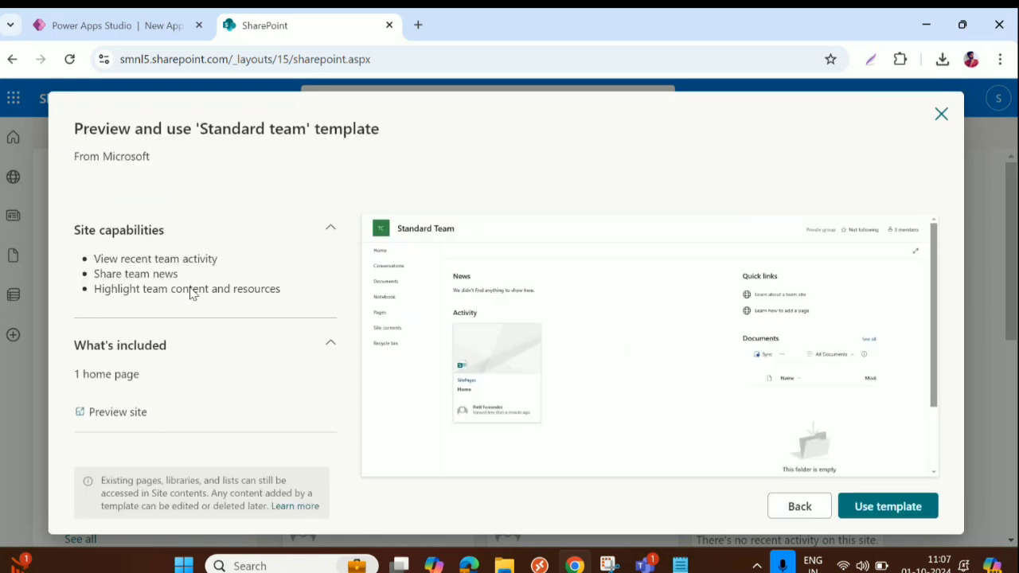
scroll(503, 280, down, 1)
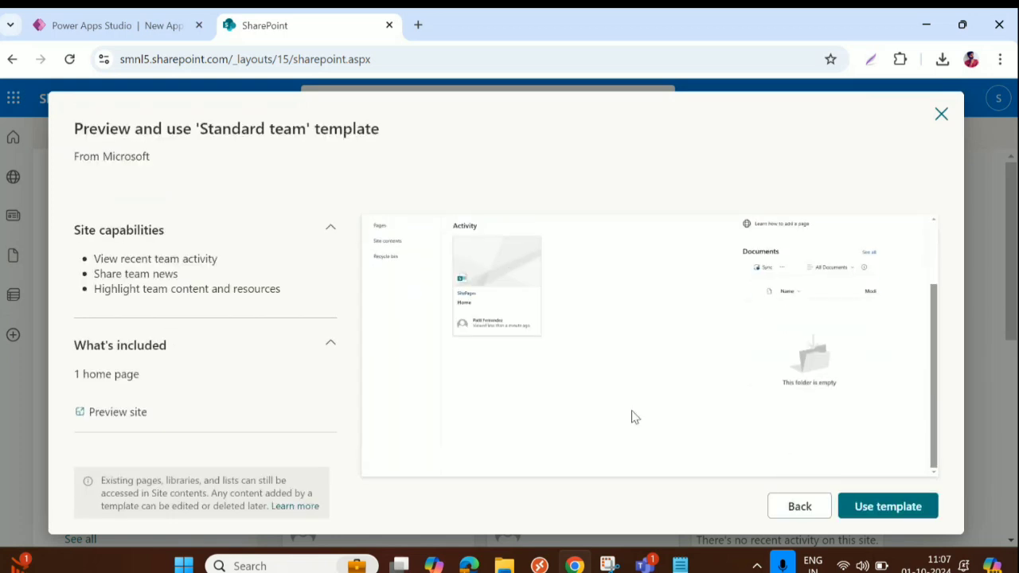
click(897, 506)
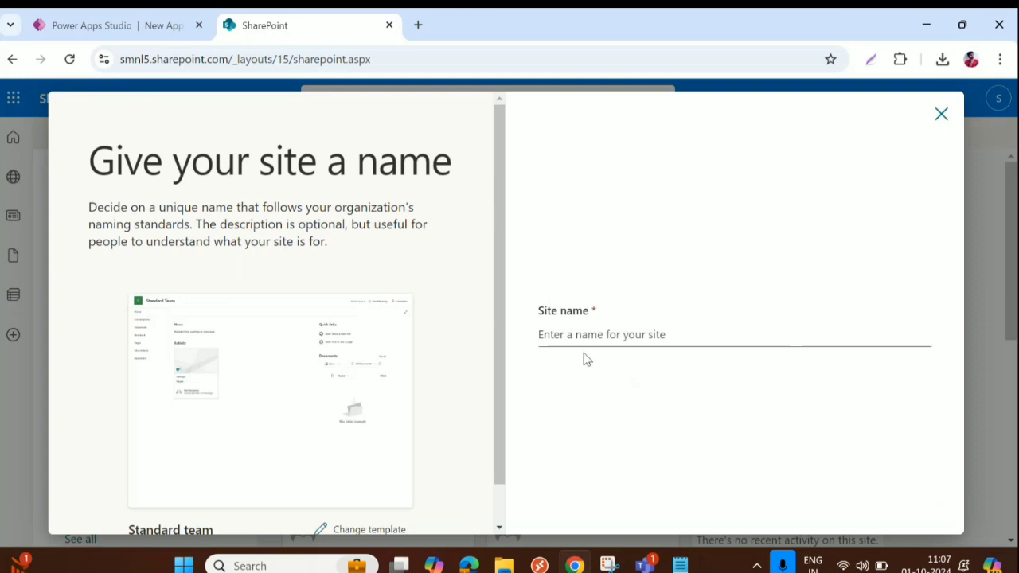
Name the site 'Training', with matching group email and site address, and continue to language and privacy
click(586, 335)
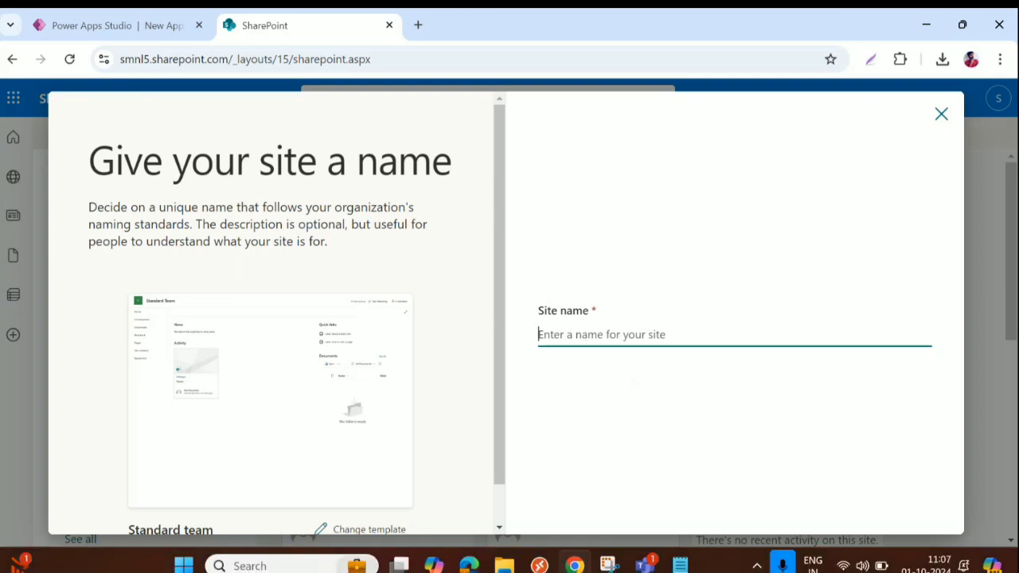
text(Training)
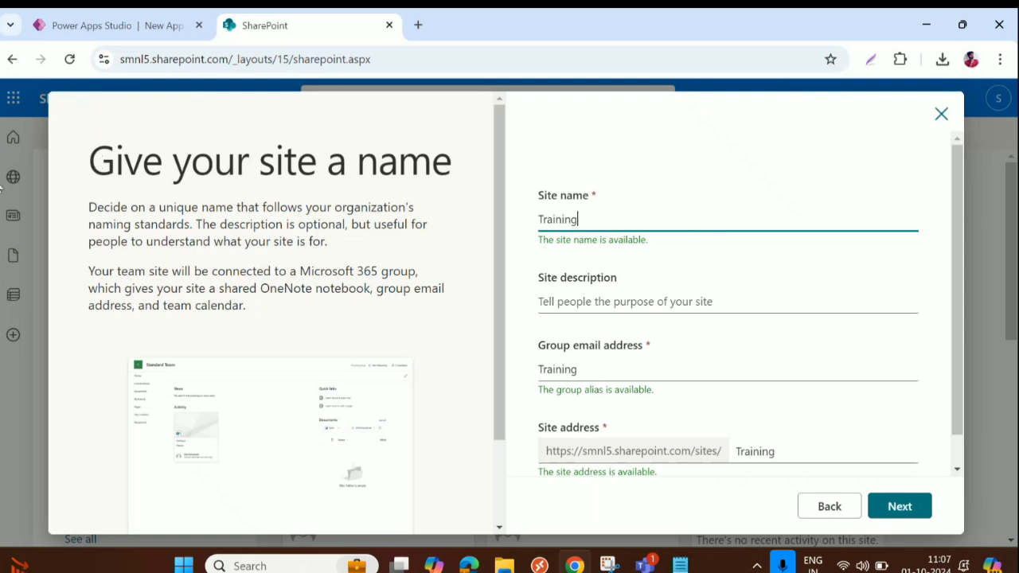
text(Site)
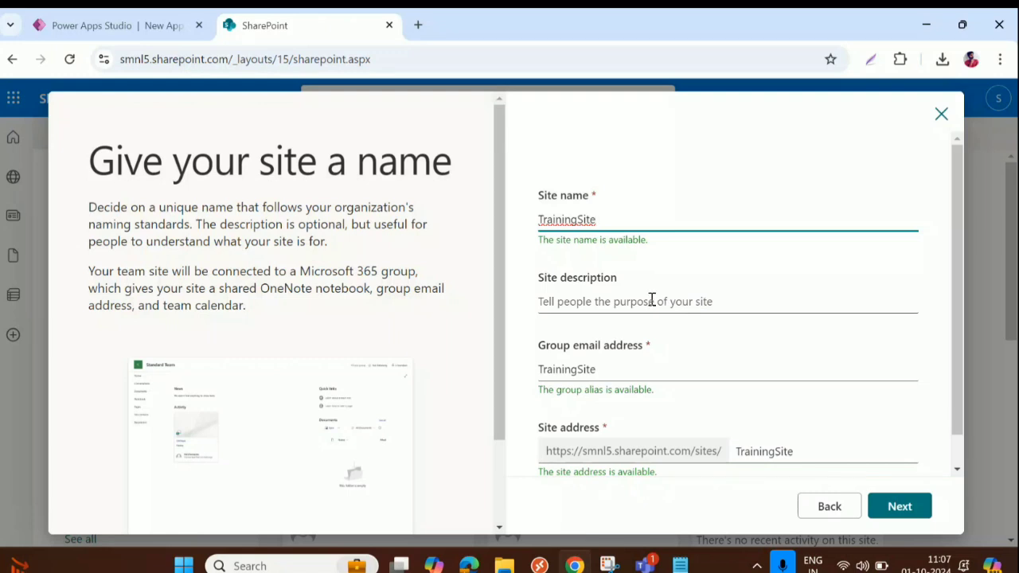
key(BackSpace)
key(BackSpace)
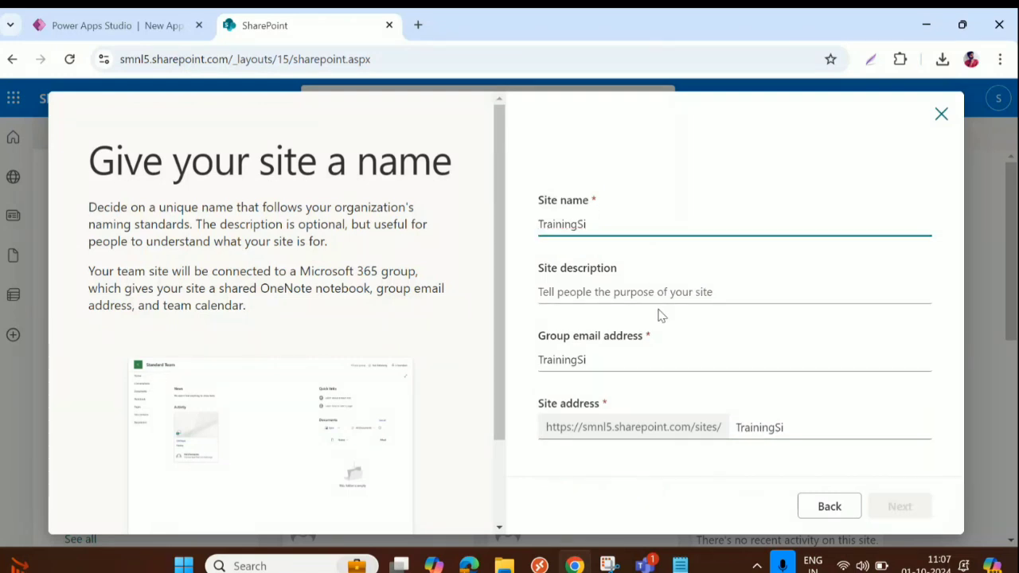
key(BackSpace)
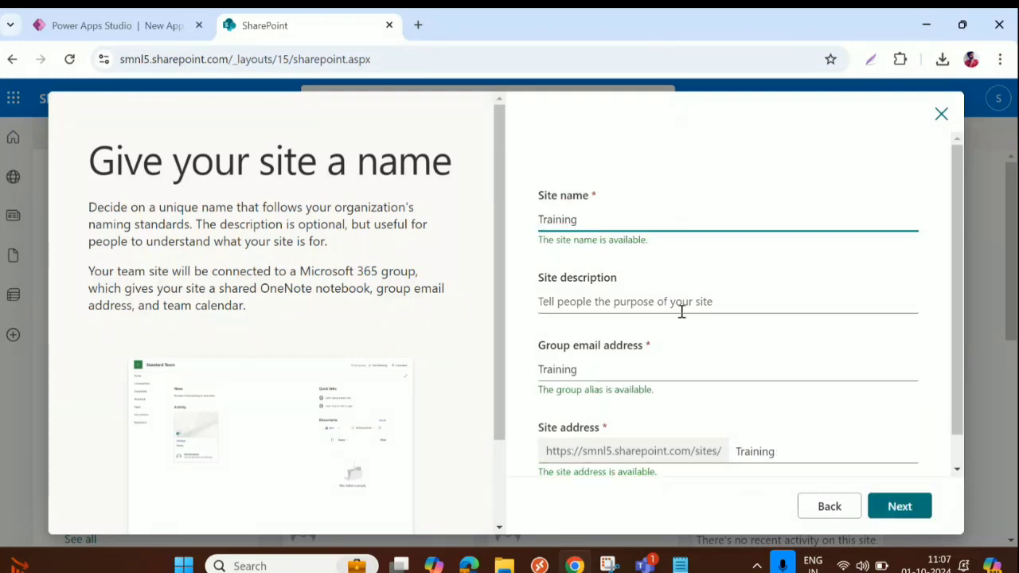
scroll(684, 318, down, 1)
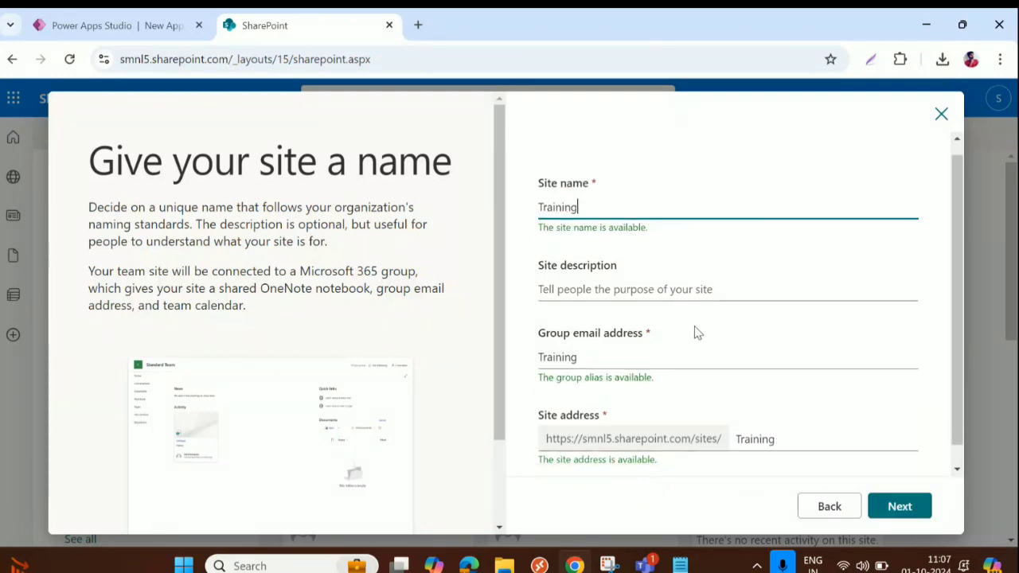
click(900, 507)
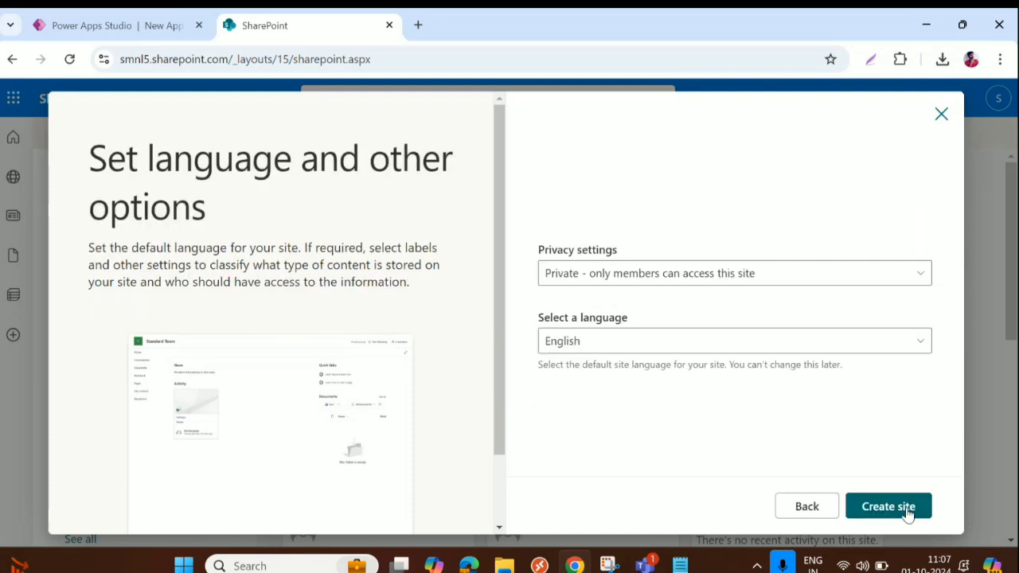
Set the Training site's privacy to Public for the organization, create it, and finish setup
click(880, 275)
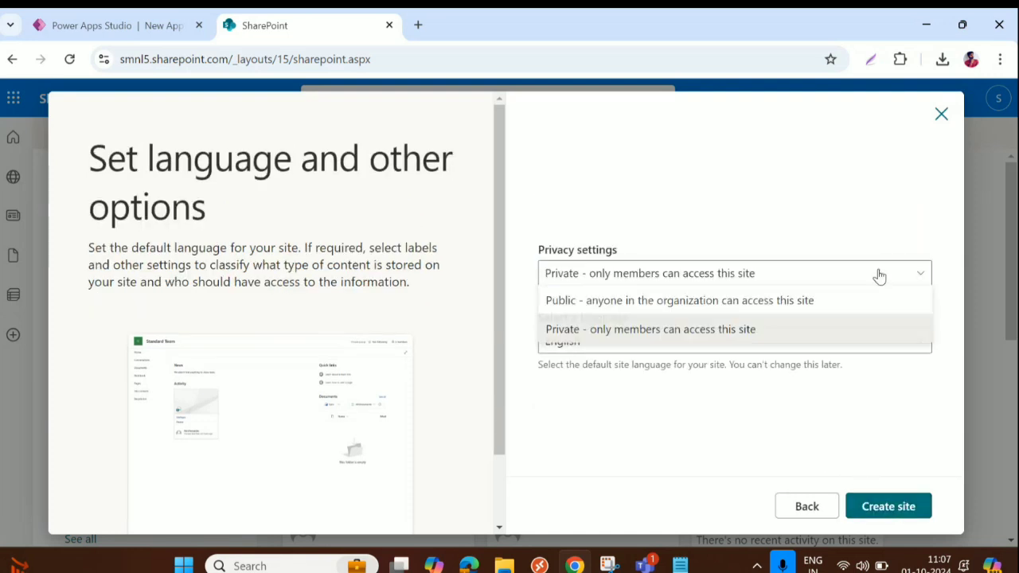
click(748, 303)
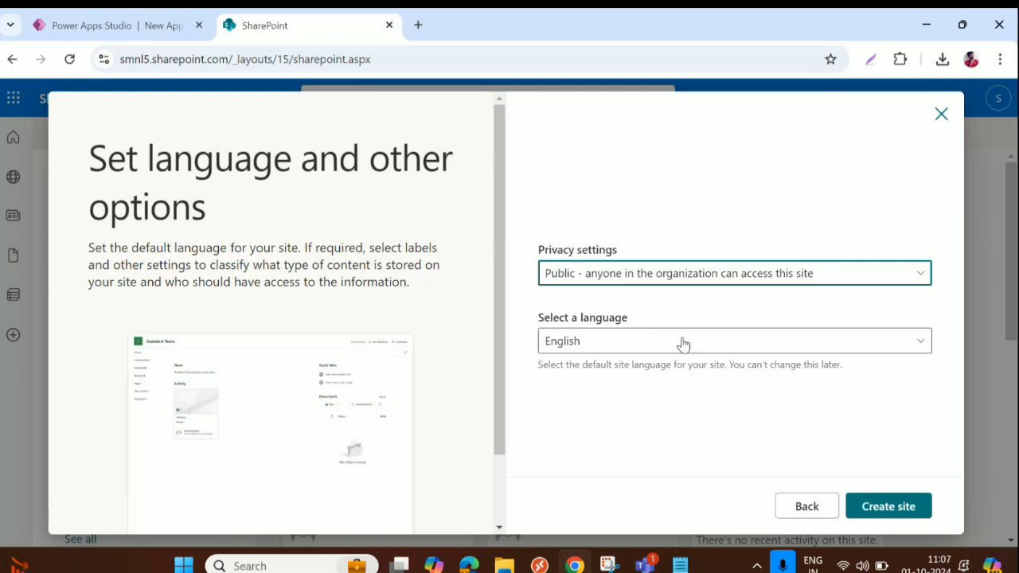
click(883, 516)
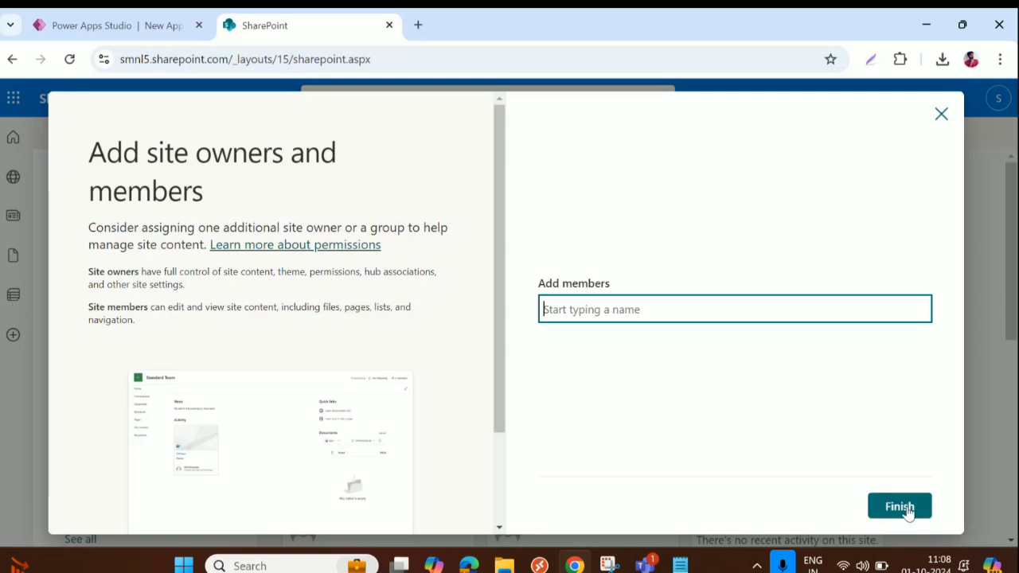
click(908, 508)
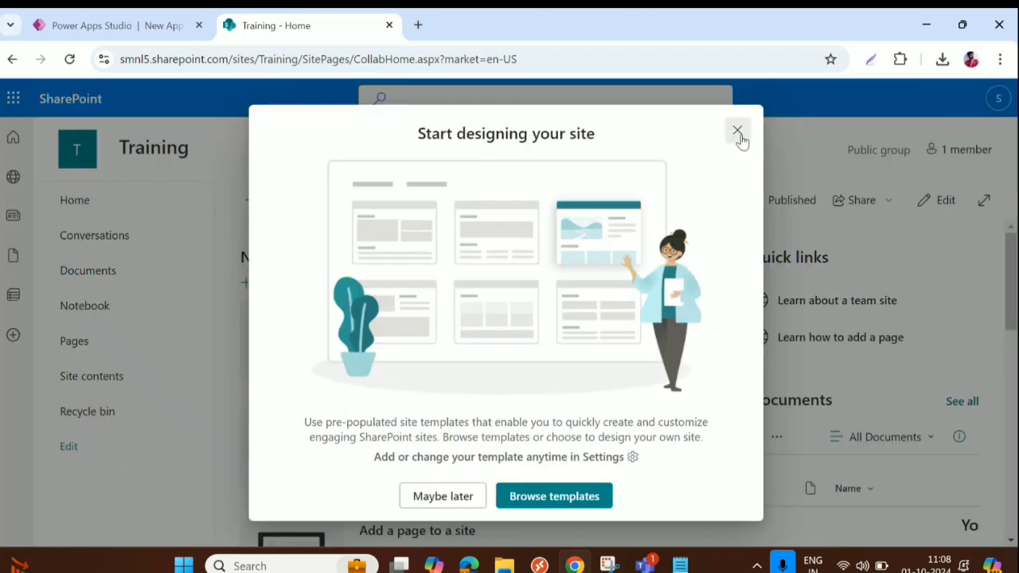
Create a blank list named 'TrainingEmployees' from the Training site's New menu
click(737, 131)
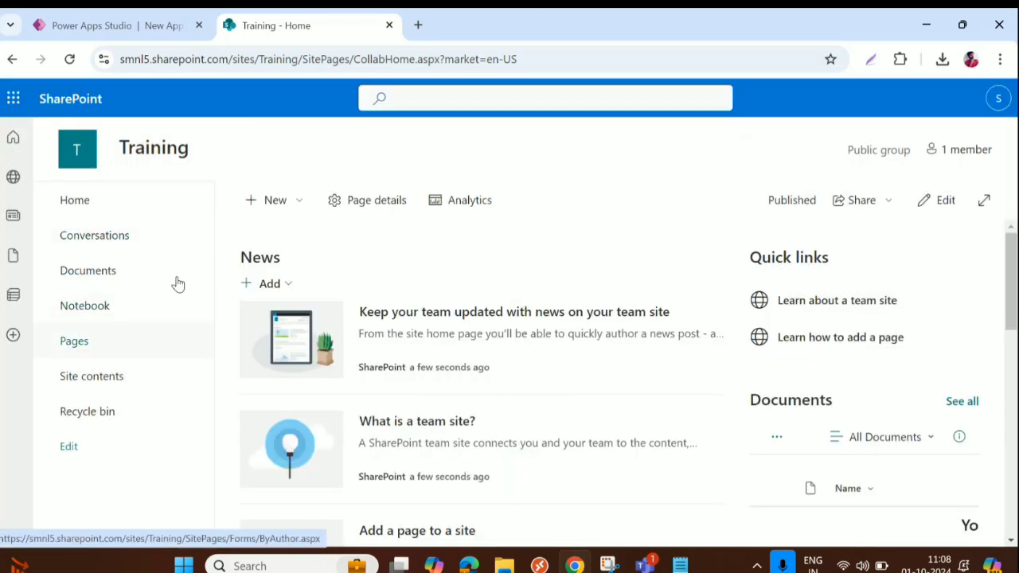
click(271, 203)
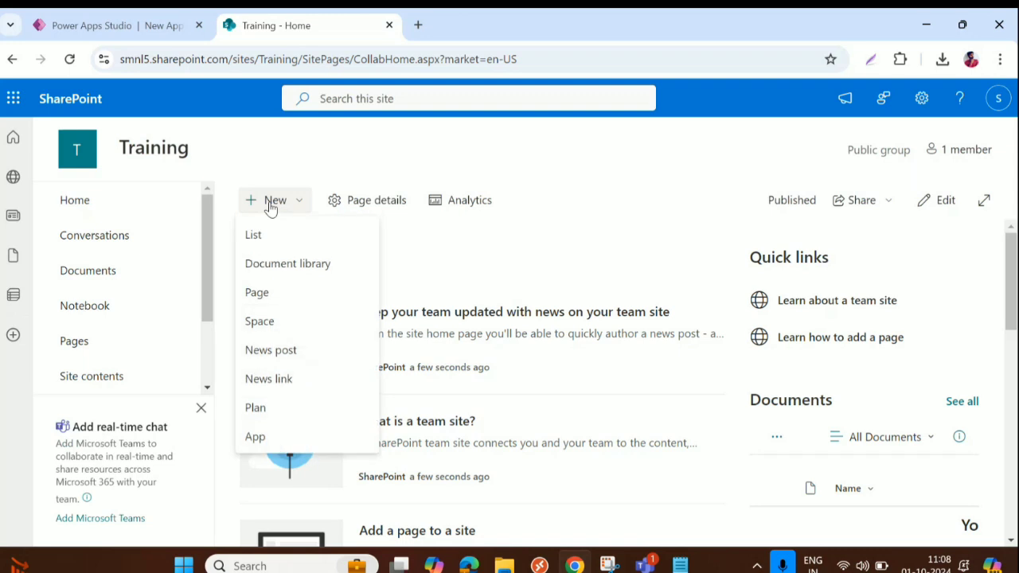
click(258, 236)
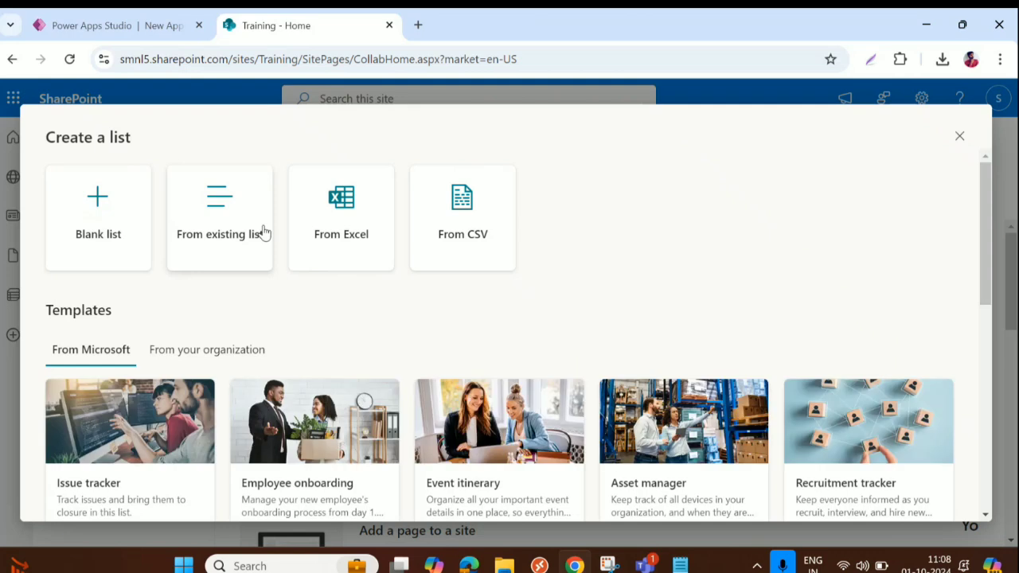
click(97, 211)
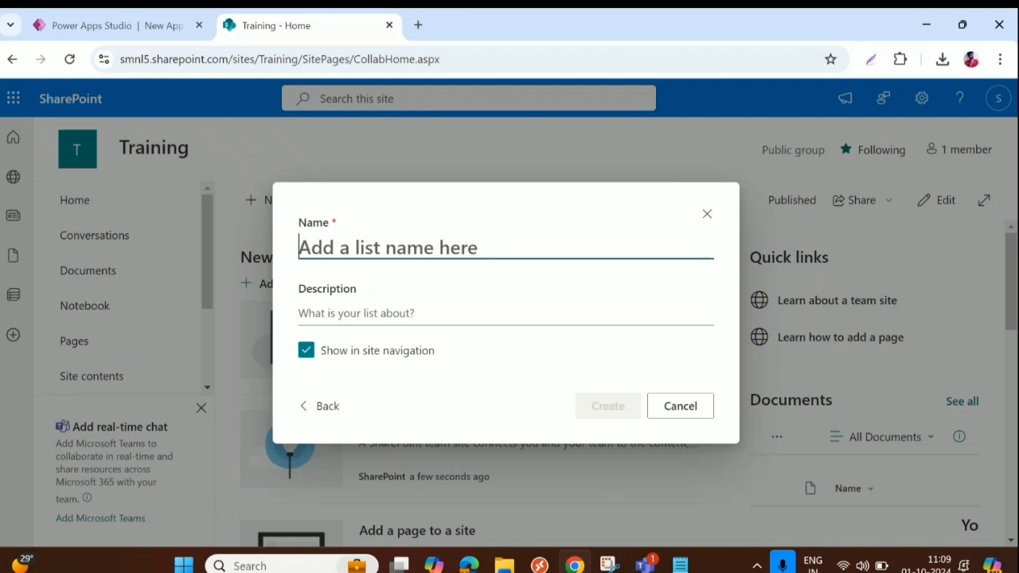
text(Train)
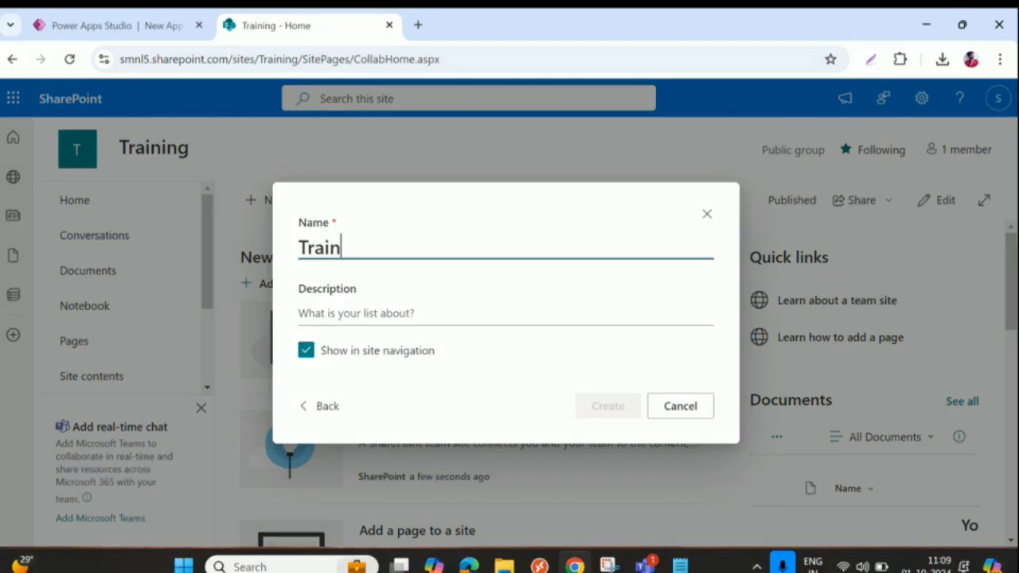
text(ing)
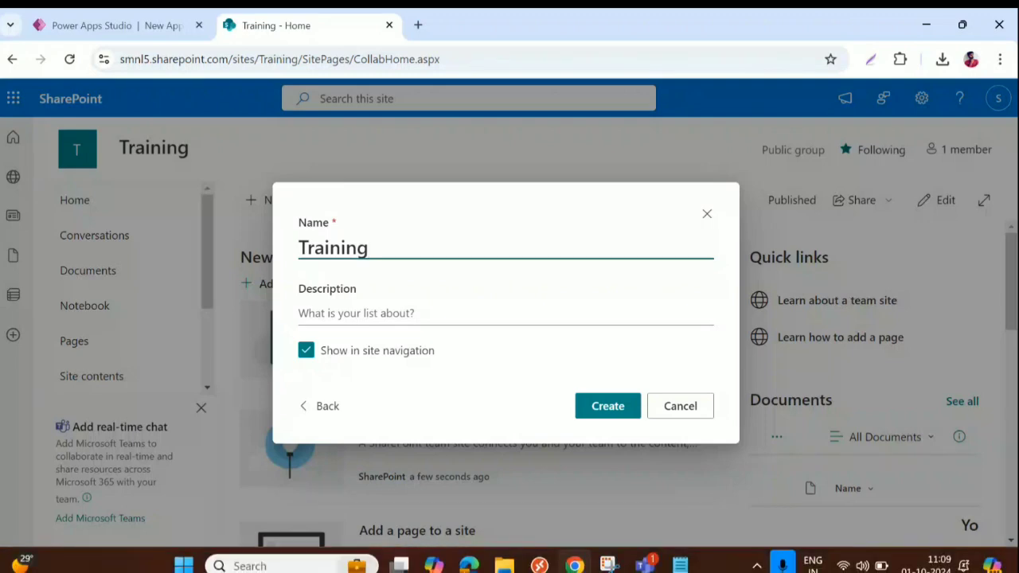
text(Emplo)
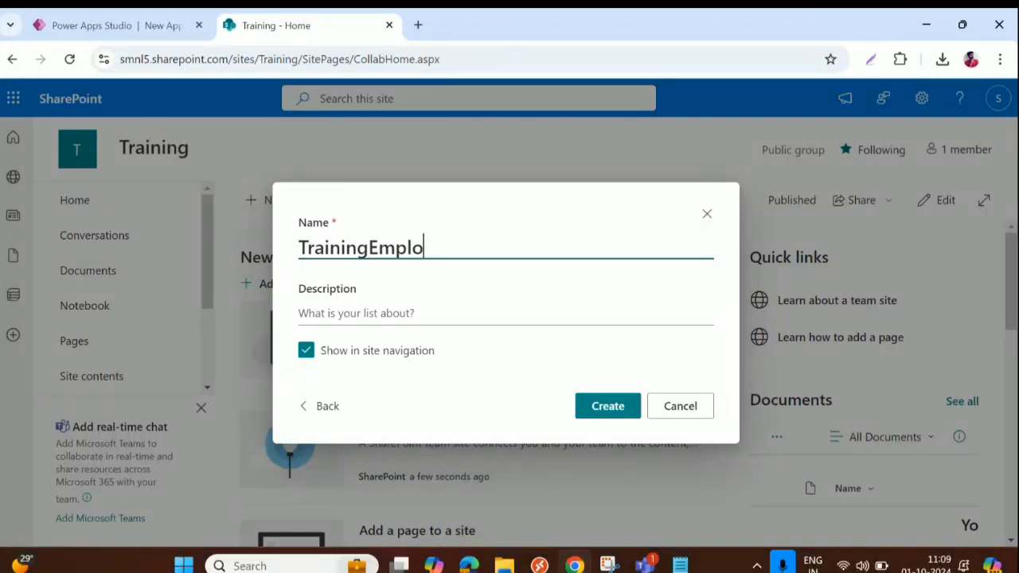
text(yees)
key(Return)
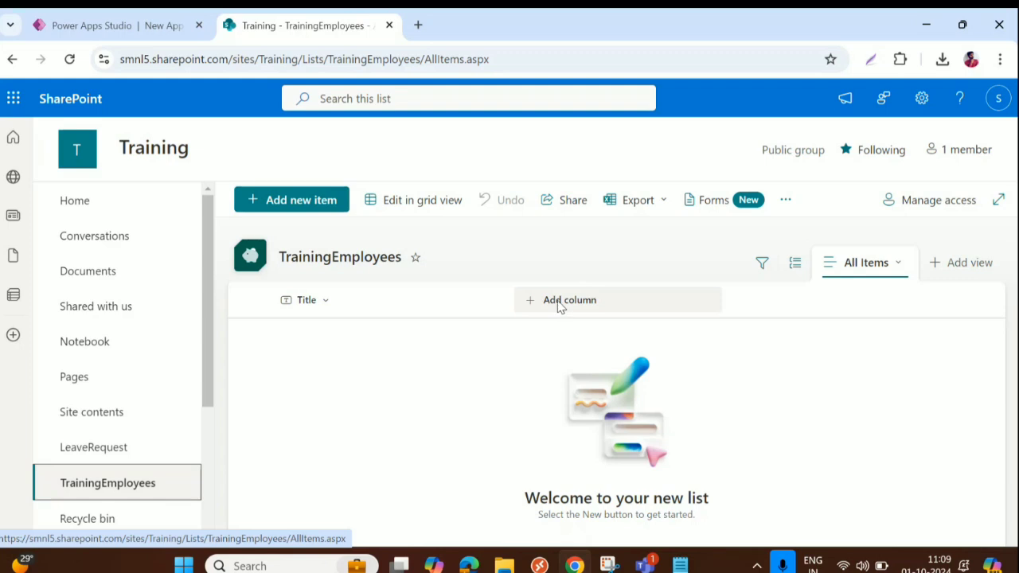
Add an 'EmpID' column of type single line of text beside Title
click(560, 306)
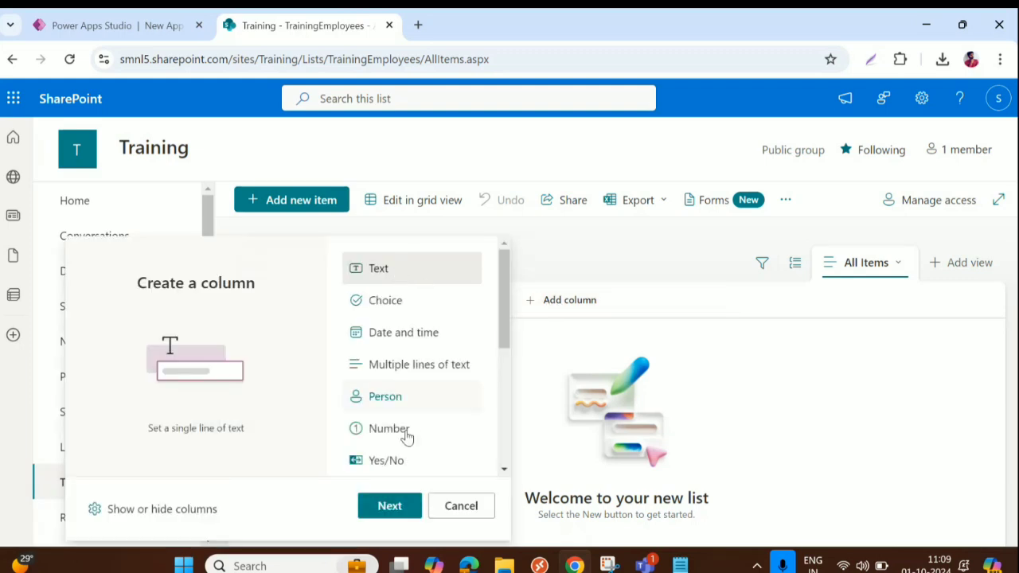
click(401, 507)
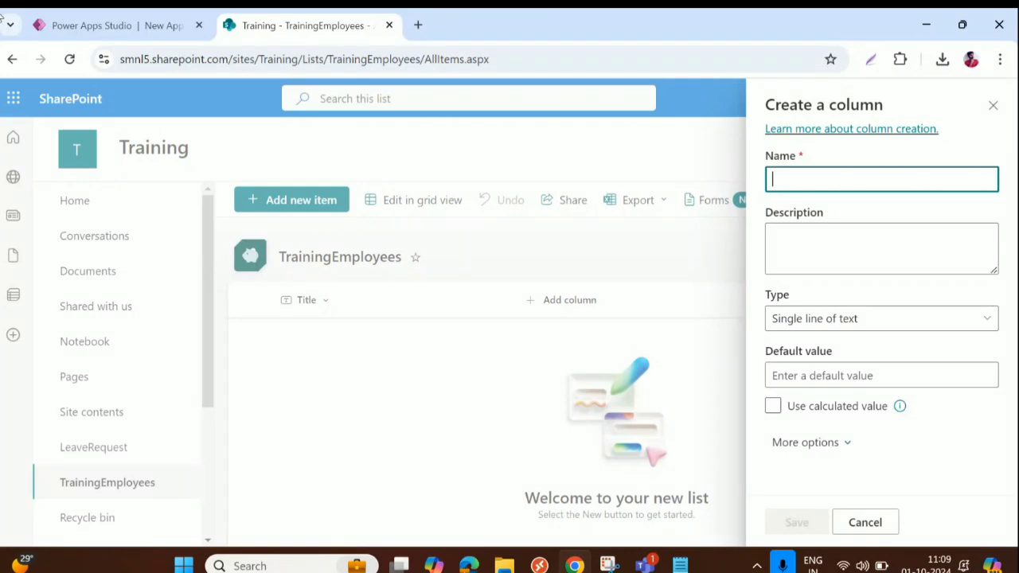
text(Em)
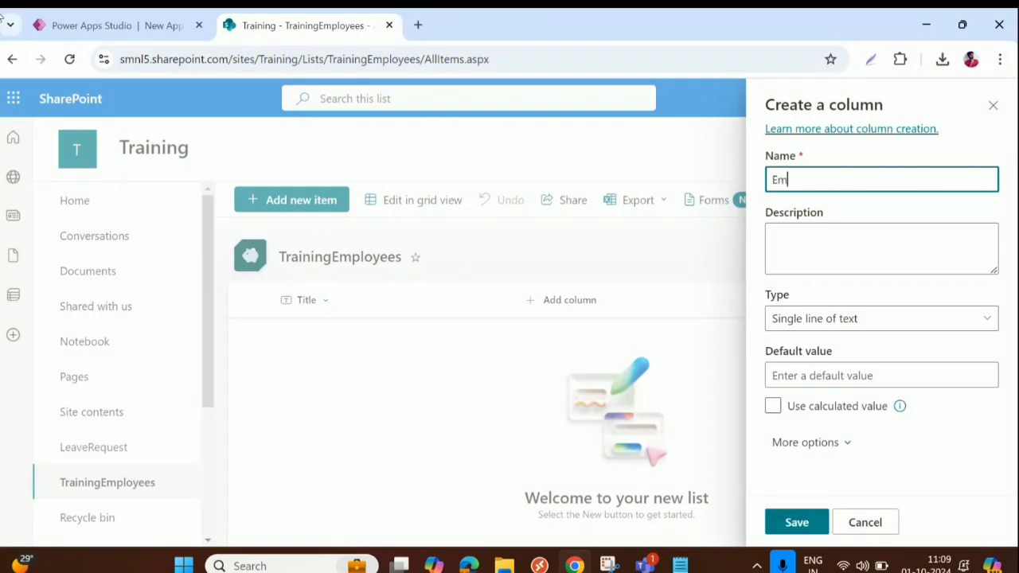
text(pID)
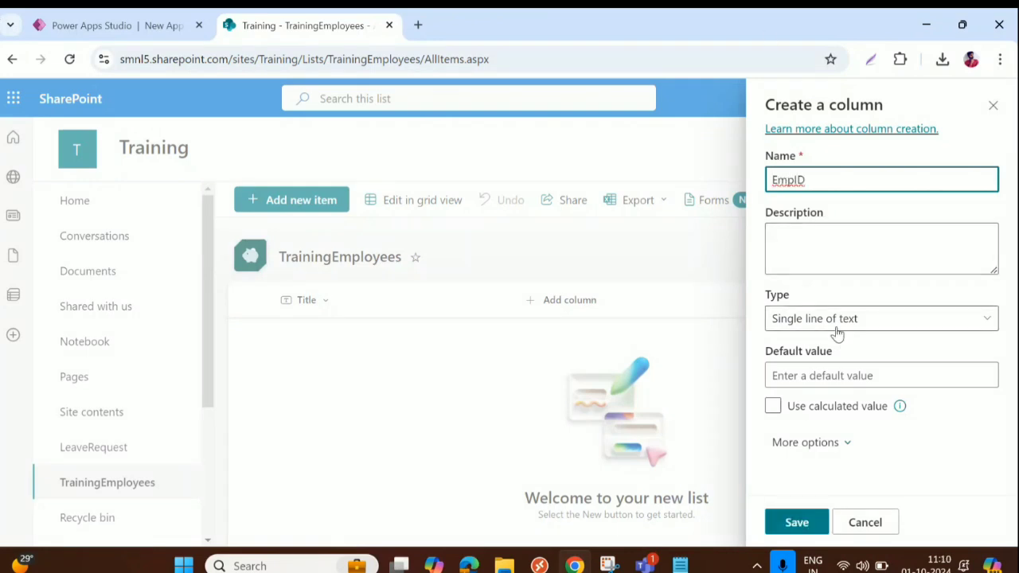
click(870, 326)
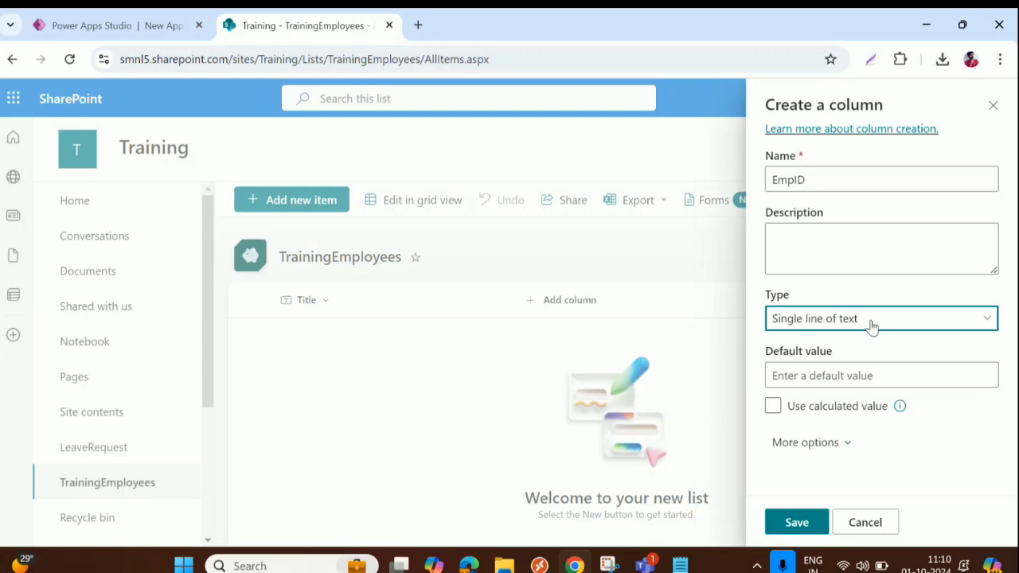
click(871, 326)
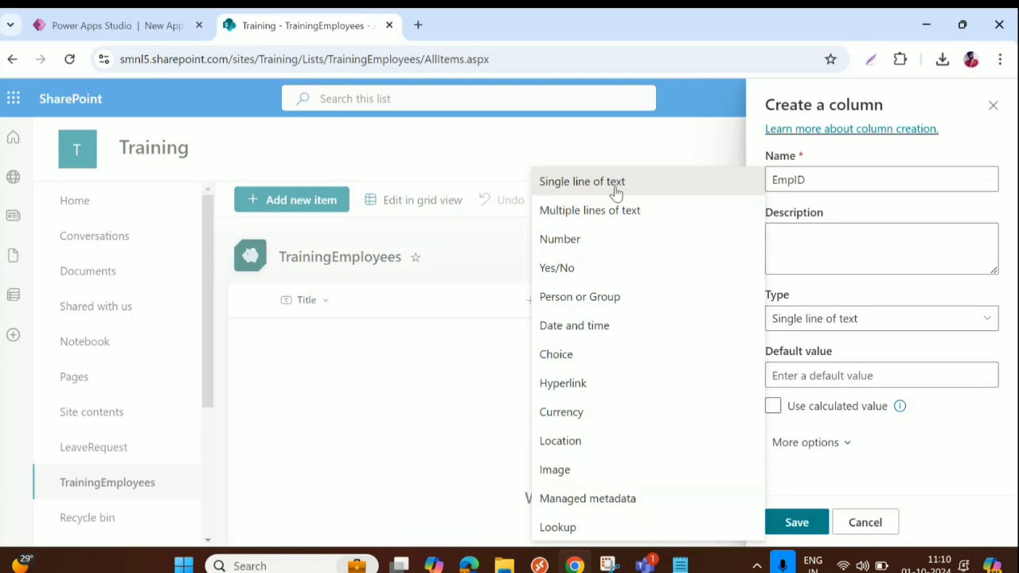
click(837, 178)
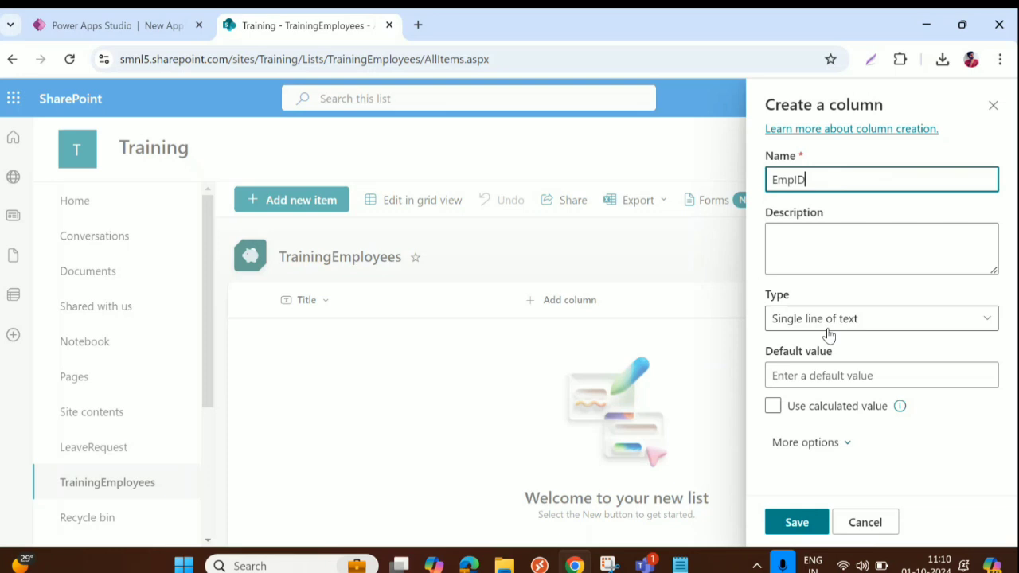
click(797, 524)
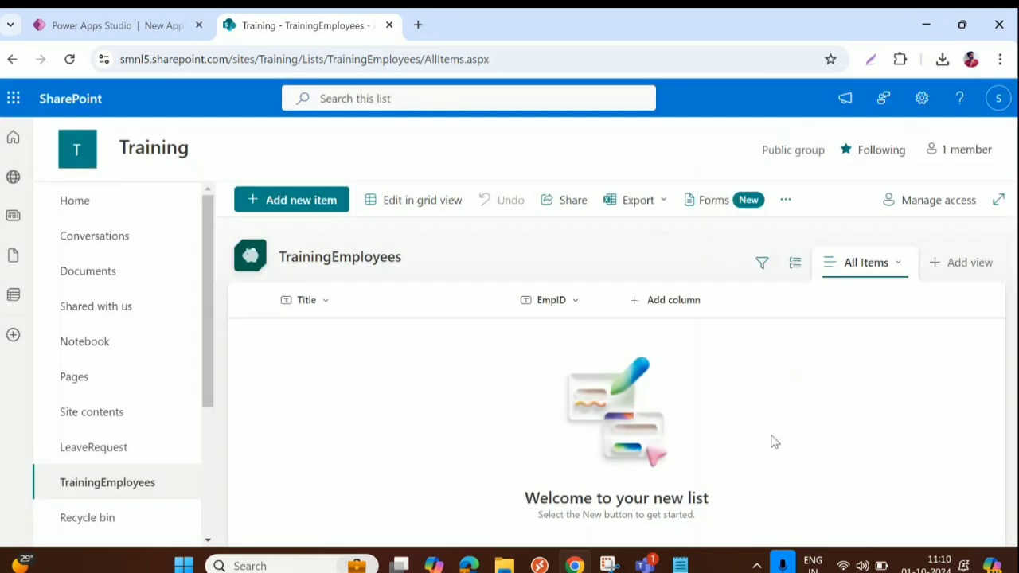
Add a single-line text column named 'EmpName'
click(674, 299)
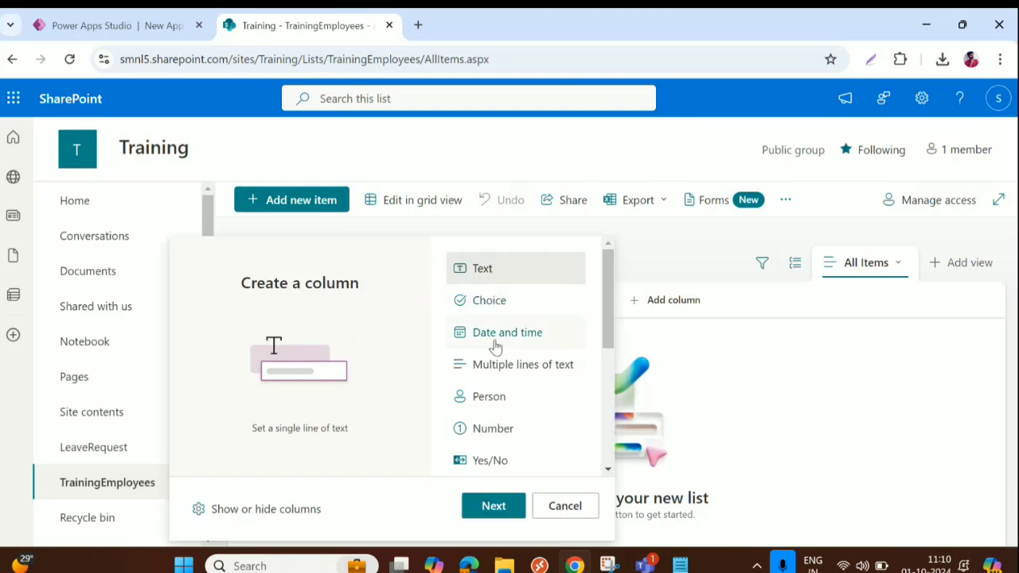
scroll(499, 358, down, 3)
scroll(502, 374, down, 2)
scroll(506, 390, up, 5)
click(492, 507)
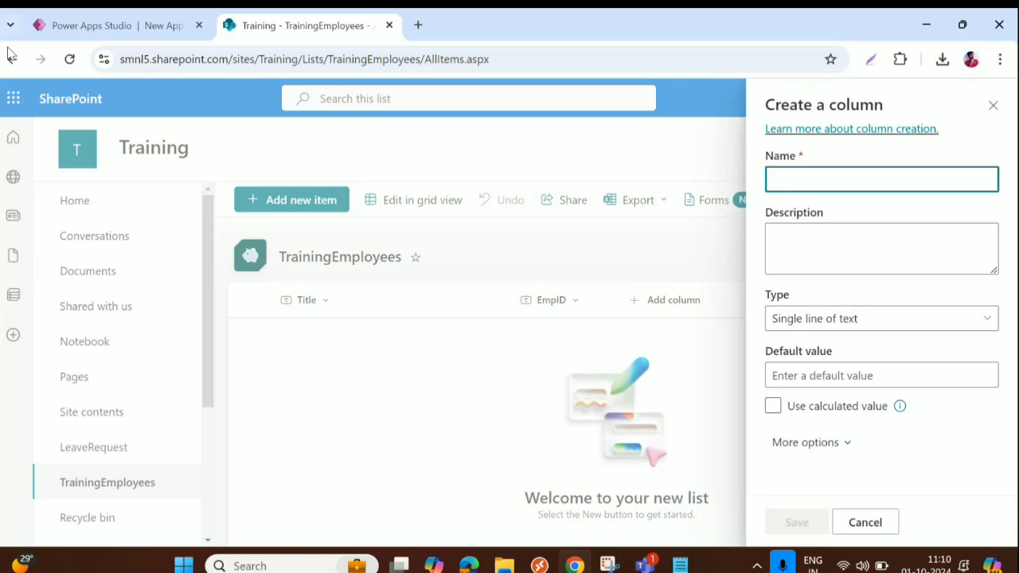
text(EmpName)
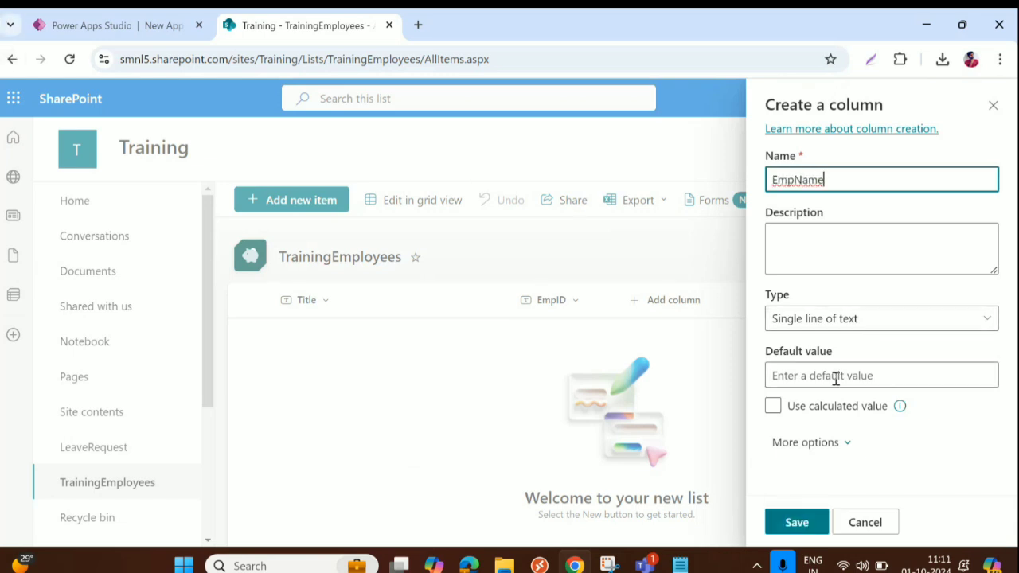
click(798, 524)
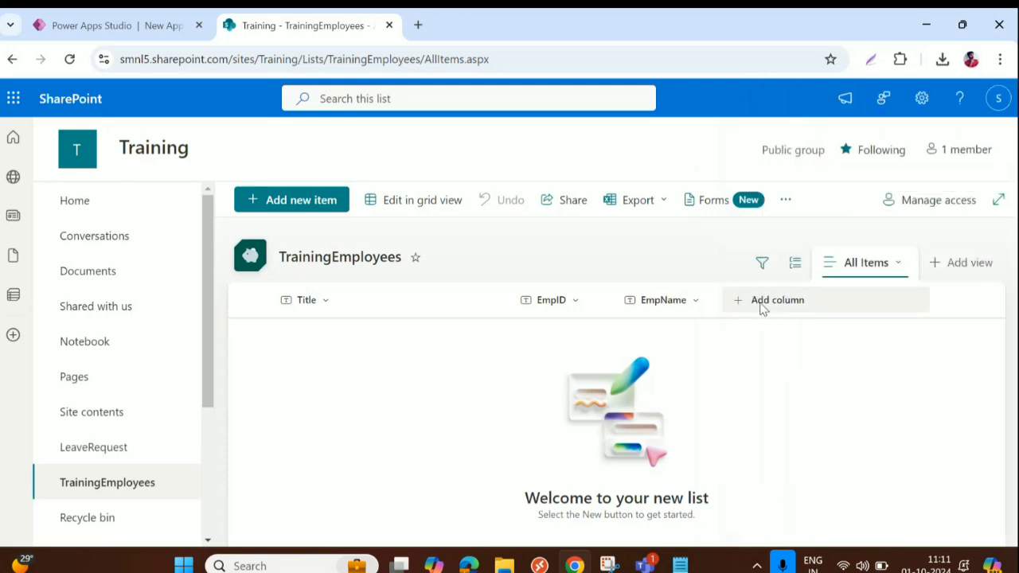
Add a single-line text column named 'EmpEmail' after EmpName
click(762, 306)
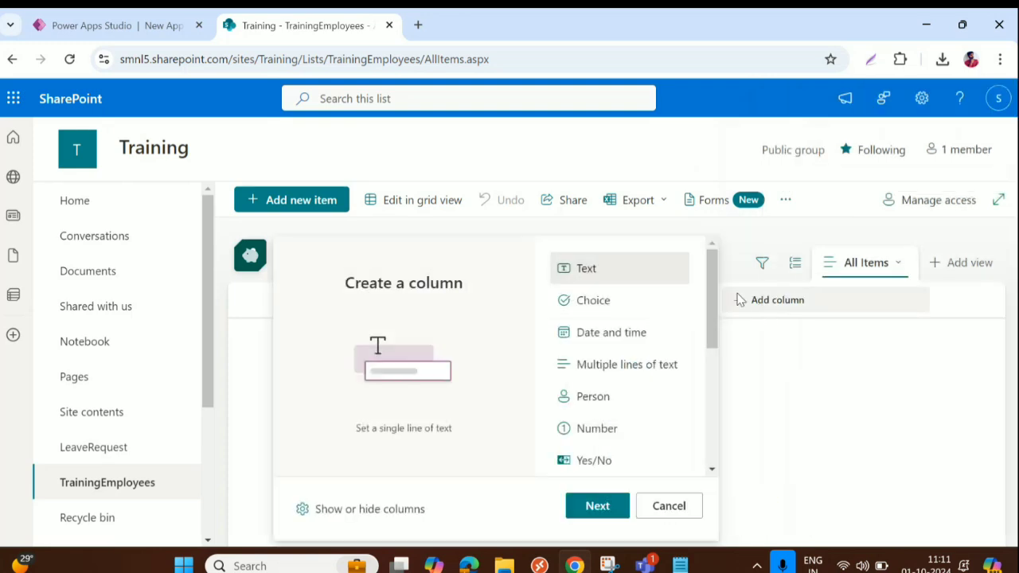
click(597, 506)
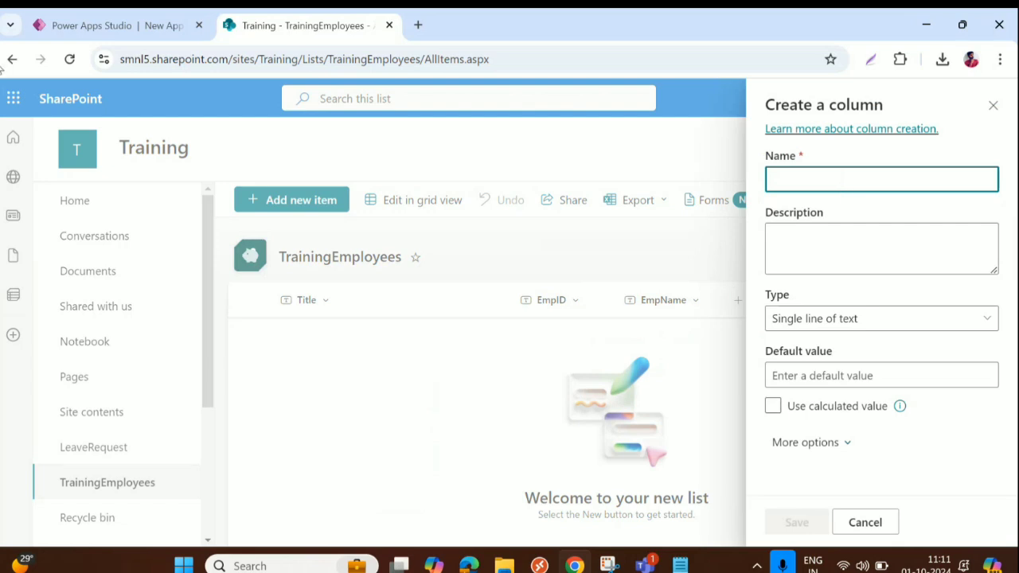
text(EmpEmail)
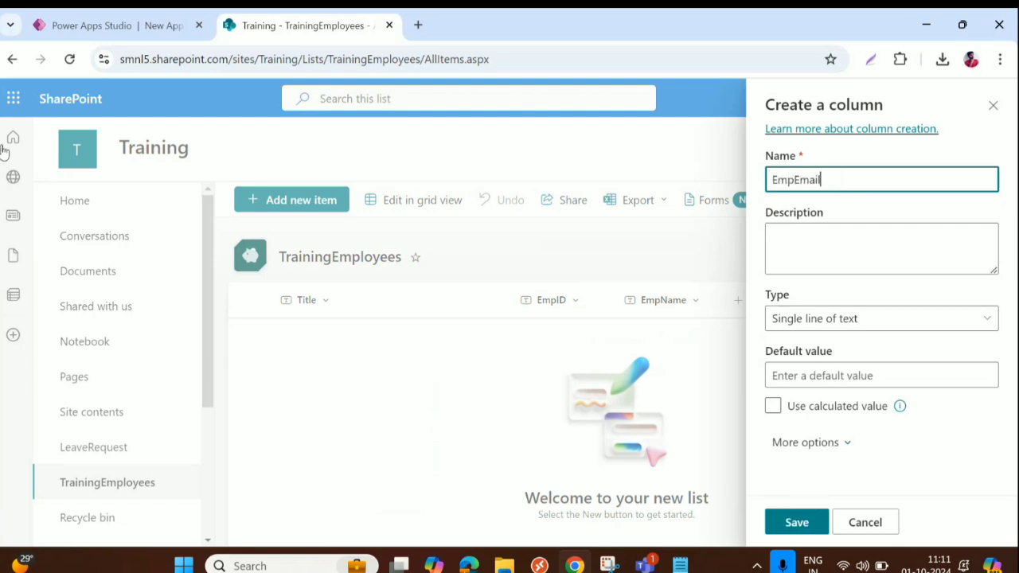
click(797, 522)
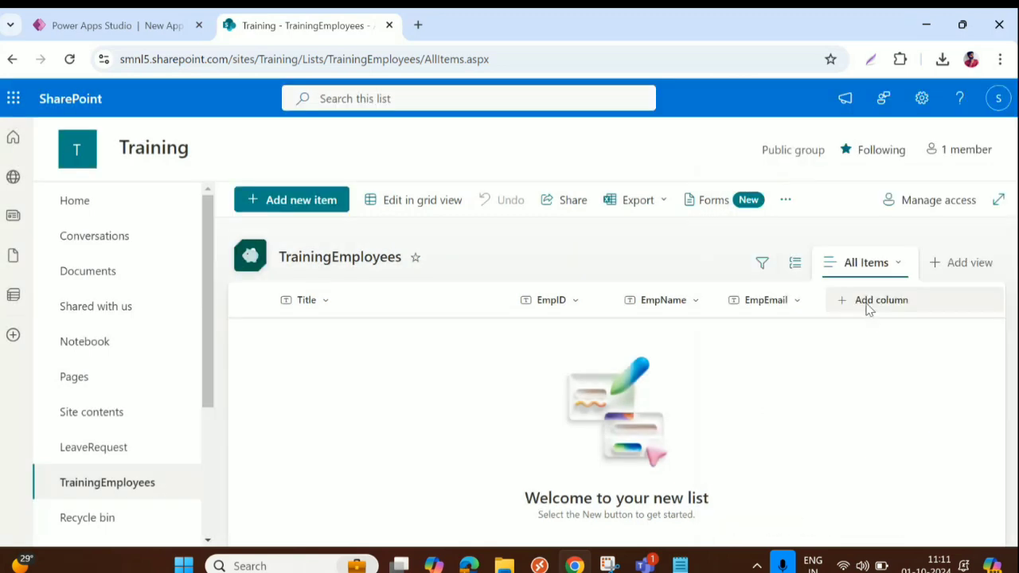
click(869, 309)
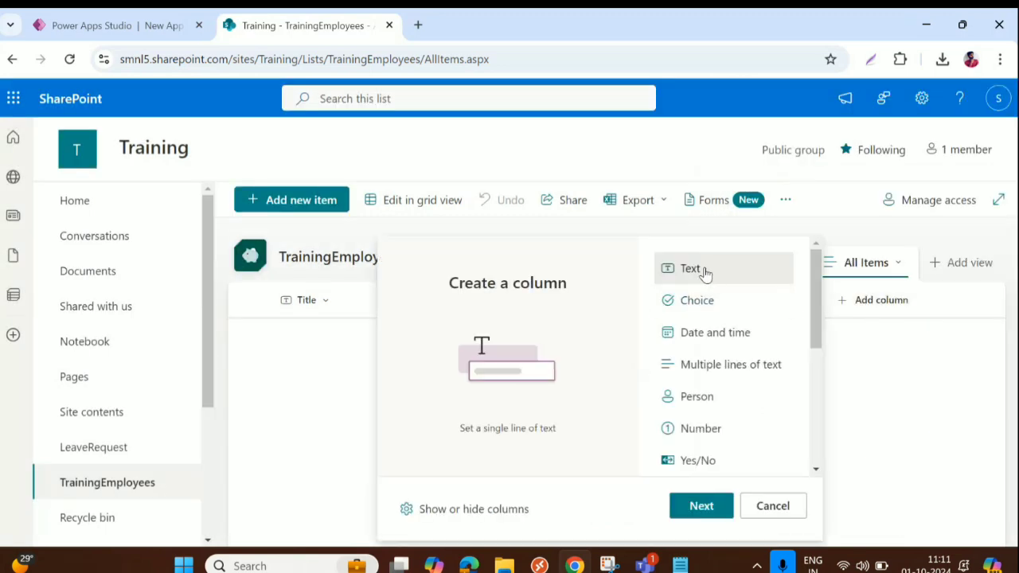
Add a single-line text column named 'RMName'
click(705, 516)
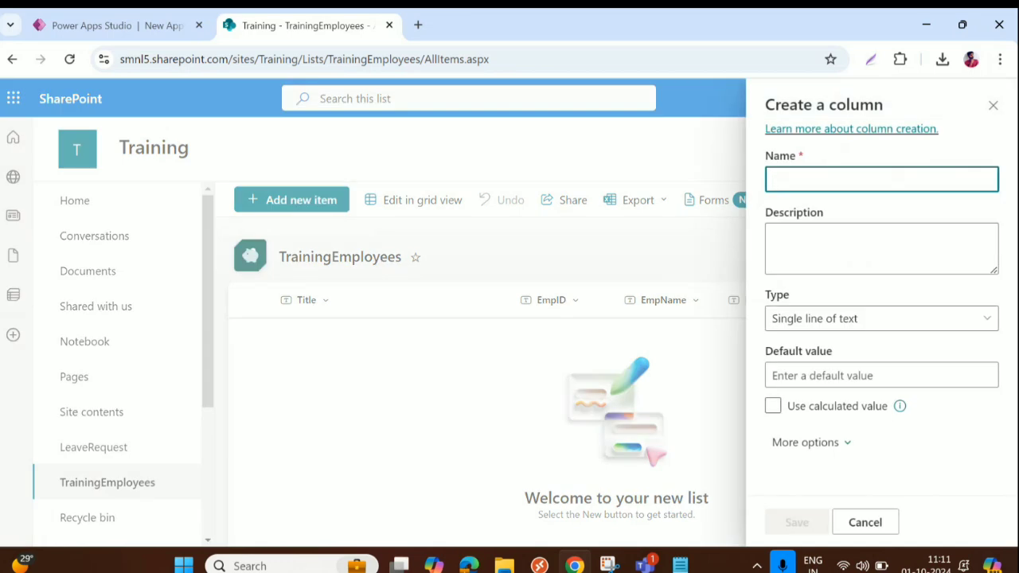
text(RM)
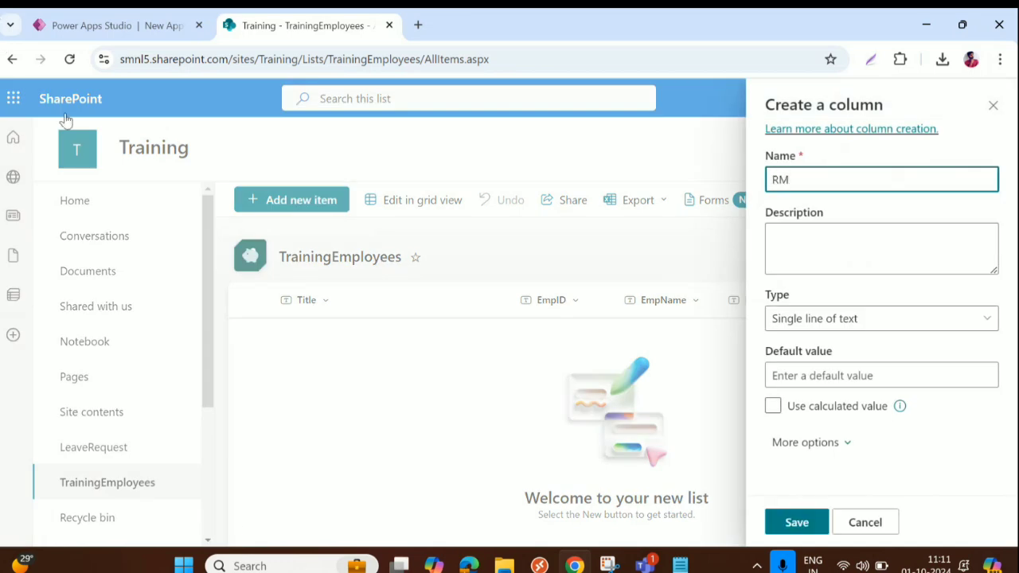
text(Name)
click(812, 523)
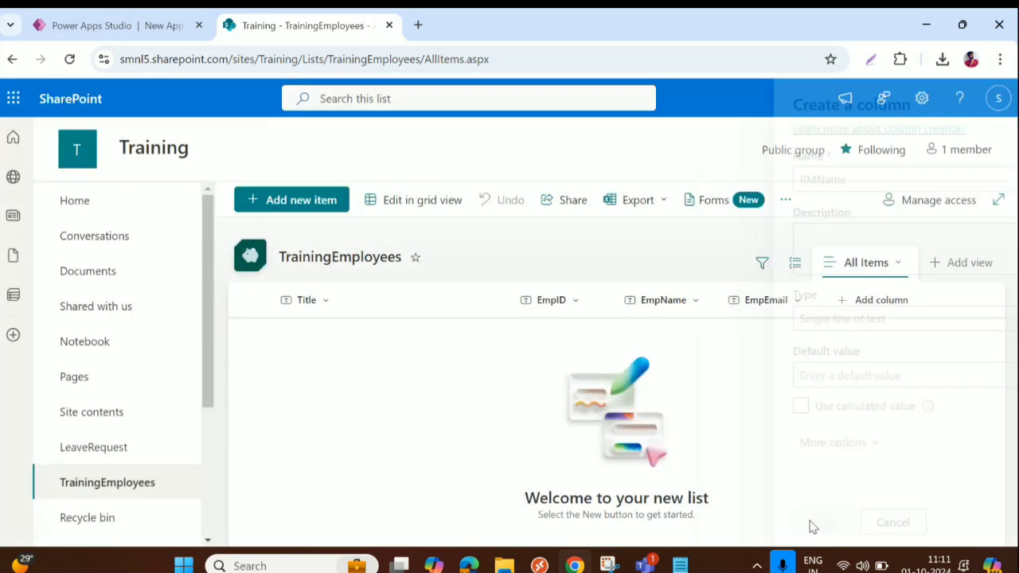
drag(737, 543, 849, 543)
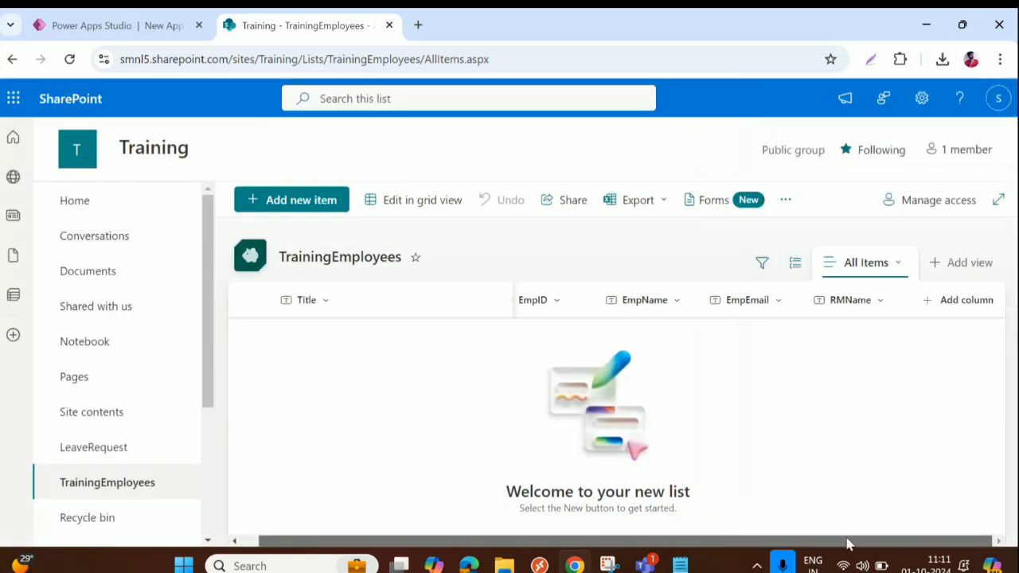
Add a single-line text column named 'RMEmail' after RMName
click(962, 303)
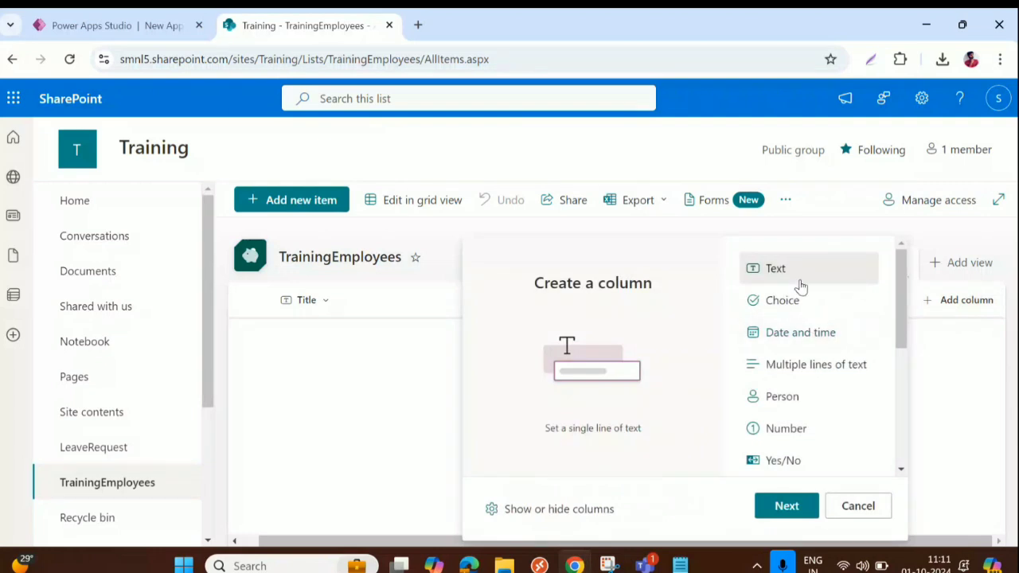
click(786, 506)
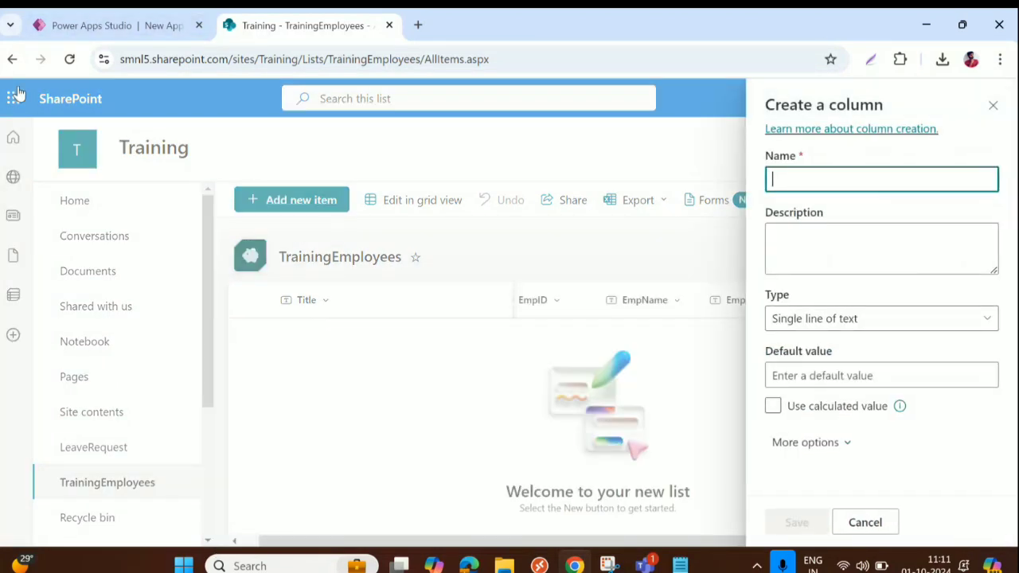
text(RM)
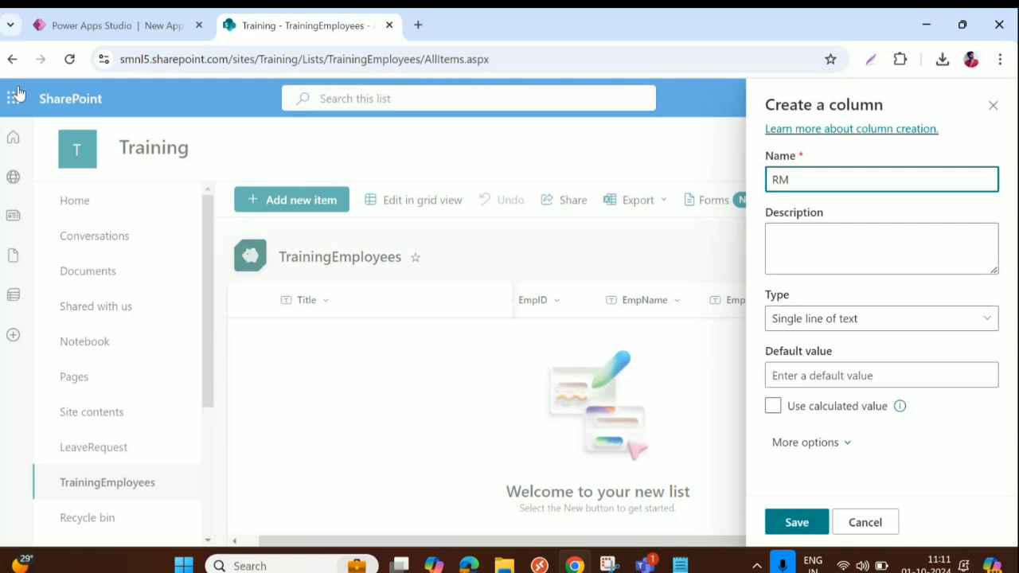
text(Email)
click(796, 522)
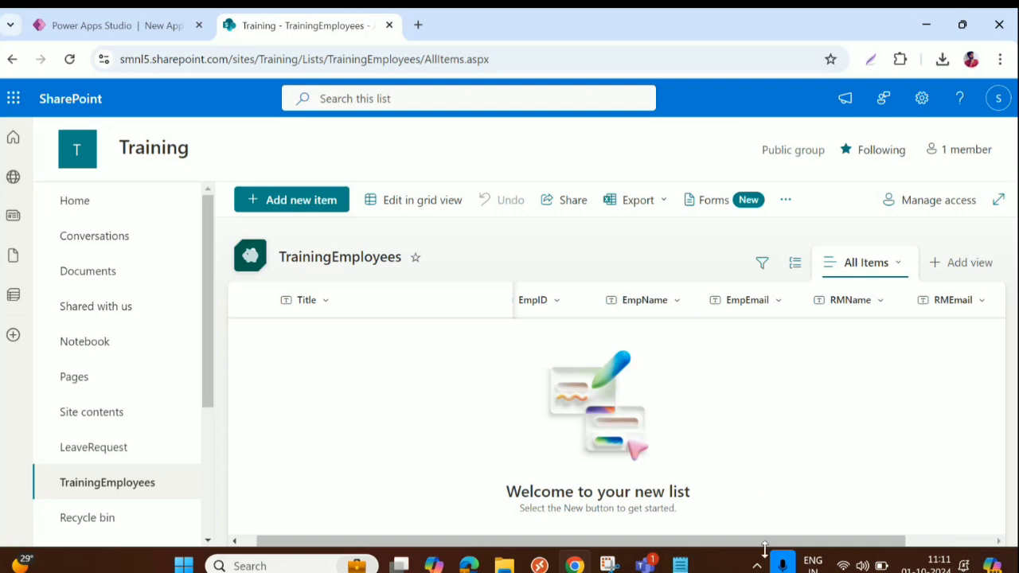
drag(764, 543, 892, 545)
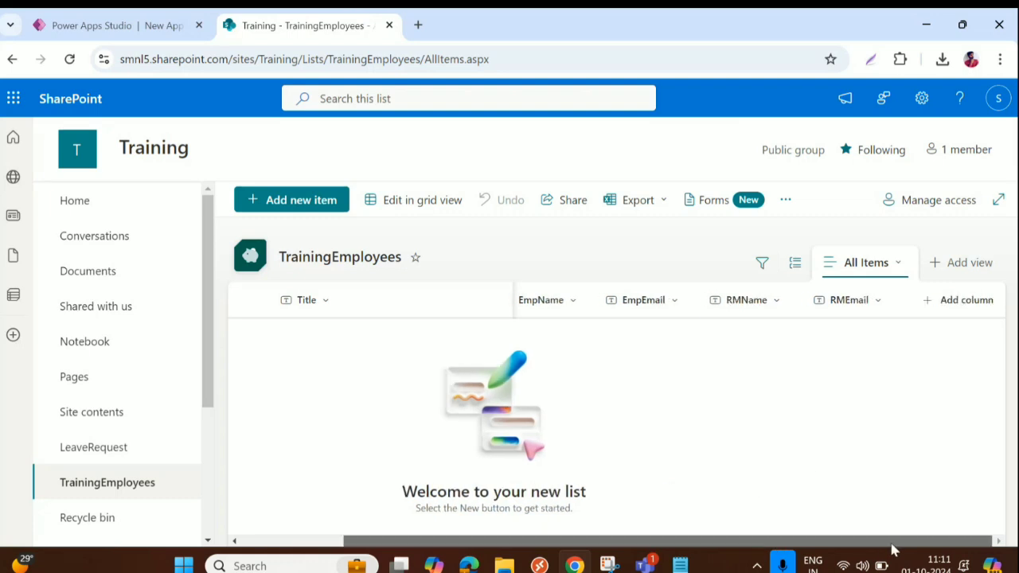
Add a Date and time column named 'DOB'
click(964, 300)
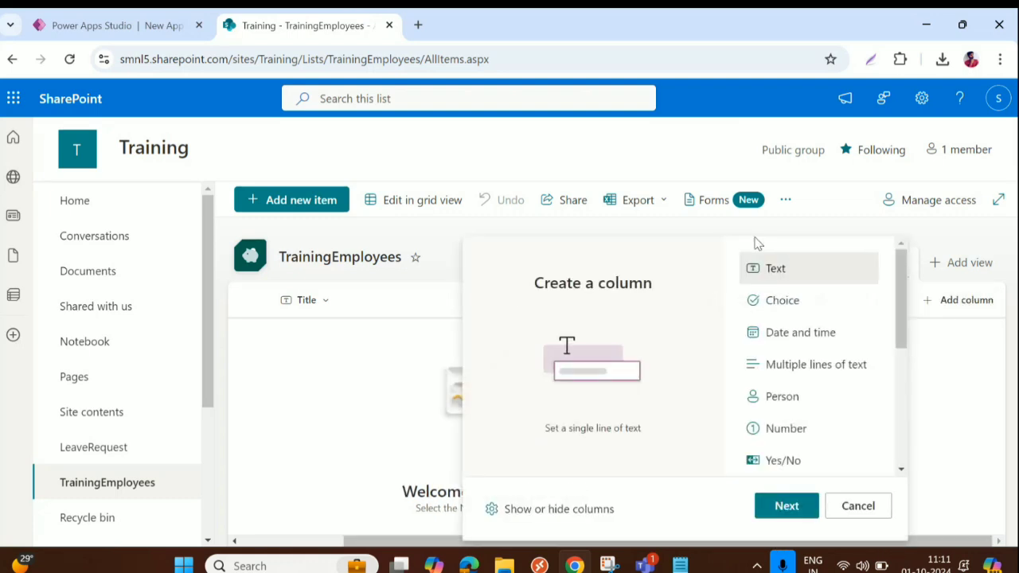
click(796, 345)
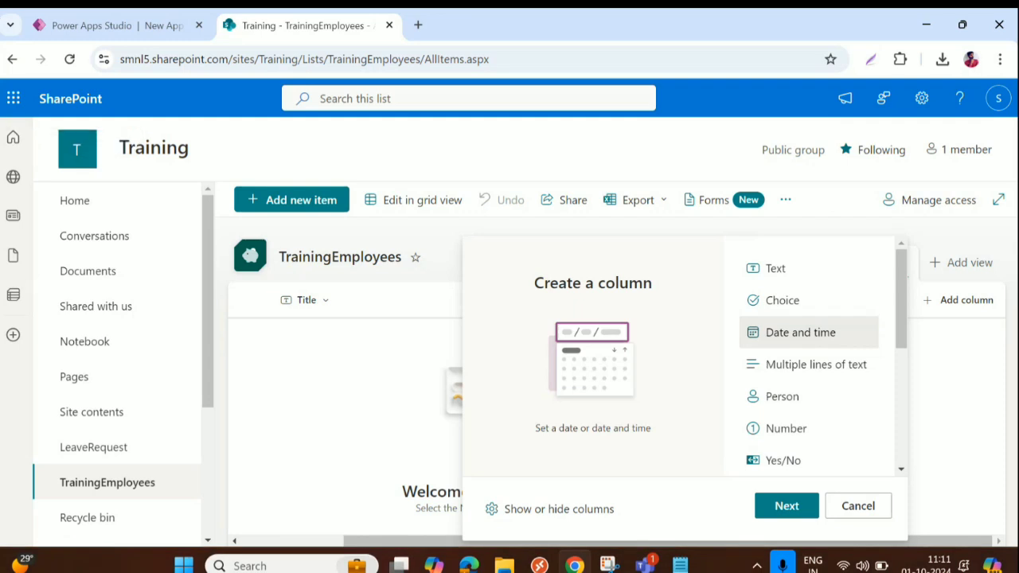
click(784, 506)
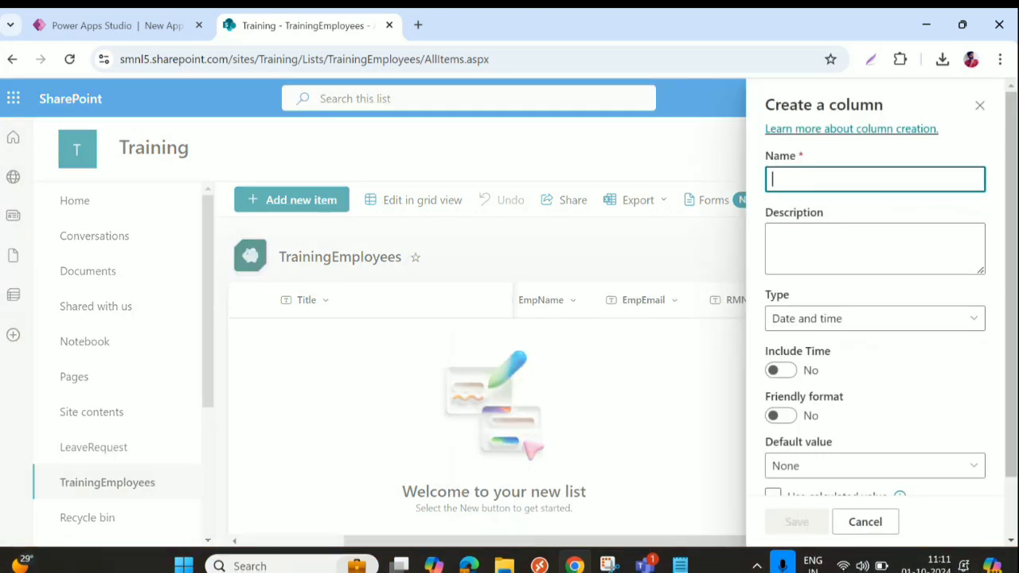
text(DOB)
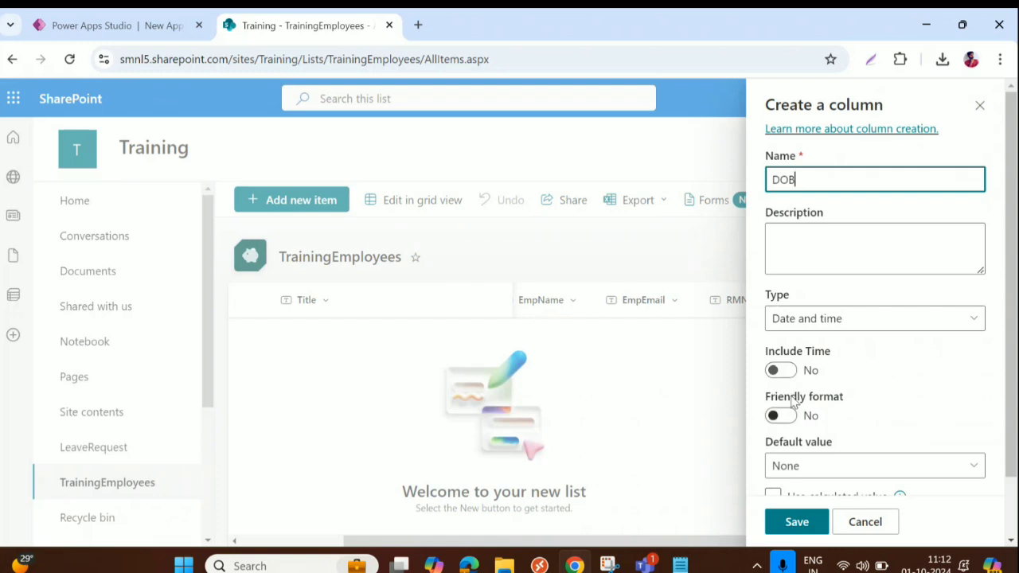
scroll(791, 427, down, 2)
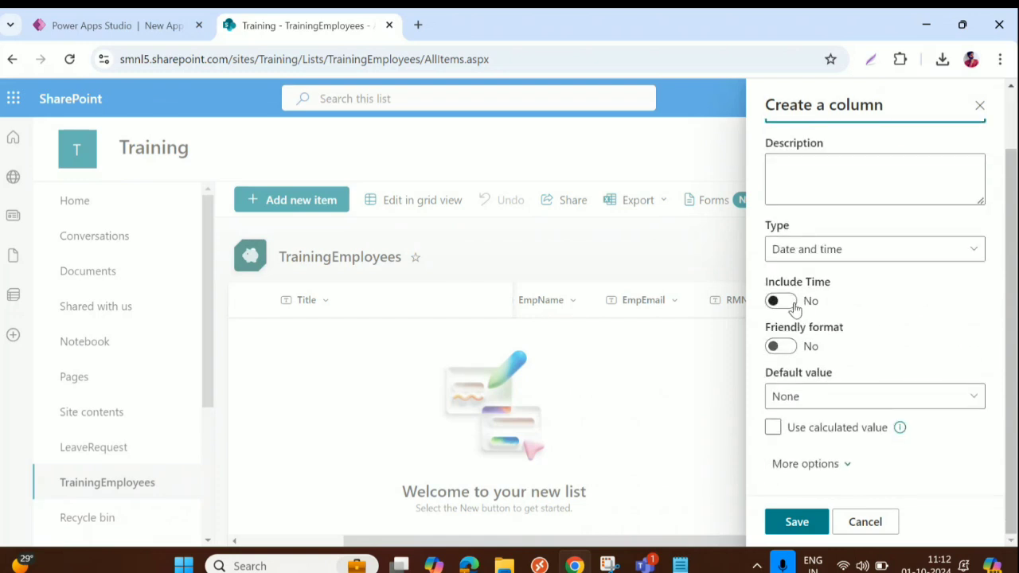
click(799, 523)
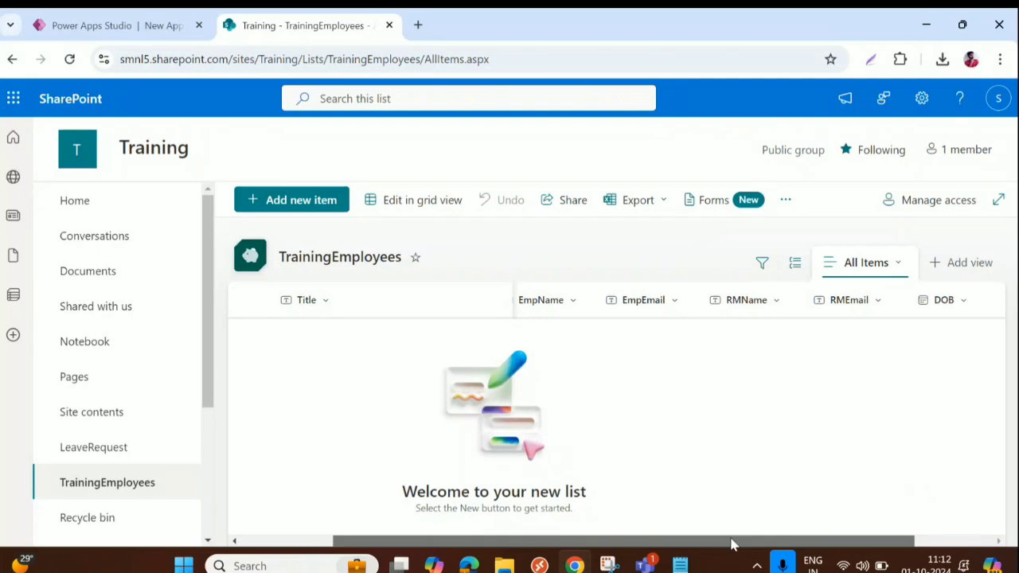
drag(735, 540, 814, 540)
Add a Date and time column named 'DOJ' after DOB
click(948, 303)
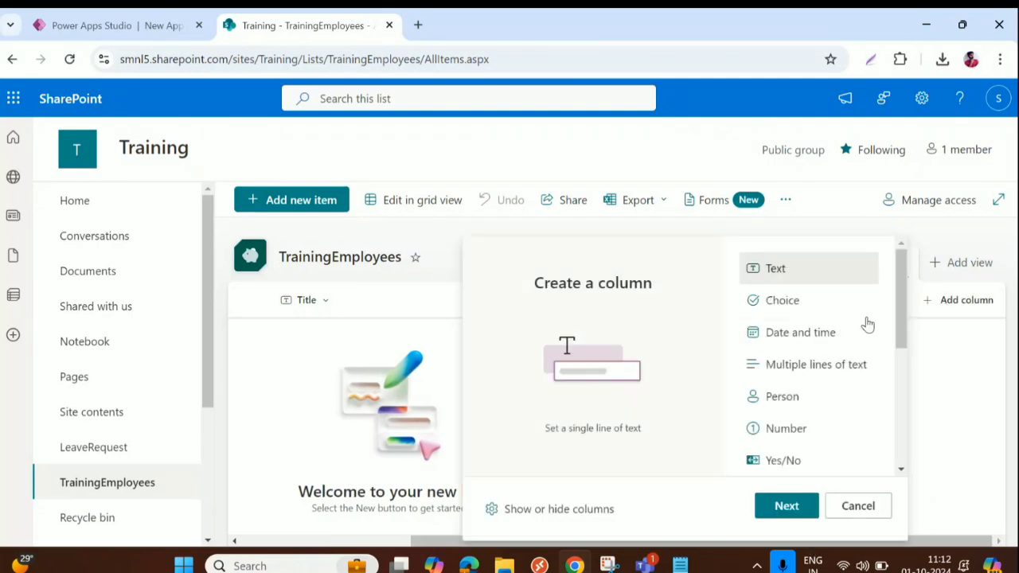
click(815, 332)
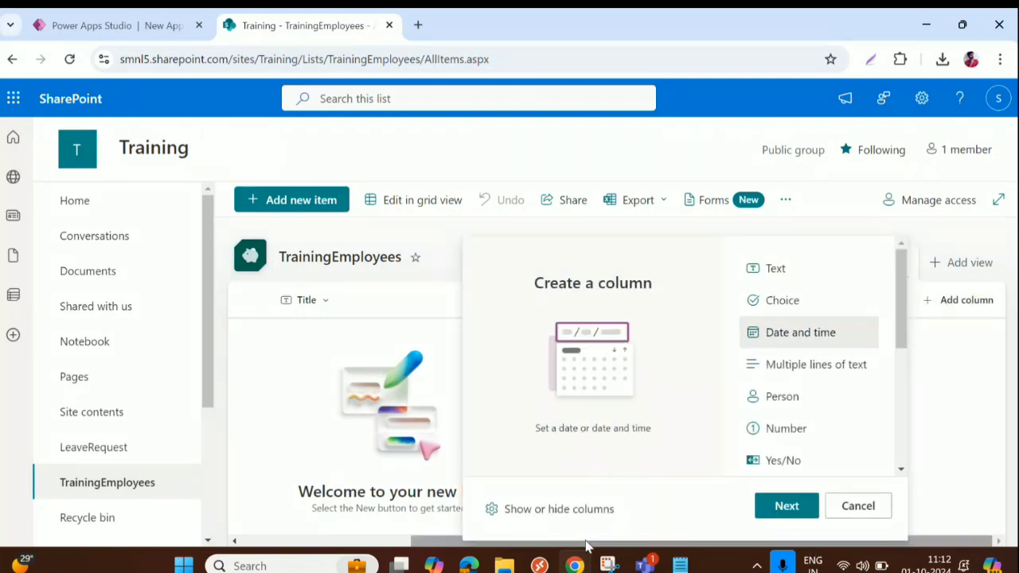
click(771, 513)
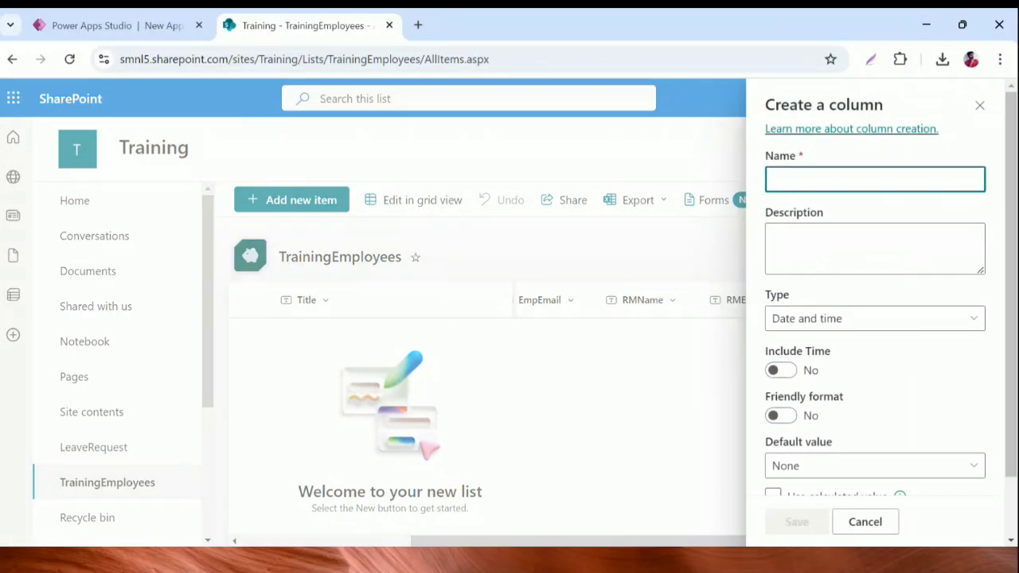
text(DOJ)
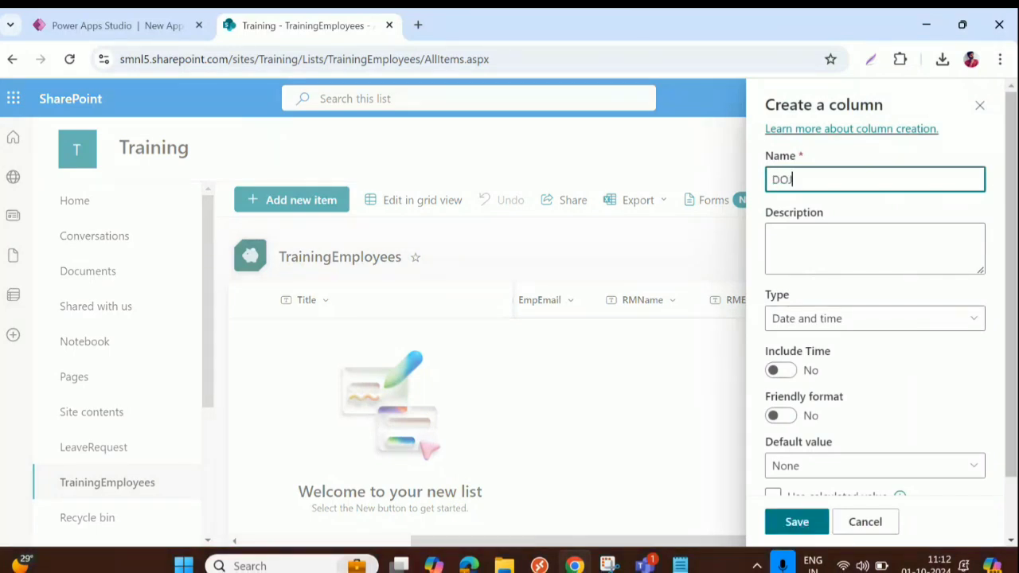
click(797, 522)
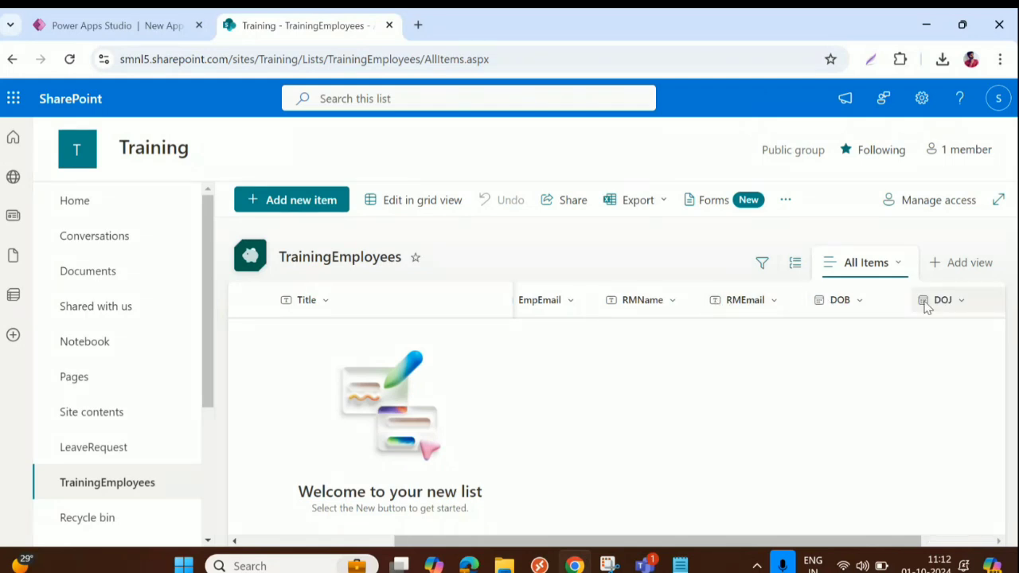
drag(757, 544, 942, 519)
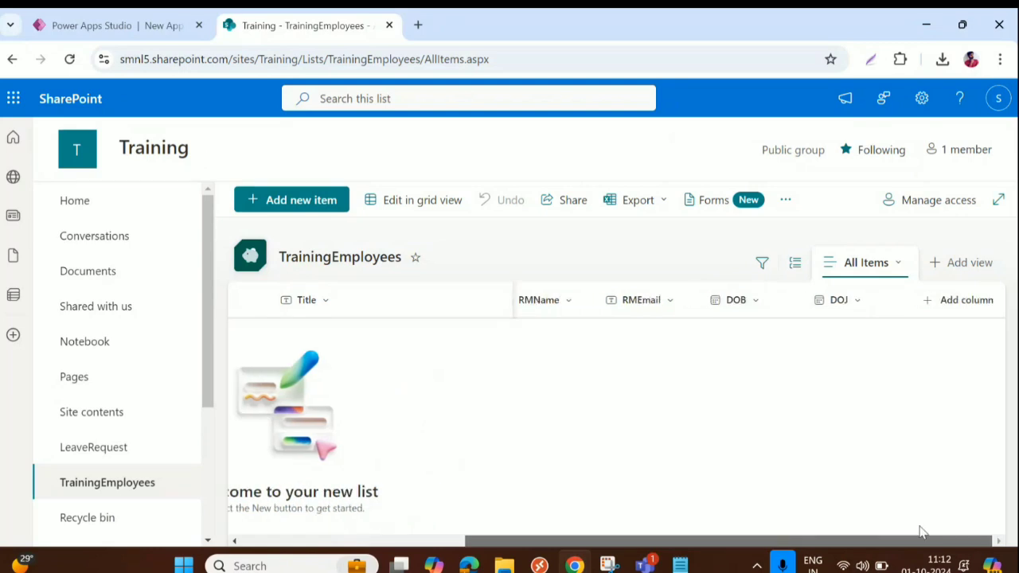
Add a Multiple lines of text column named 'Address'
click(960, 306)
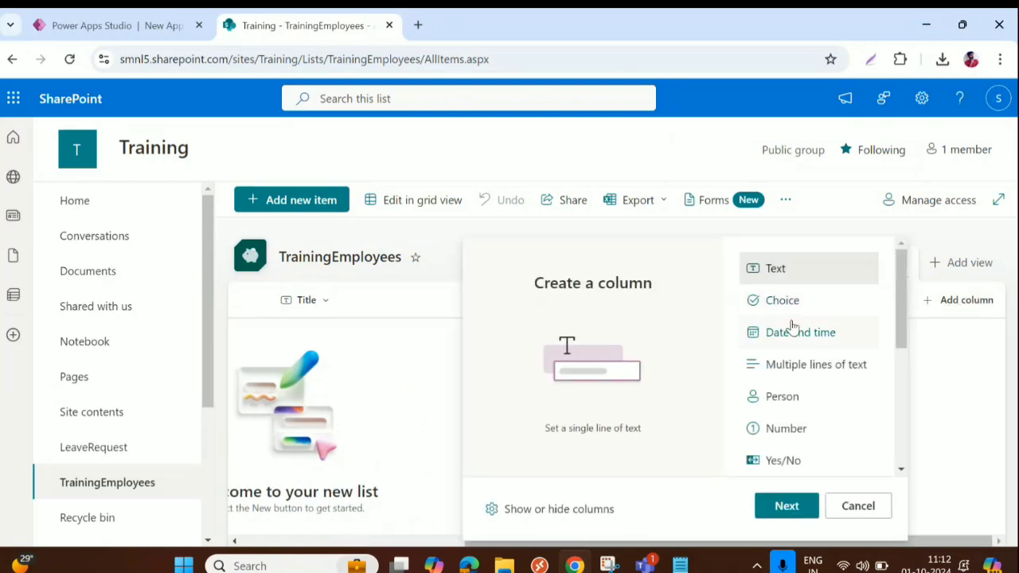
scroll(795, 338, down, 1)
click(801, 293)
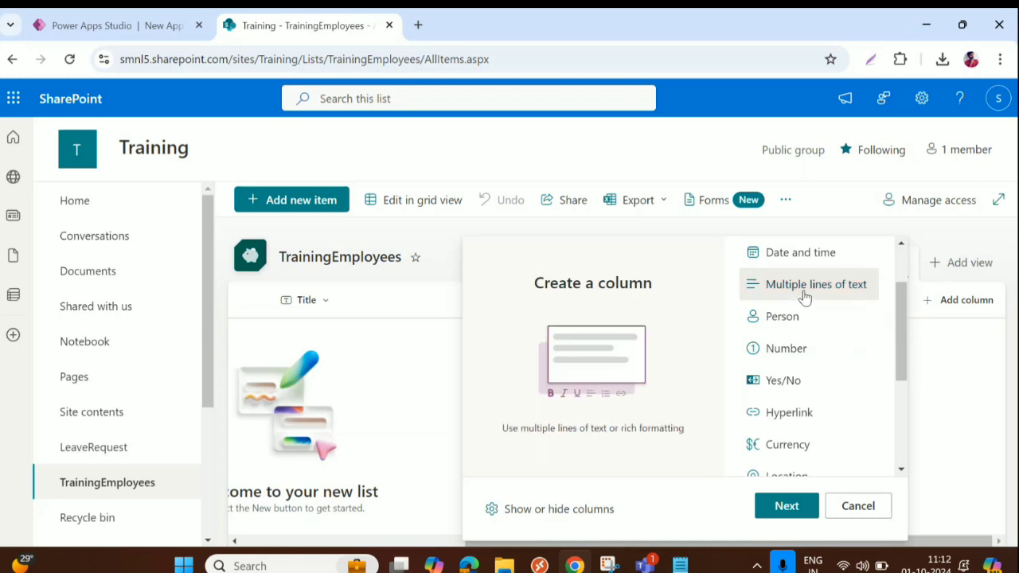
click(794, 507)
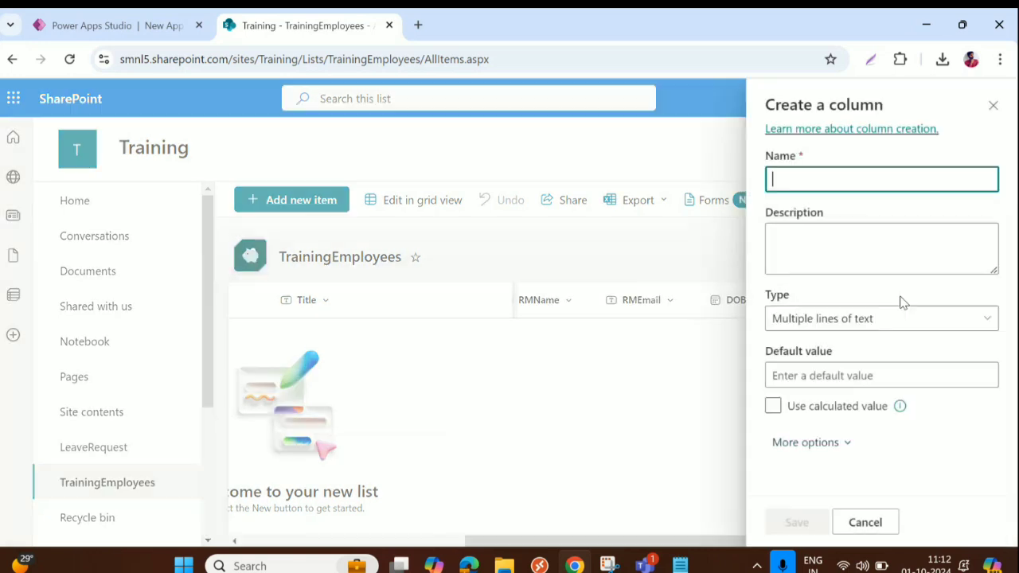
text(Ad)
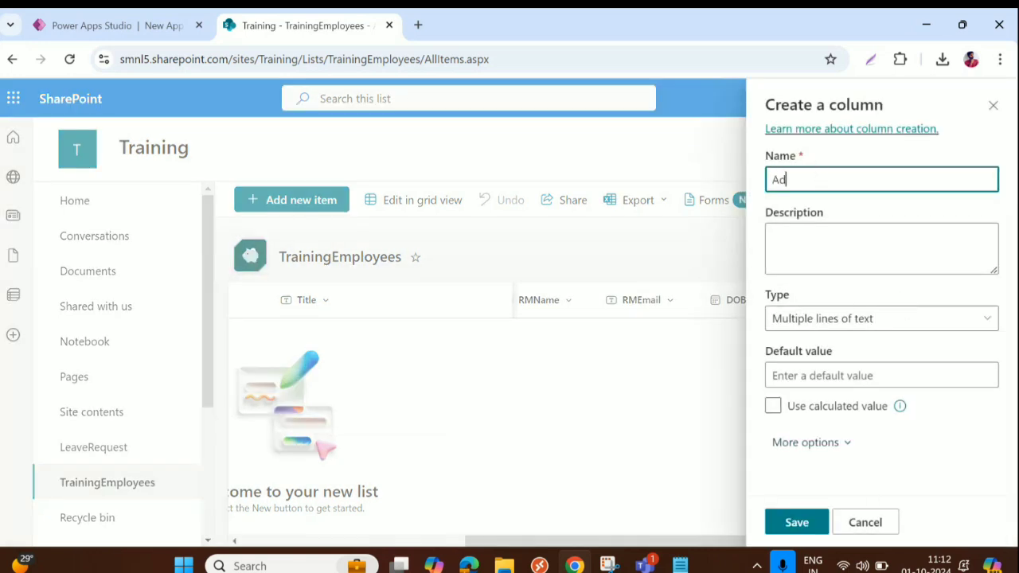
text(dress)
click(797, 523)
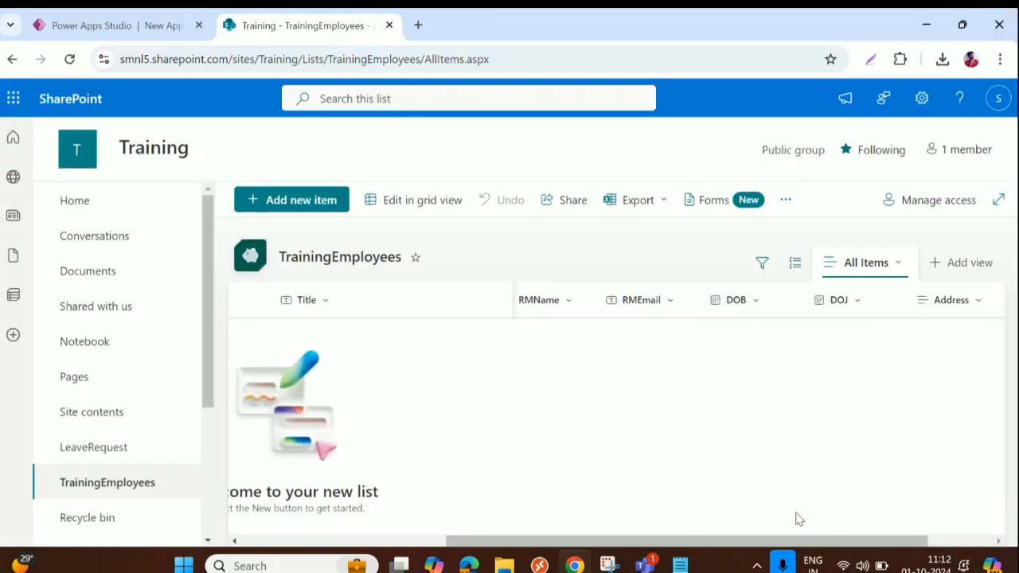
scroll(802, 541, right, 2)
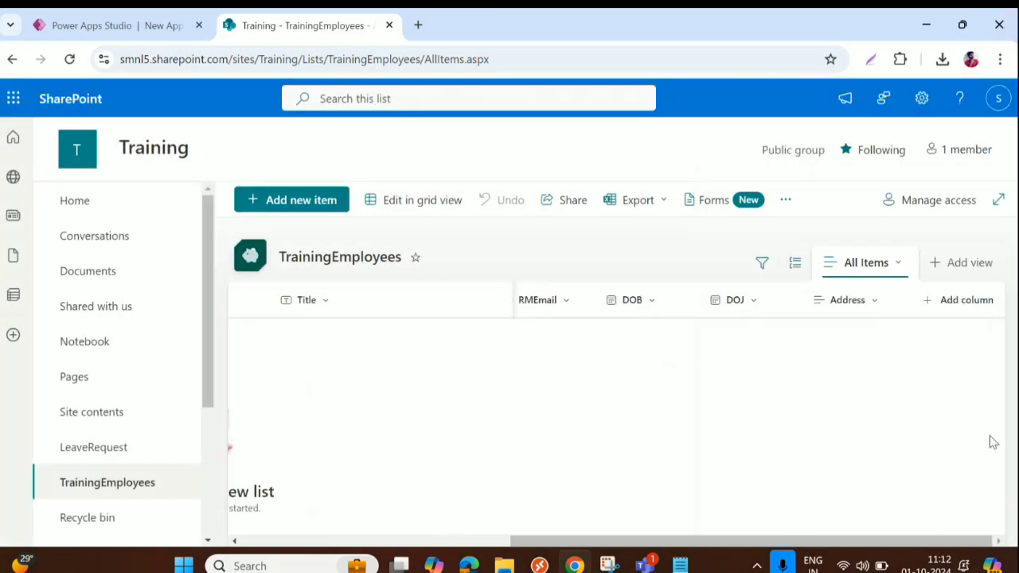
Add a Number column named 'PINCODE' after Address
click(967, 303)
scroll(798, 374, down, 1)
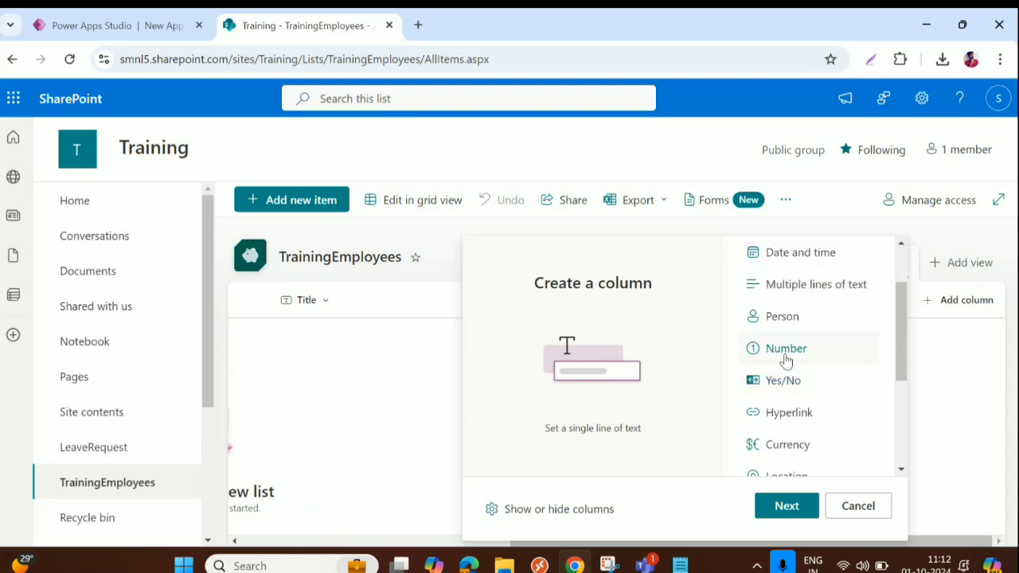
click(785, 358)
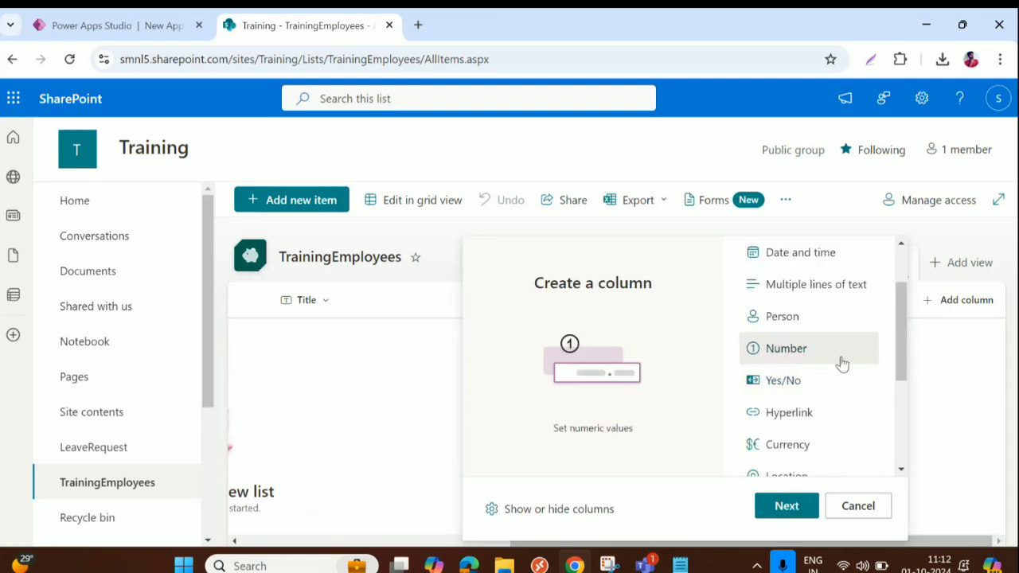
click(784, 509)
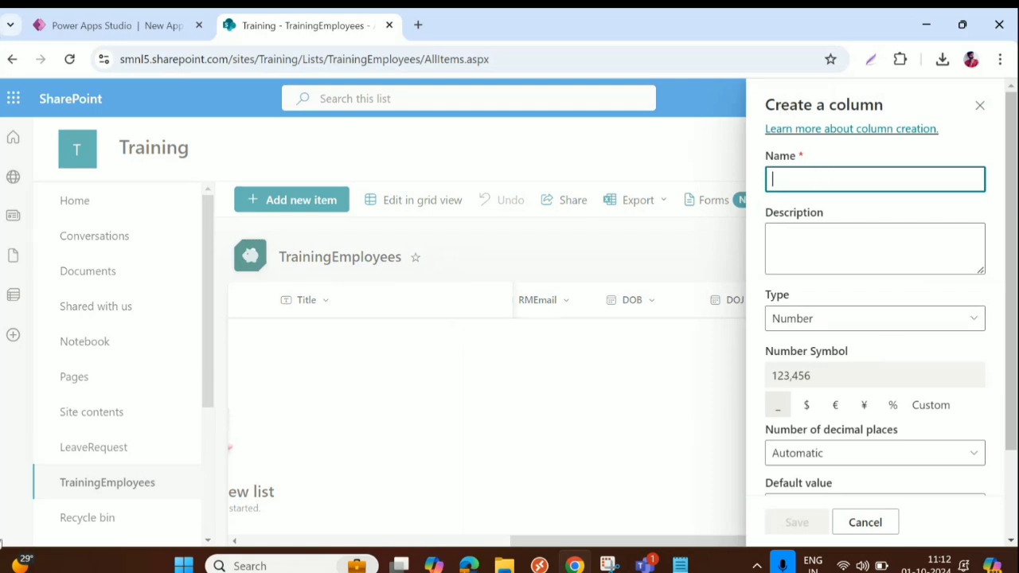
text(PINCODE)
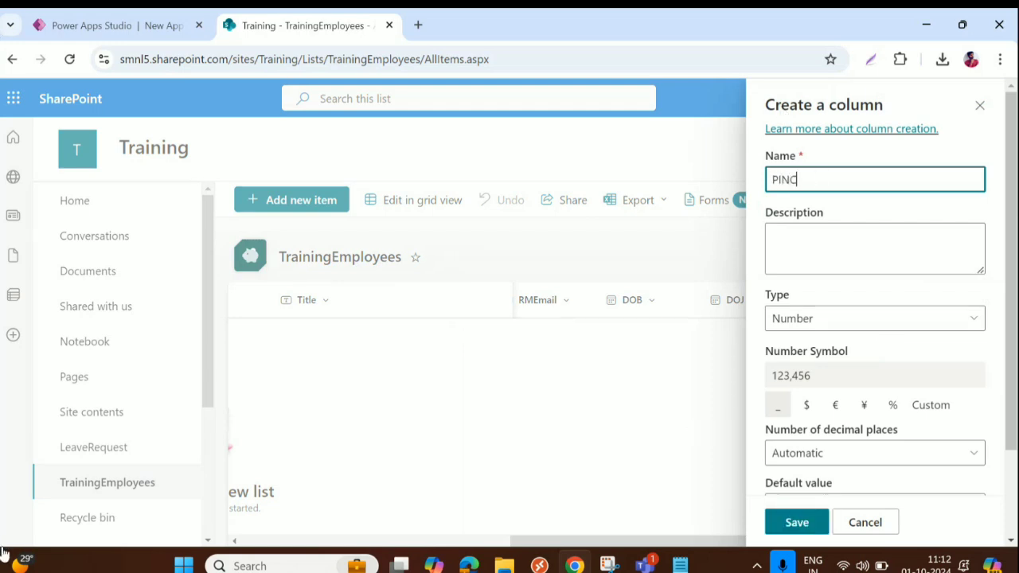
click(798, 531)
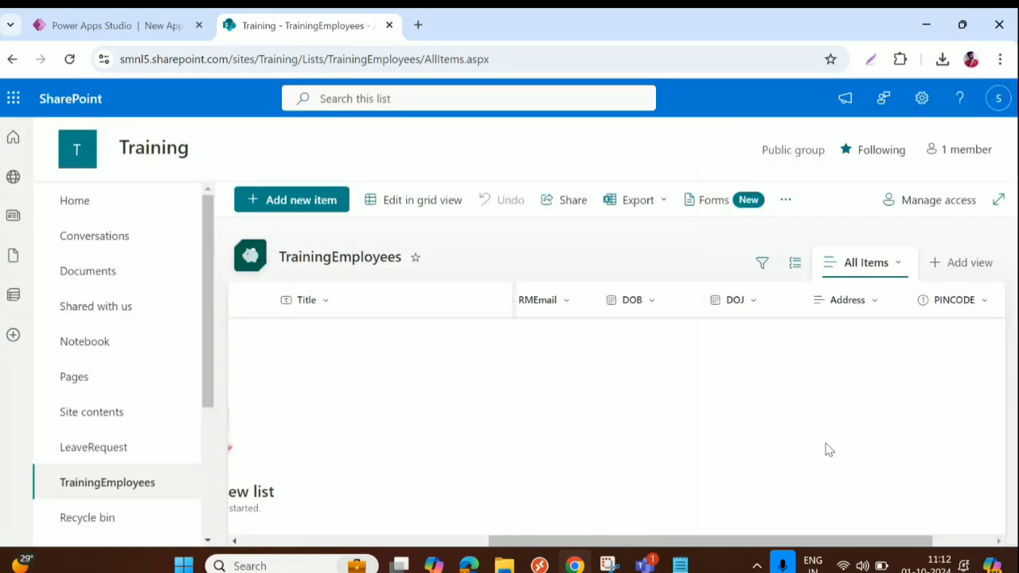
drag(772, 541, 833, 541)
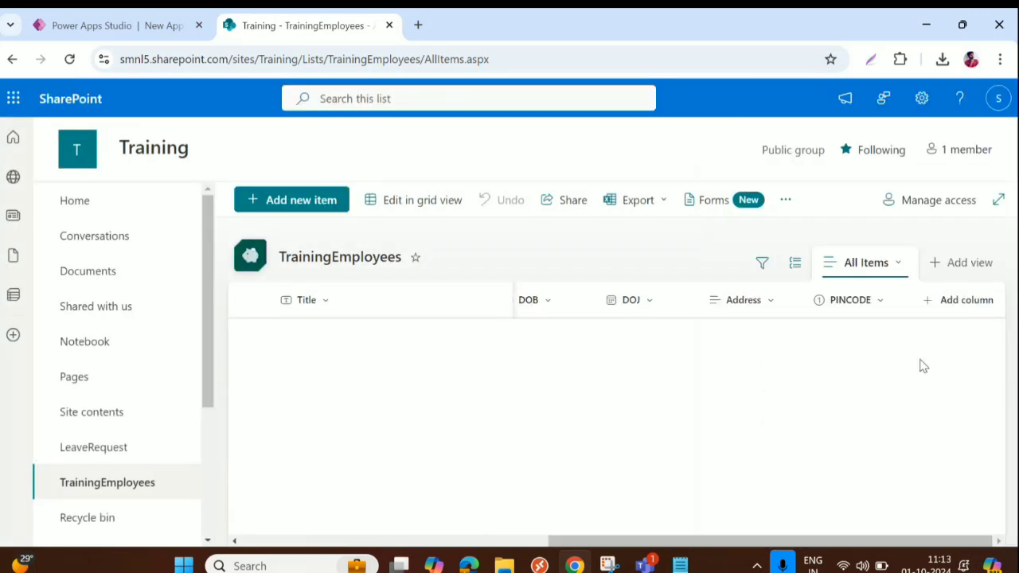
Create the 'IsActive' Yes/No column, keeping its default value at Yes
click(935, 304)
scroll(801, 394, down, 1)
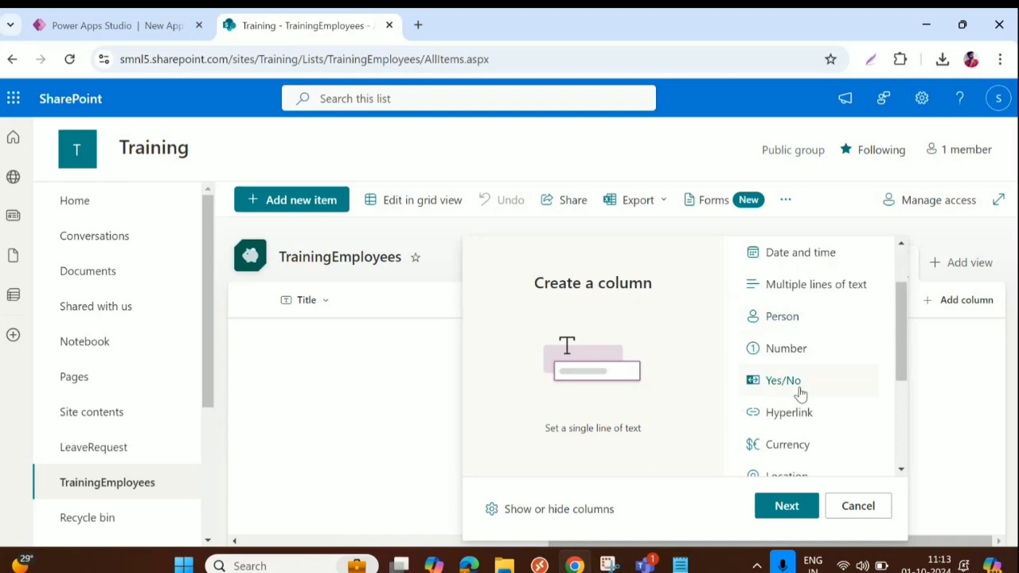
scroll(801, 394, down, 1)
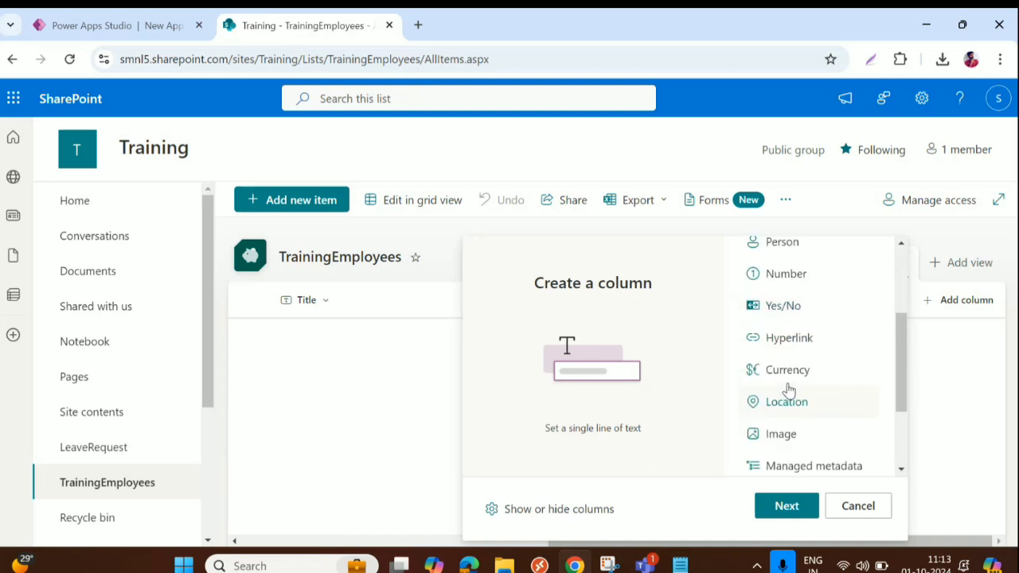
scroll(788, 390, up, 1)
click(788, 381)
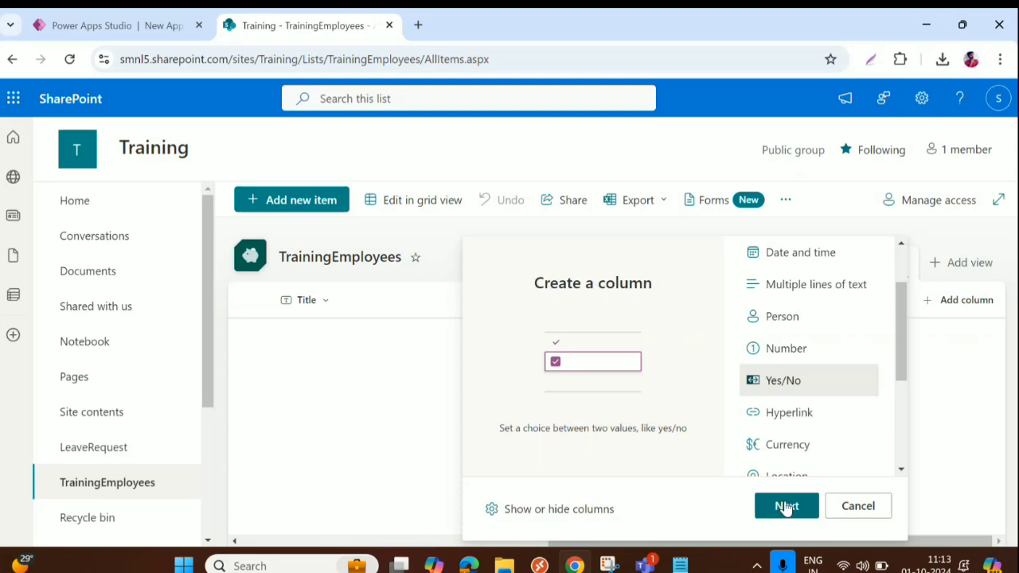
click(786, 506)
text(IS)
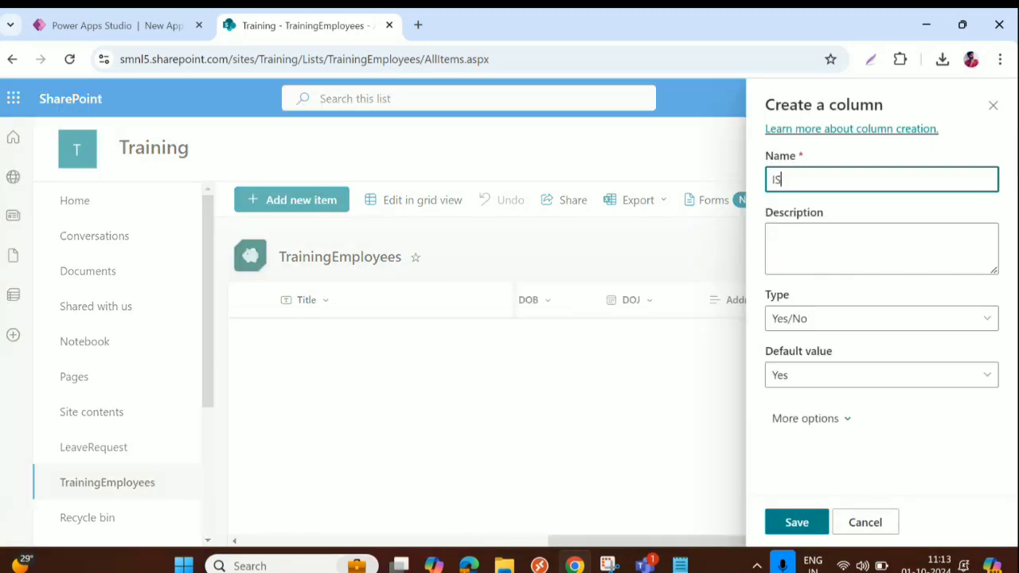
text(sActive)
click(851, 382)
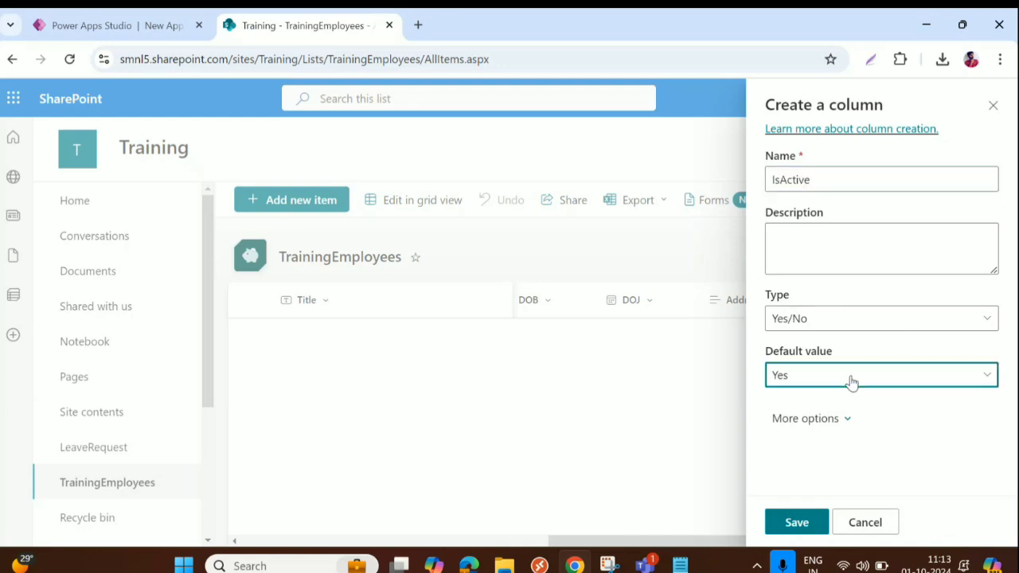
click(851, 381)
click(792, 406)
click(803, 525)
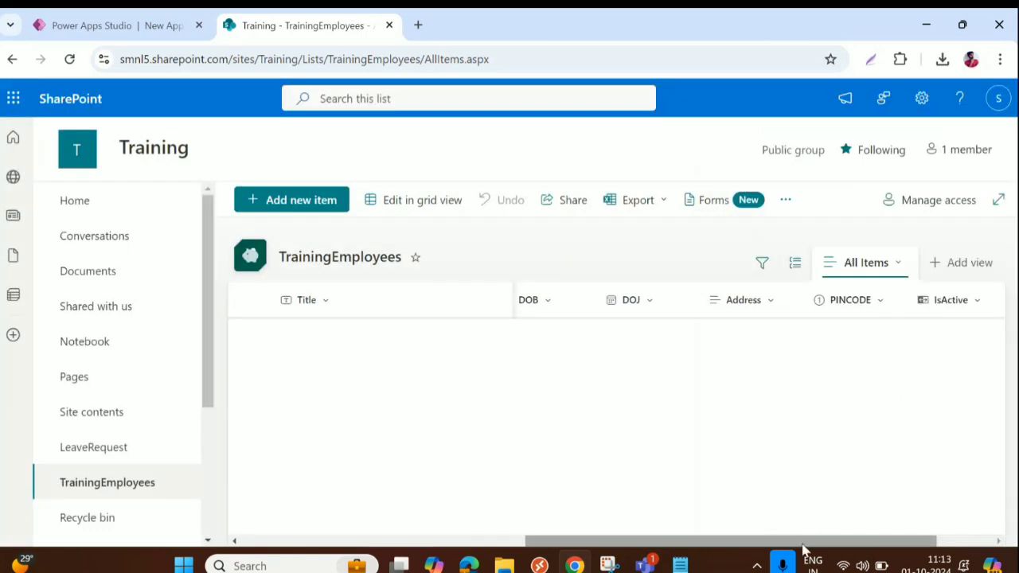
drag(793, 544, 892, 553)
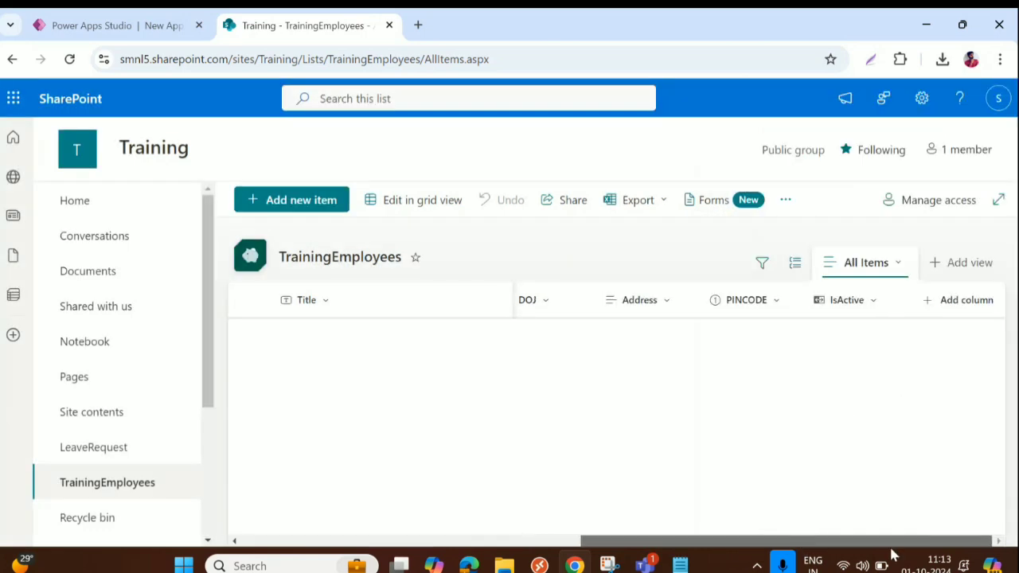
Create the 'IsPresentToday' Yes/No column with its default value changed to No
click(961, 301)
scroll(788, 445, down, 2)
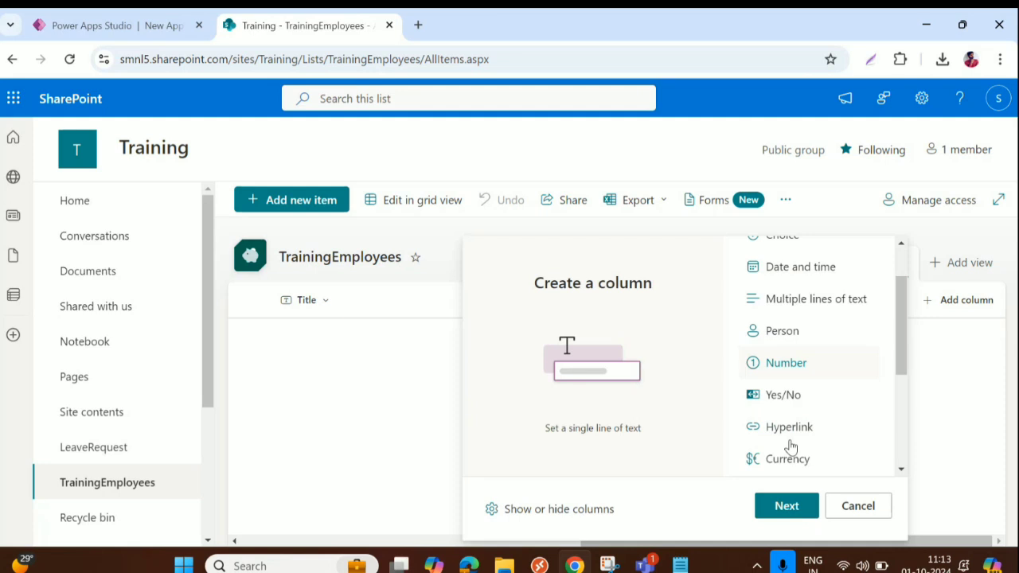
click(784, 382)
click(786, 505)
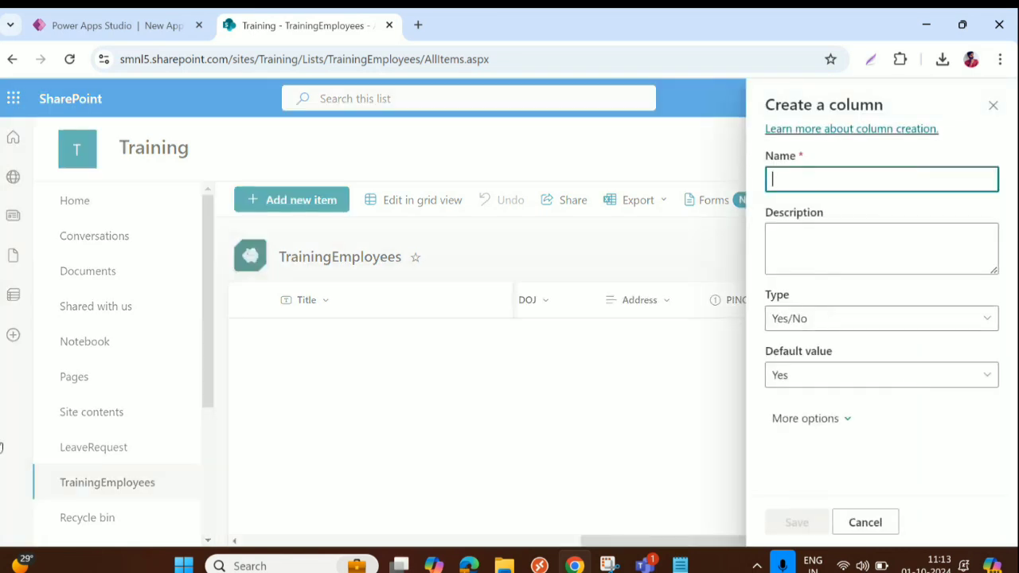
text(IsPres)
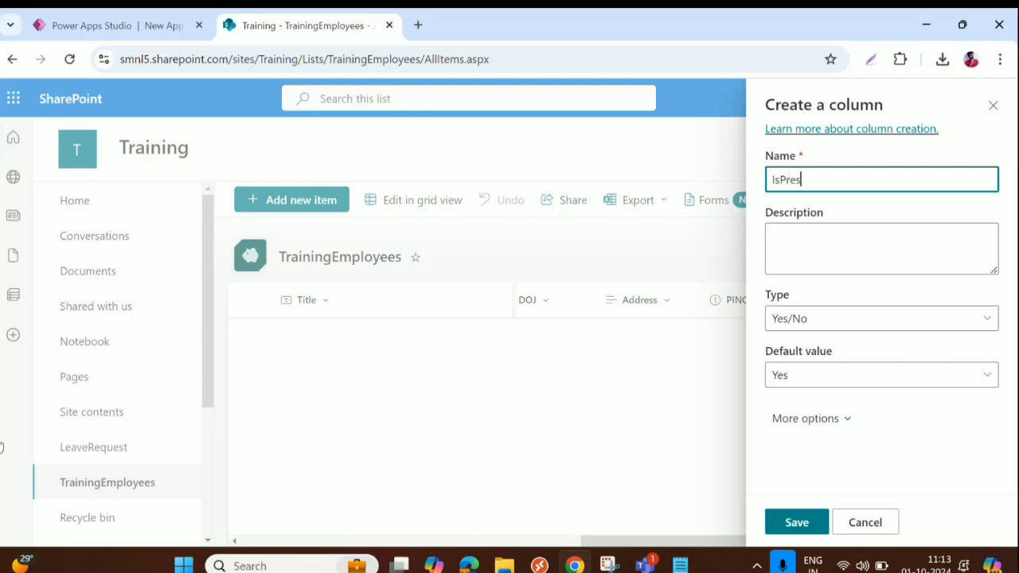
text(entToday)
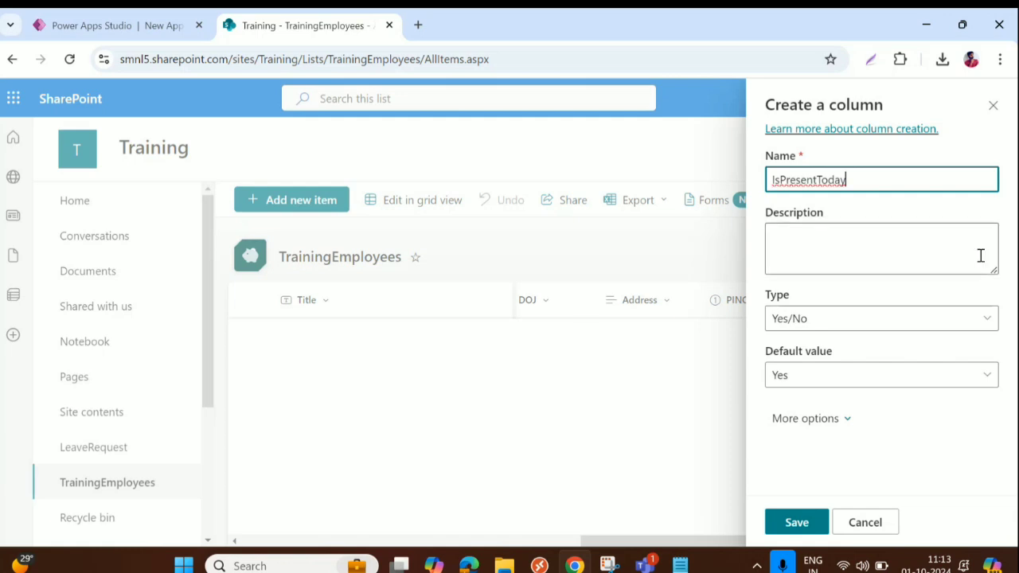
click(826, 377)
click(807, 439)
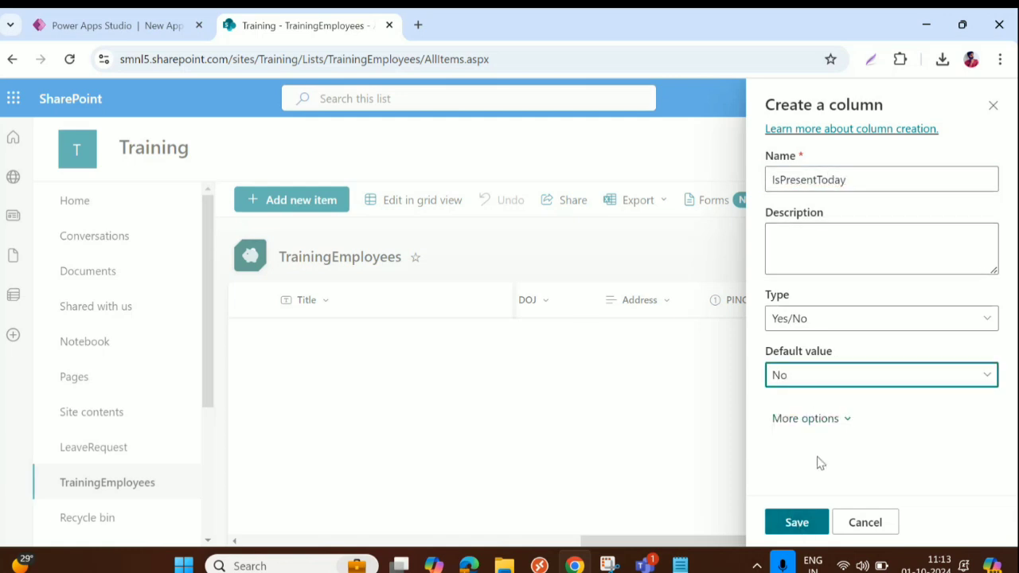
click(796, 523)
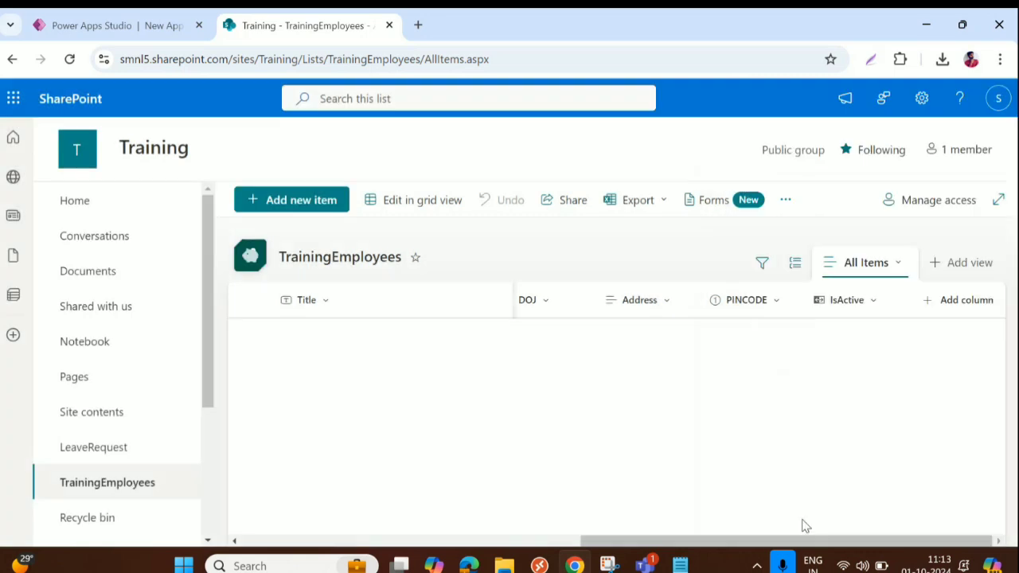
drag(807, 542, 868, 541)
click(964, 303)
scroll(785, 380, down, 3)
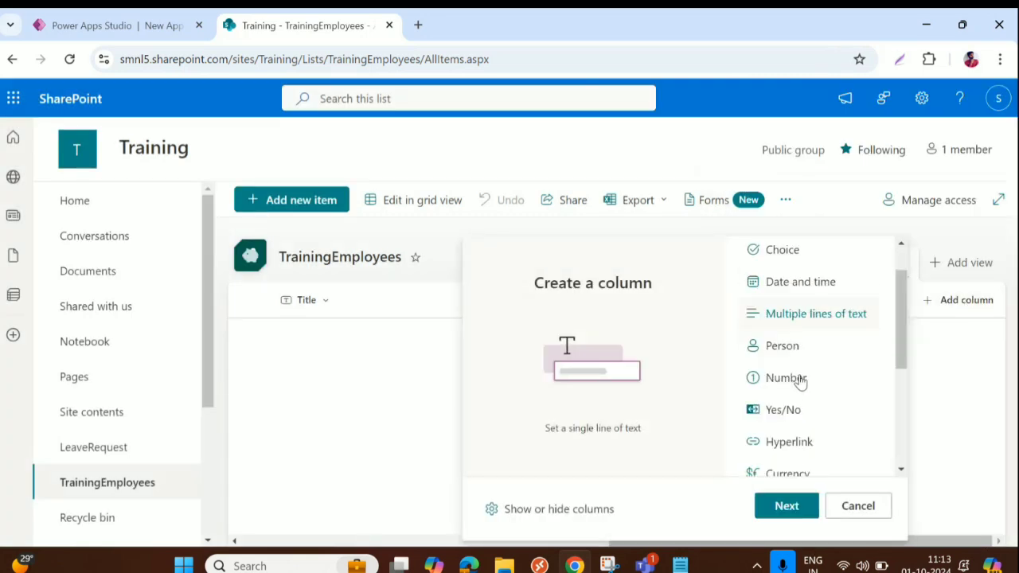
click(781, 430)
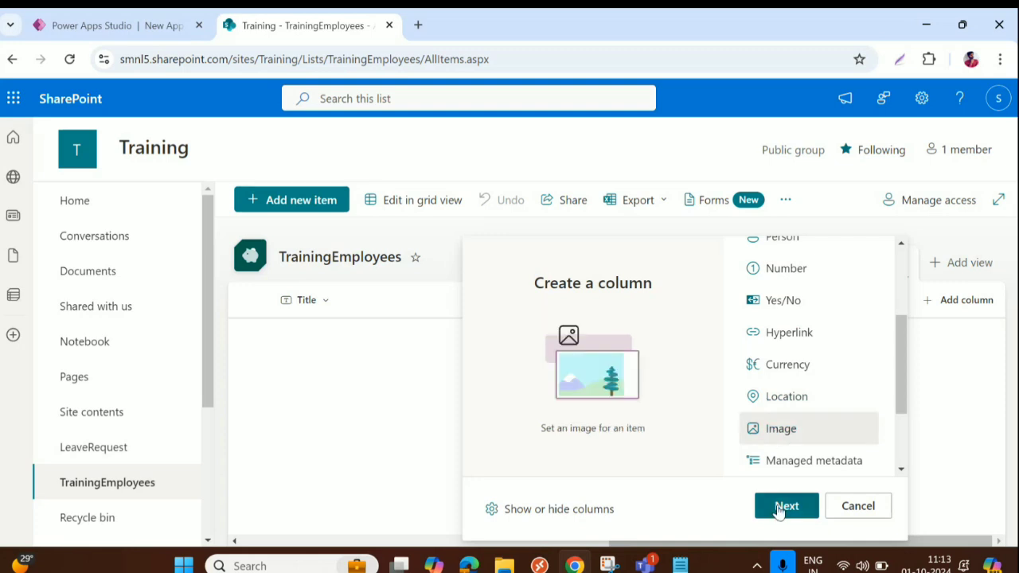
click(782, 505)
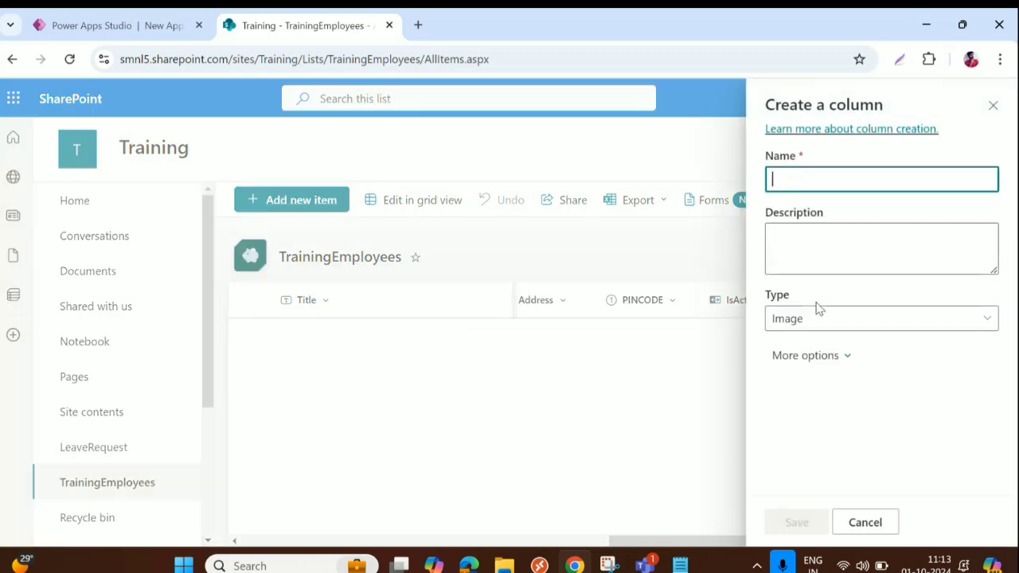
text(Profi)
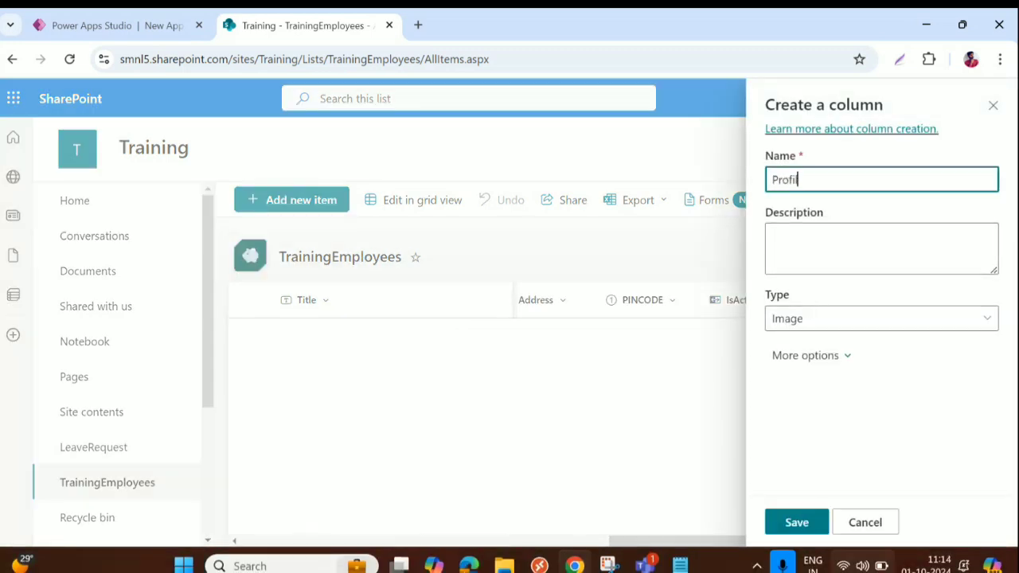
text(lePicture)
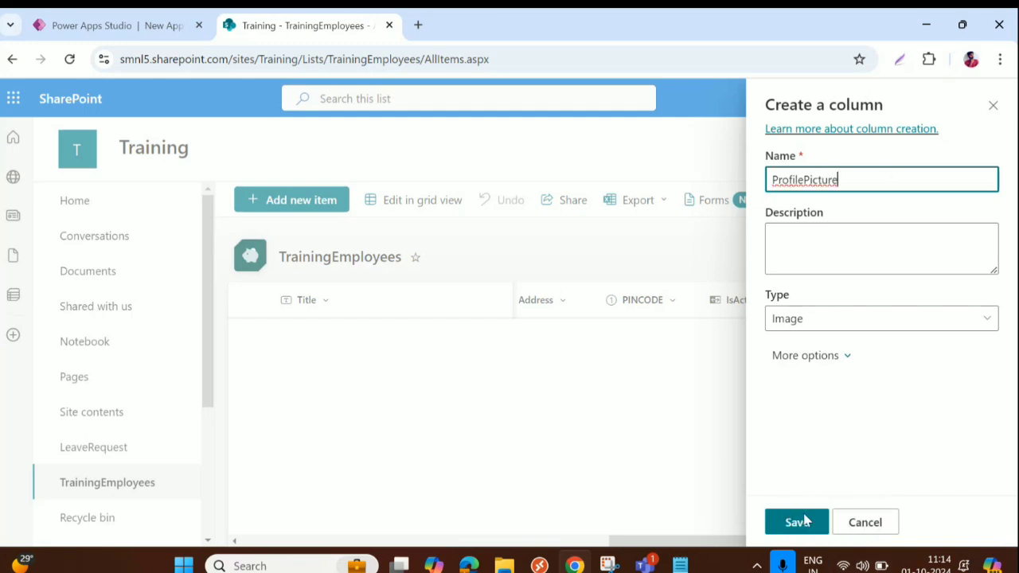
click(796, 524)
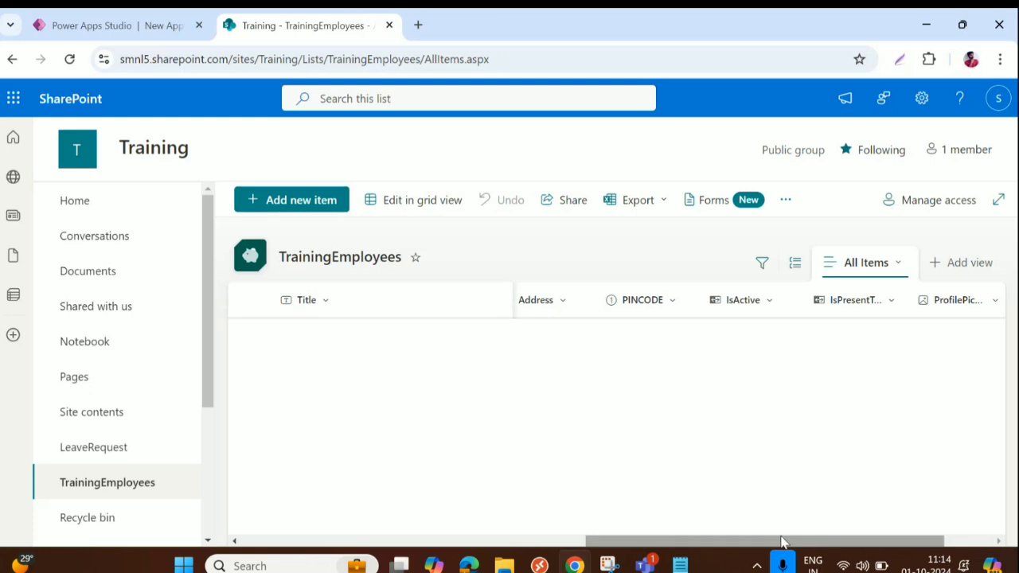
scroll(844, 540, right, 3)
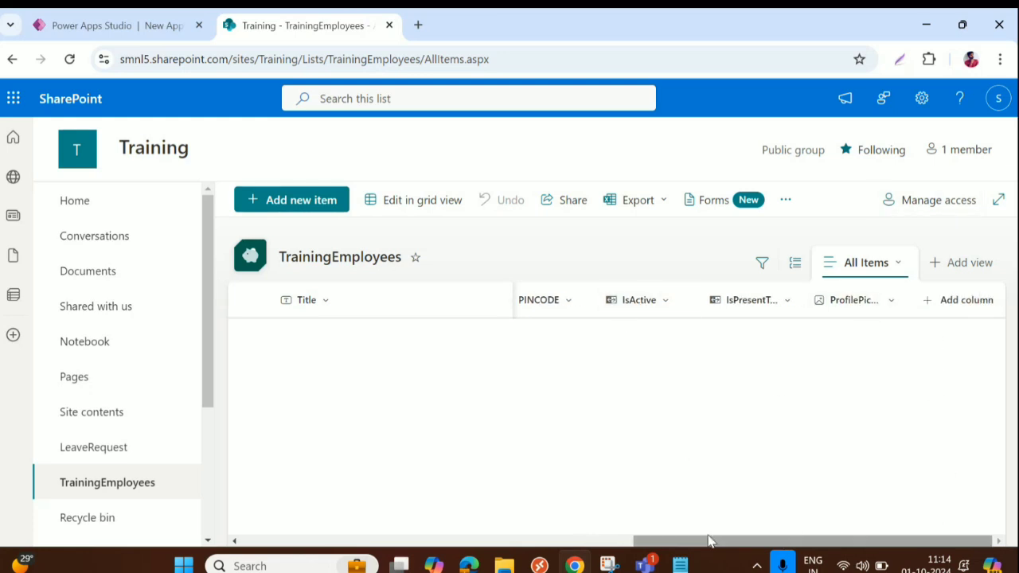
drag(709, 544, 185, 525)
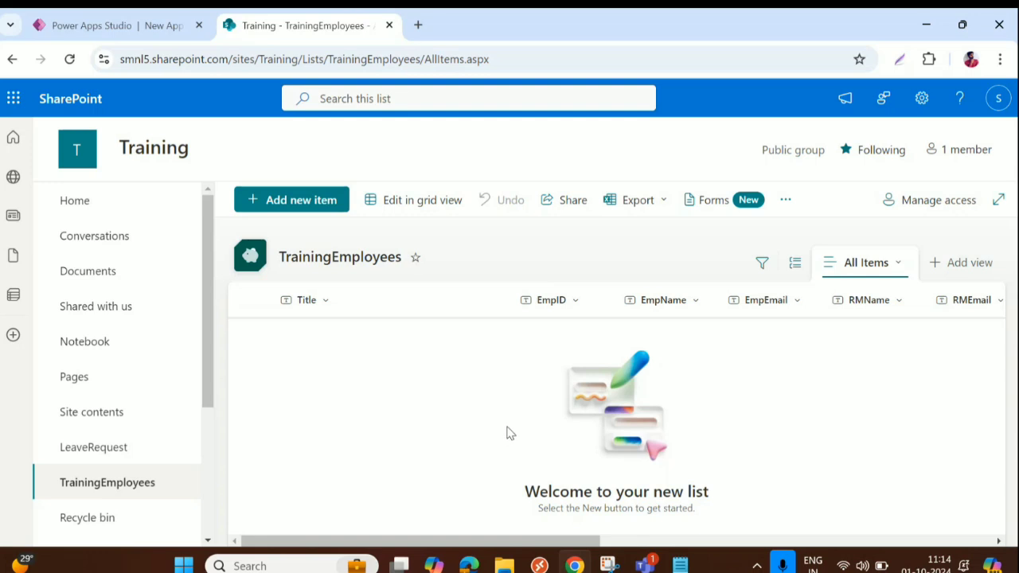
Look over the SharePoint LeaveRequest and TrainingEmployees lists, then go back to Power Apps Studio's Screen3
click(517, 59)
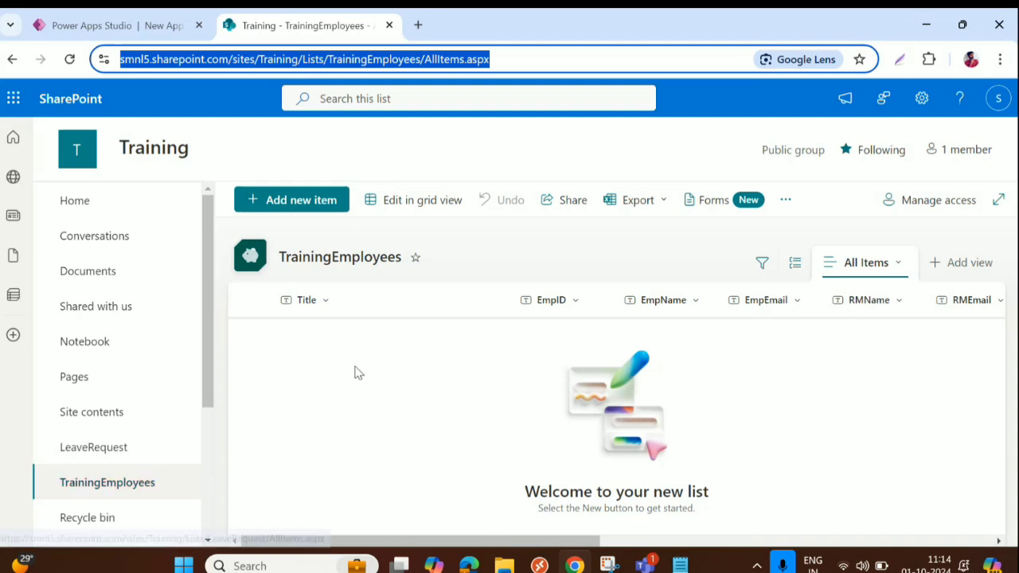
click(130, 450)
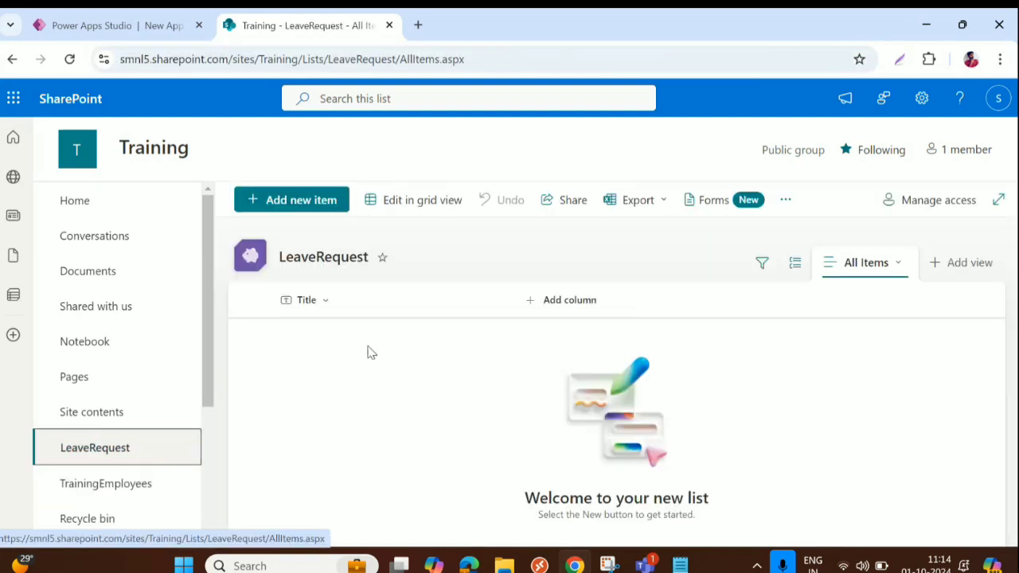
click(108, 483)
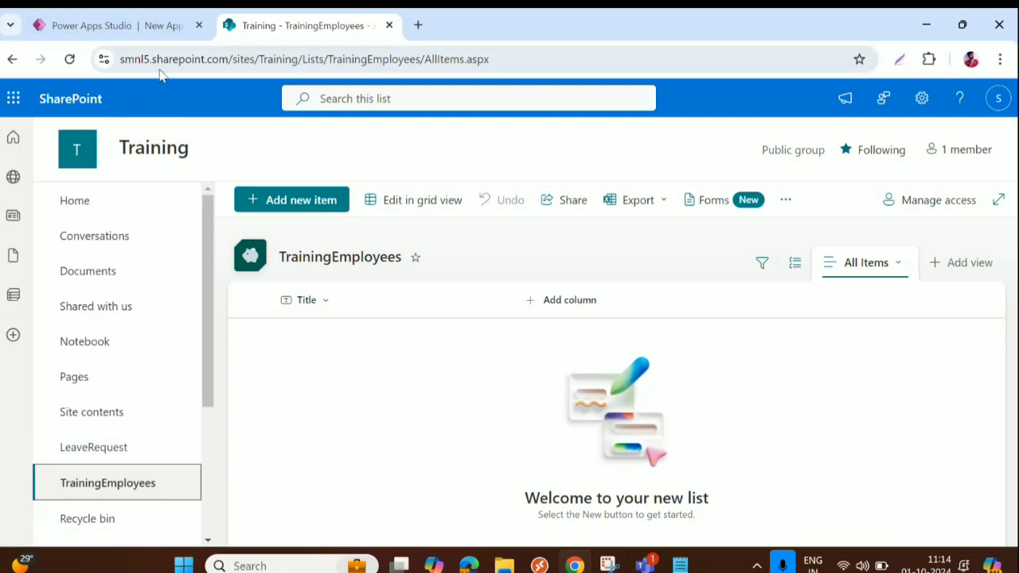
click(148, 35)
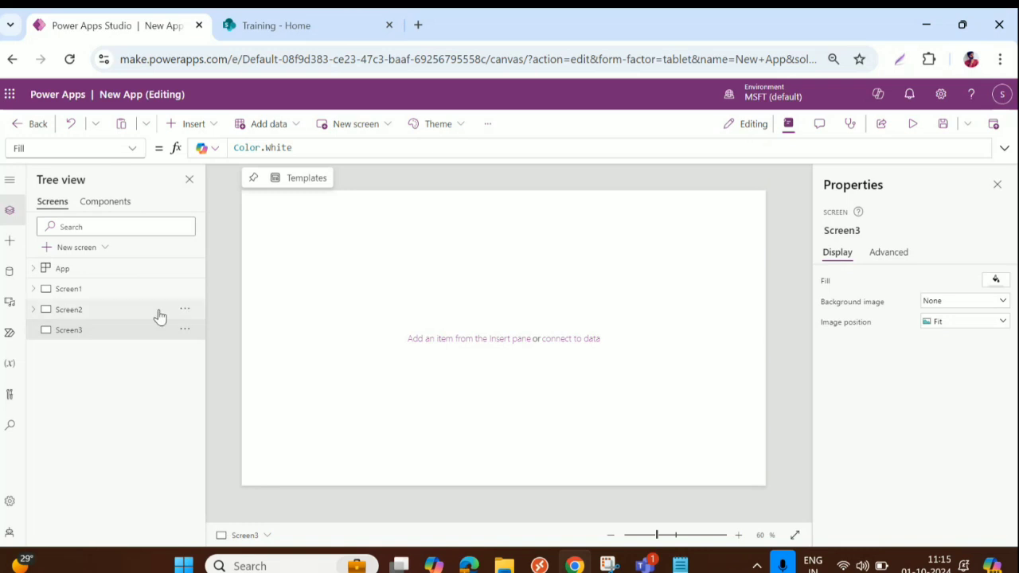
Begin adding a SharePoint data source, found by searching 'shareP', using the existing SharePoint connection
click(10, 273)
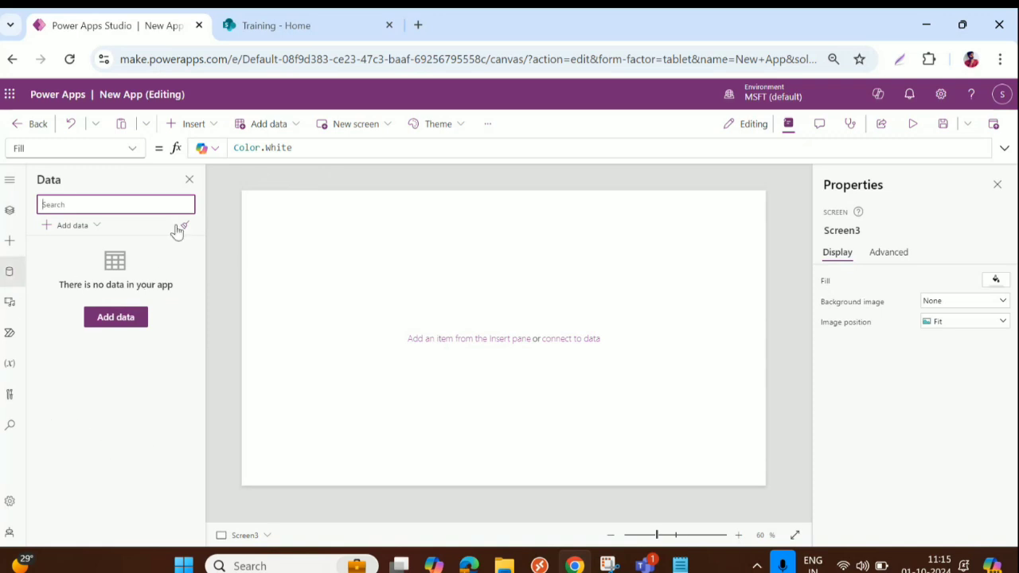
click(57, 226)
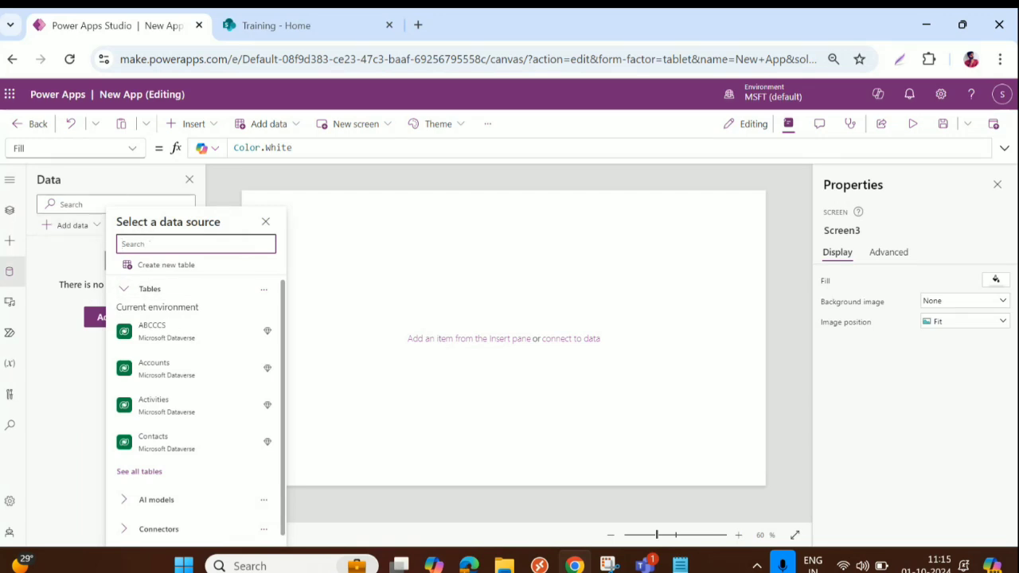
text(shar)
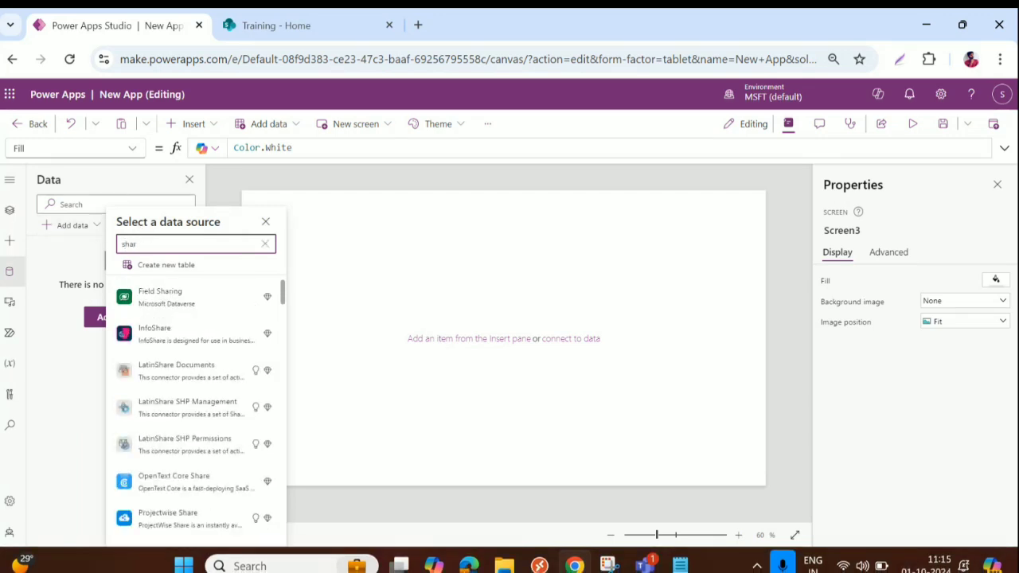
text(eP)
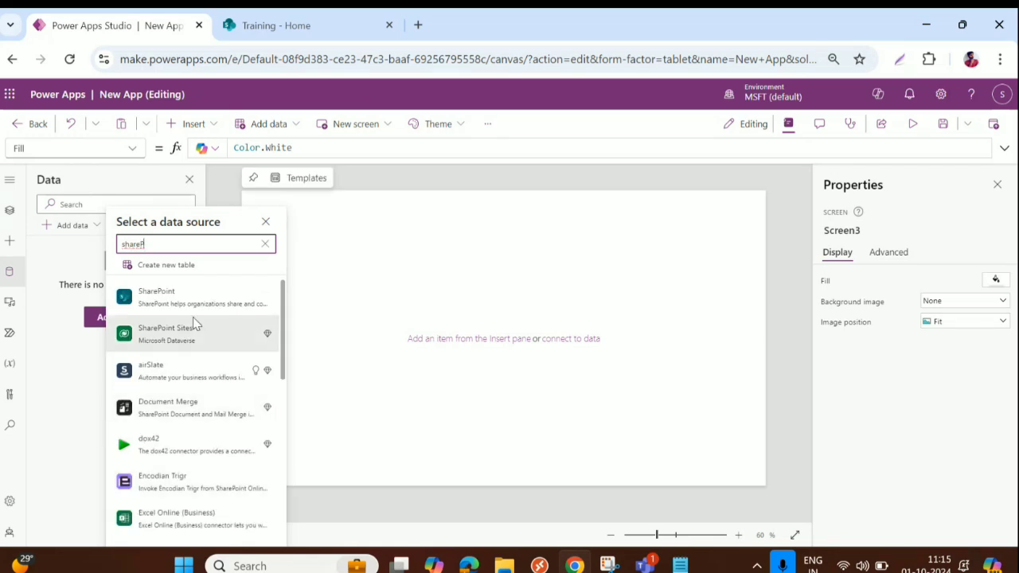
click(169, 300)
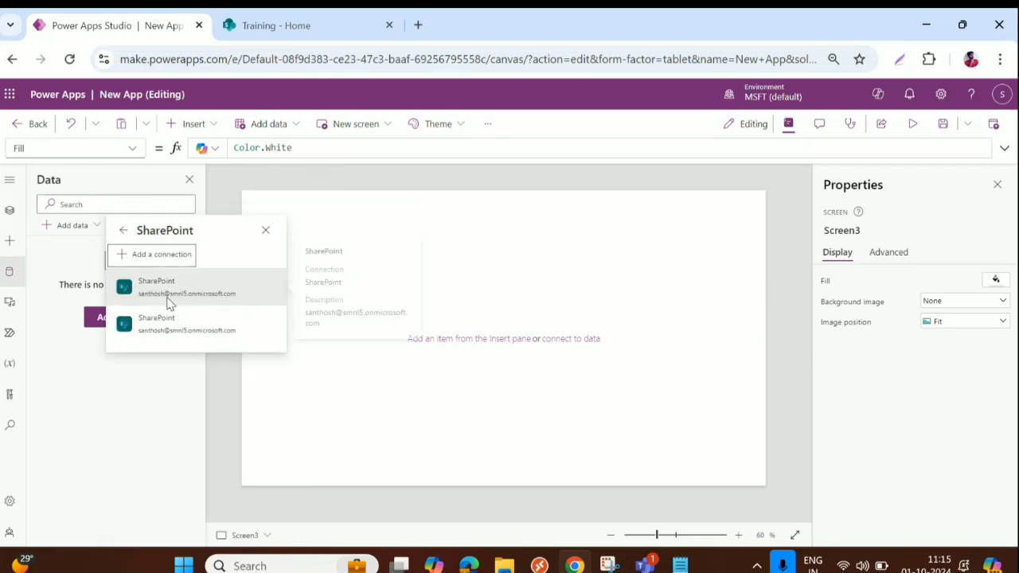
mouse_move(160, 279)
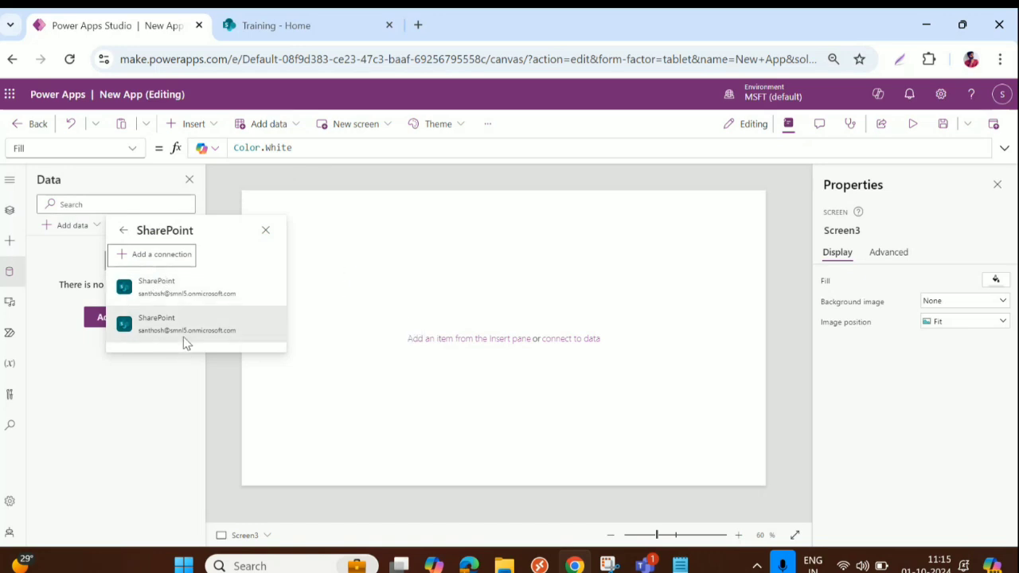
click(157, 291)
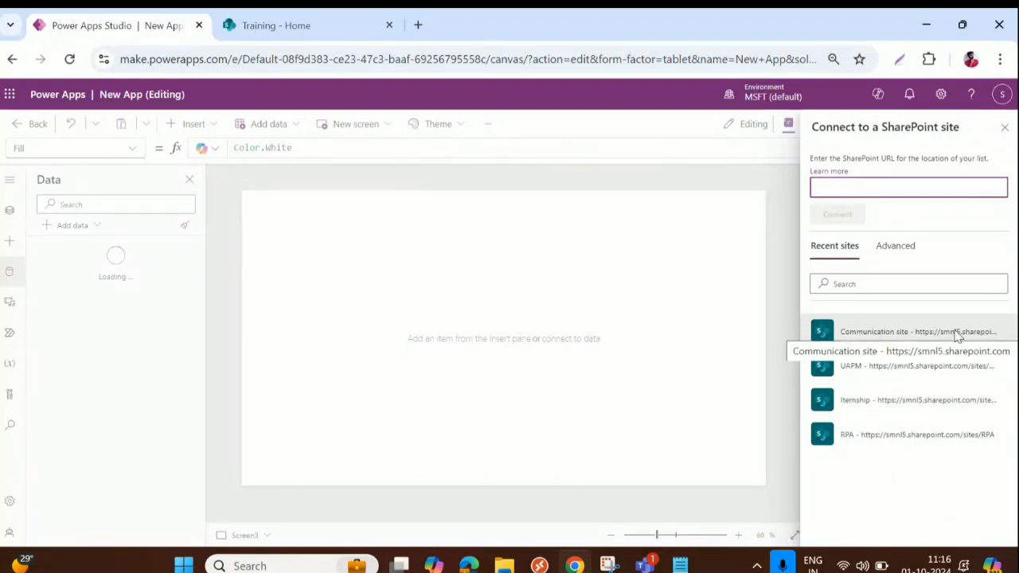
Copy the Training SharePoint site's web address and return to the Power Apps site URL prompt
click(315, 27)
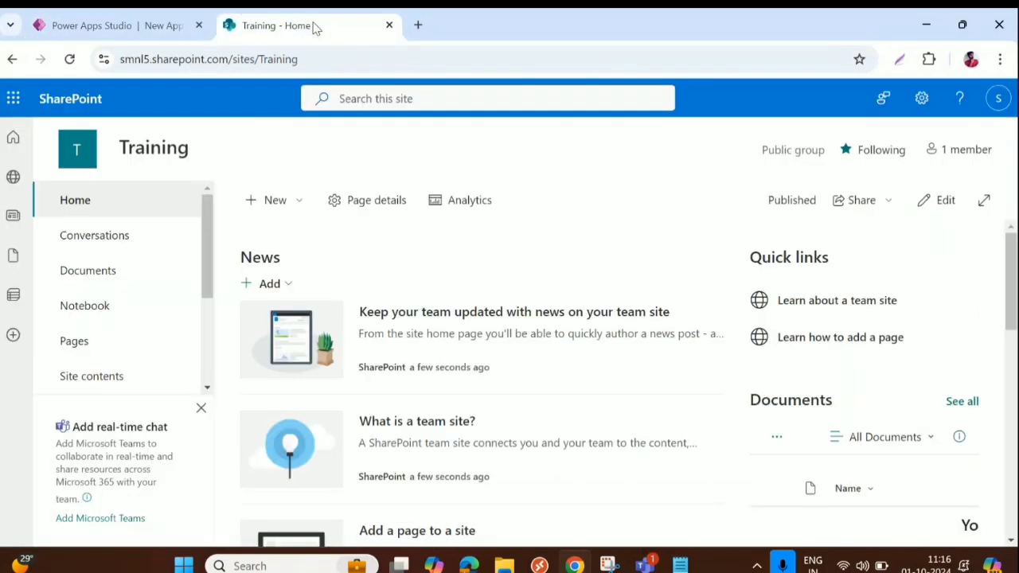
scroll(87, 329, down, 3)
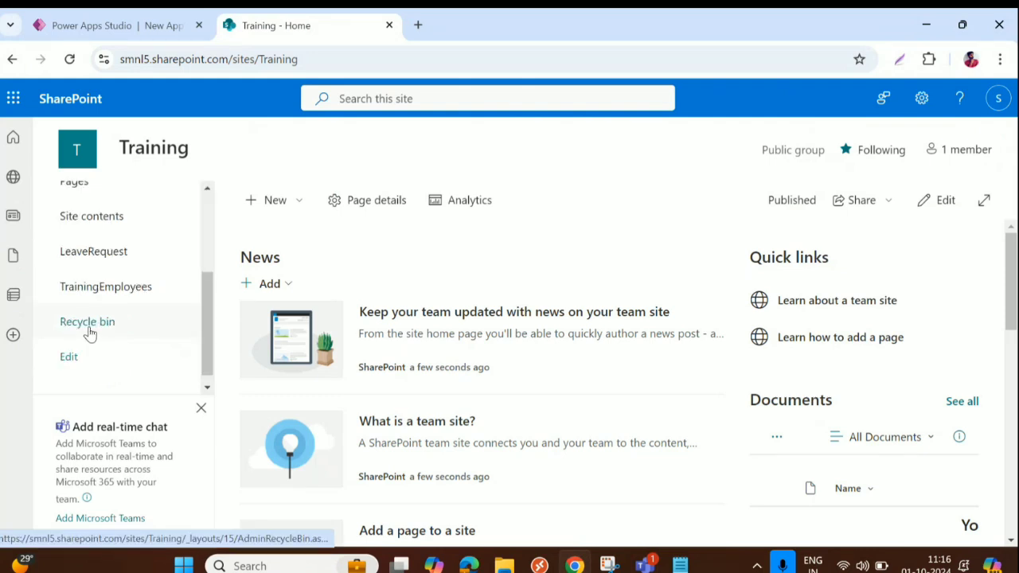
scroll(96, 333, up, 2)
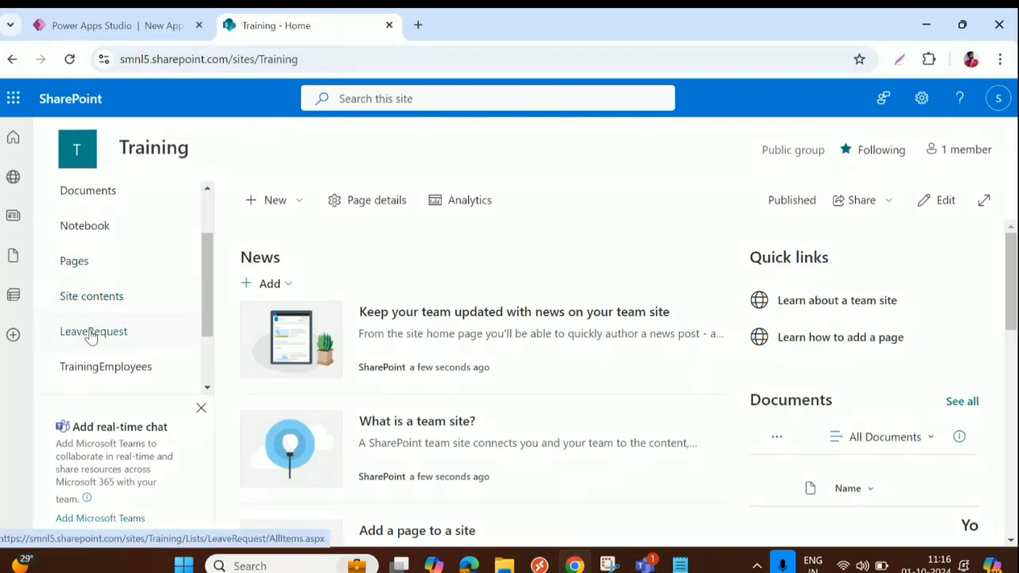
click(156, 156)
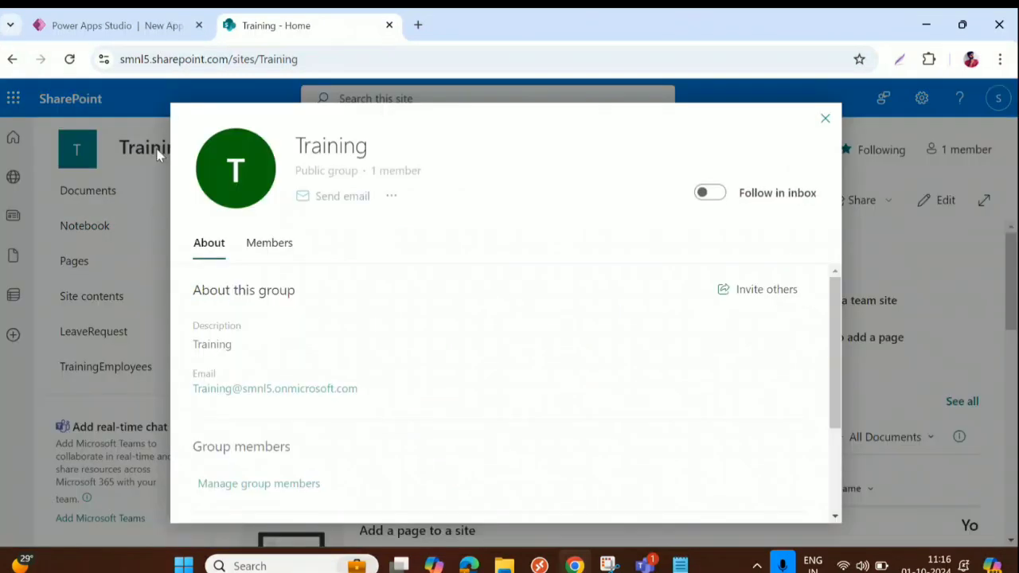
click(825, 118)
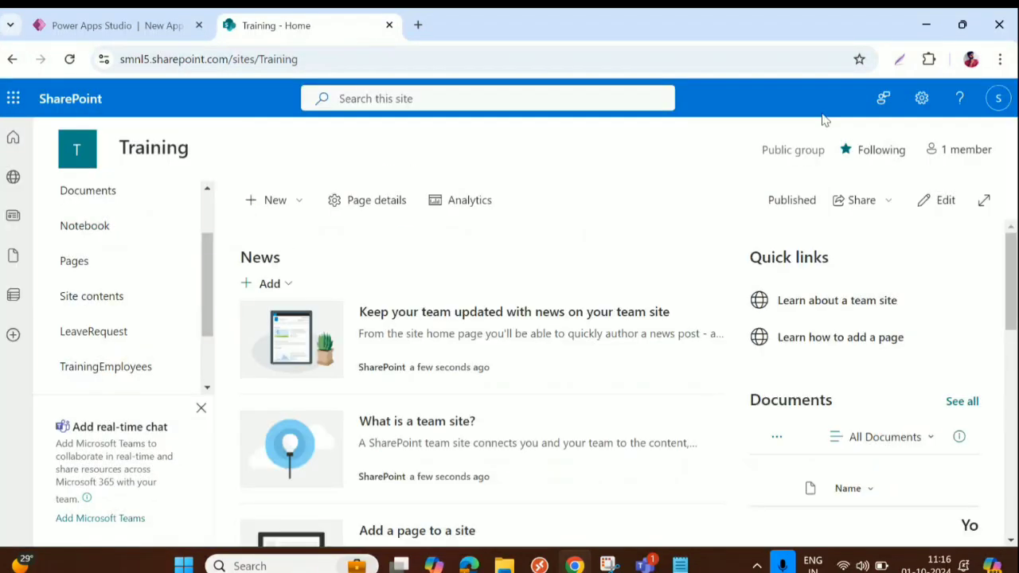
click(320, 59)
key(ctrl+c)
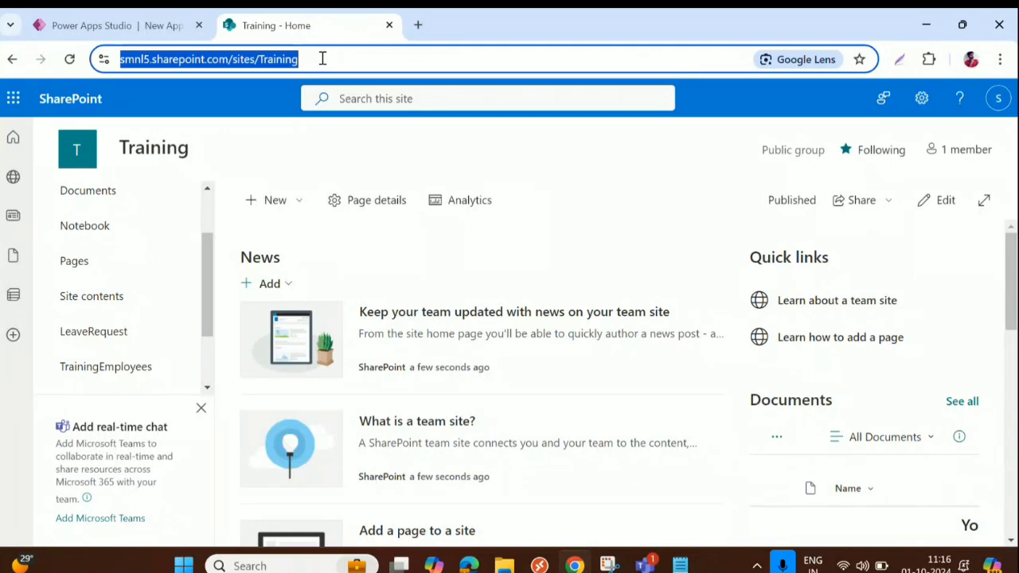
click(148, 25)
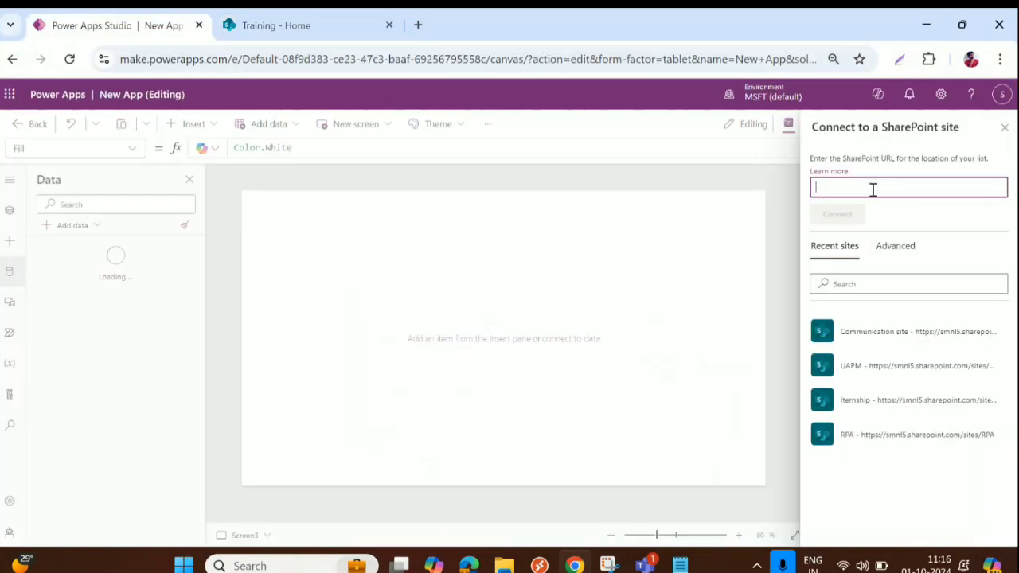
key(ctrl+v)
click(840, 216)
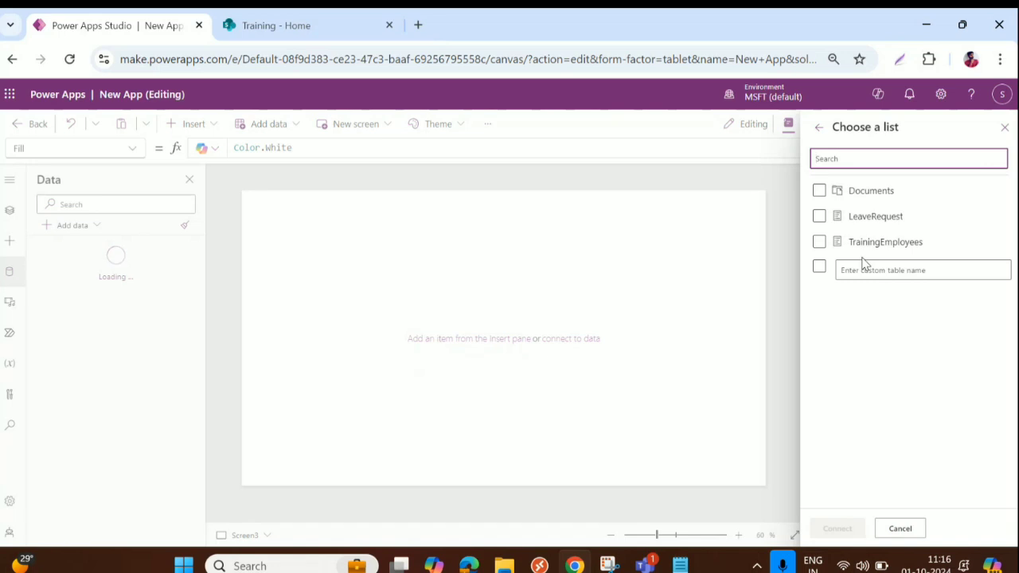
click(1004, 128)
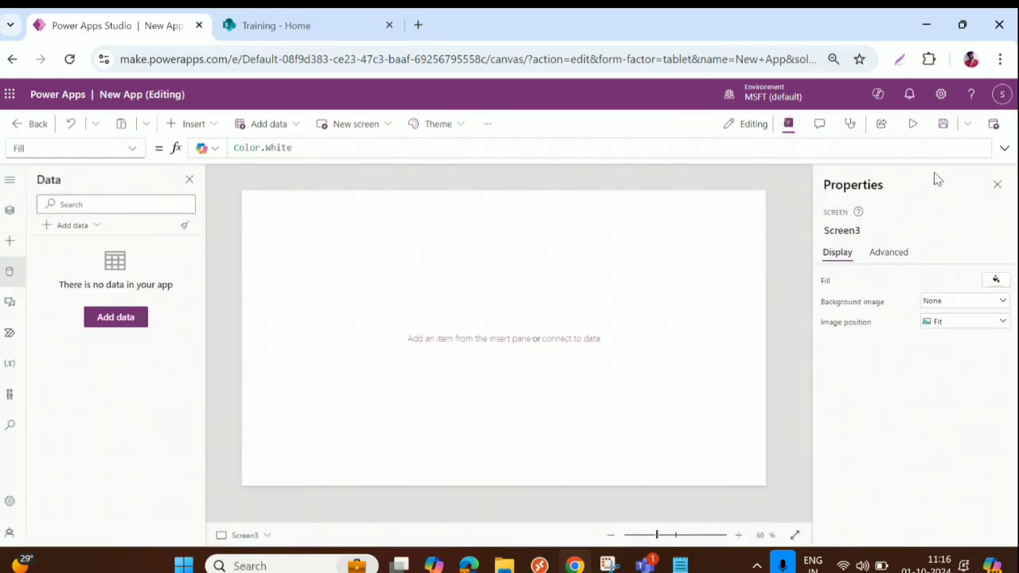
click(10, 275)
click(9, 275)
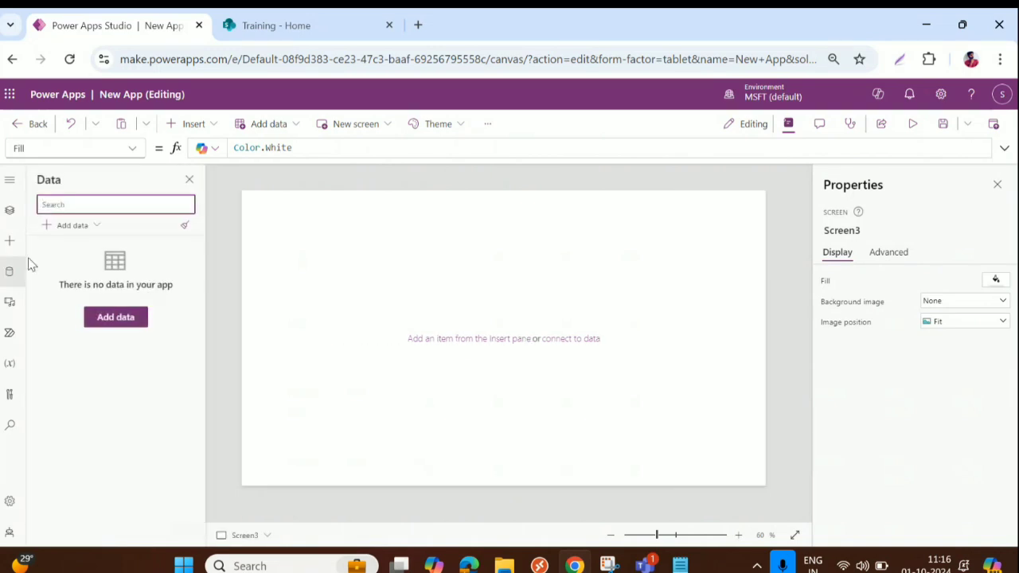
click(67, 226)
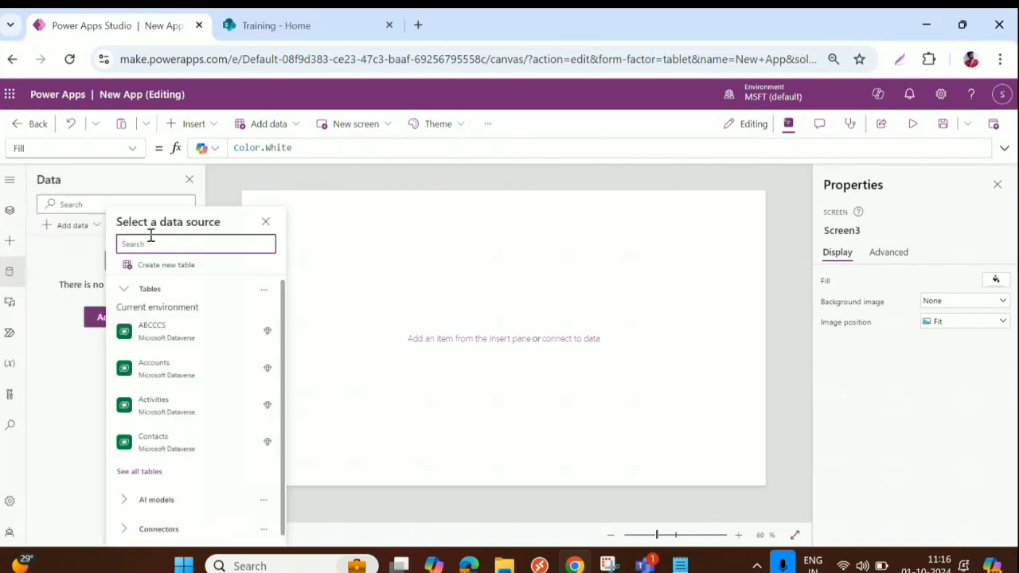
text(Share)
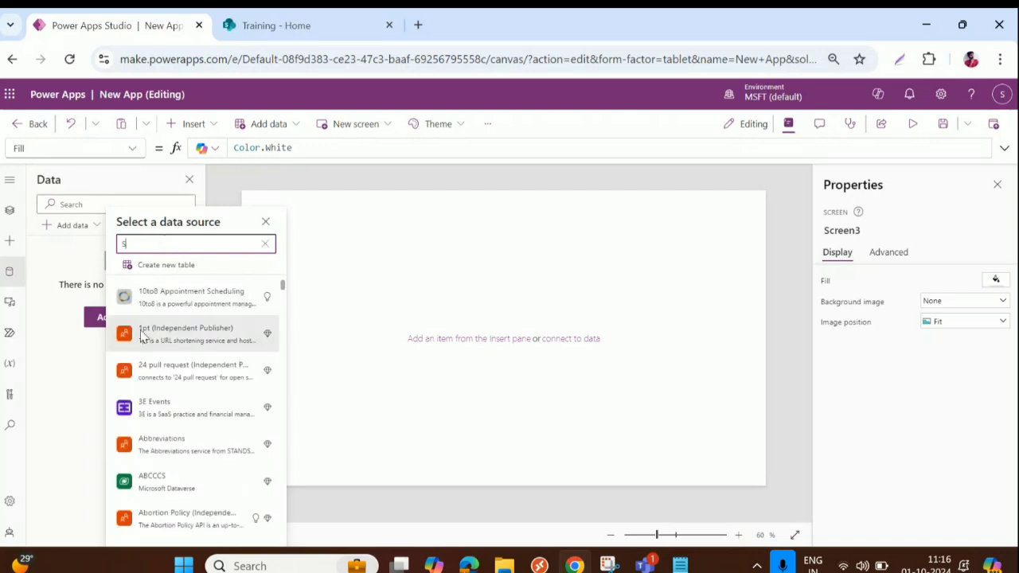
mouse_move(139, 343)
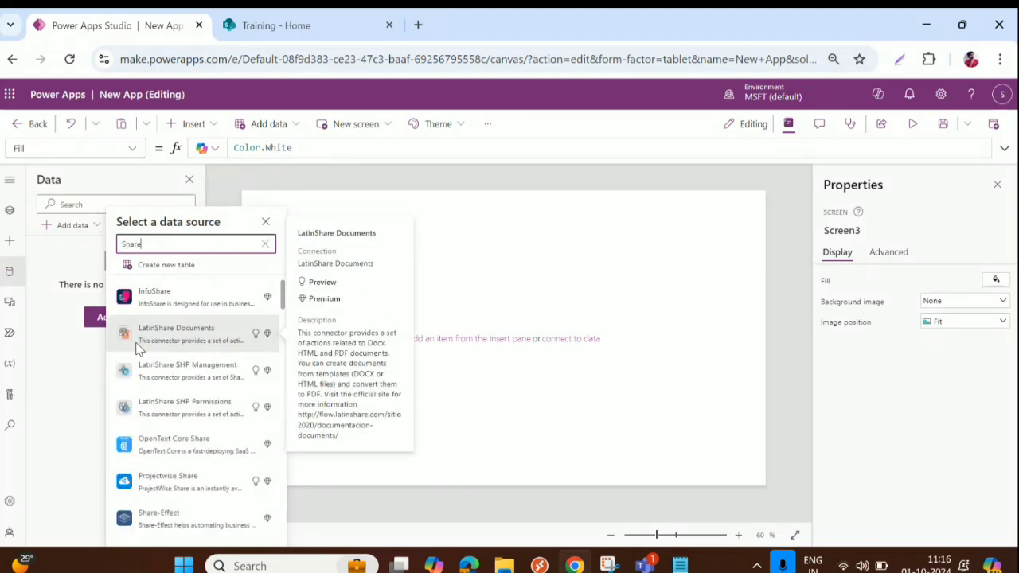
text(Po)
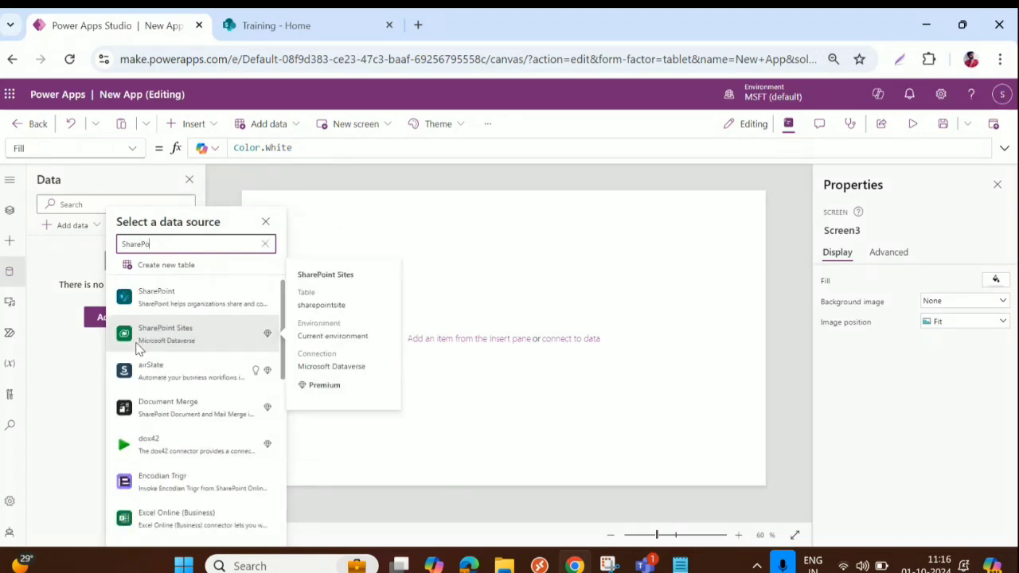
click(183, 292)
mouse_move(156, 291)
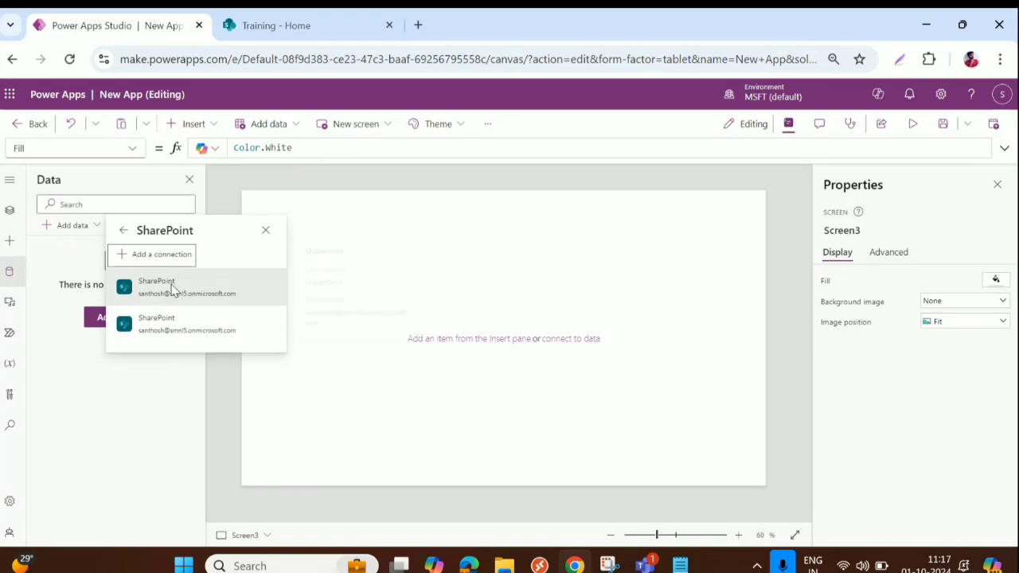
click(151, 293)
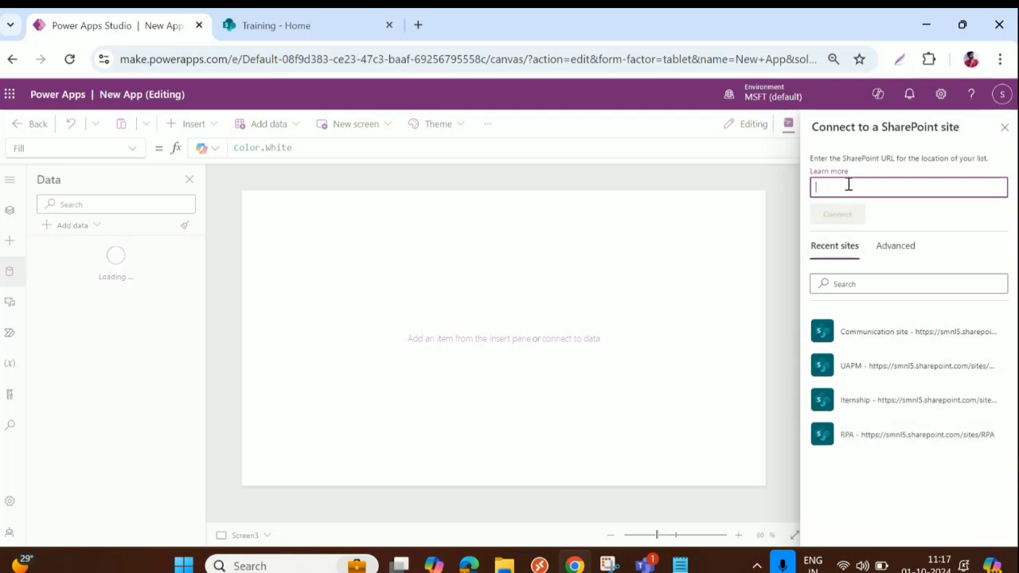
Paste the Training site URL, connect, and add the TrainingEmployees list as app data
key(ctrl+v)
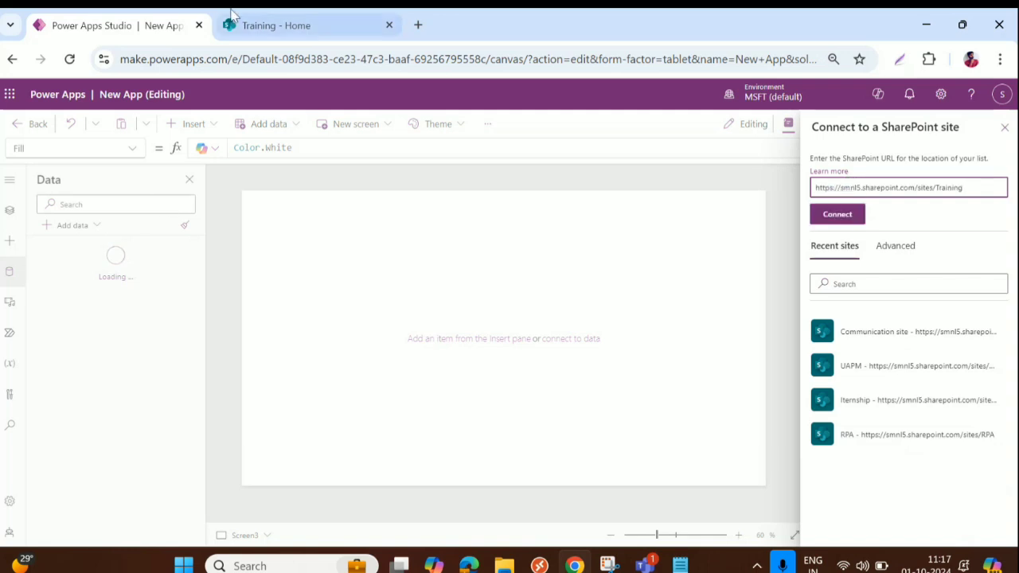
click(276, 25)
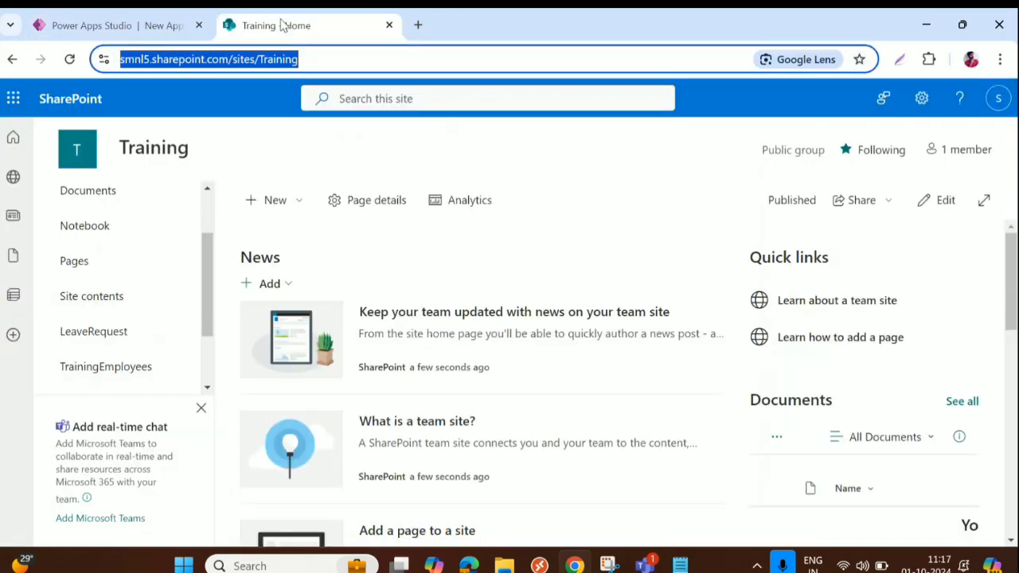
click(115, 24)
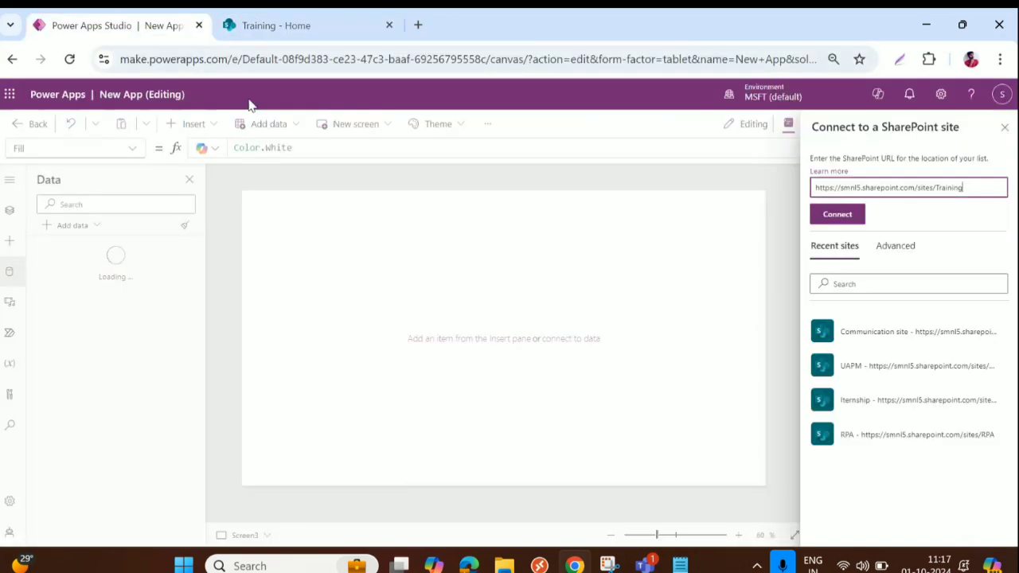
click(837, 219)
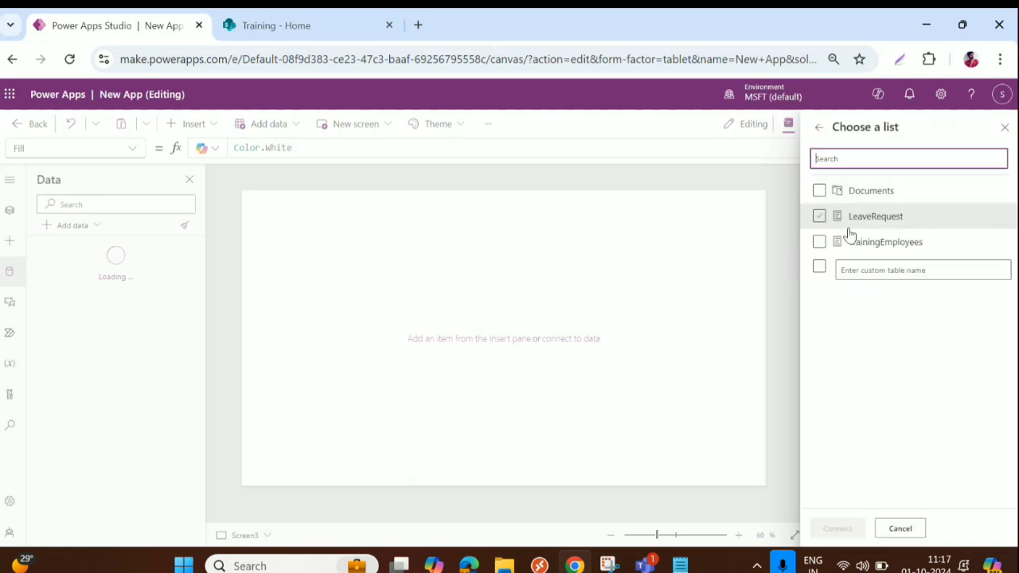
click(820, 242)
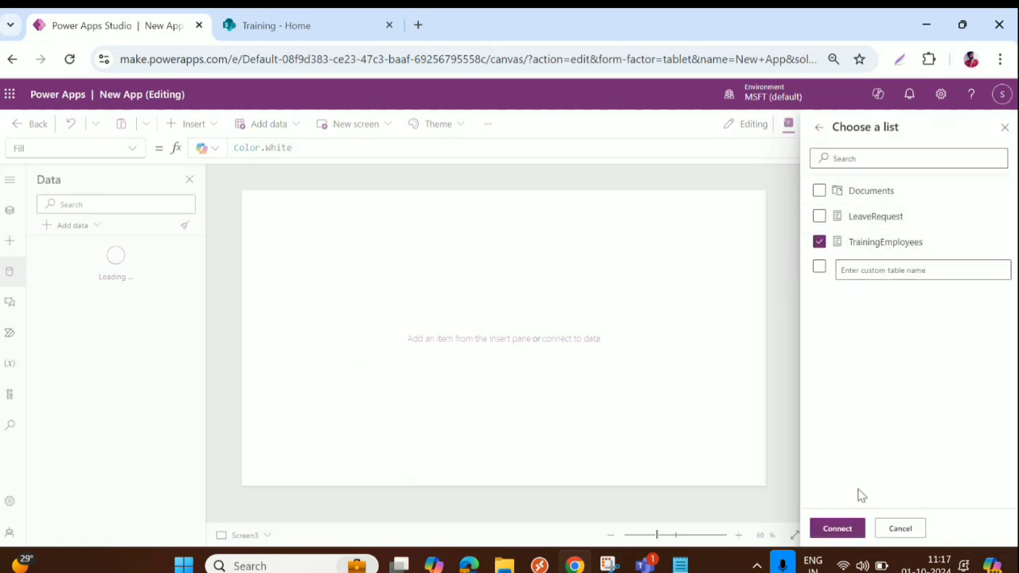
click(836, 537)
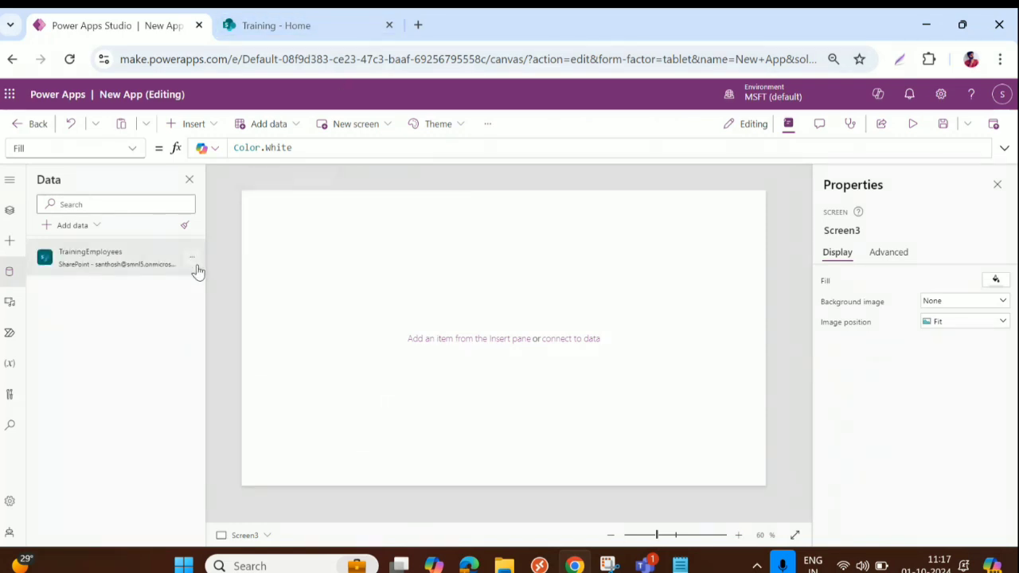
mouse_move(74, 267)
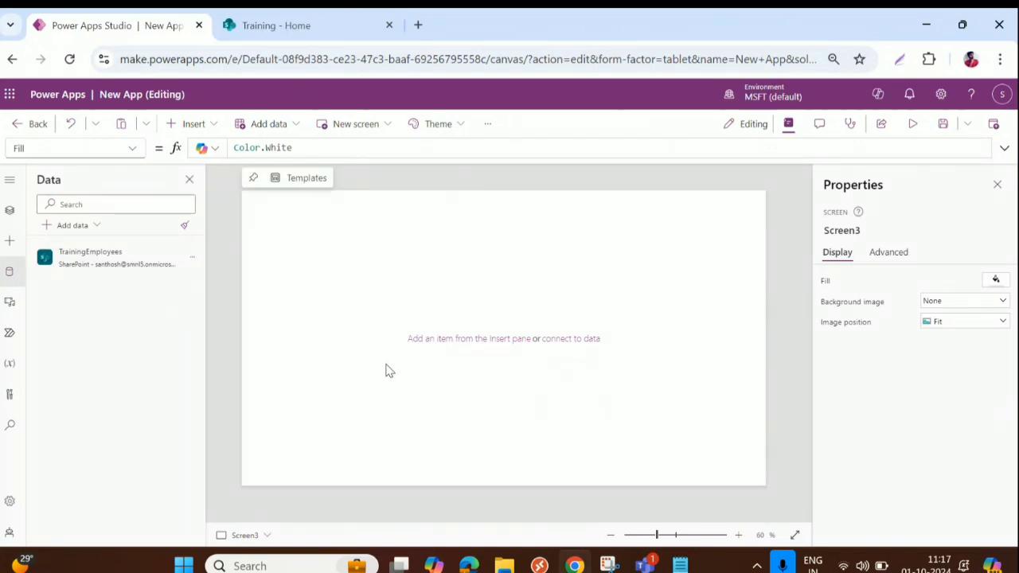
Insert a rectangle as a full-width, 75-high blue header bar at the top of Screen3
click(189, 124)
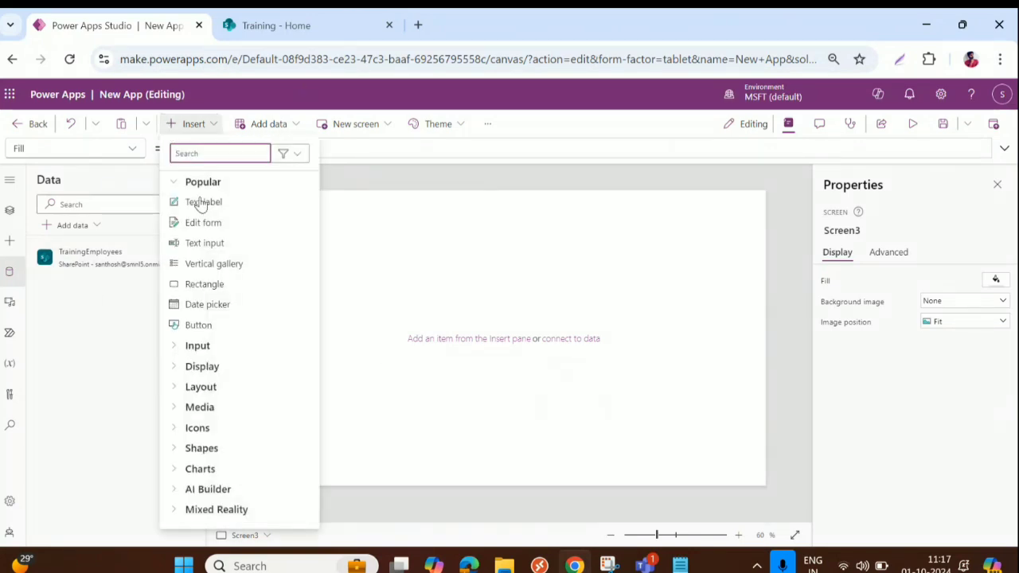
click(202, 286)
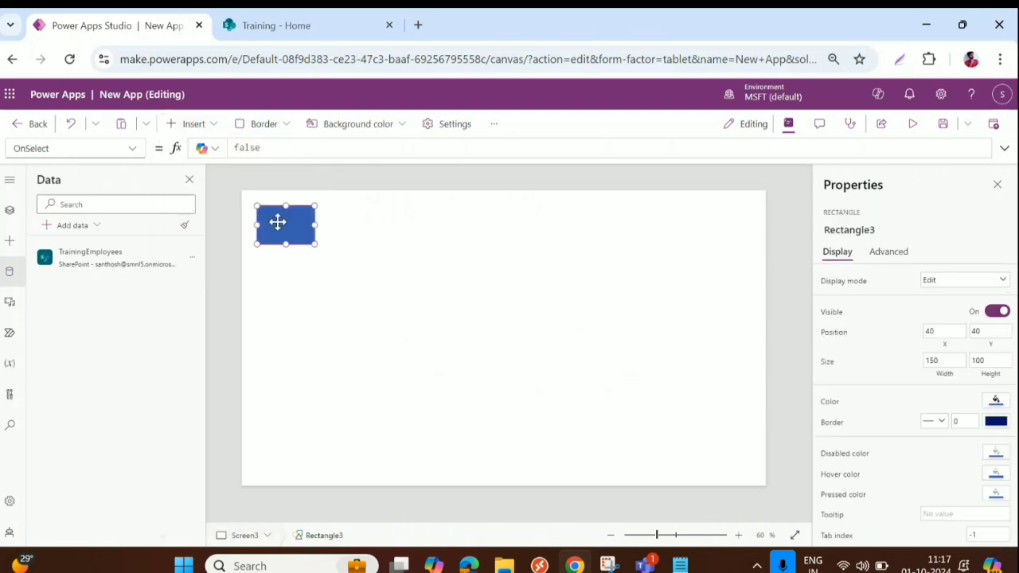
drag(277, 222, 767, 209)
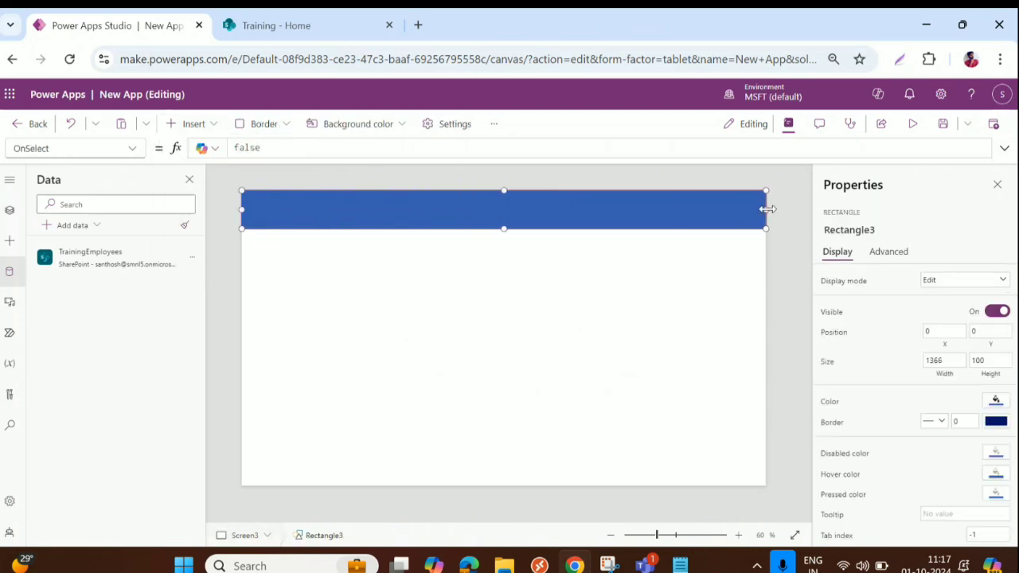
drag(504, 226, 503, 217)
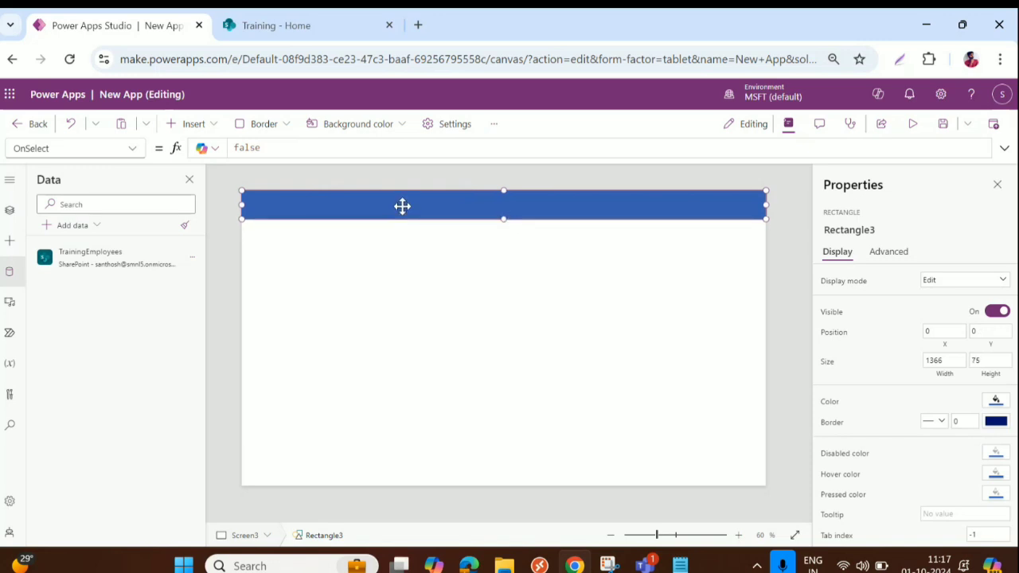
Duplicate the header bar and place the copy along Screen3's bottom edge as a footer
key(ctrl+c)
key(ctrl+v)
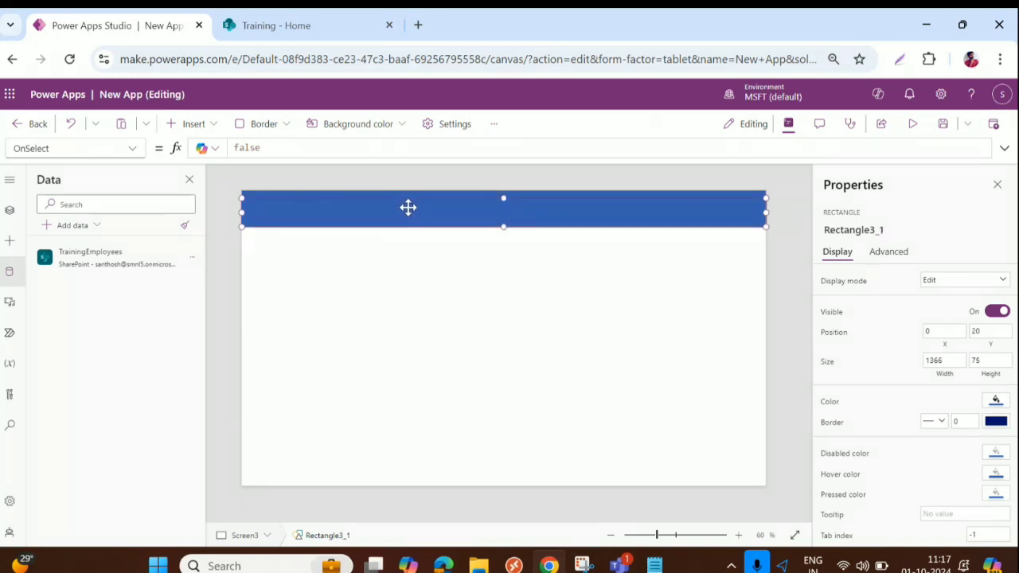
drag(407, 207, 442, 476)
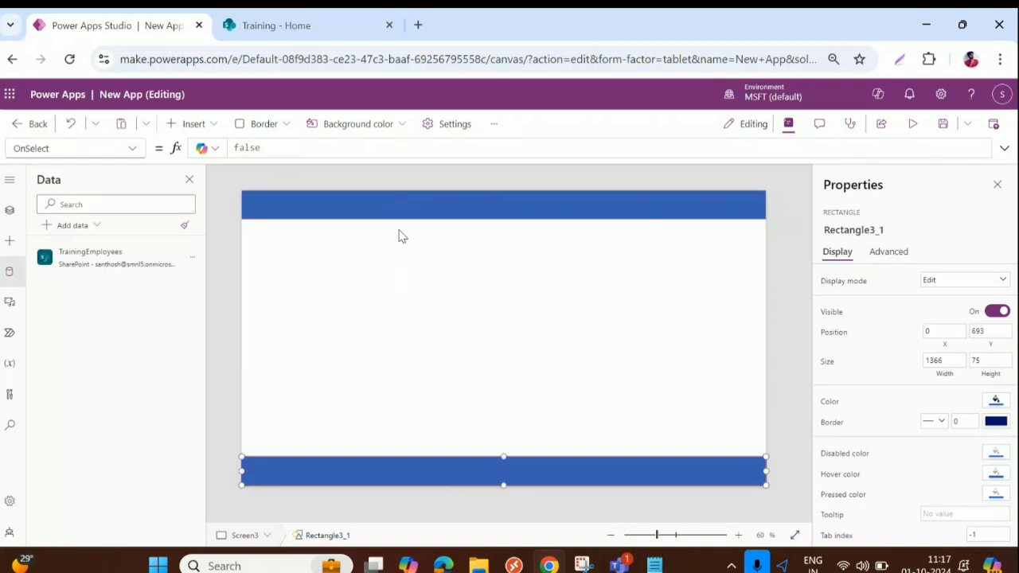
click(396, 206)
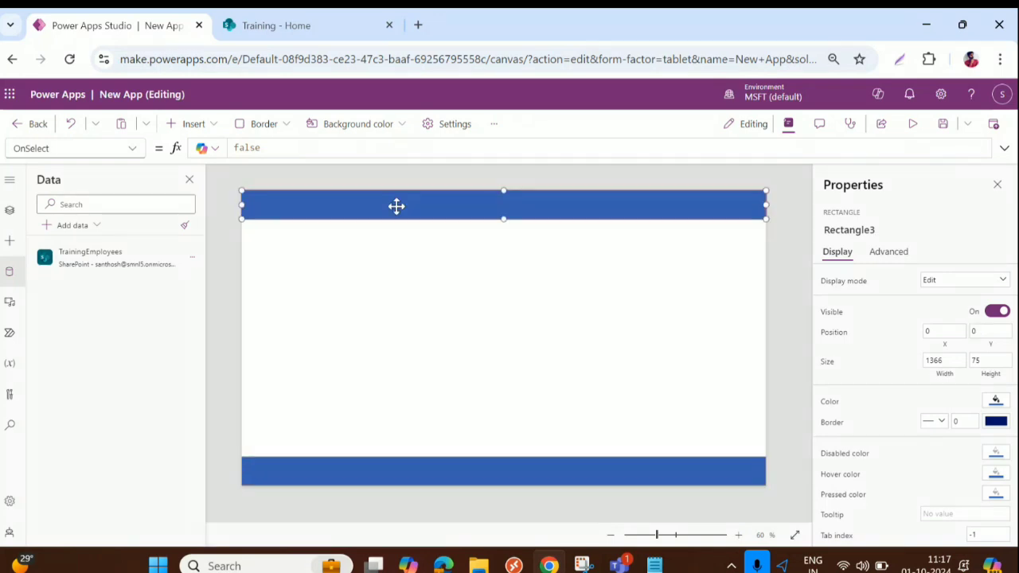
Insert a text label inside the top blue bar with the title text 'Add An Employee'
click(193, 123)
click(207, 203)
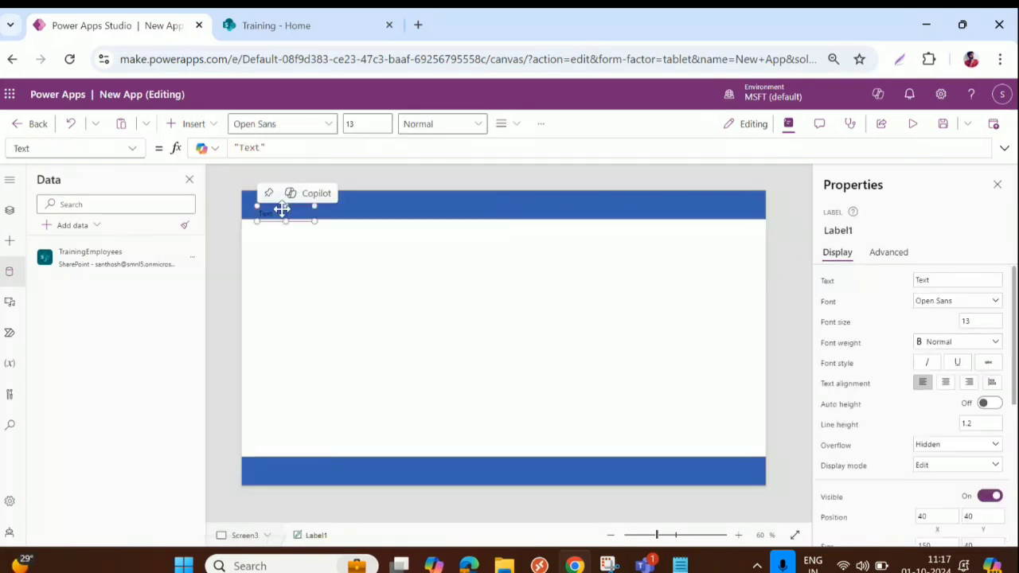
drag(277, 209, 441, 228)
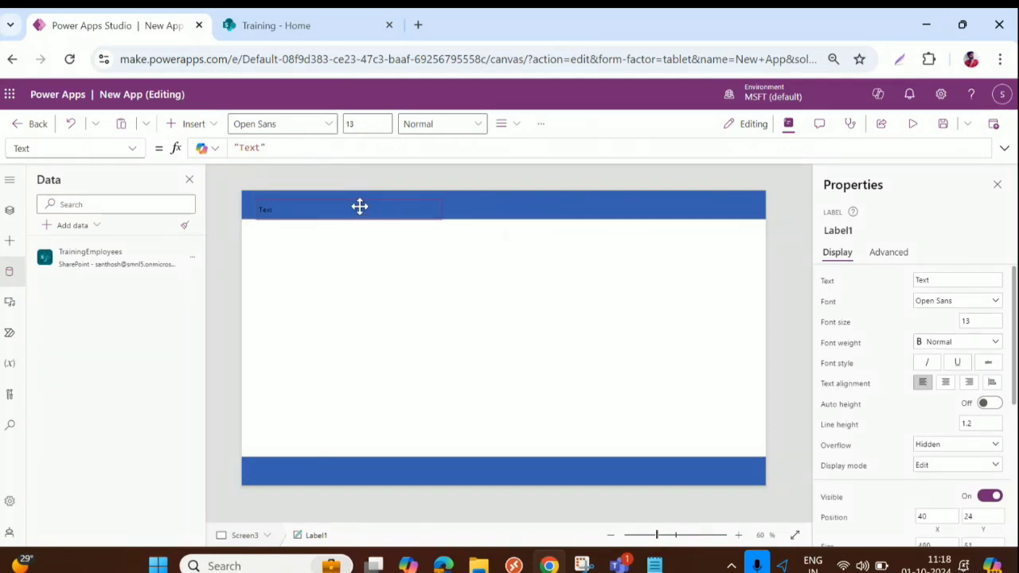
drag(356, 204, 356, 205)
double_click(930, 279)
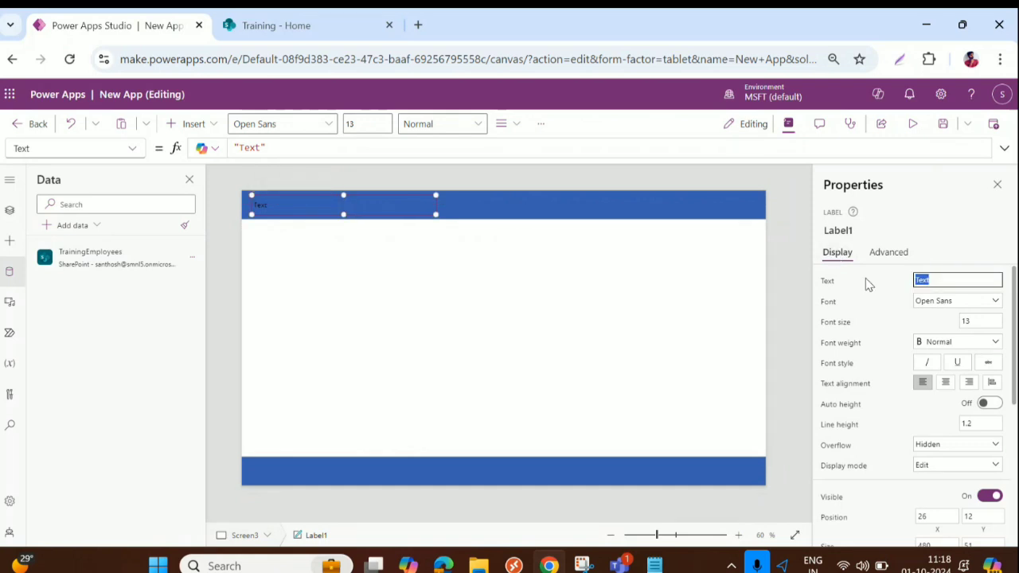
text(Add an)
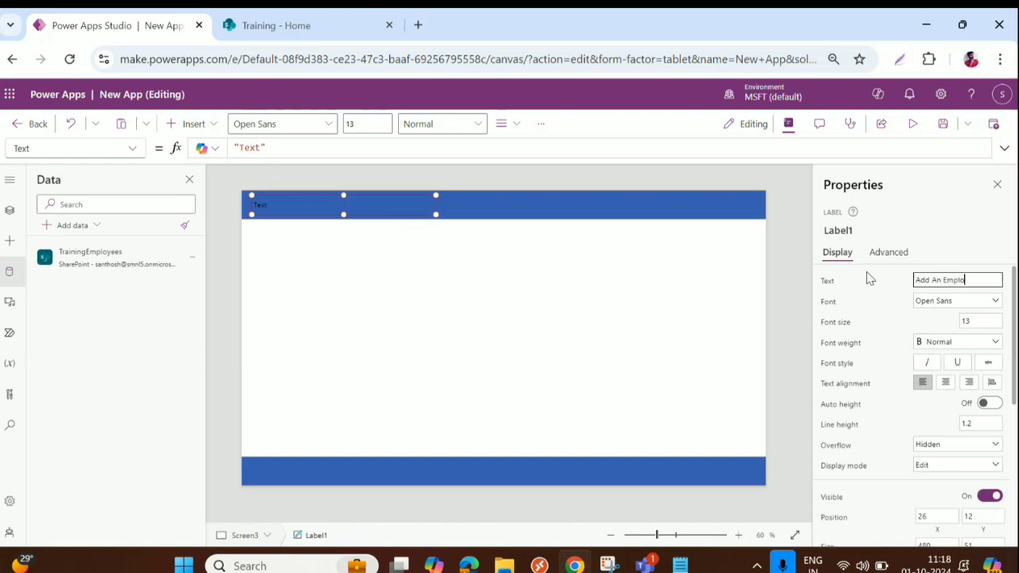
Set the title label's font to Arial, size 29
click(959, 301)
click(929, 317)
click(998, 319)
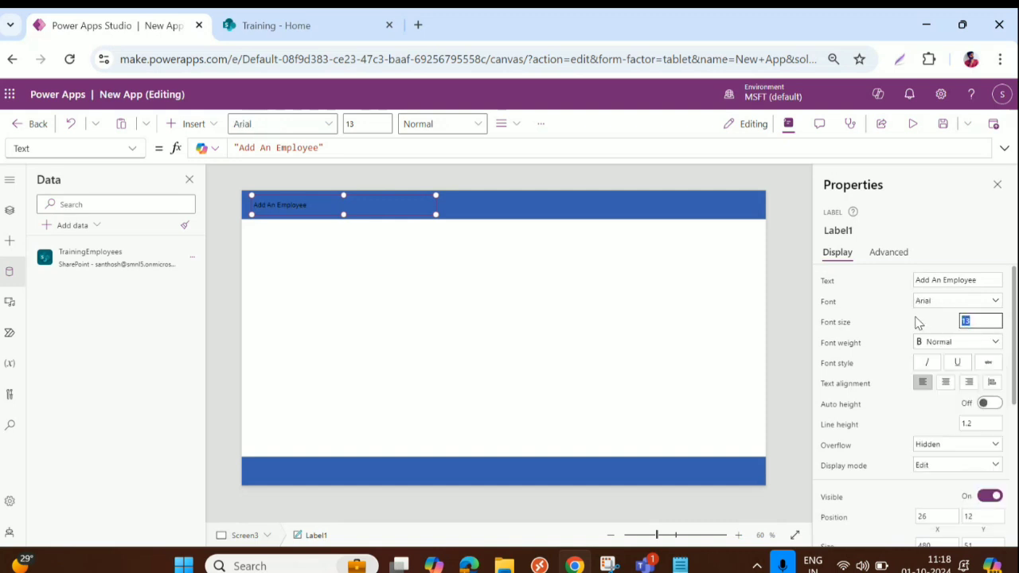
text(29)
key(Tab)
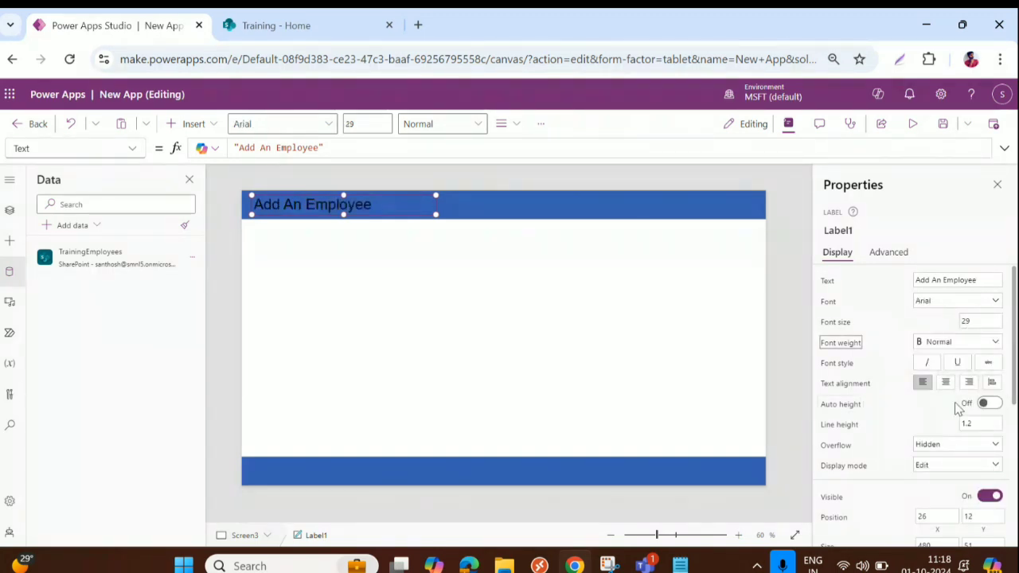
Make the title text white with Semibold font weight
scroll(962, 414, down, 2)
scroll(963, 416, down, 2)
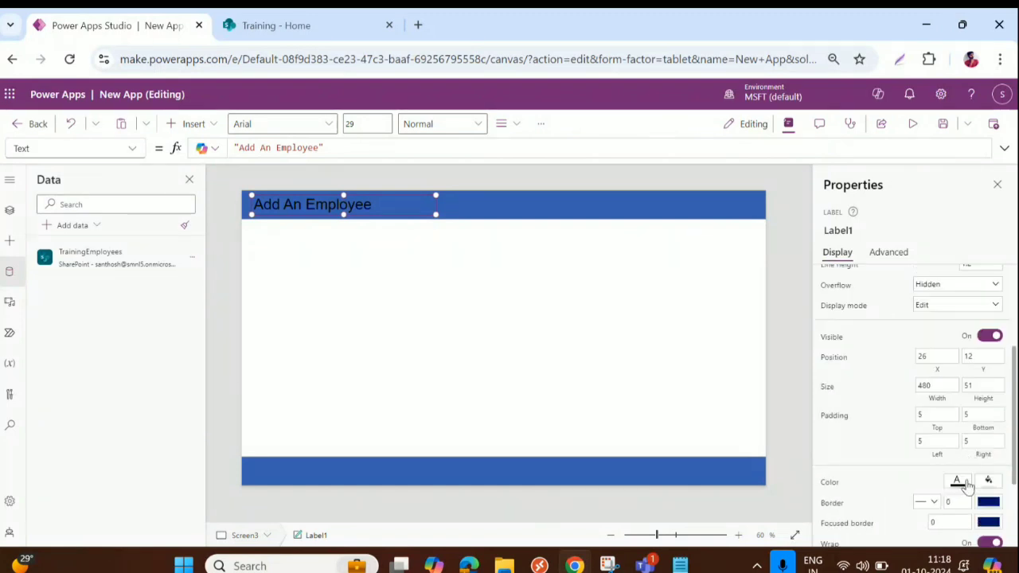
click(957, 481)
click(742, 510)
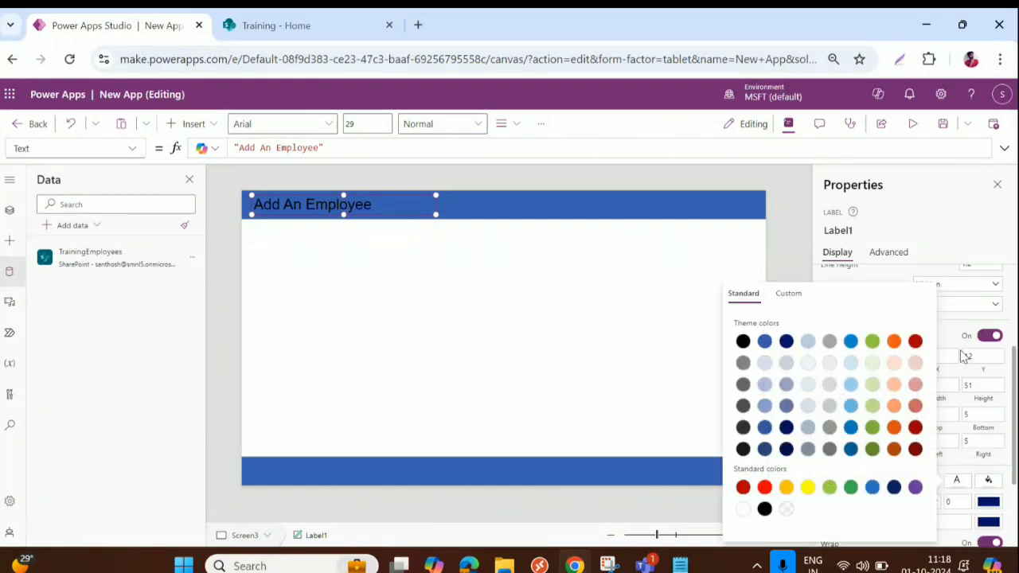
scroll(975, 318, up, 2)
scroll(970, 340, up, 2)
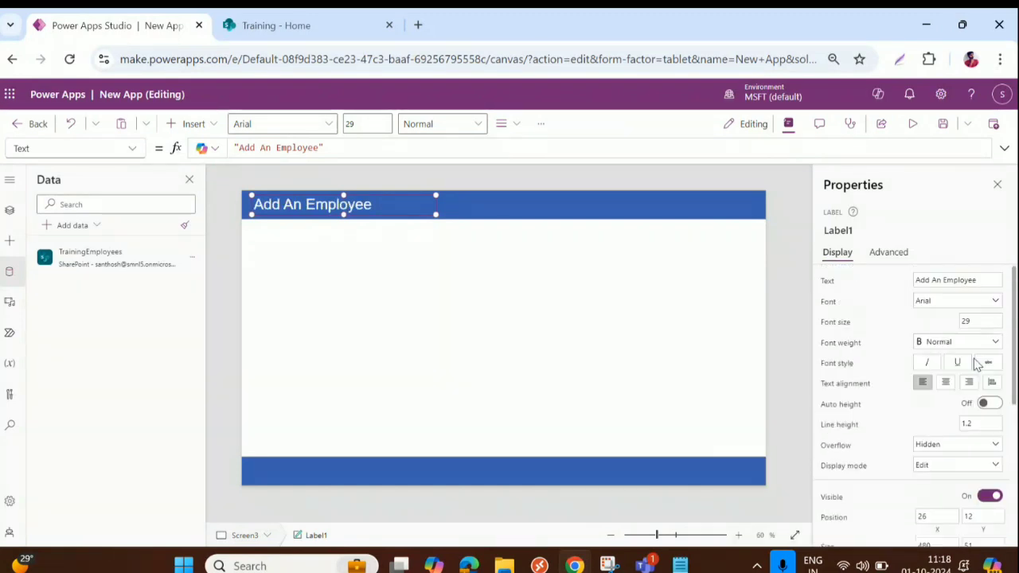
click(968, 344)
click(949, 358)
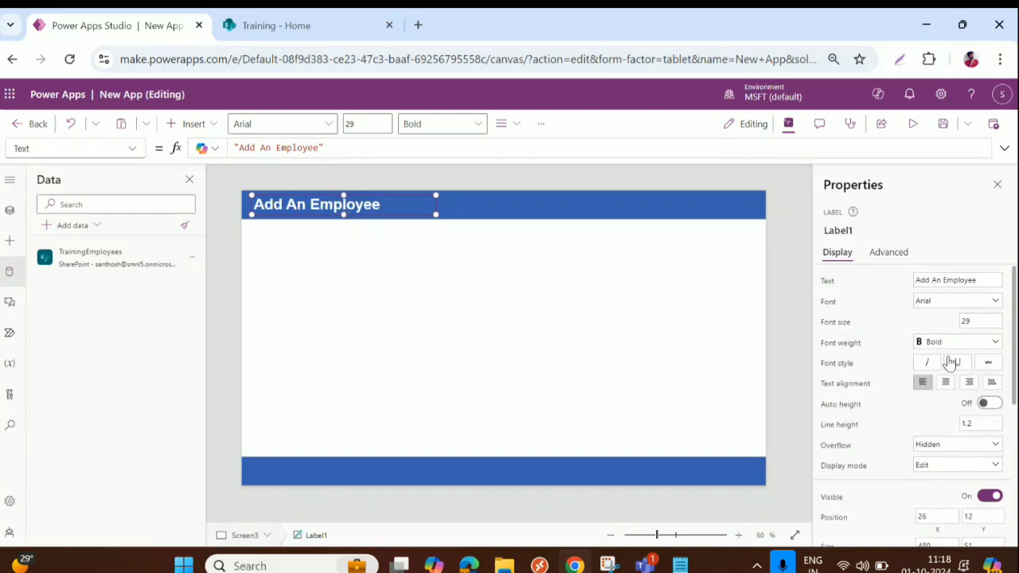
click(962, 345)
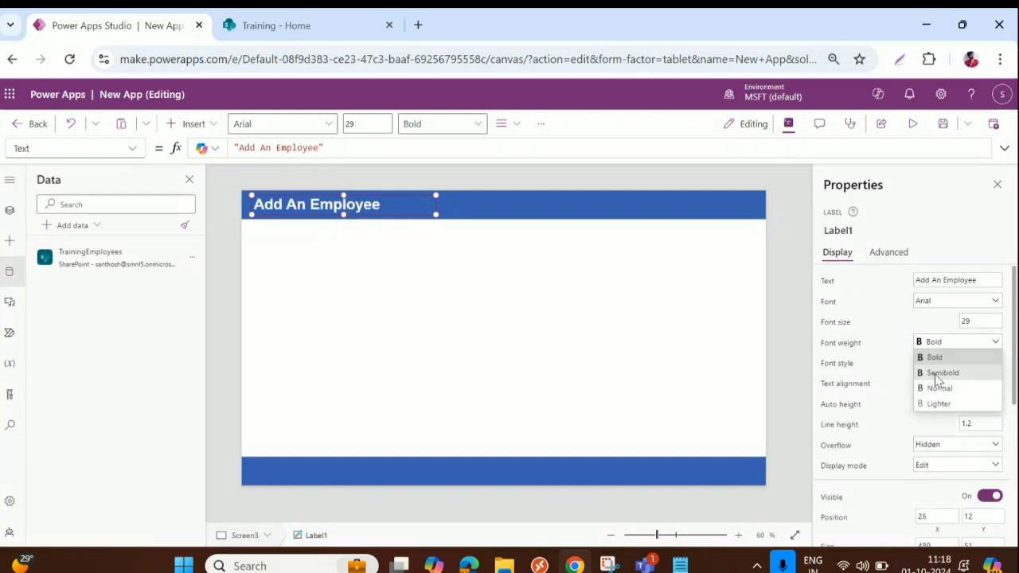
click(937, 371)
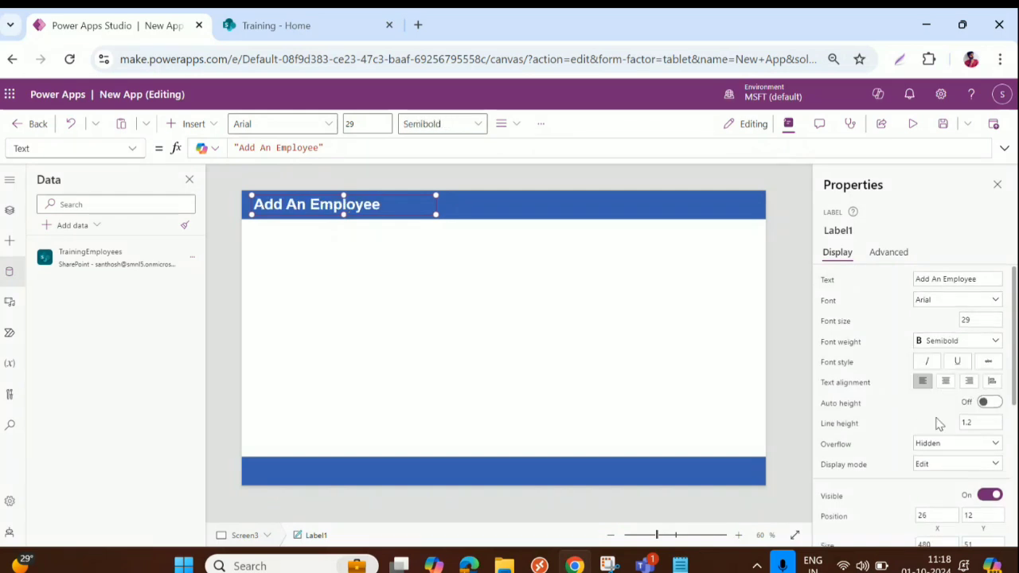
Set the title label's display mode to View
scroll(934, 420, down, 2)
click(955, 386)
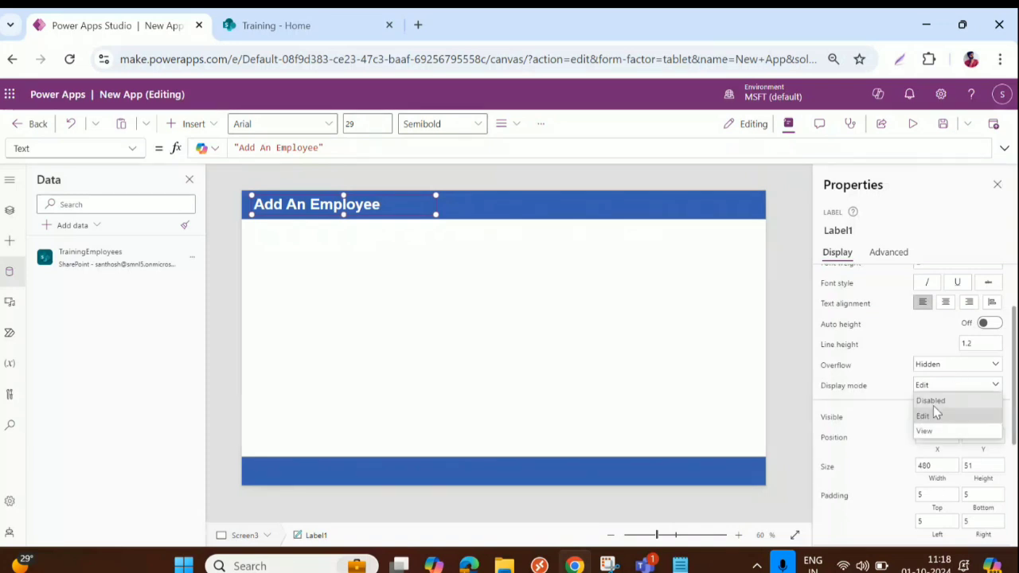
click(930, 428)
click(619, 329)
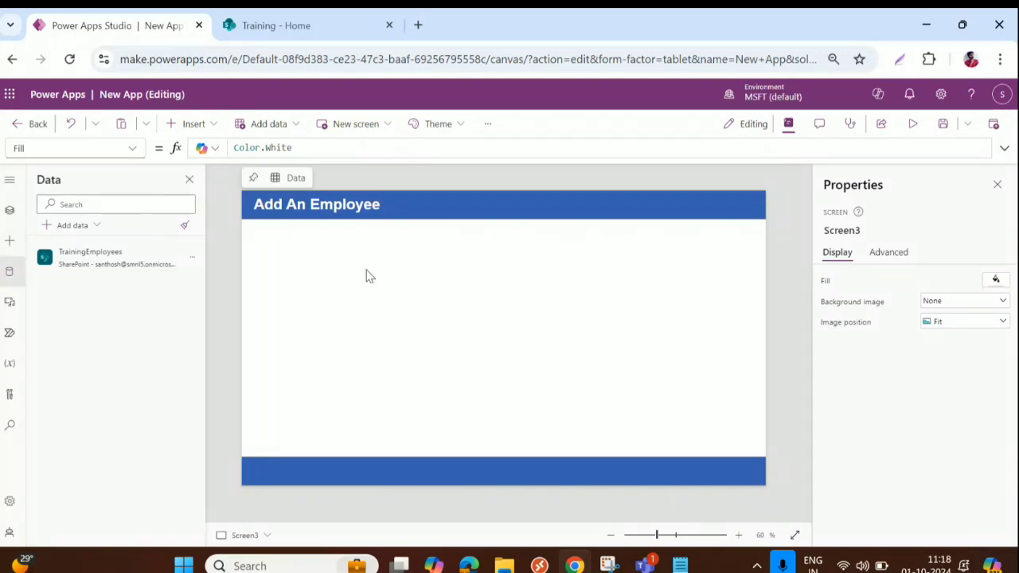
Insert an edit form and move it just below the header bar
click(188, 125)
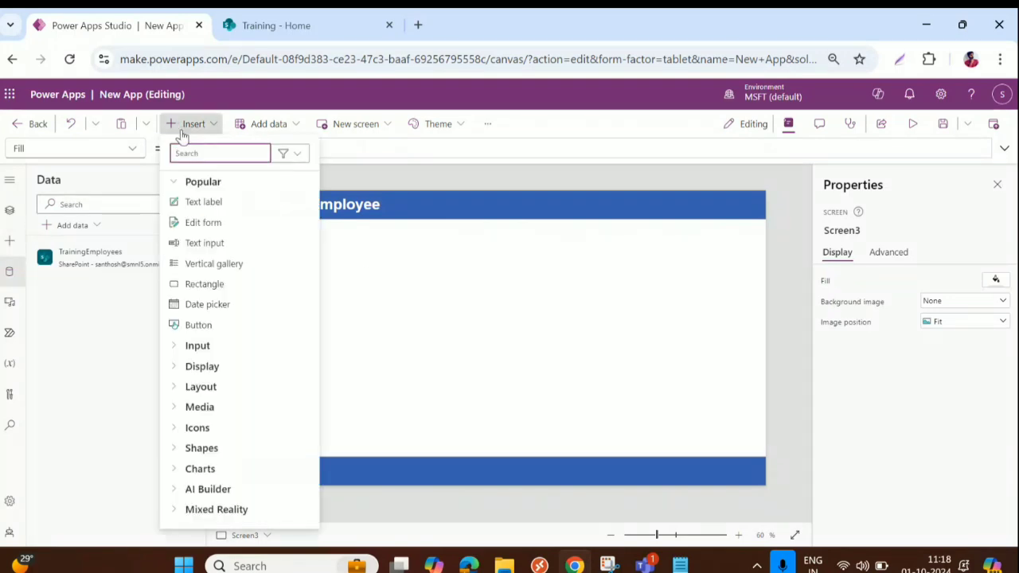
click(204, 223)
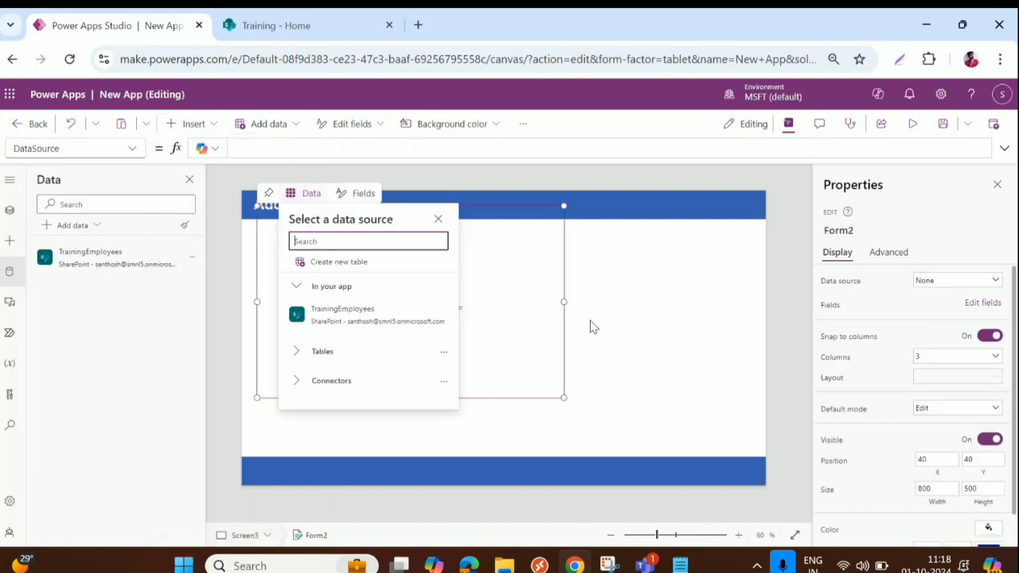
click(502, 212)
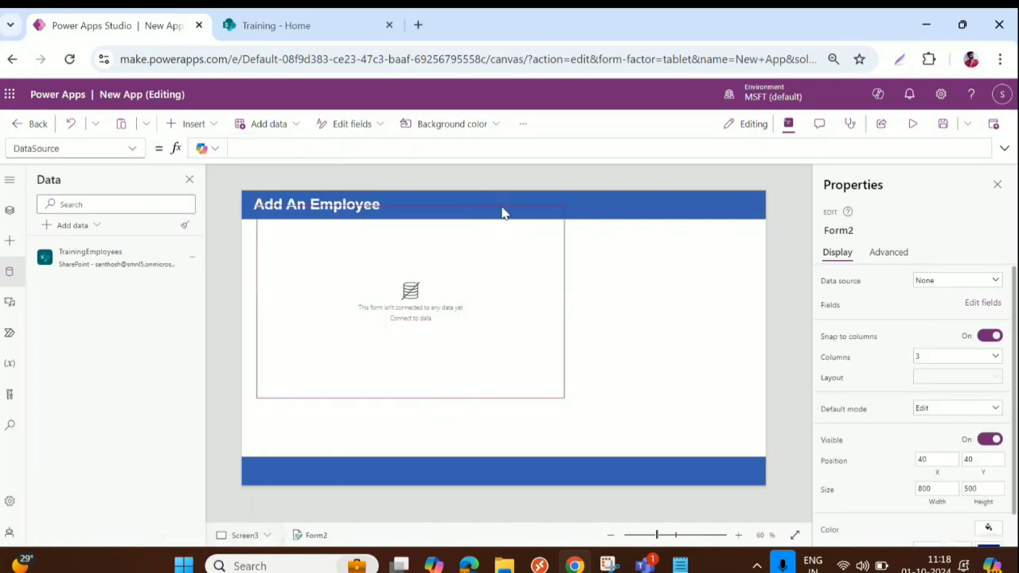
drag(502, 212, 516, 236)
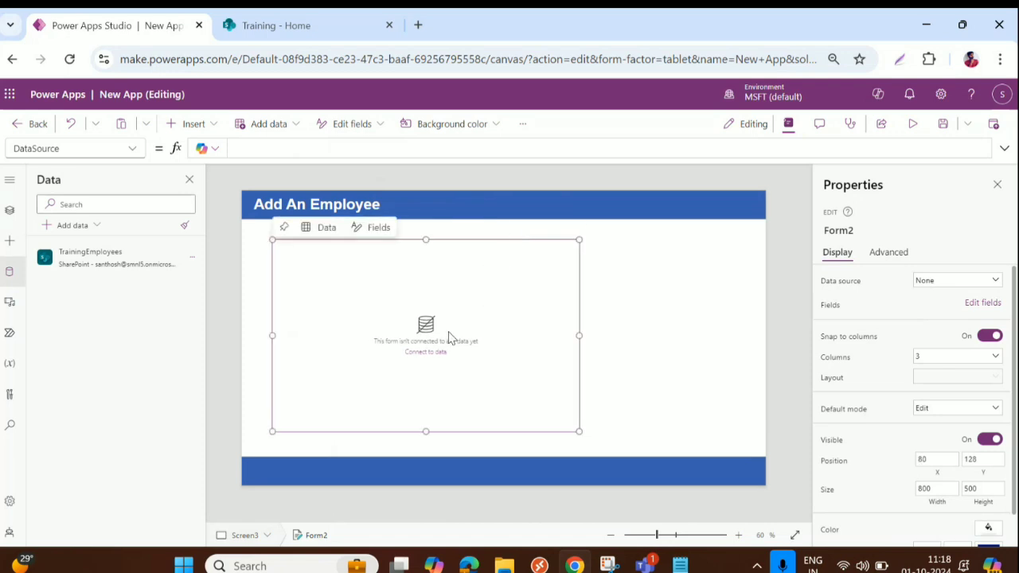
Set Form2's DataSource to TrainingEmployees
click(9, 210)
click(79, 351)
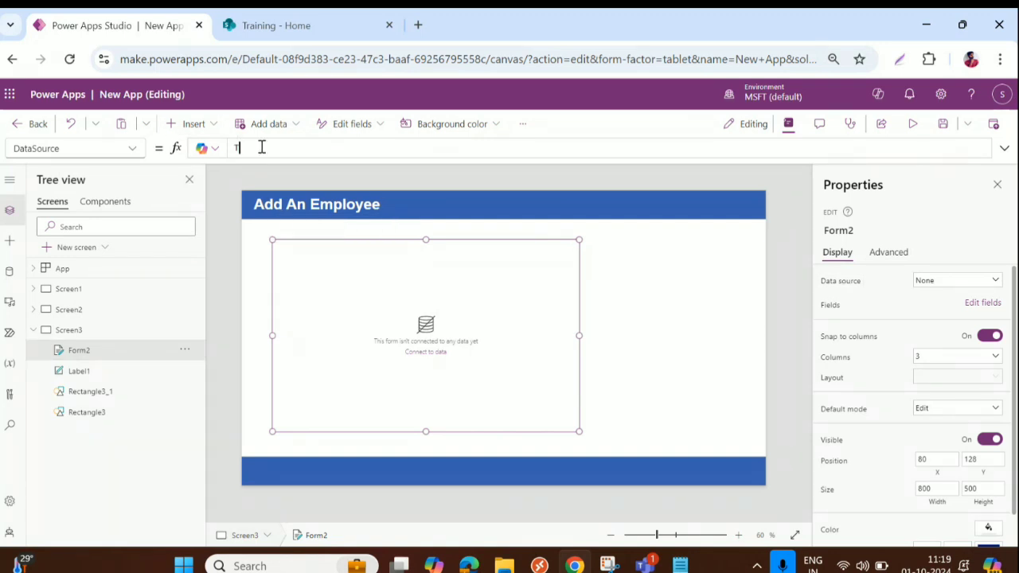
text(r)
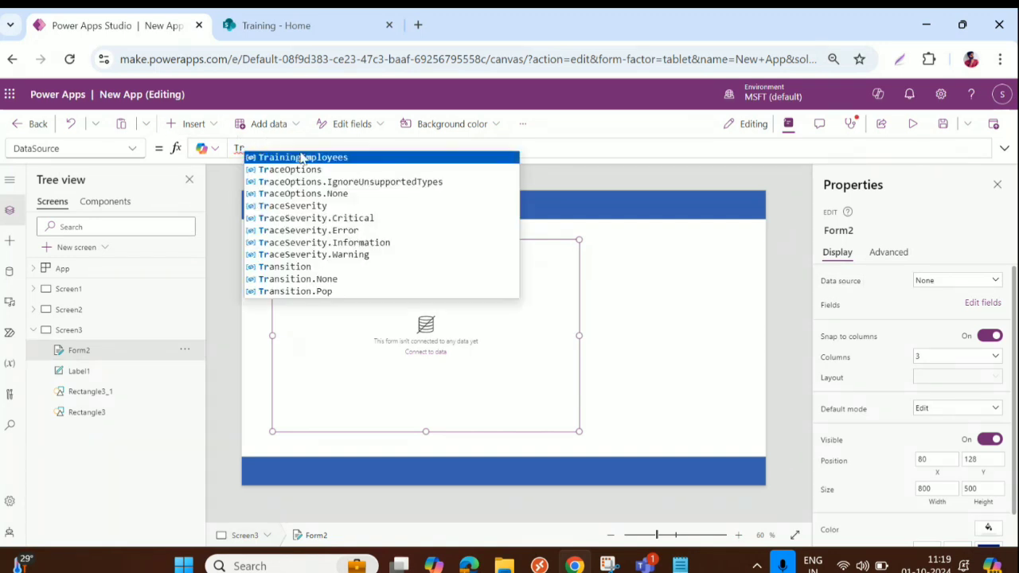
click(302, 157)
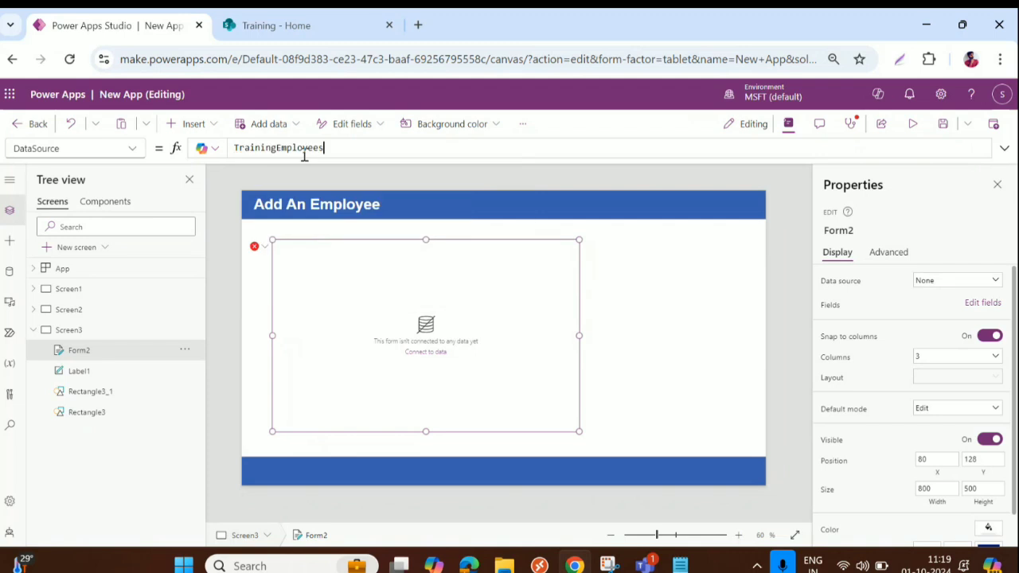
click(287, 24)
click(99, 367)
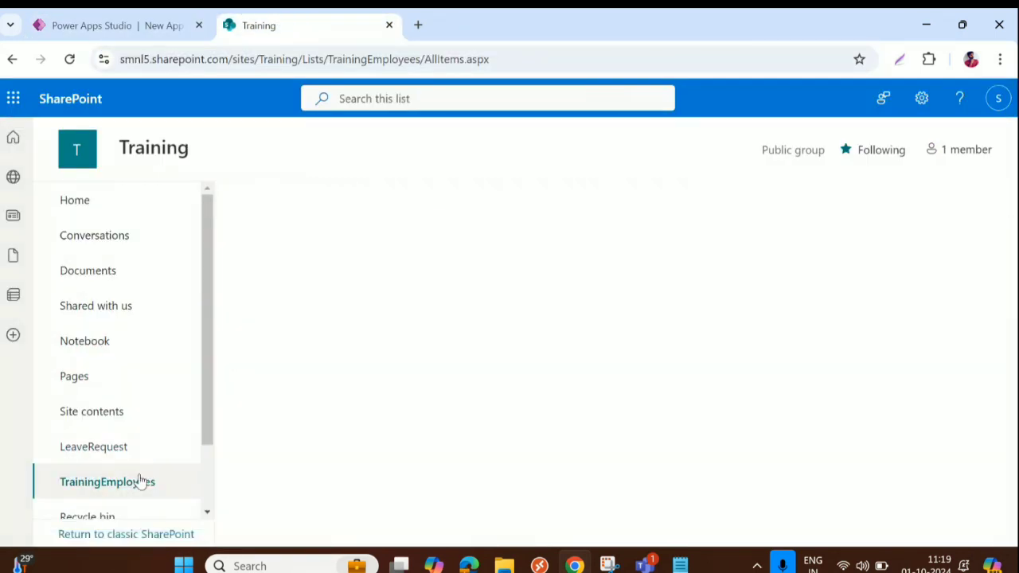
click(119, 24)
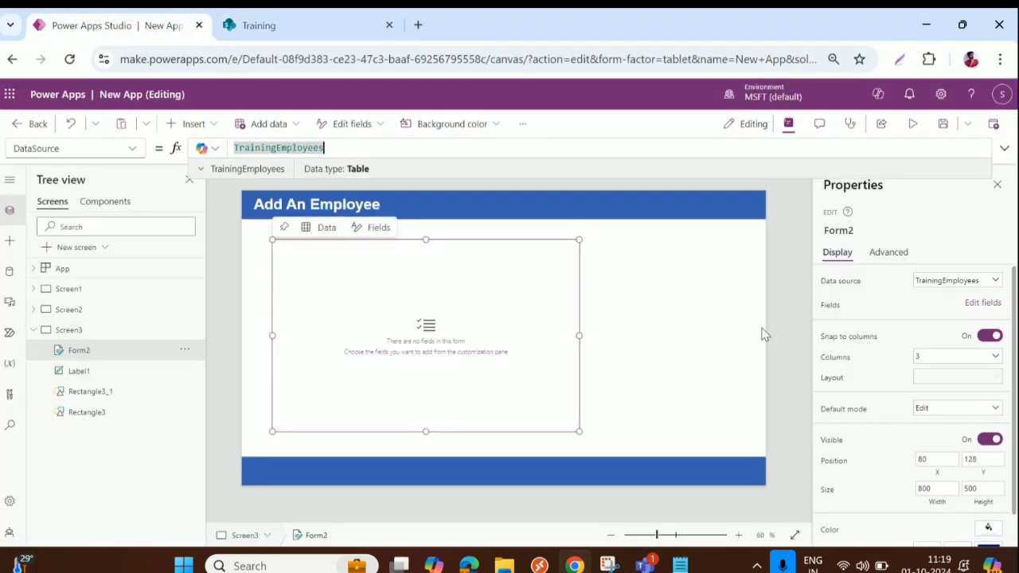
Open Form2's field chooser and browse TrainingEmployees columns like Name, PINCODE, RMEmail and RMName
click(984, 304)
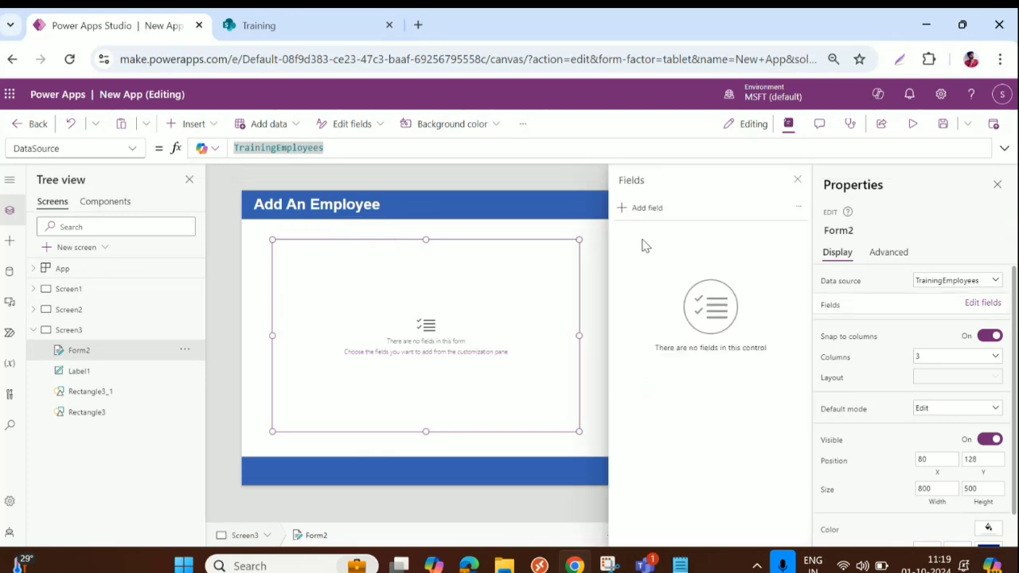
click(637, 209)
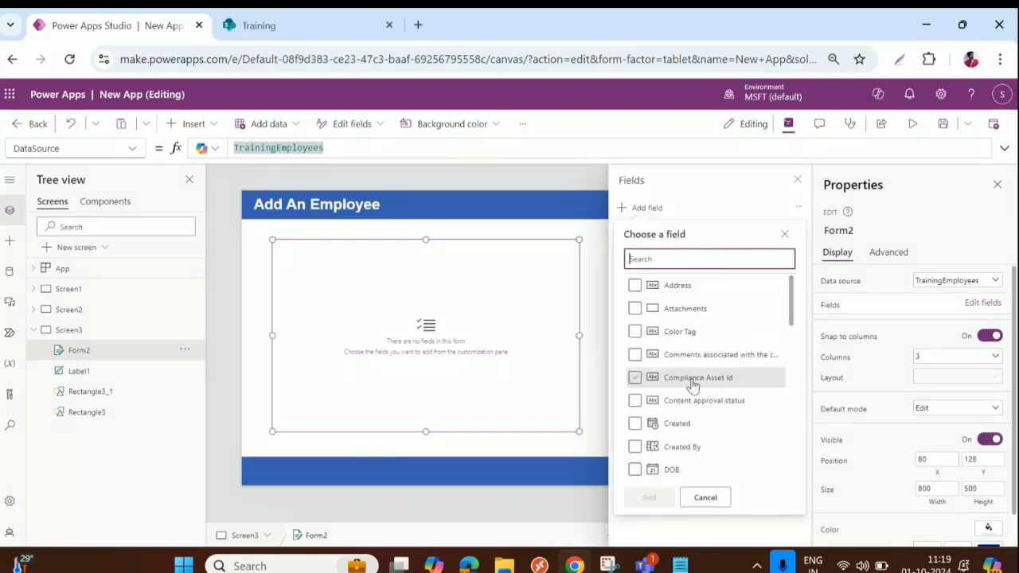
scroll(692, 388, down, 2)
scroll(692, 388, down, 7)
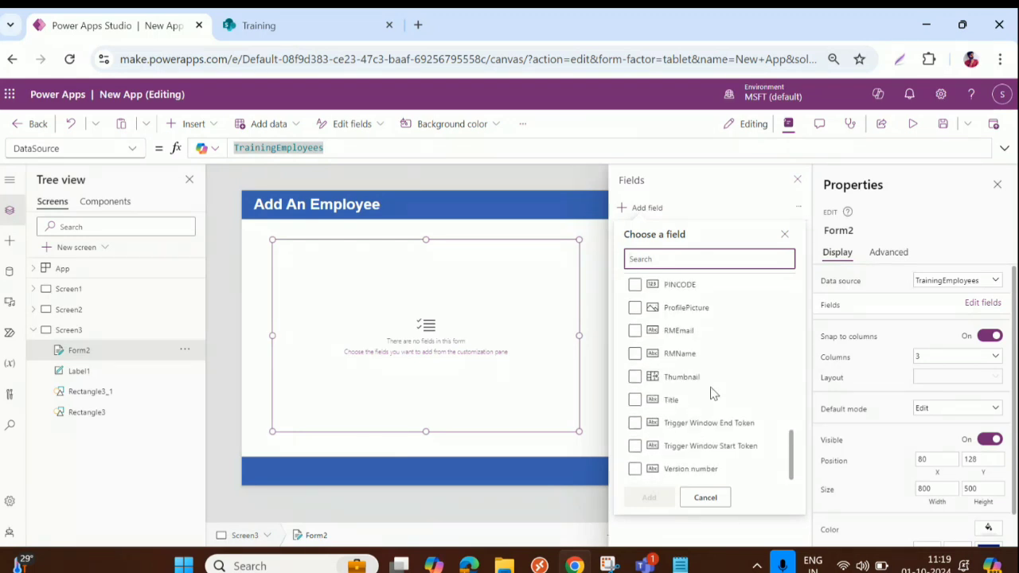
scroll(704, 370, up, 2)
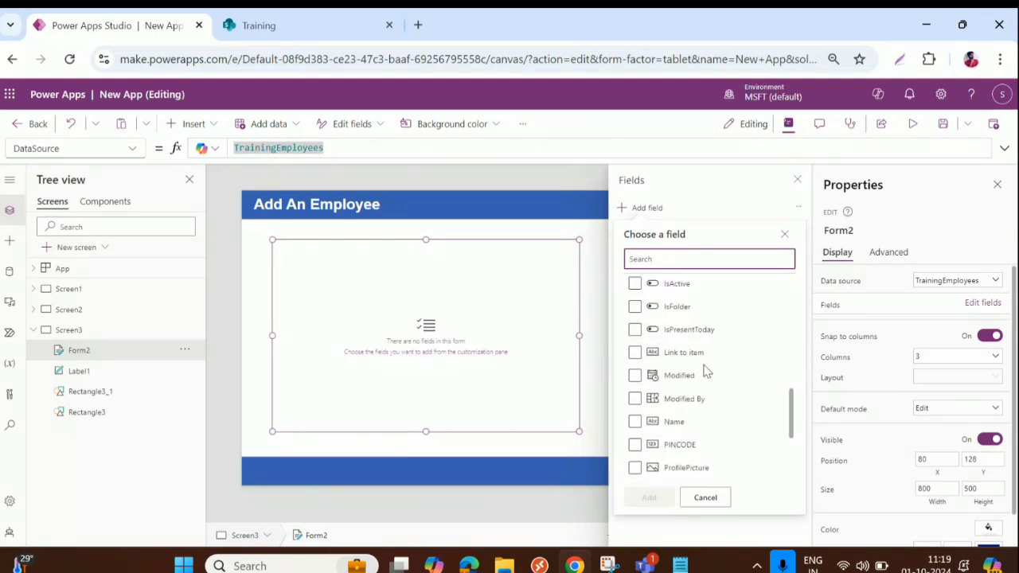
scroll(704, 370, up, 5)
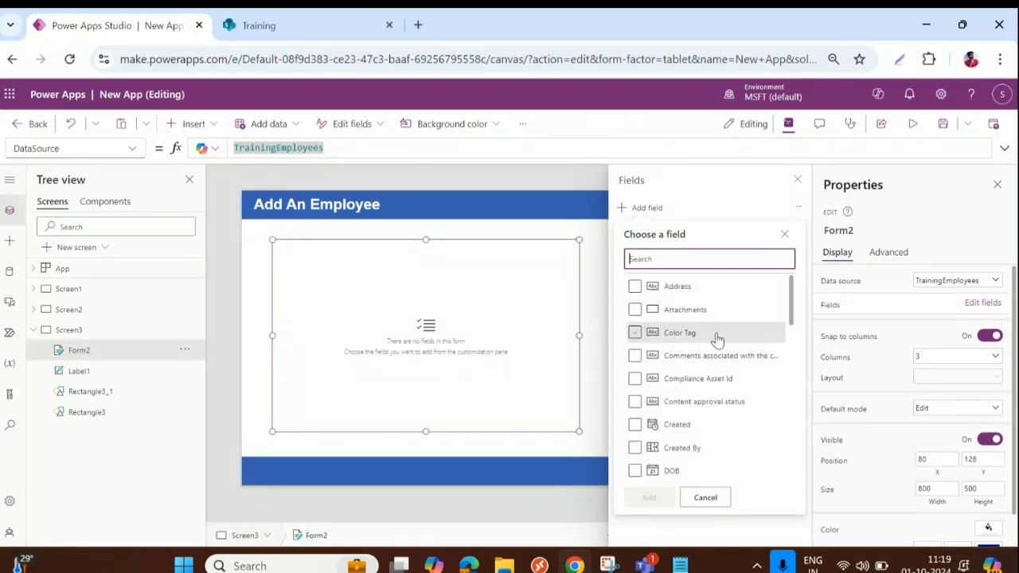
scroll(716, 336, down, 1)
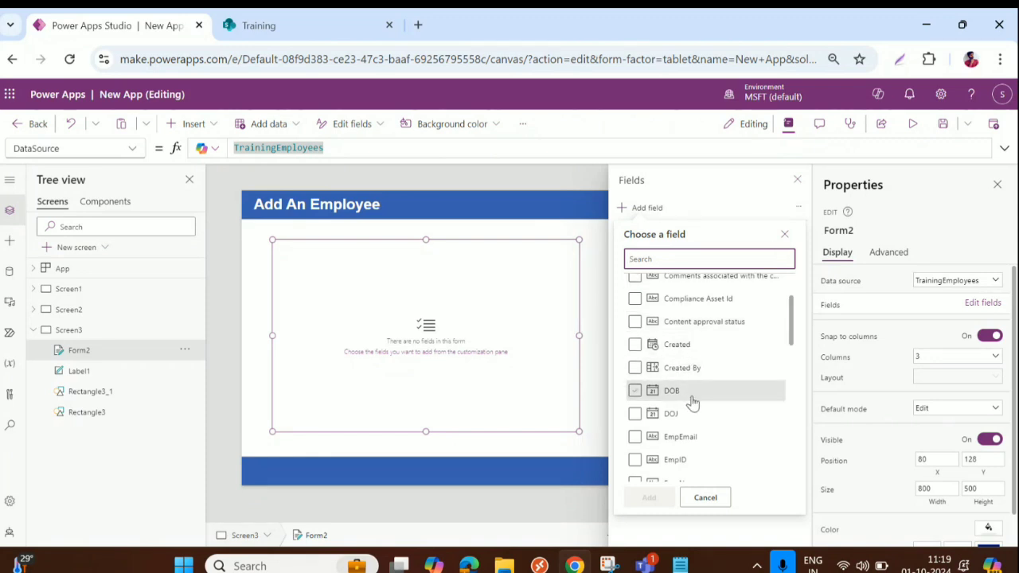
scroll(693, 398, up, 1)
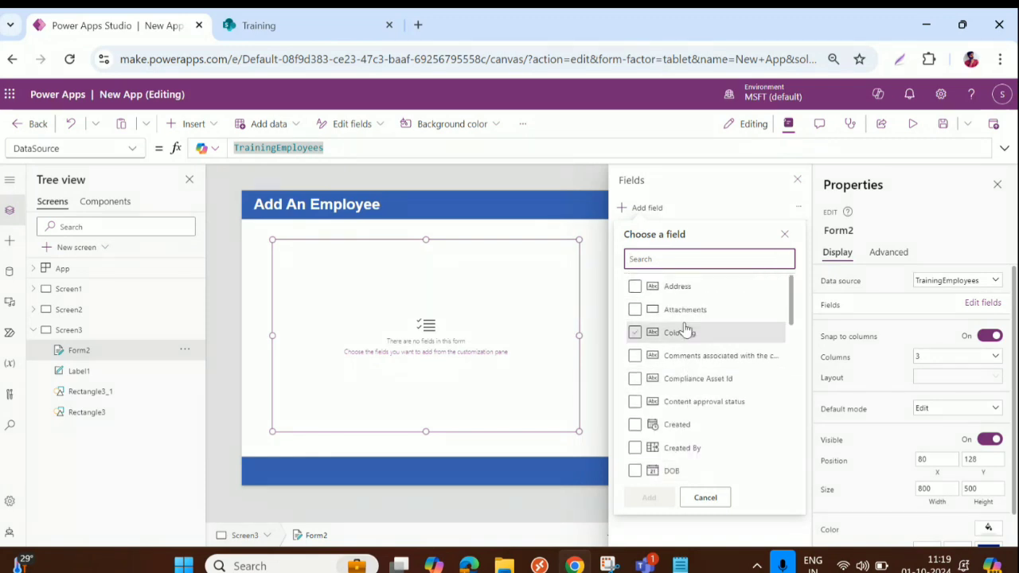
scroll(692, 351, down, 5)
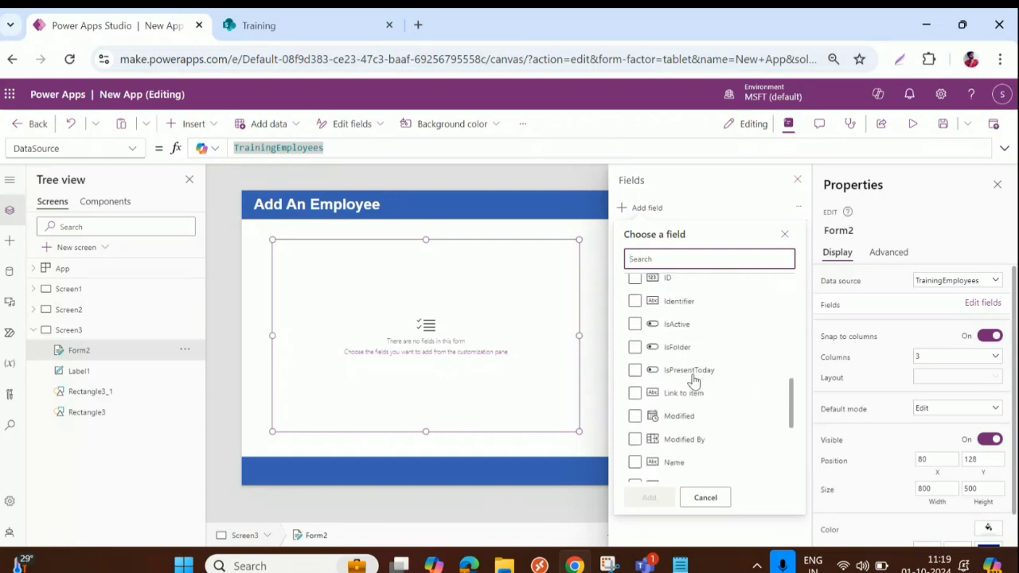
scroll(692, 382, down, 5)
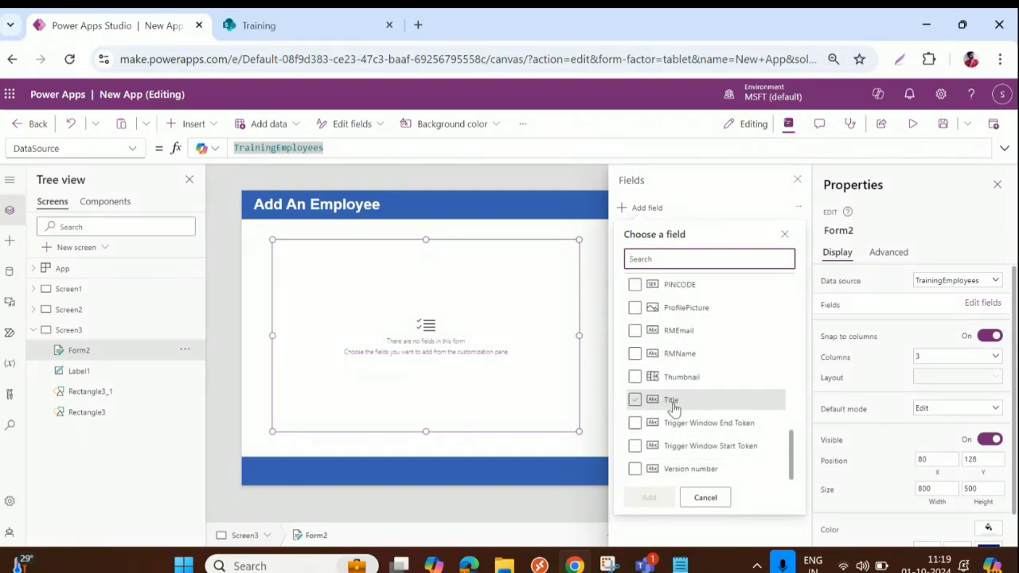
scroll(679, 354, up, 2)
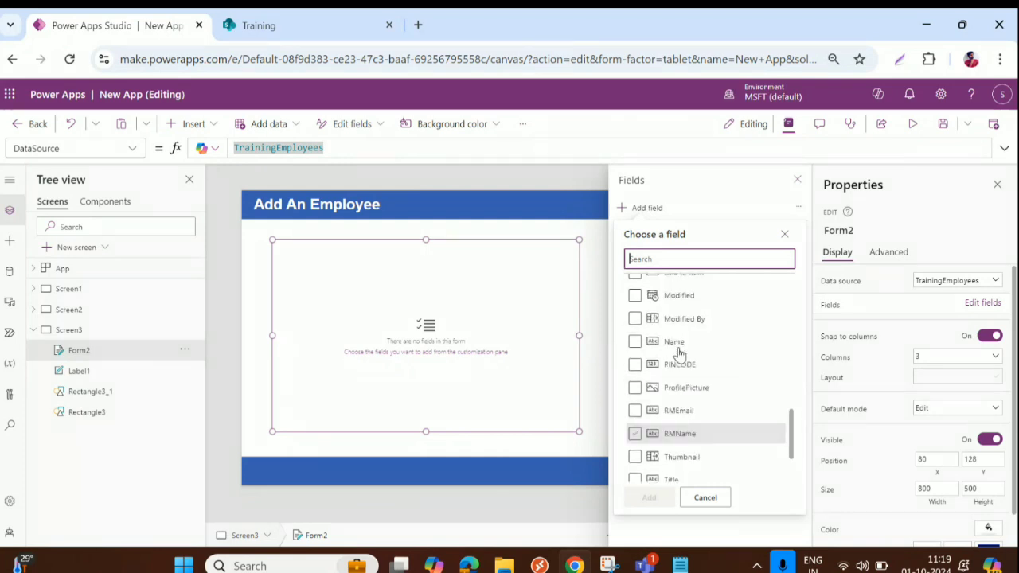
Tick Name, PINCODE, ProfilePicture, RMEmail, RMName, IsPresentToday and IsActive
click(637, 342)
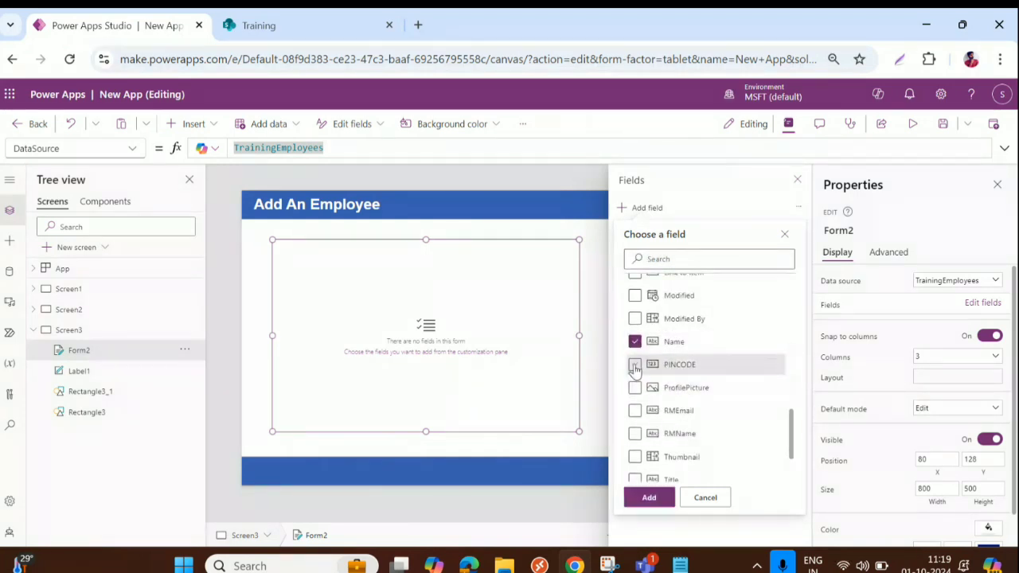
click(634, 365)
click(634, 388)
click(634, 410)
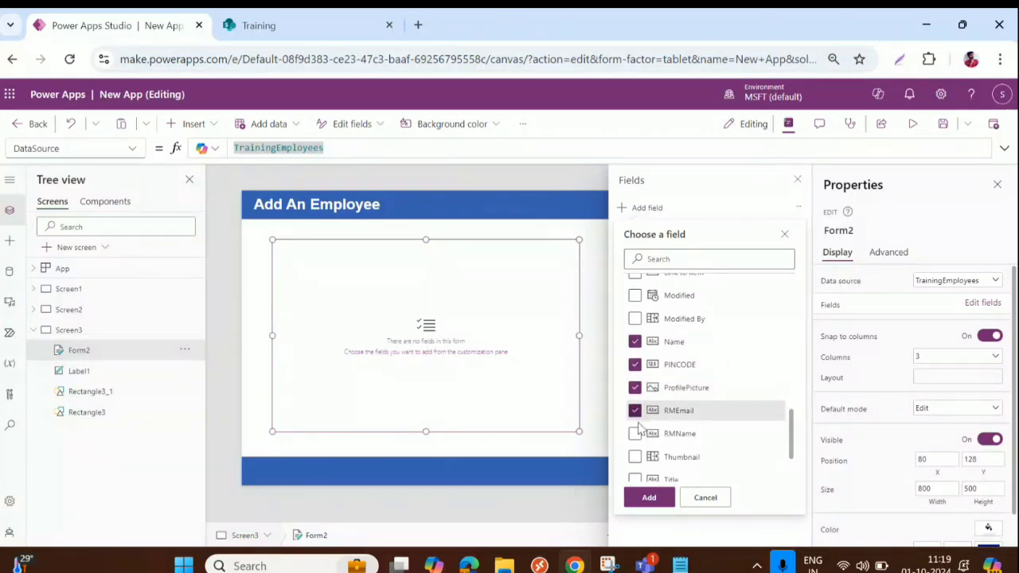
click(635, 434)
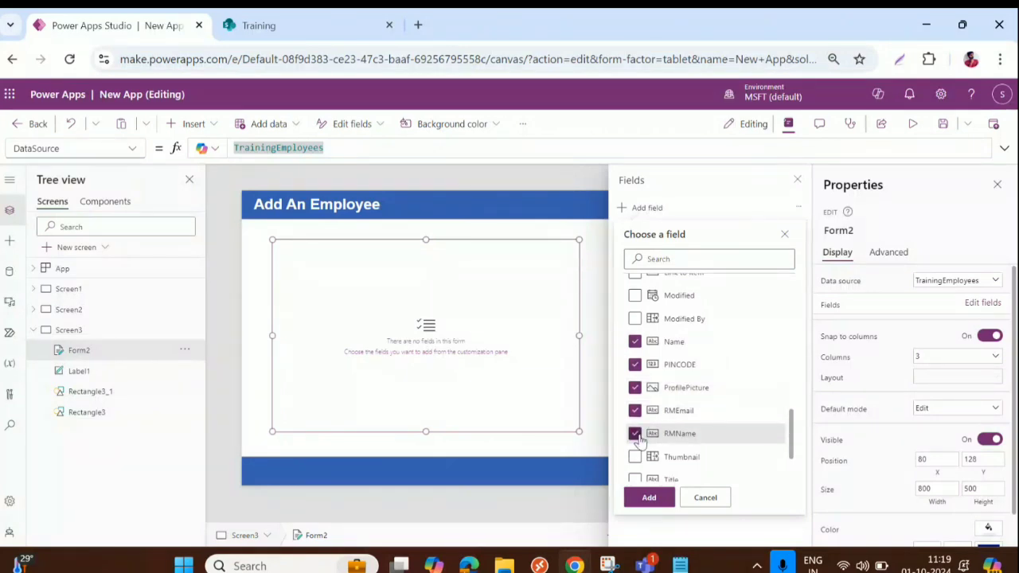
scroll(675, 427, down, 1)
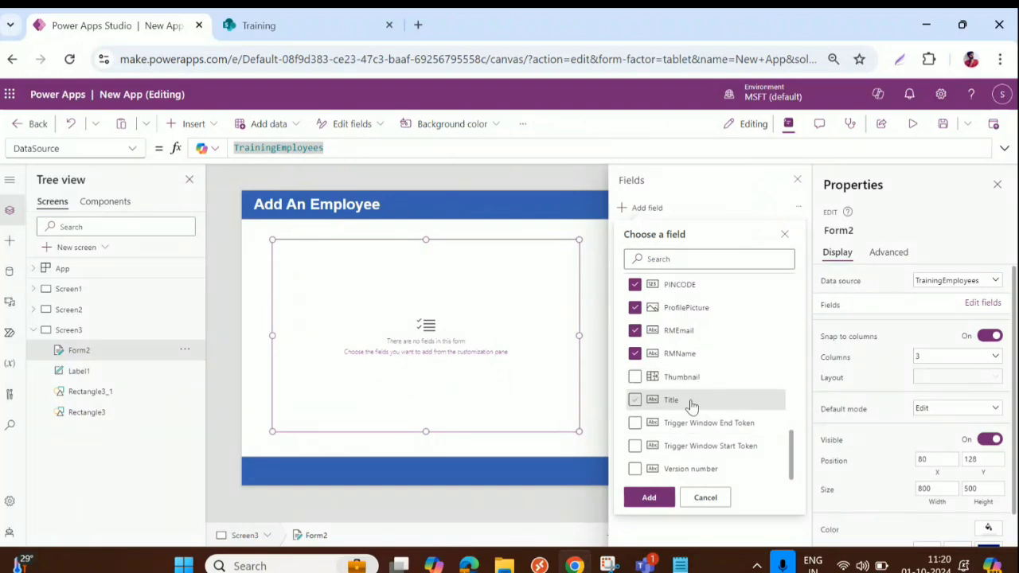
scroll(711, 410, up, 3)
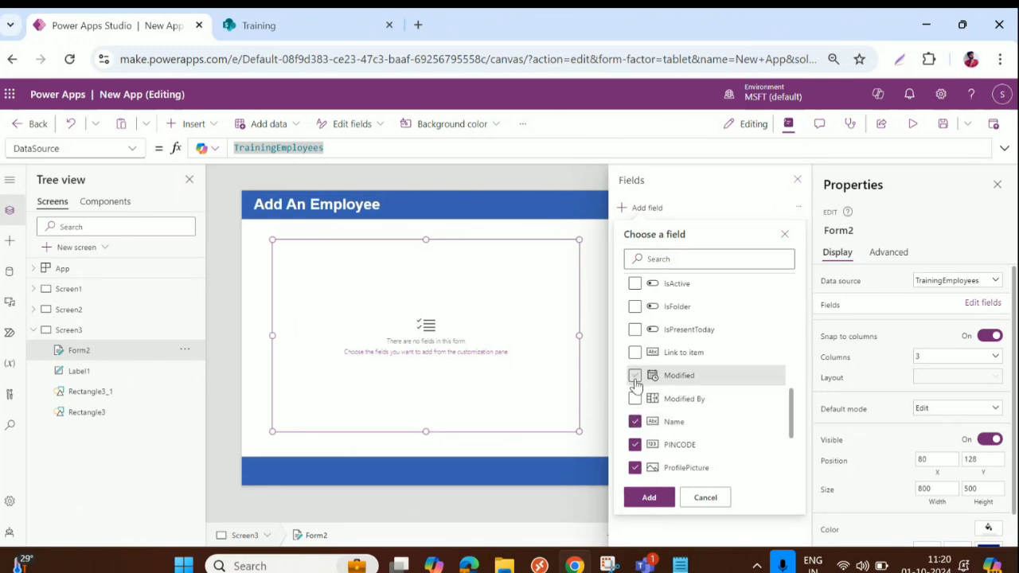
click(635, 330)
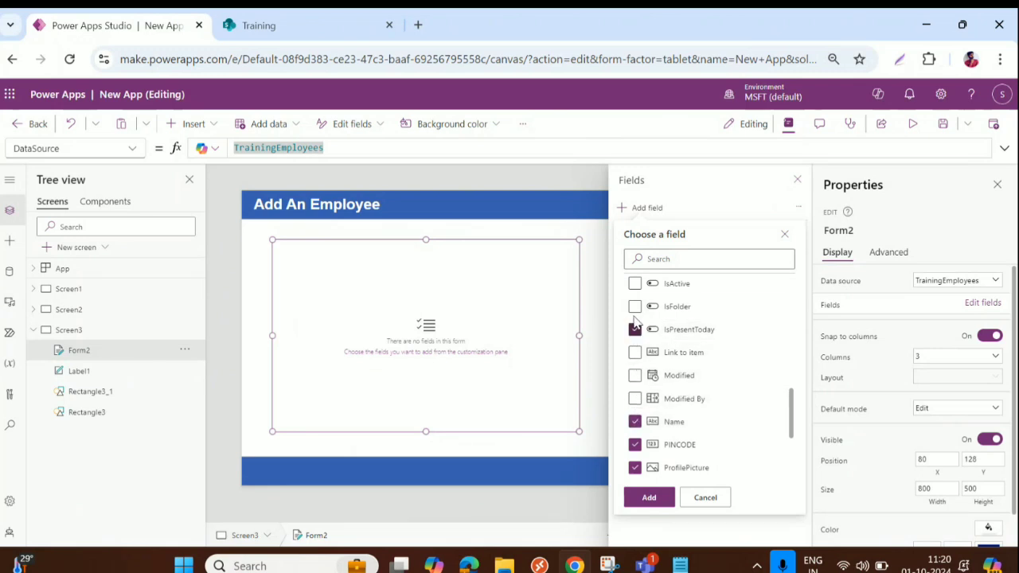
click(634, 306)
scroll(637, 319, up, 2)
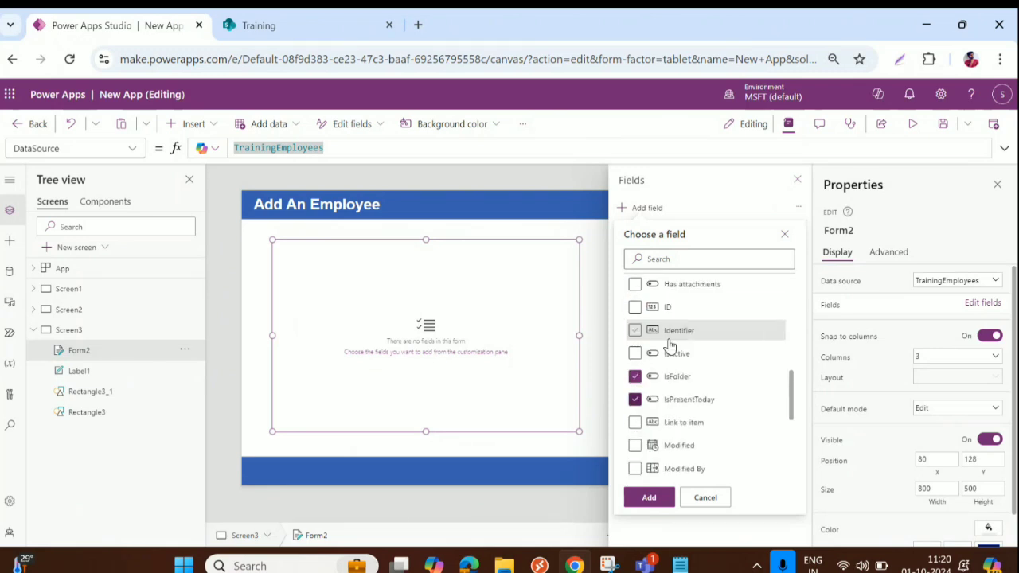
click(634, 362)
scroll(641, 399, up, 3)
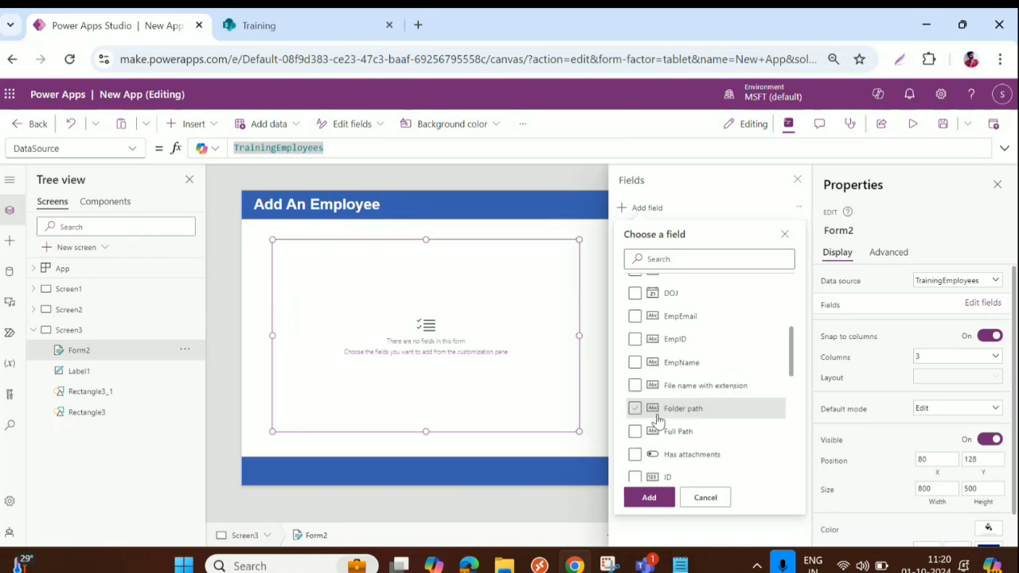
Tick EmpName, EmpID, EmpEmail, DOJ, DOB and Address, leaving ID unticked
click(634, 476)
scroll(634, 476, down, 2)
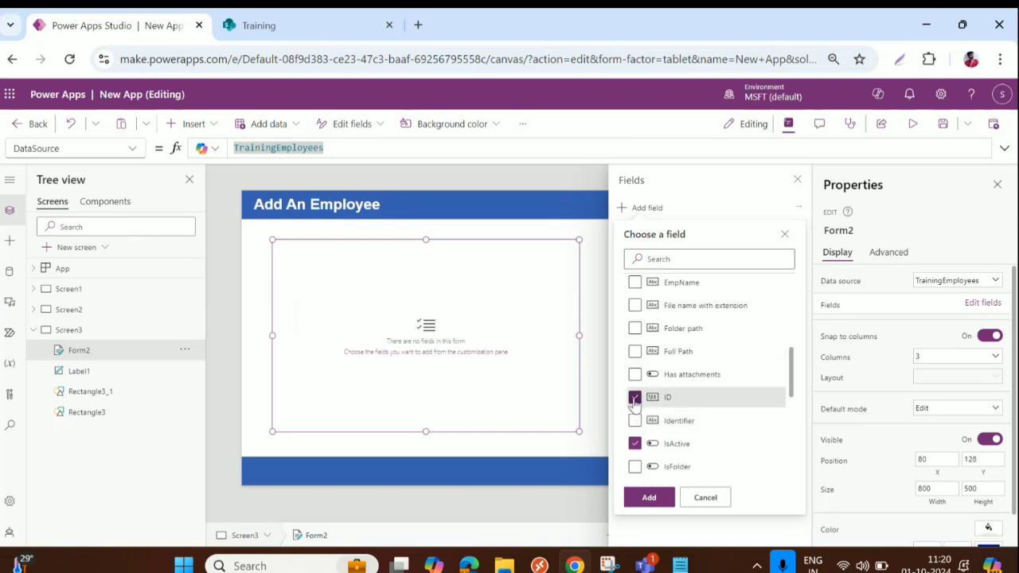
click(634, 398)
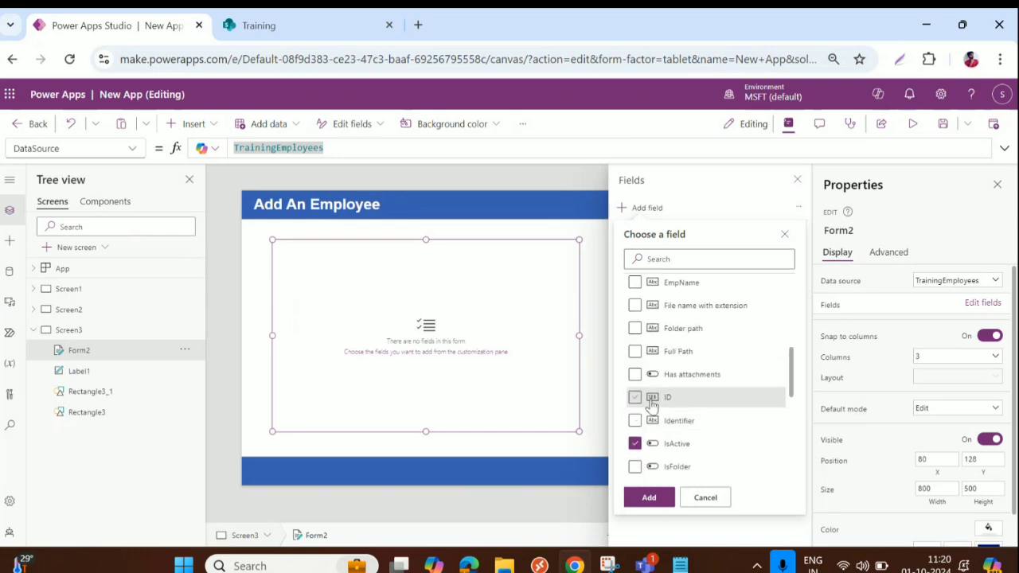
scroll(636, 352, up, 2)
click(635, 363)
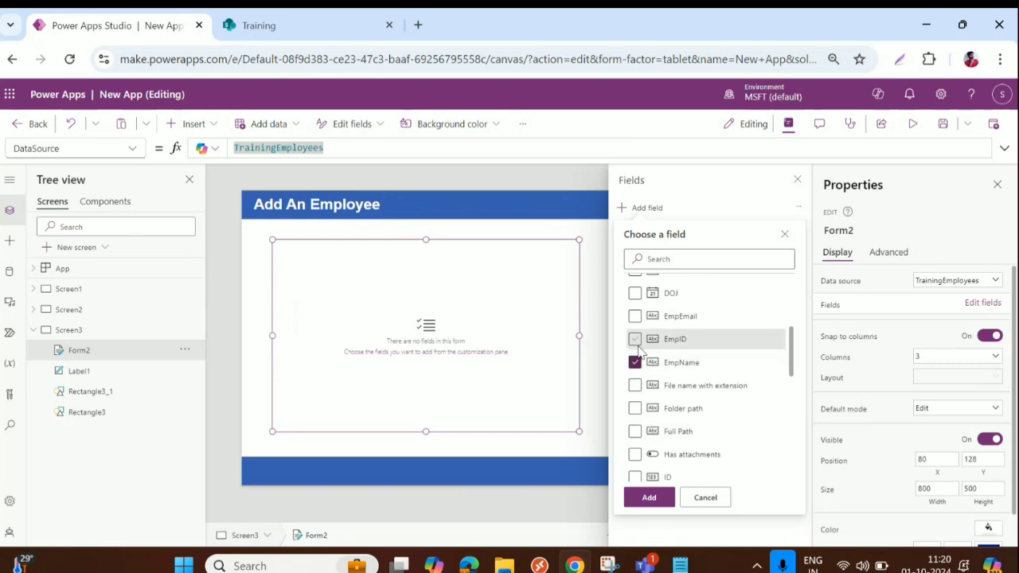
click(634, 339)
scroll(651, 385, up, 2)
click(635, 395)
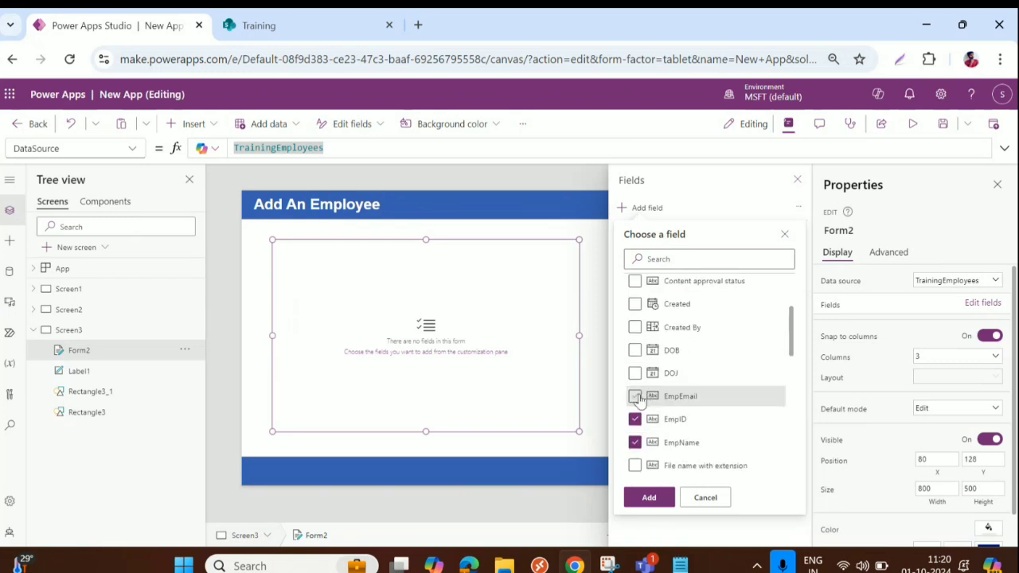
click(635, 372)
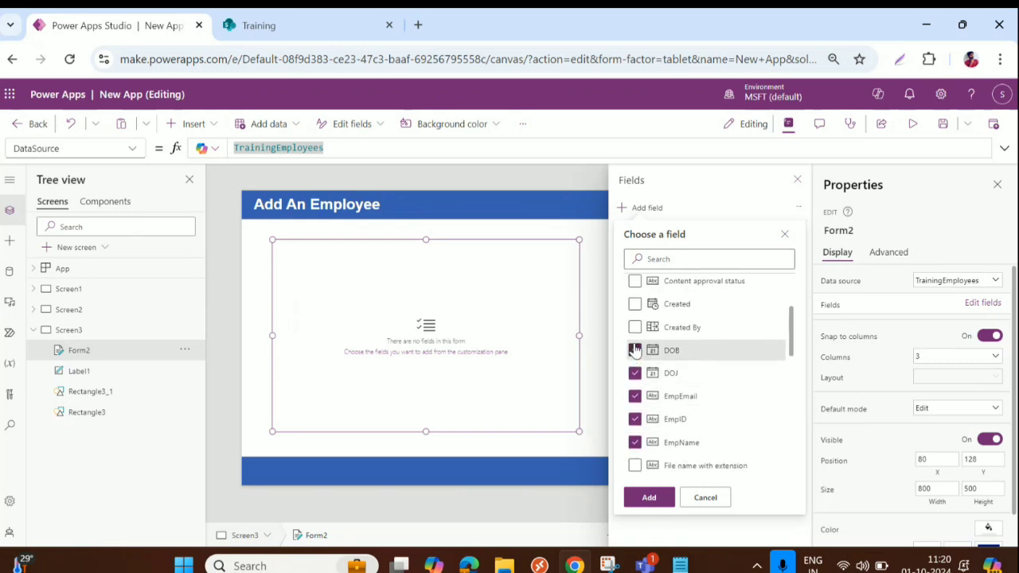
click(635, 350)
scroll(634, 350, up, 3)
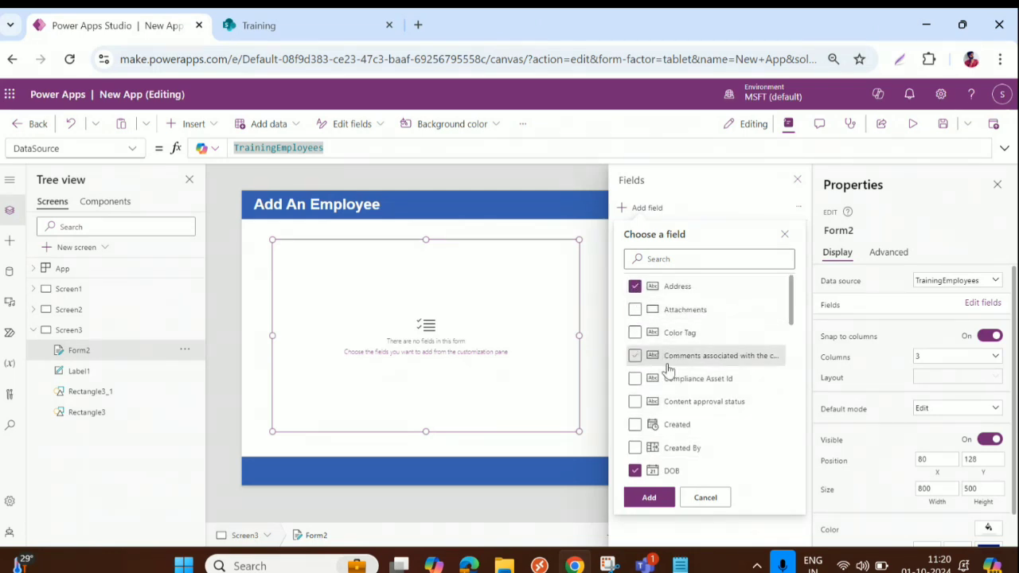
click(635, 309)
scroll(713, 348, down, 5)
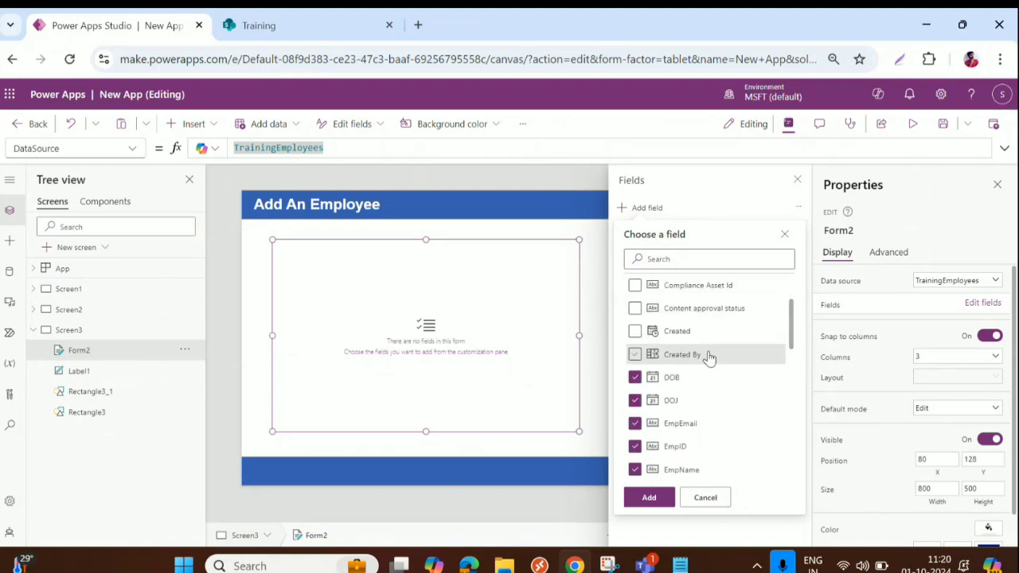
scroll(701, 390, down, 5)
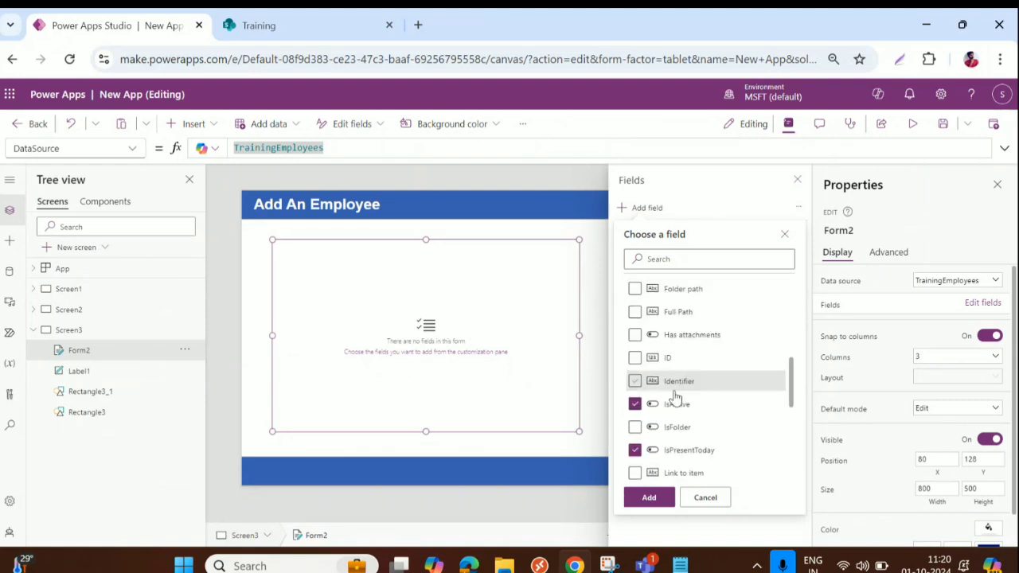
scroll(717, 403, down, 5)
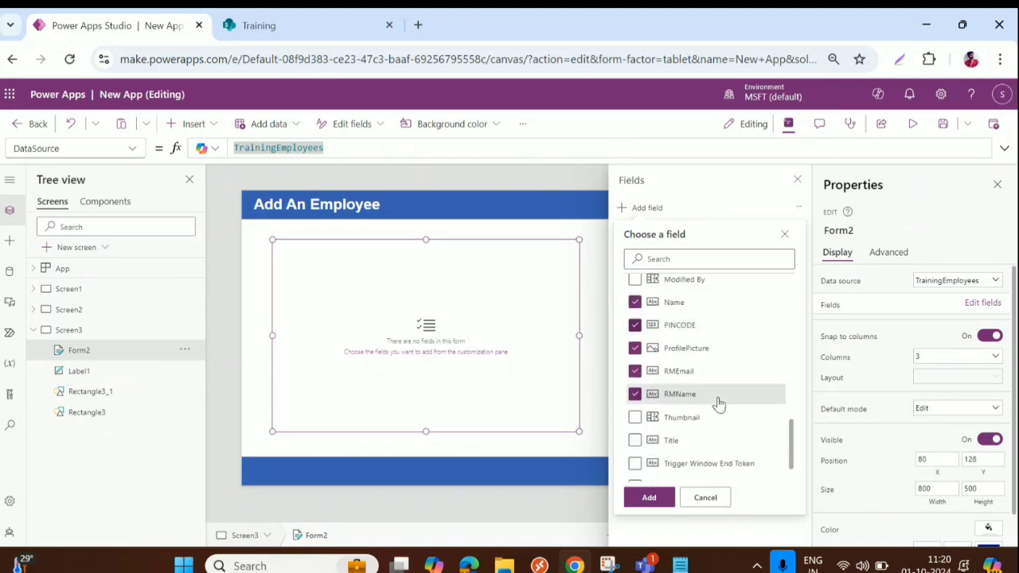
Add the chosen fields to Form2 and collapse the Name through IsActive field cards
click(651, 498)
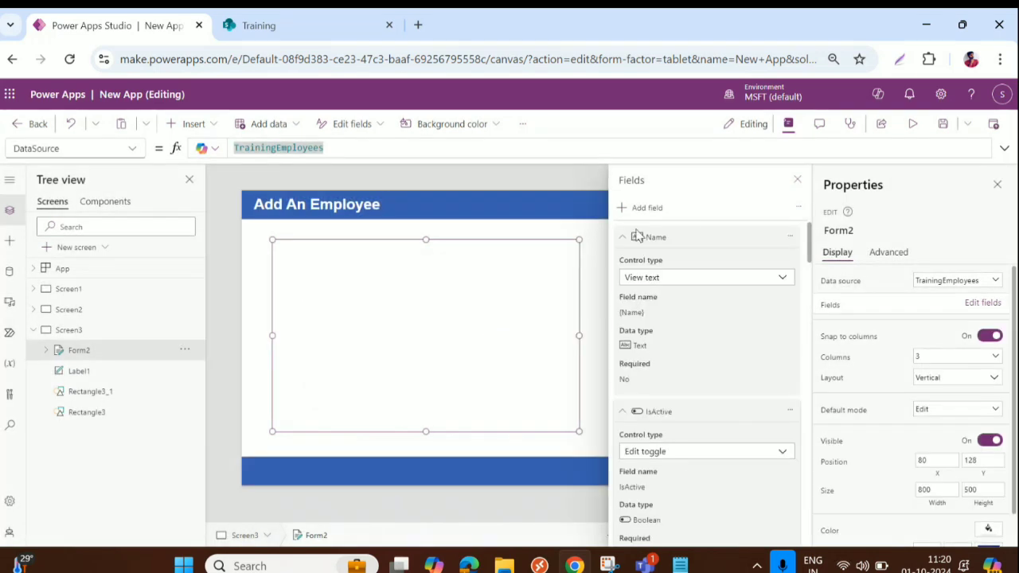
click(671, 238)
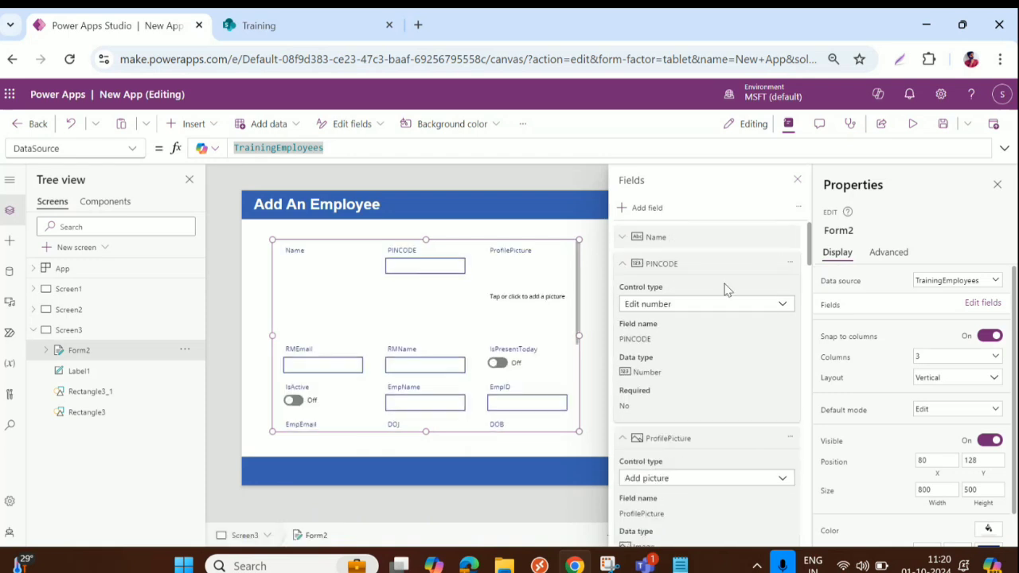
click(623, 263)
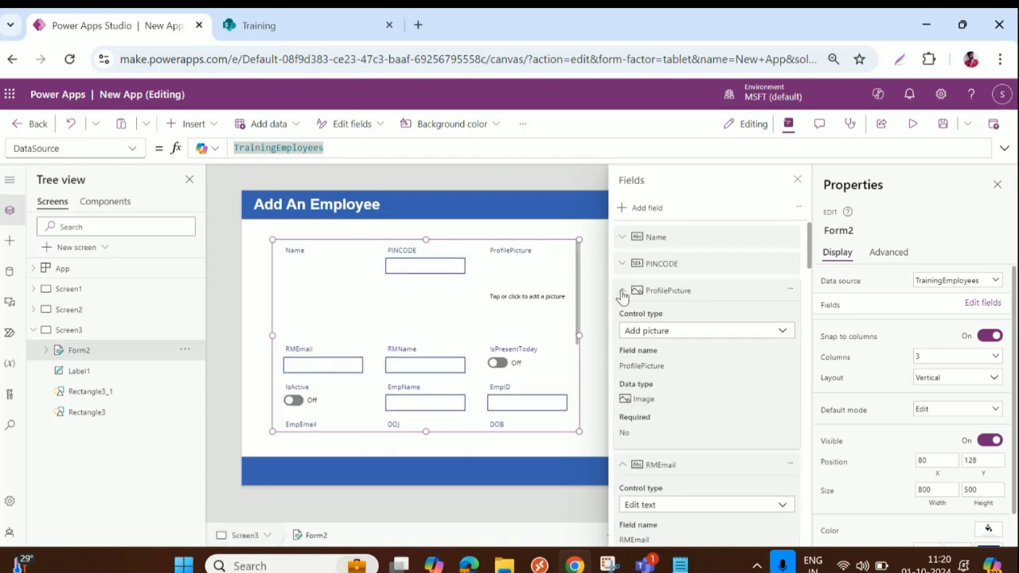
click(624, 293)
click(624, 317)
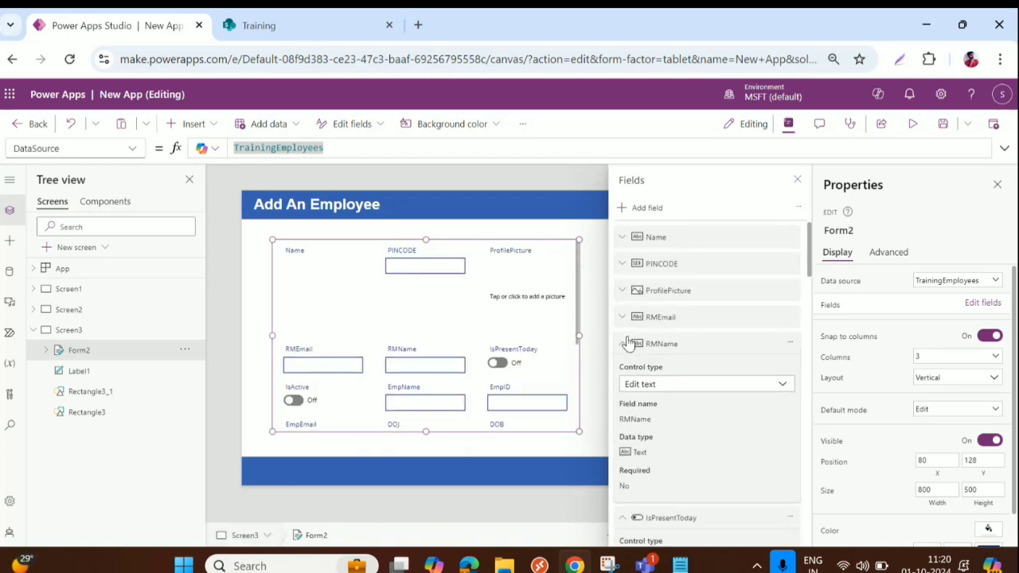
click(624, 345)
click(625, 370)
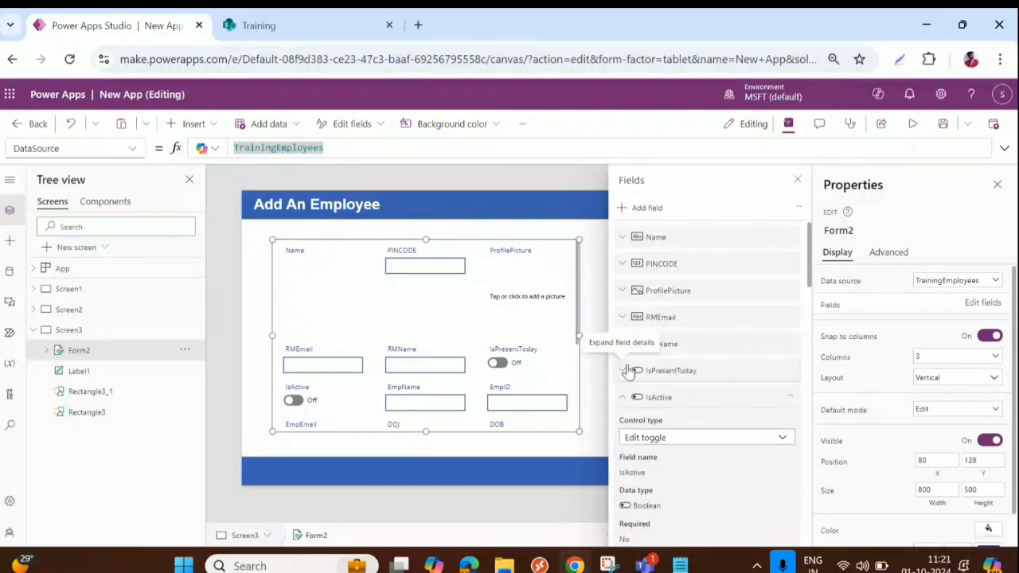
click(624, 397)
scroll(625, 390, down, 2)
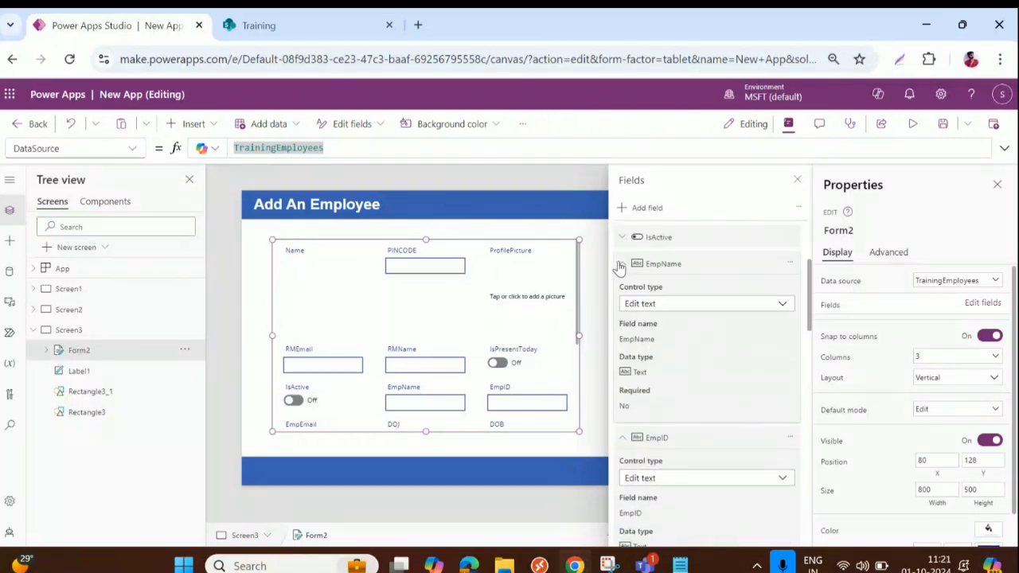
Collapse the EmpName, EmpID, EmpEmail, DOJ, DOB, Address and Attachments field cards
click(622, 265)
click(624, 290)
click(624, 317)
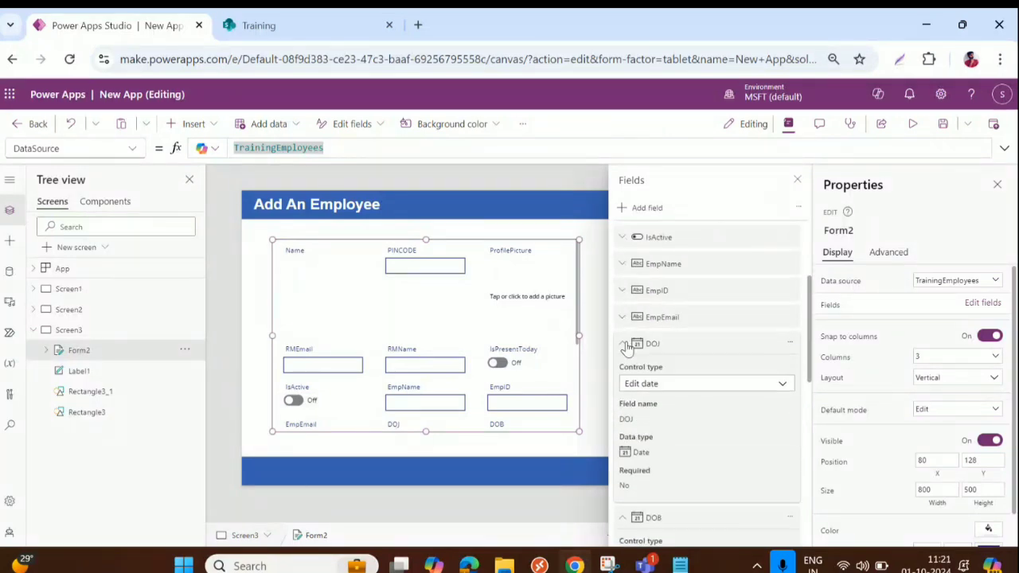
click(625, 344)
click(624, 370)
scroll(625, 334, down, 2)
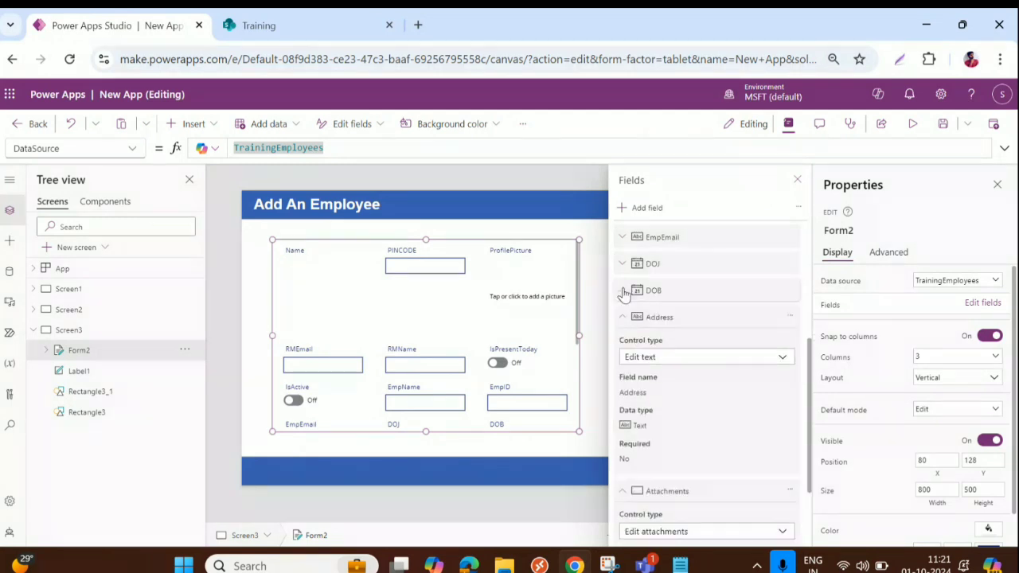
click(622, 317)
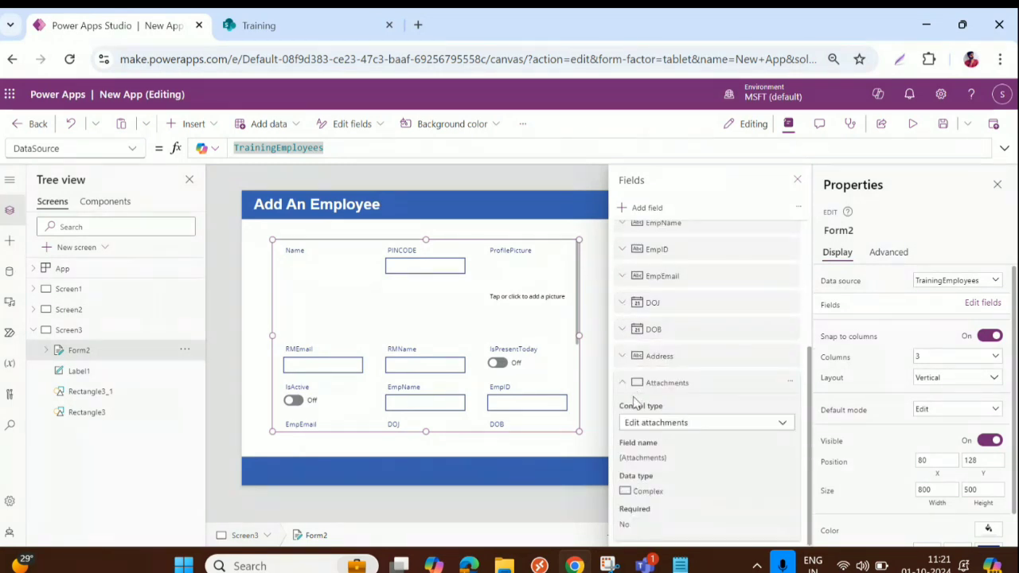
click(624, 385)
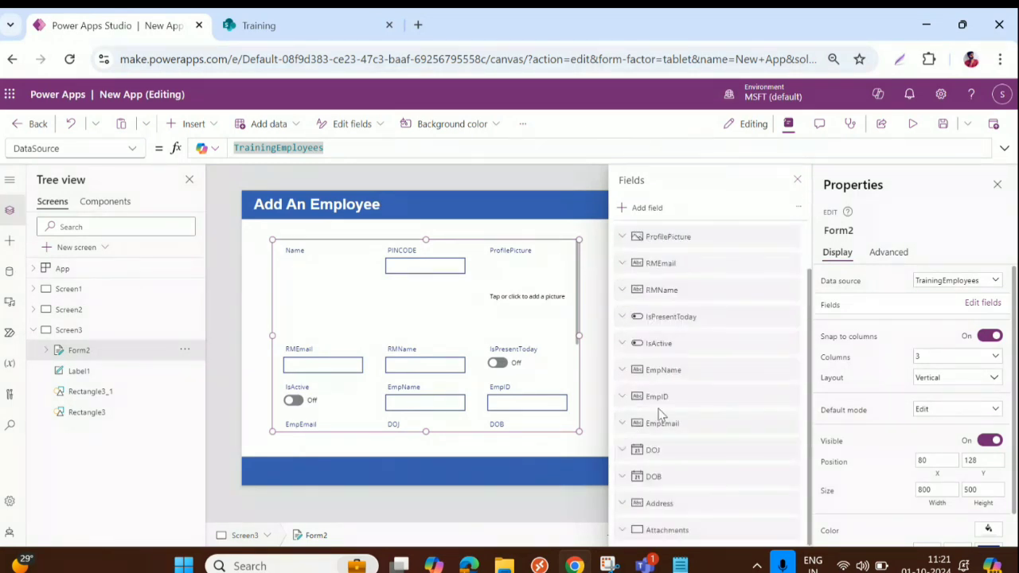
scroll(657, 413, up, 2)
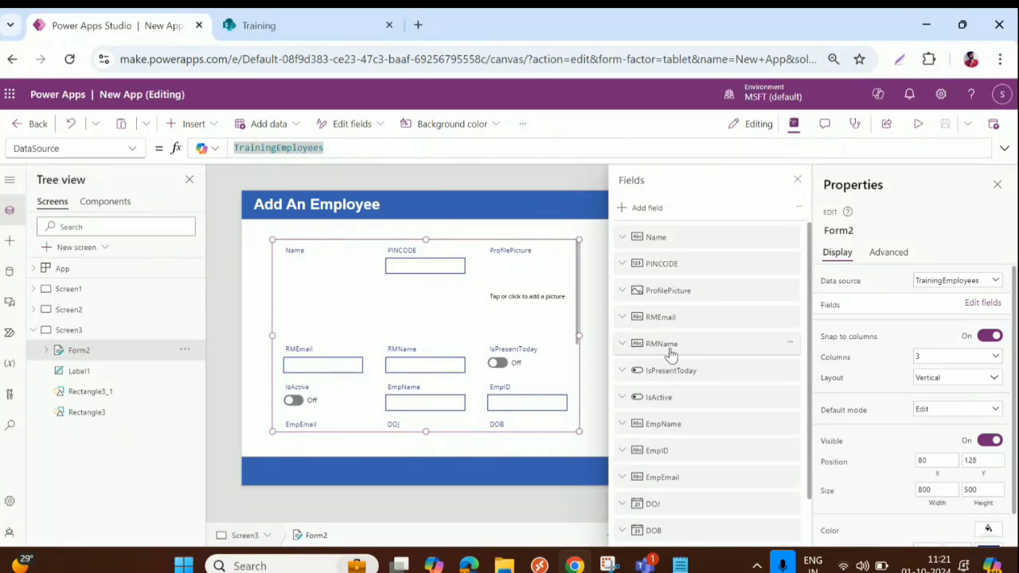
Move RMName and RMEmail up so they sit directly below the Name field
click(790, 343)
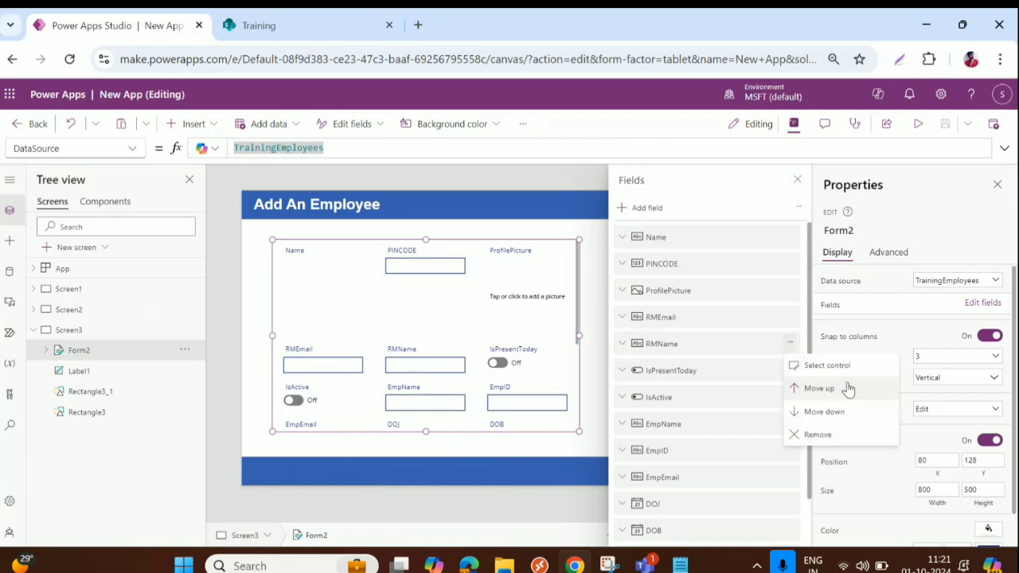
click(825, 396)
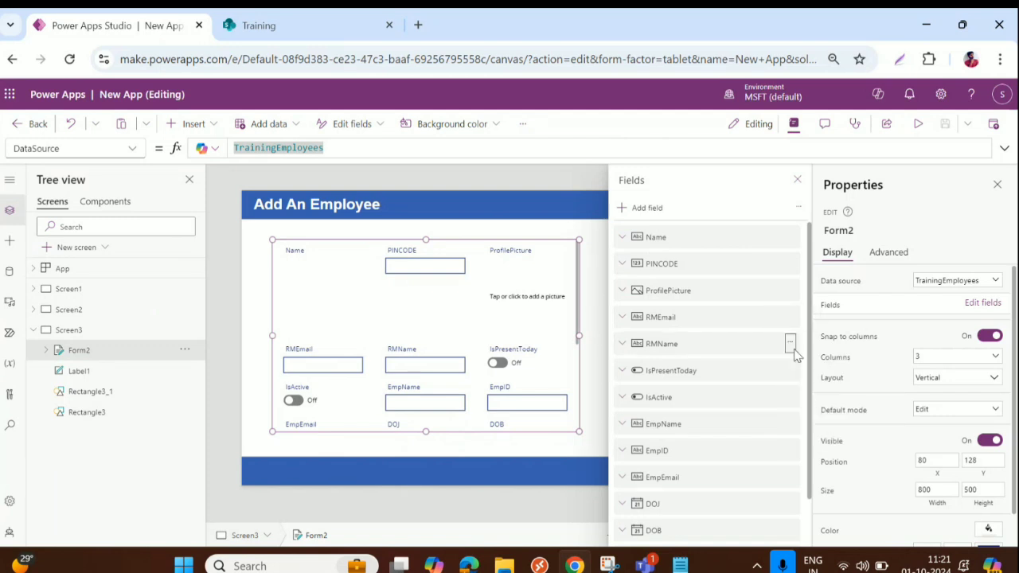
drag(787, 340, 741, 262)
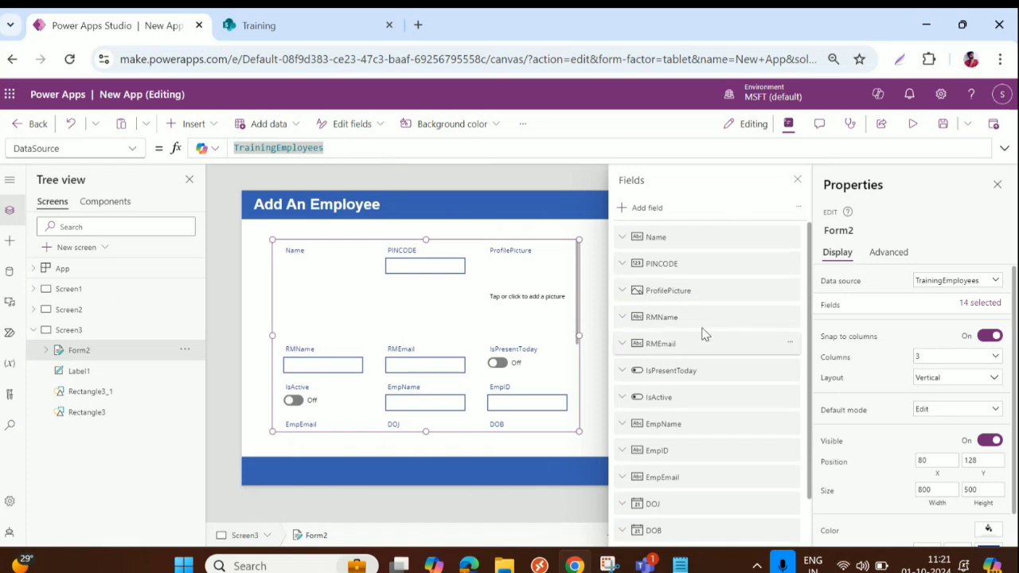
drag(704, 334, 714, 260)
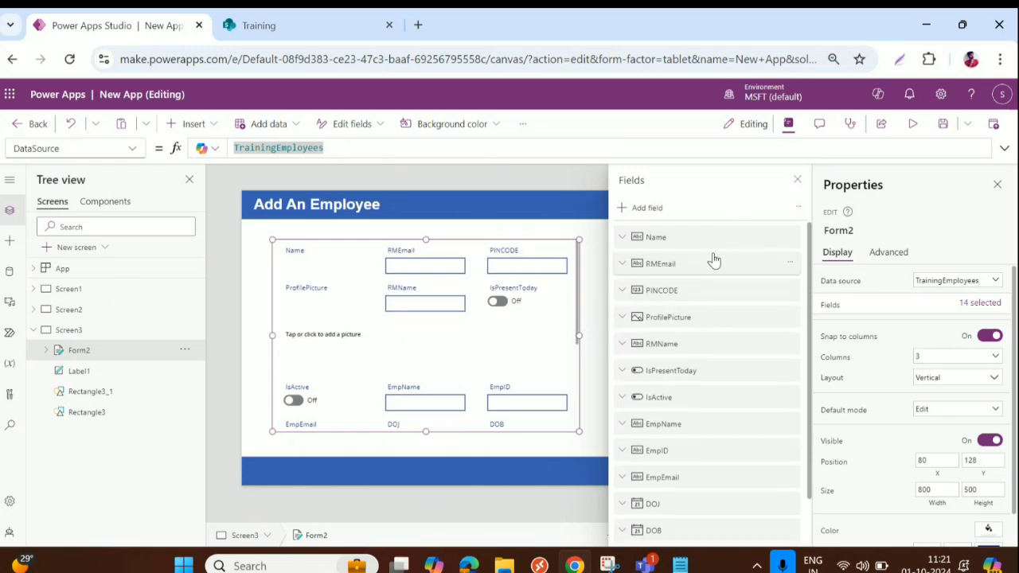
drag(706, 335, 715, 257)
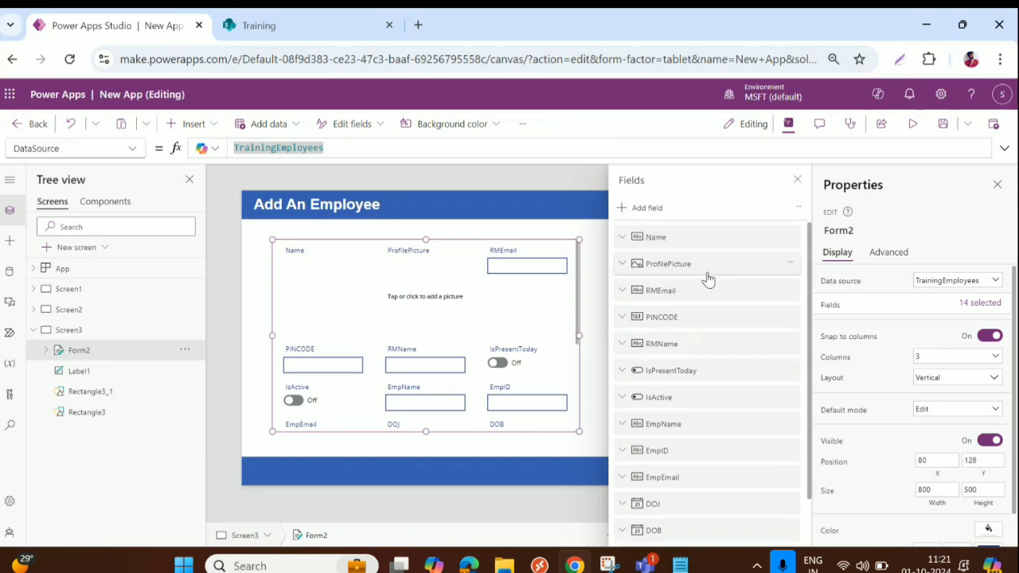
drag(703, 293, 700, 258)
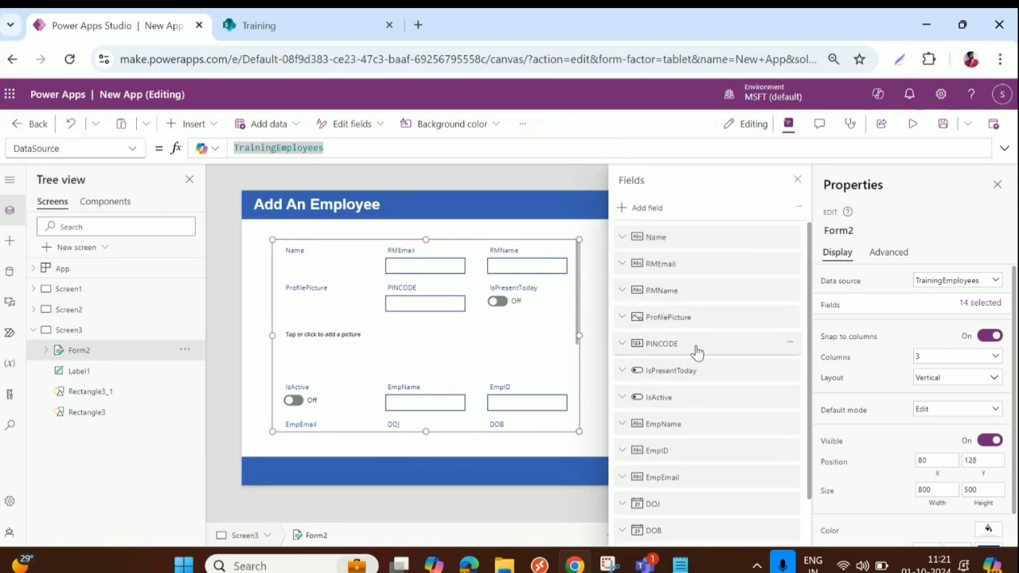
drag(697, 296, 699, 260)
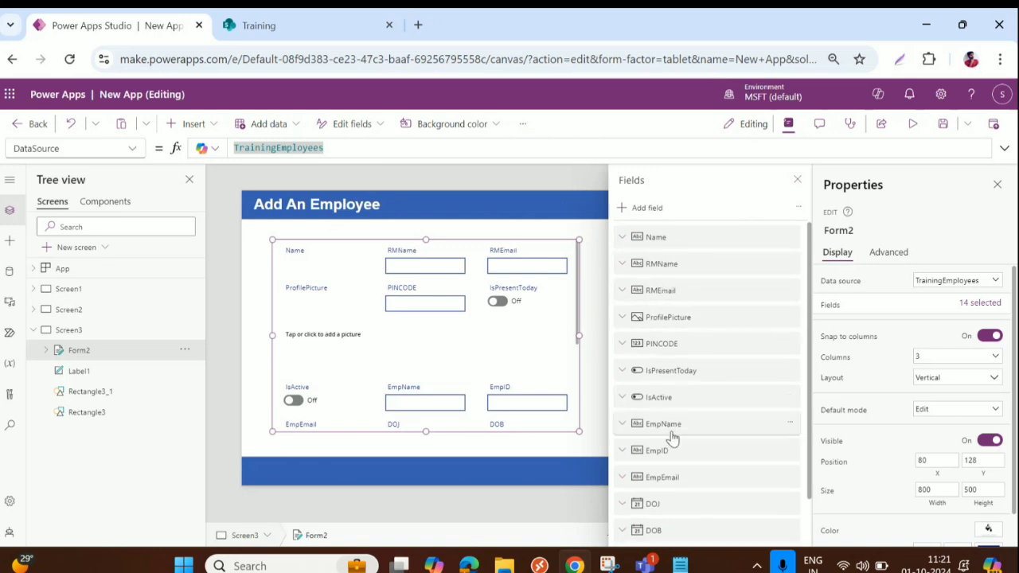
Move EmpName up below Name, then remove the Name field from the form
drag(677, 430, 723, 257)
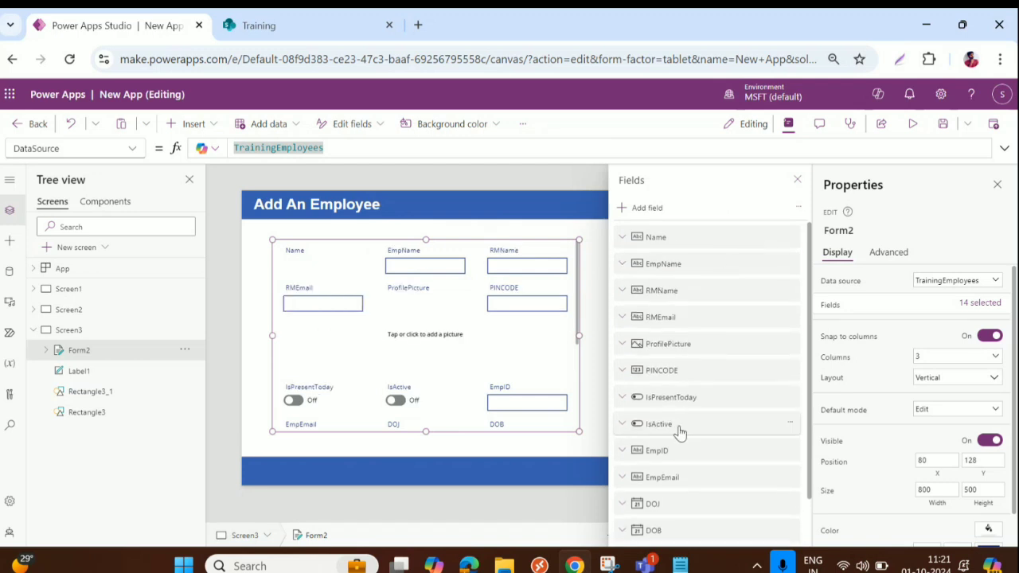
click(791, 239)
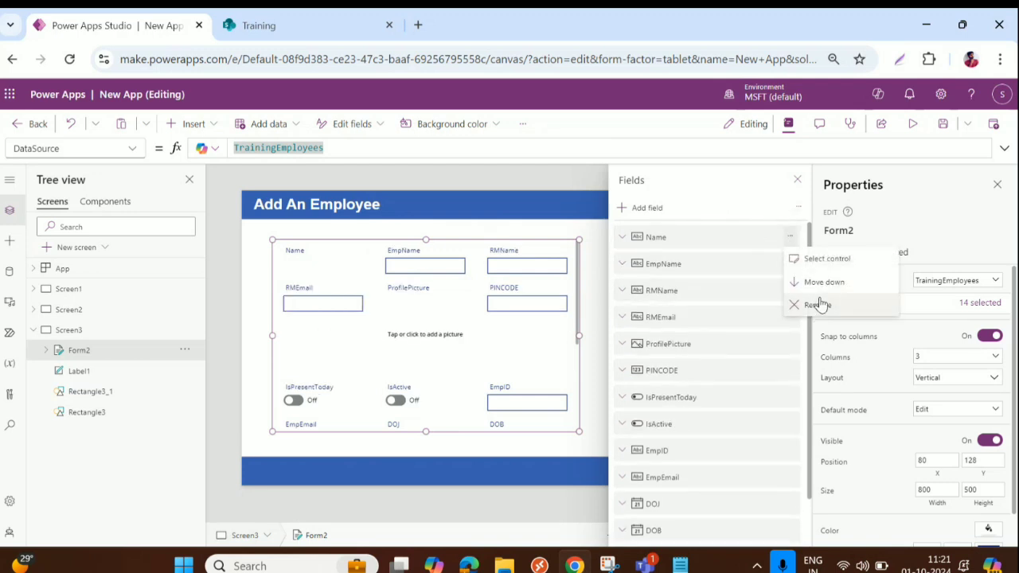
click(816, 305)
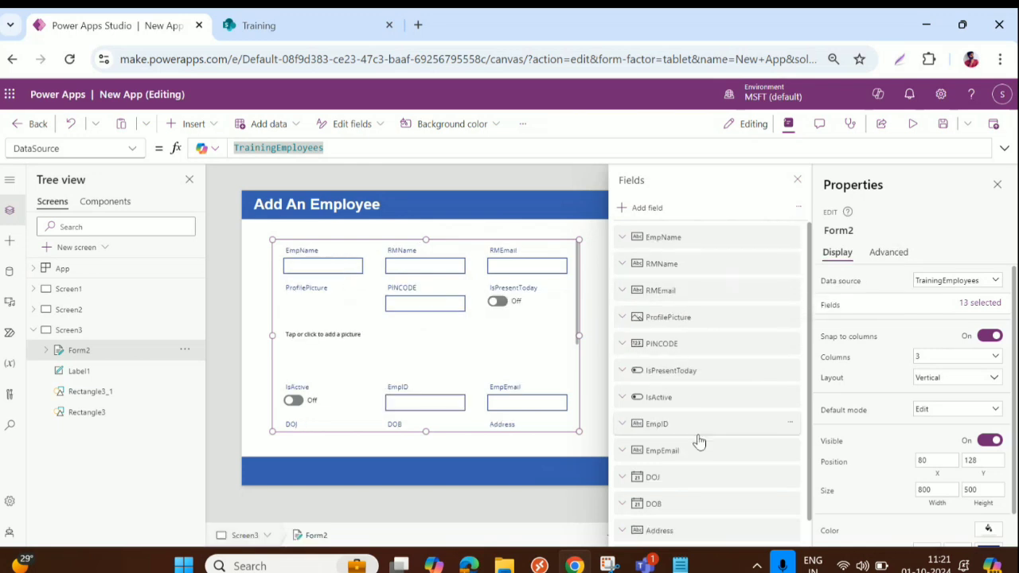
Put EmpID first, EmpEmail after EmpName, and DOB then DOJ after EmpEmail
drag(701, 453, 714, 245)
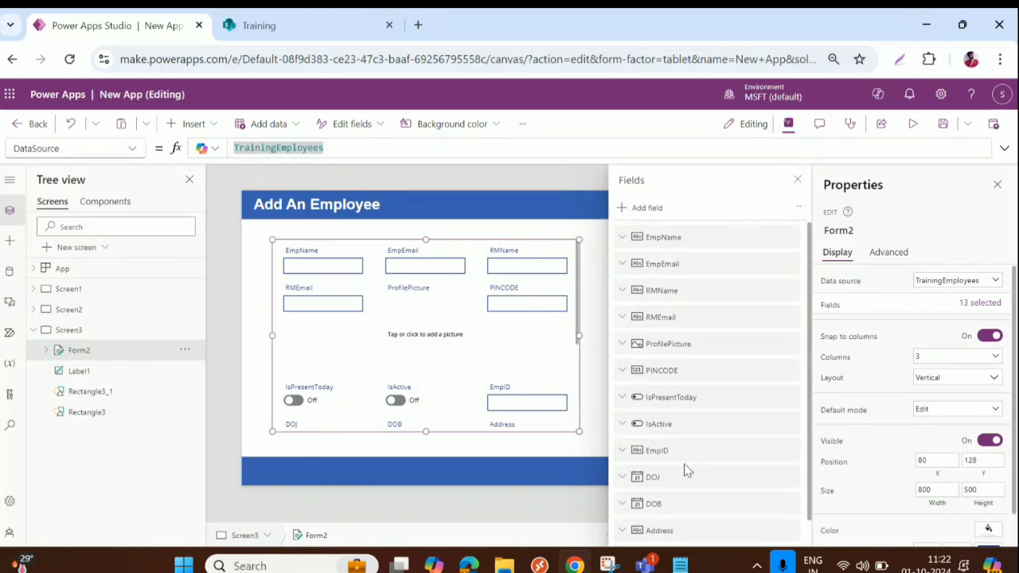
drag(682, 457, 717, 224)
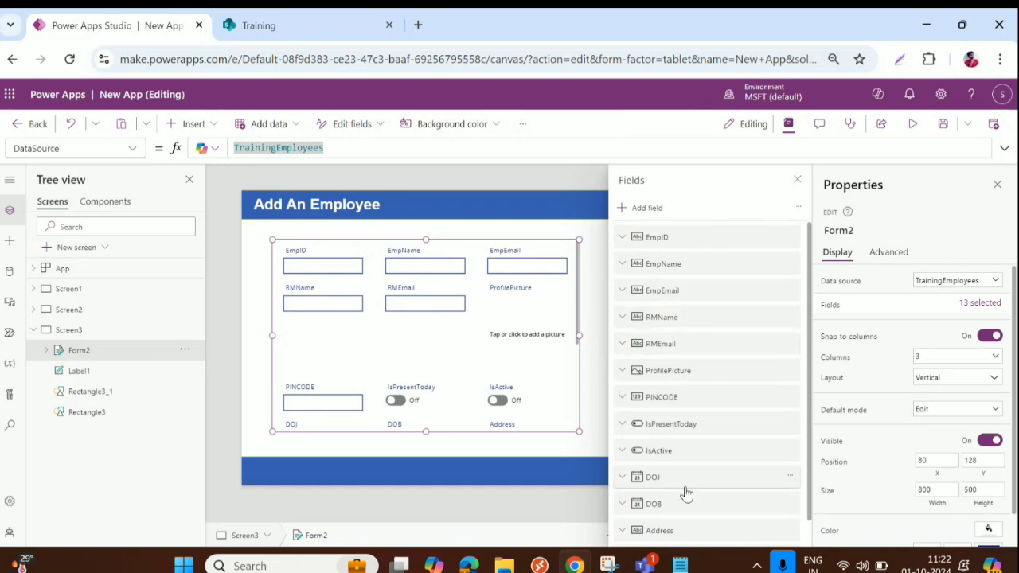
drag(685, 504, 716, 305)
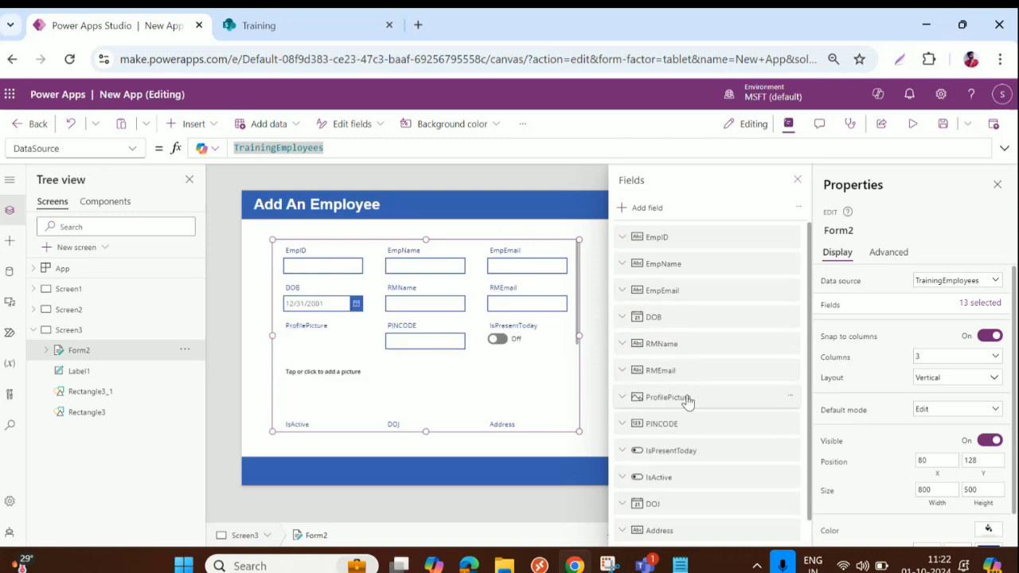
drag(684, 478, 710, 360)
Place PINCODE right after Address and remove the Attachments field
scroll(681, 462, down, 1)
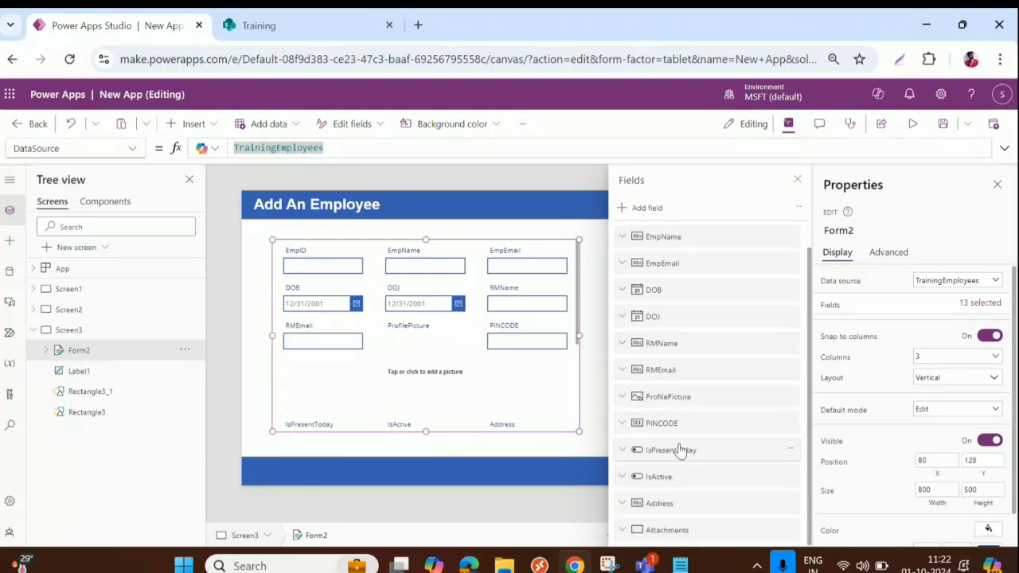
drag(683, 421, 705, 438)
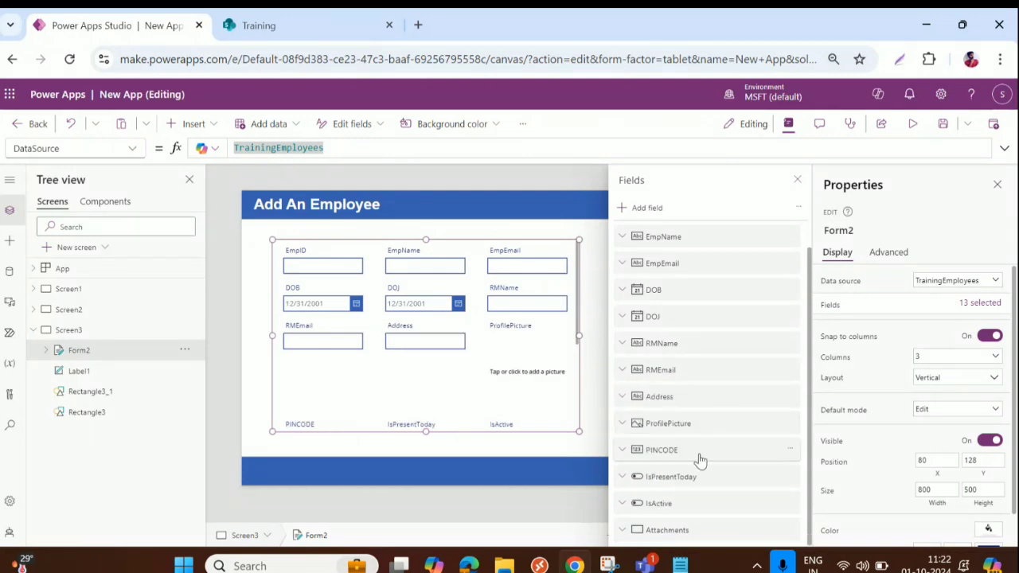
drag(700, 458, 706, 421)
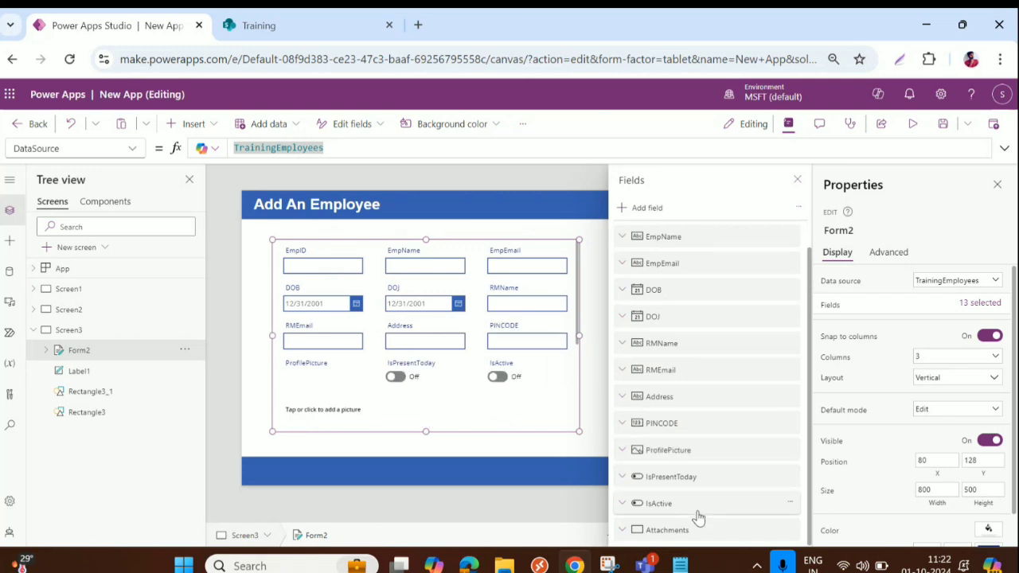
click(792, 532)
click(802, 505)
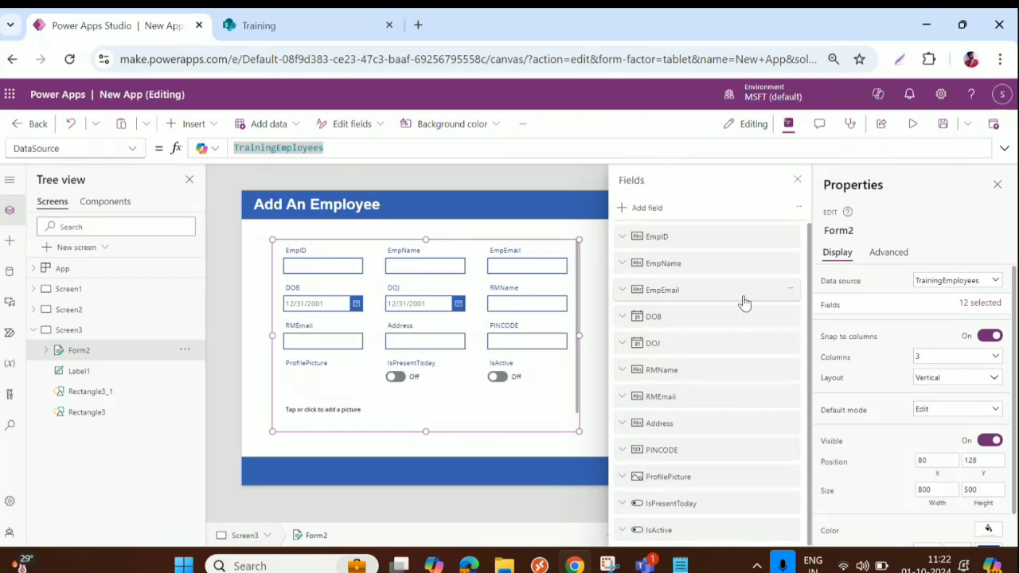
Stretch Form2 to the full screen width and left edge, raise its top, and settle its height
click(799, 182)
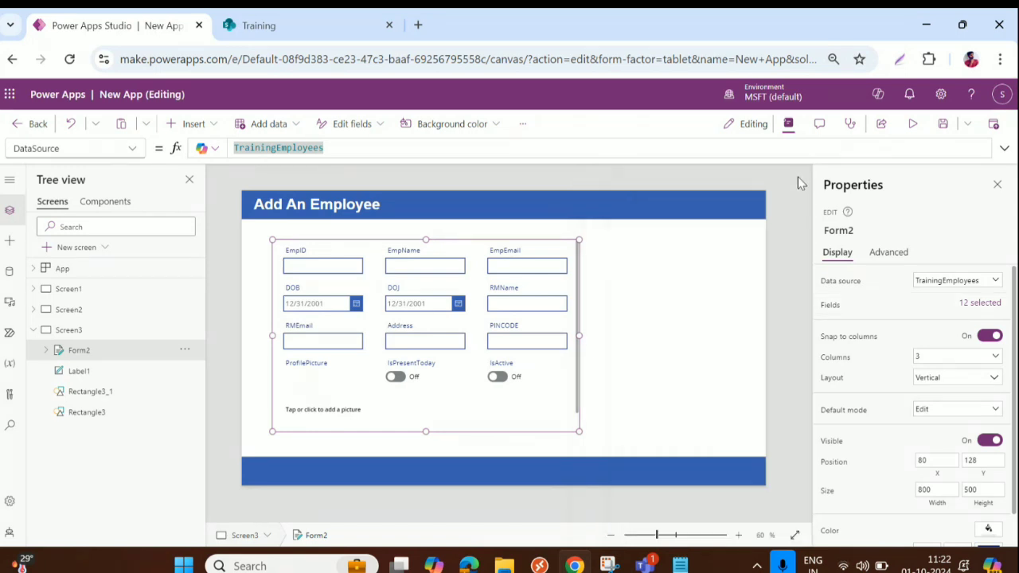
drag(581, 335, 586, 336)
drag(657, 341, 760, 337)
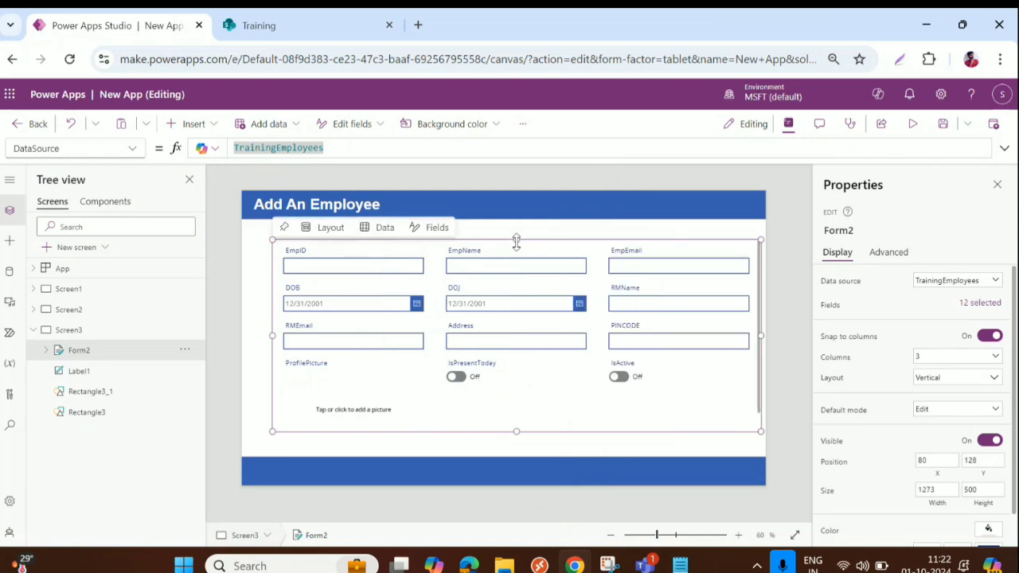
drag(519, 237, 517, 224)
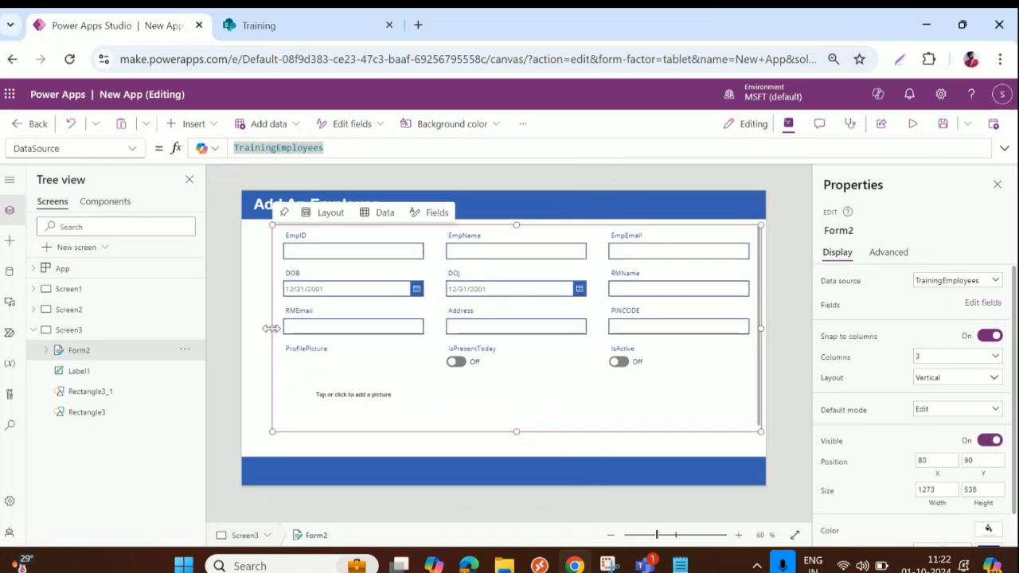
drag(273, 328, 241, 327)
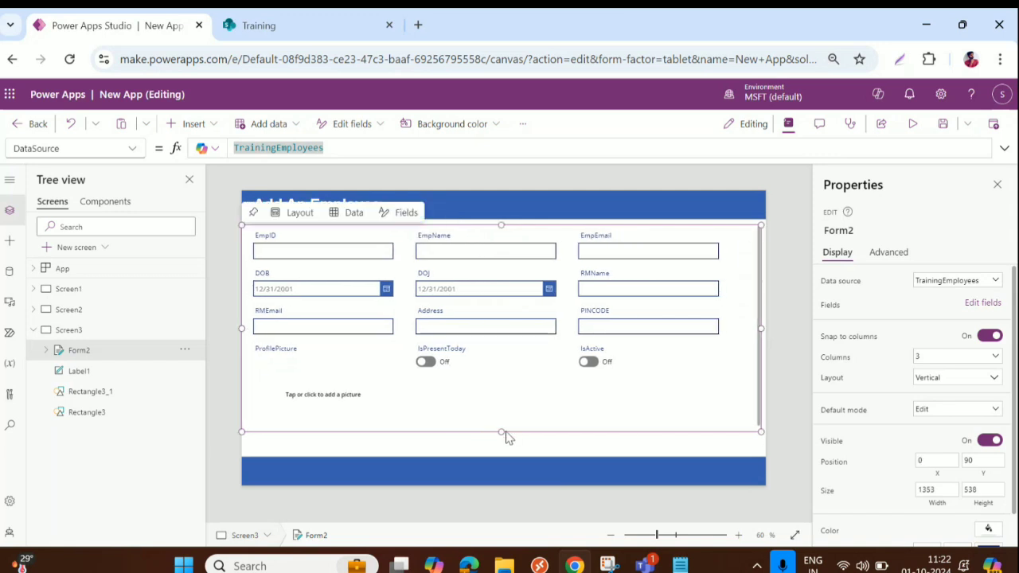
drag(502, 432, 500, 442)
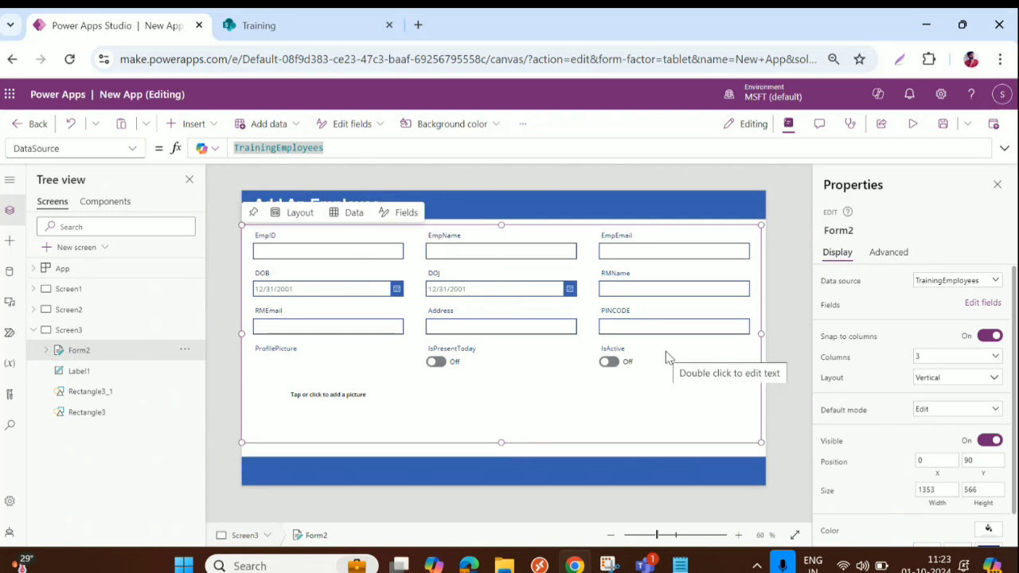
drag(499, 441, 500, 421)
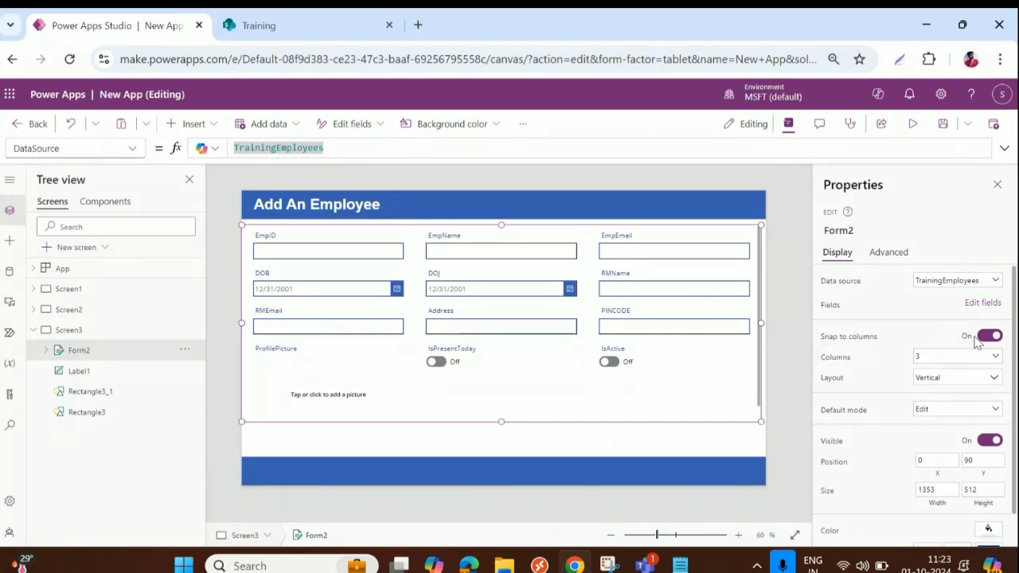
Try 2 columns, then return Form2 to 3 columns with a vertical layout
click(946, 357)
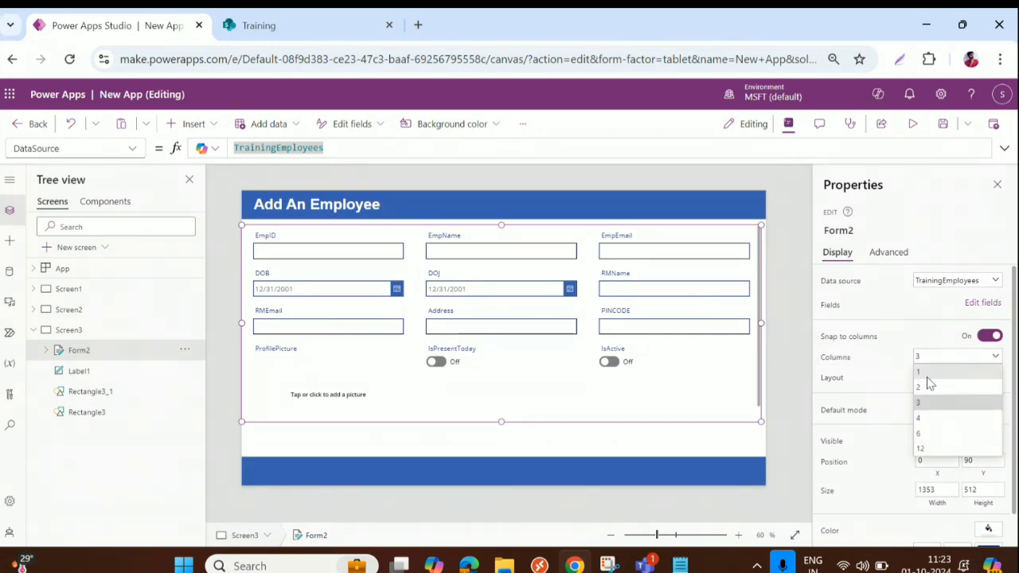
click(926, 388)
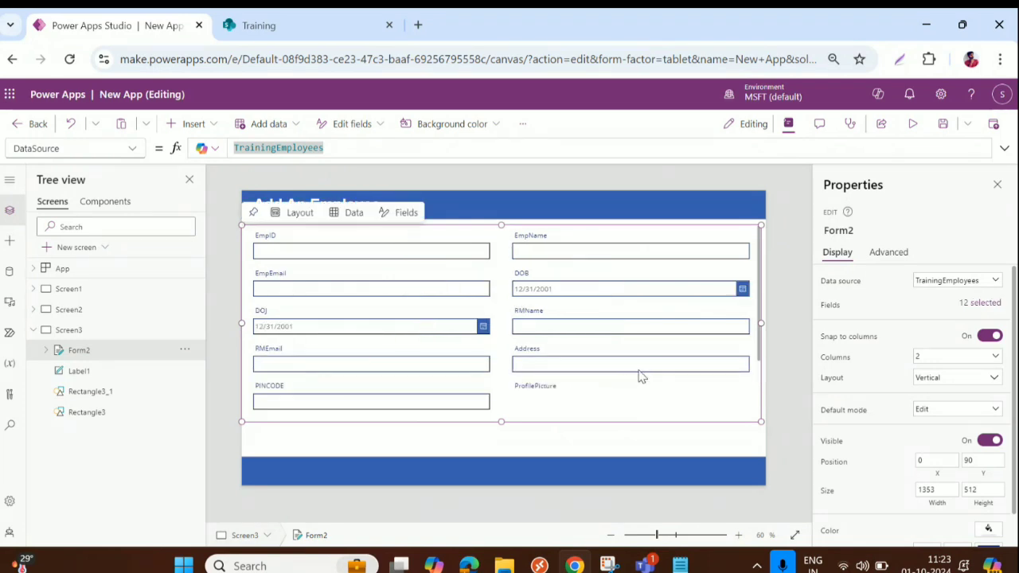
click(945, 380)
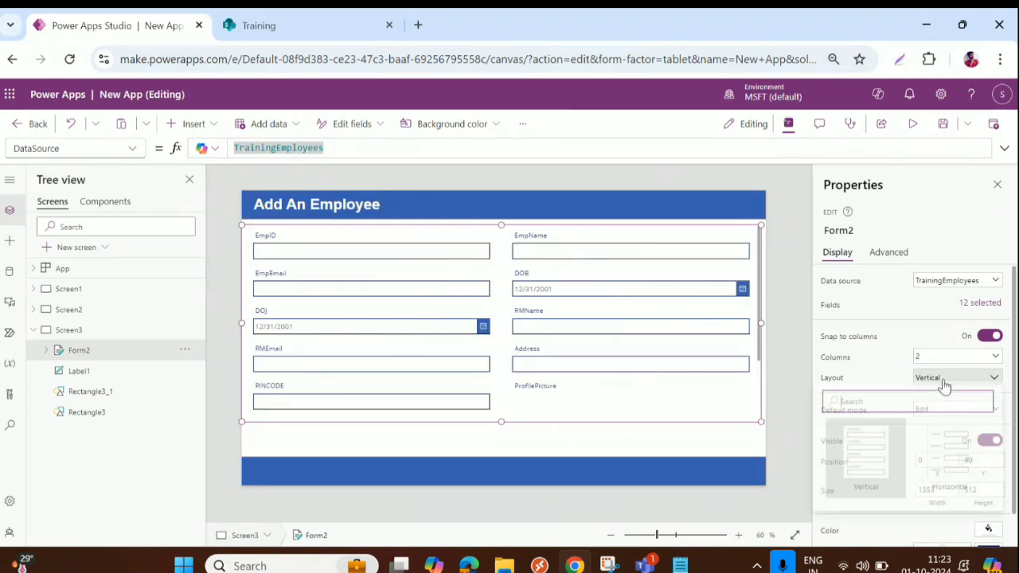
key(Escape)
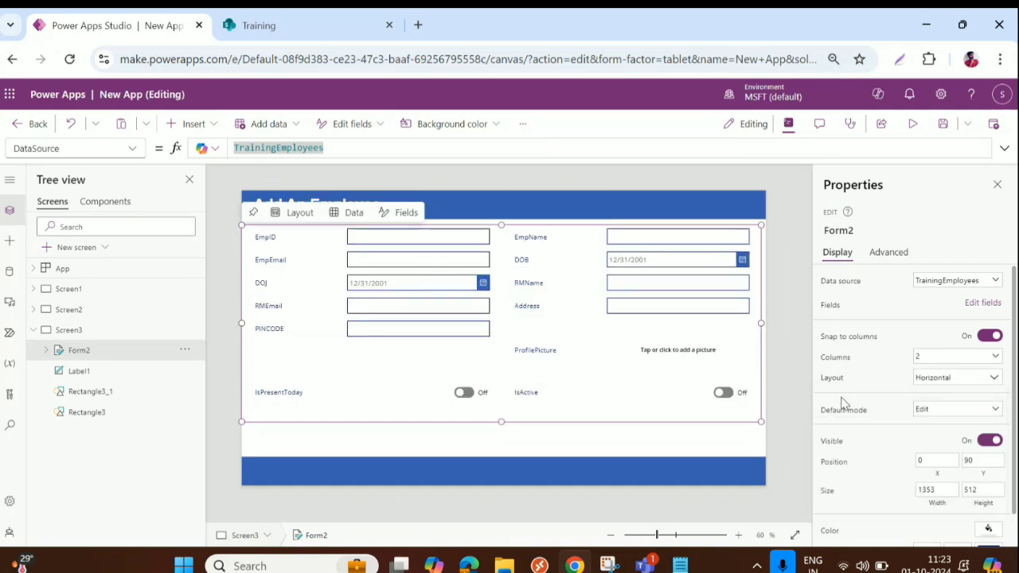
click(947, 379)
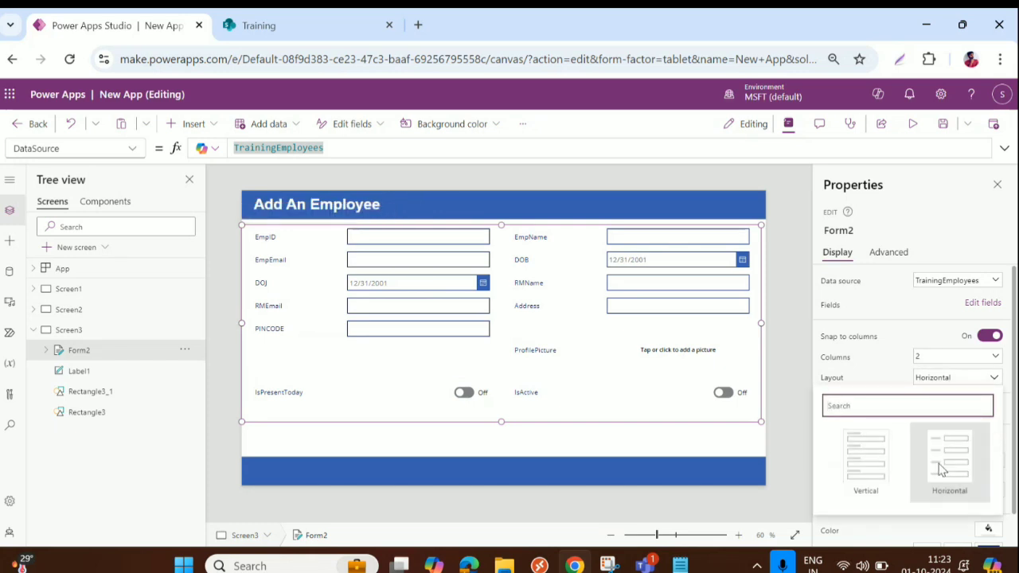
click(864, 482)
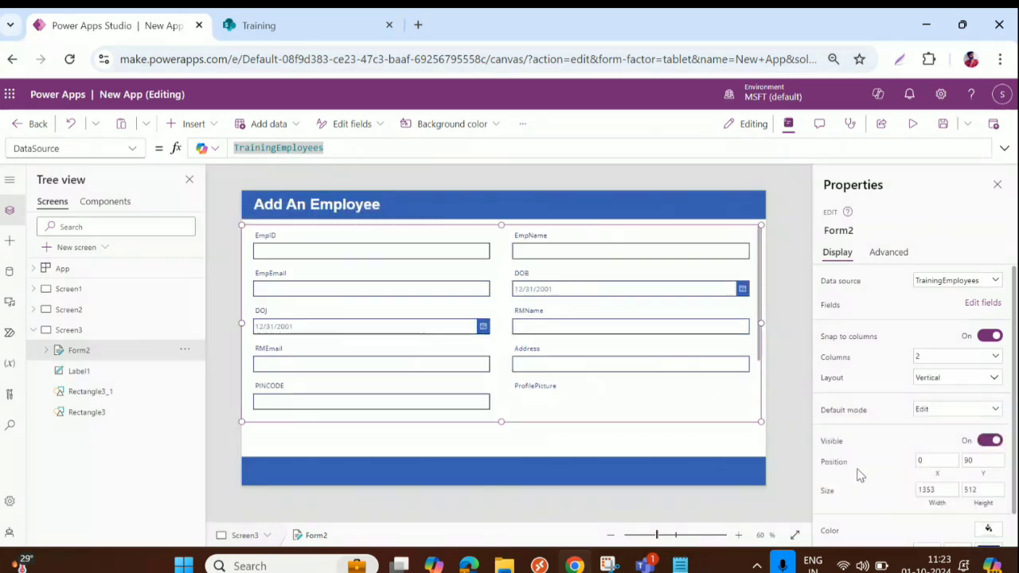
click(967, 358)
click(952, 403)
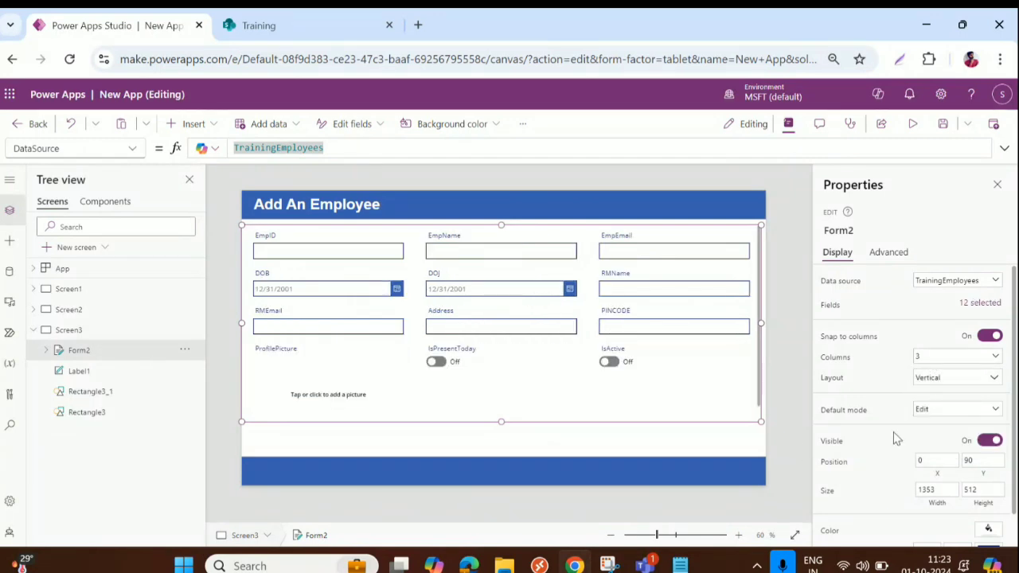
Set Form2's default mode to New
click(941, 412)
click(942, 440)
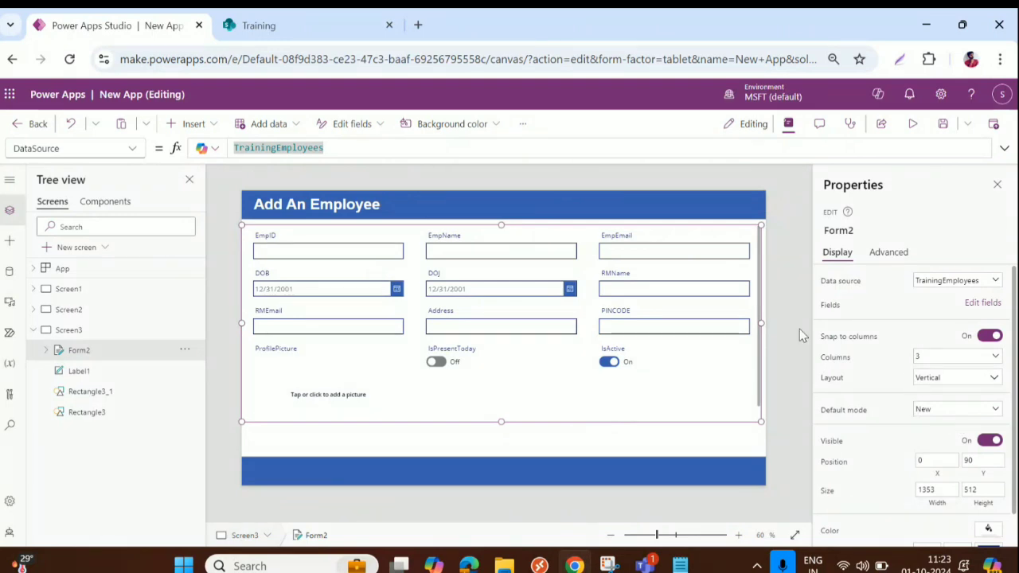
click(951, 412)
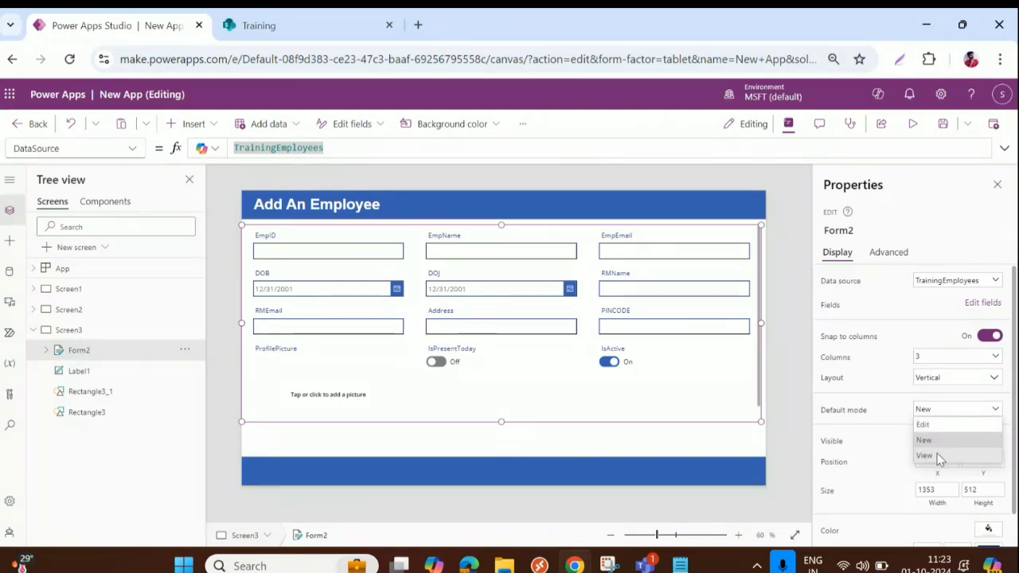
click(928, 440)
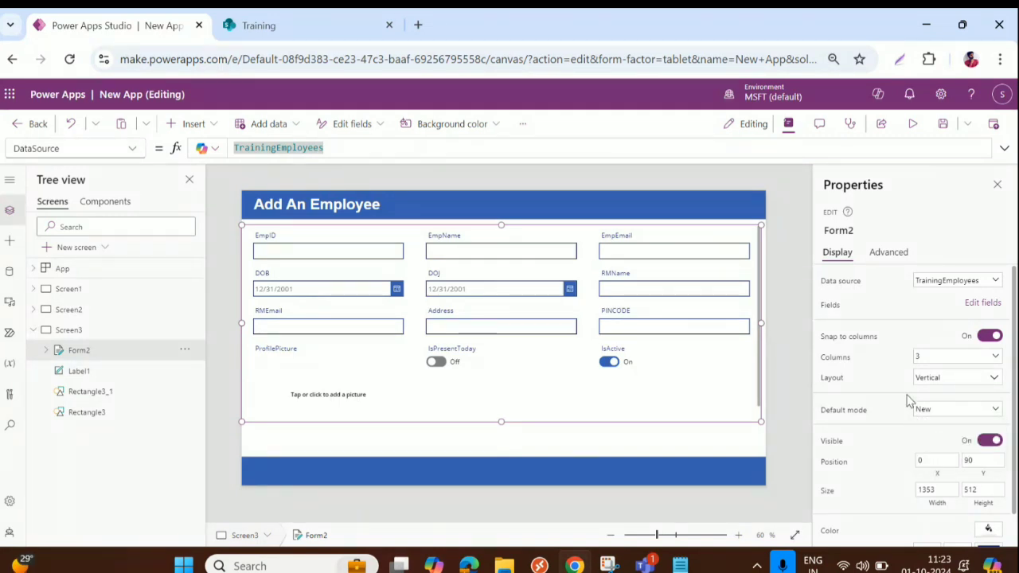
scroll(968, 441, down, 1)
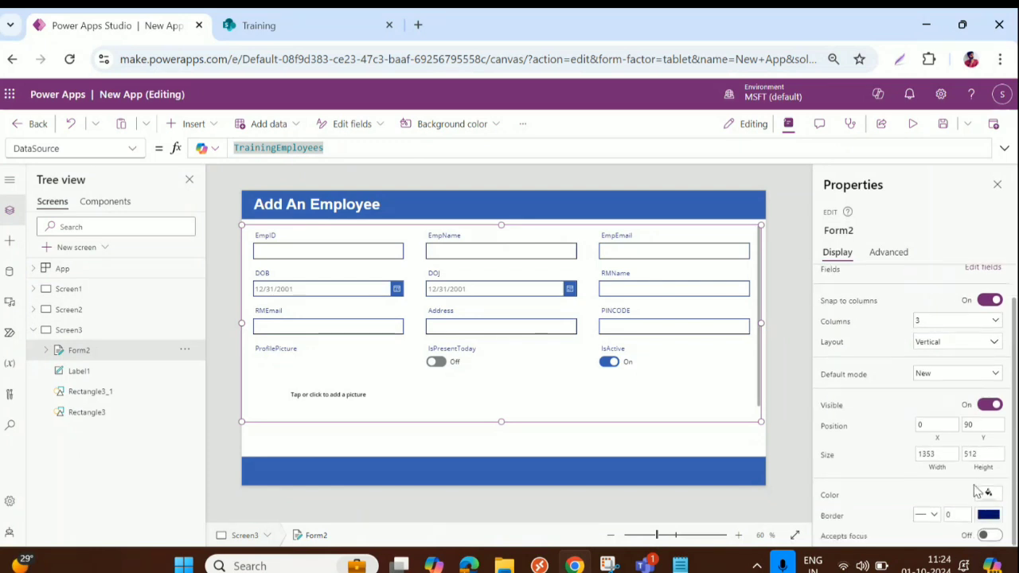
mouse_move(503, 432)
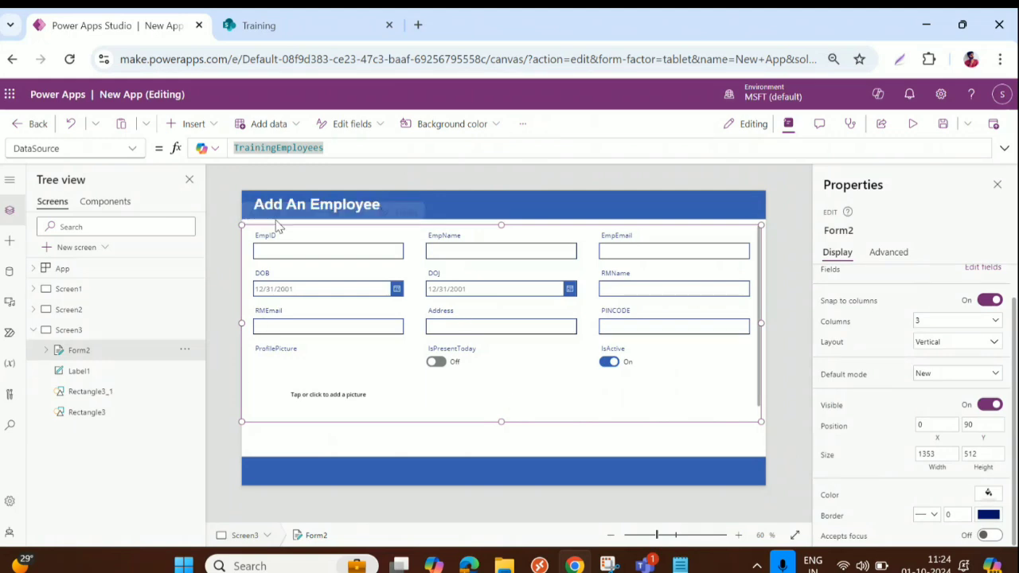
Insert a new button and drag it to the form's lower-right corner
click(179, 130)
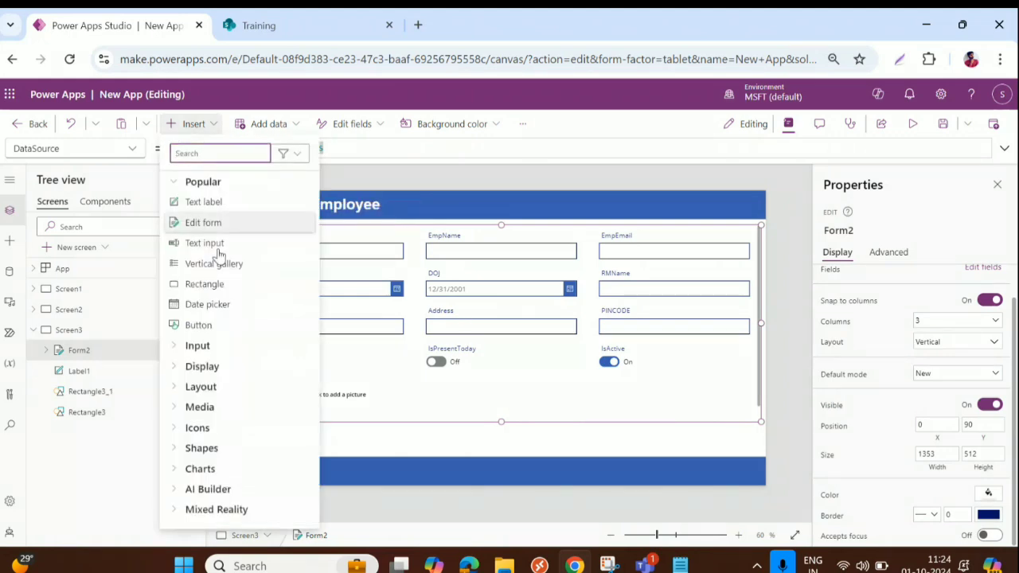
key(Escape)
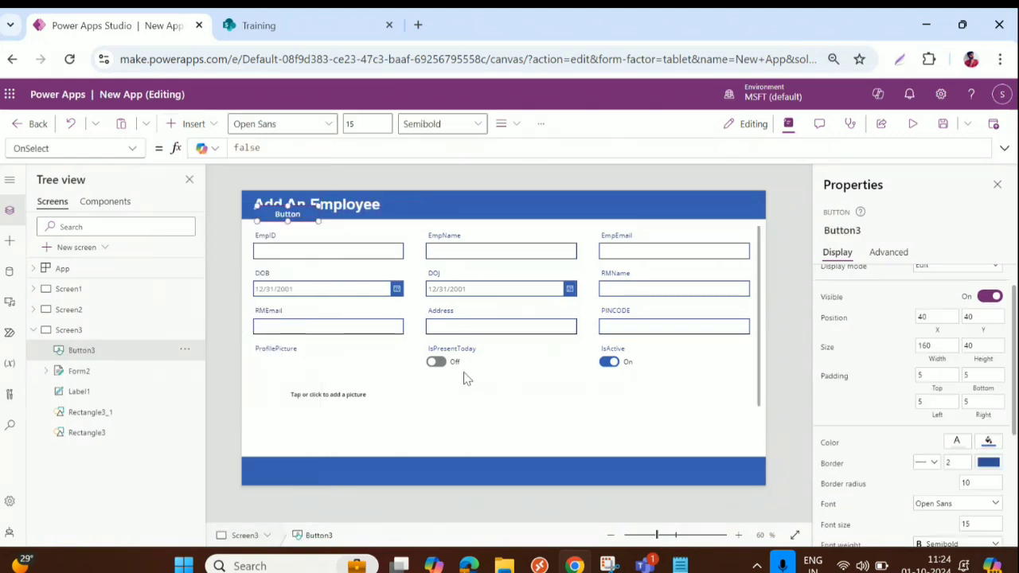
drag(330, 289, 696, 430)
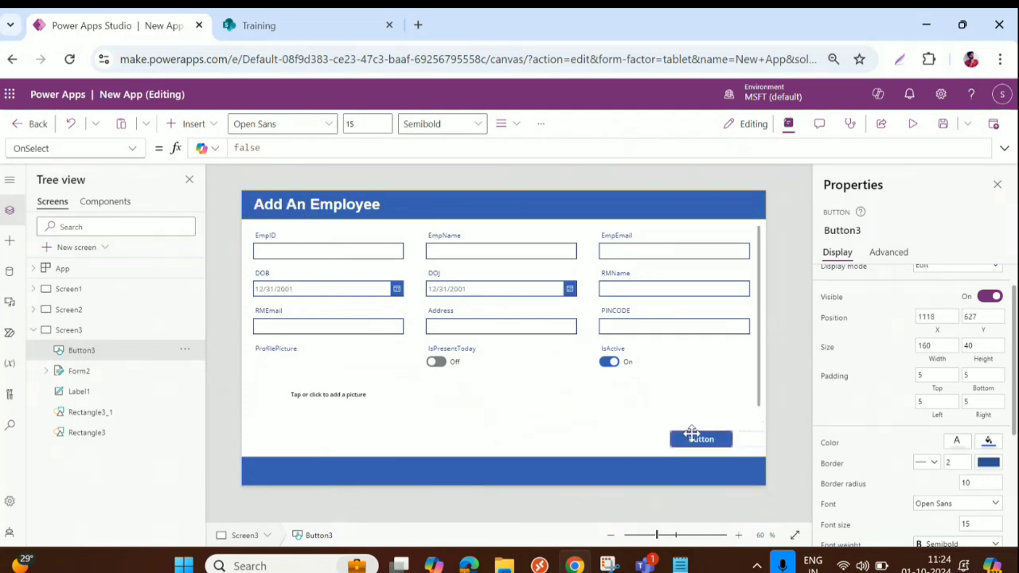
Change the new button's label text to Submit
scroll(921, 275, up, 1)
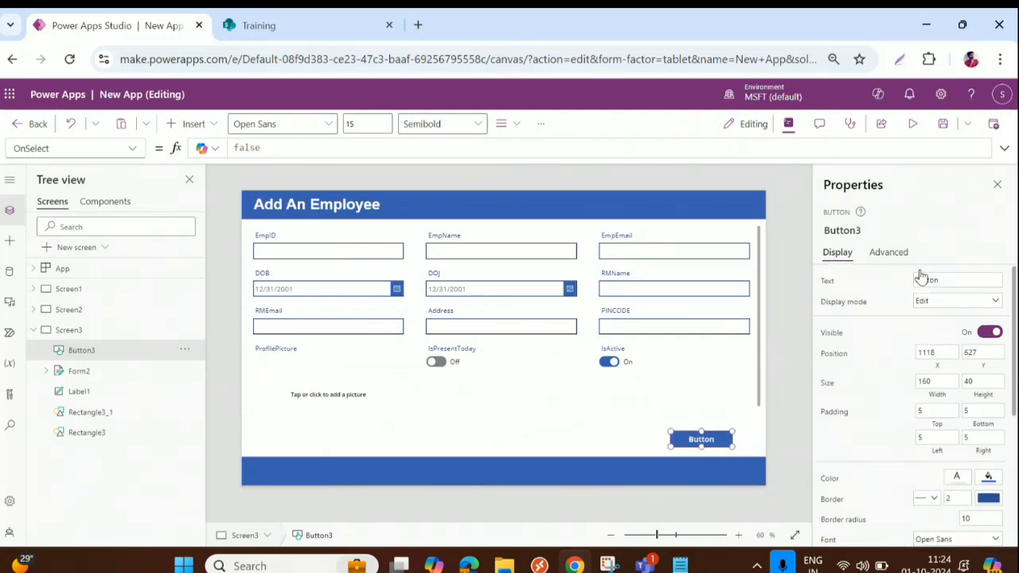
drag(948, 274, 890, 296)
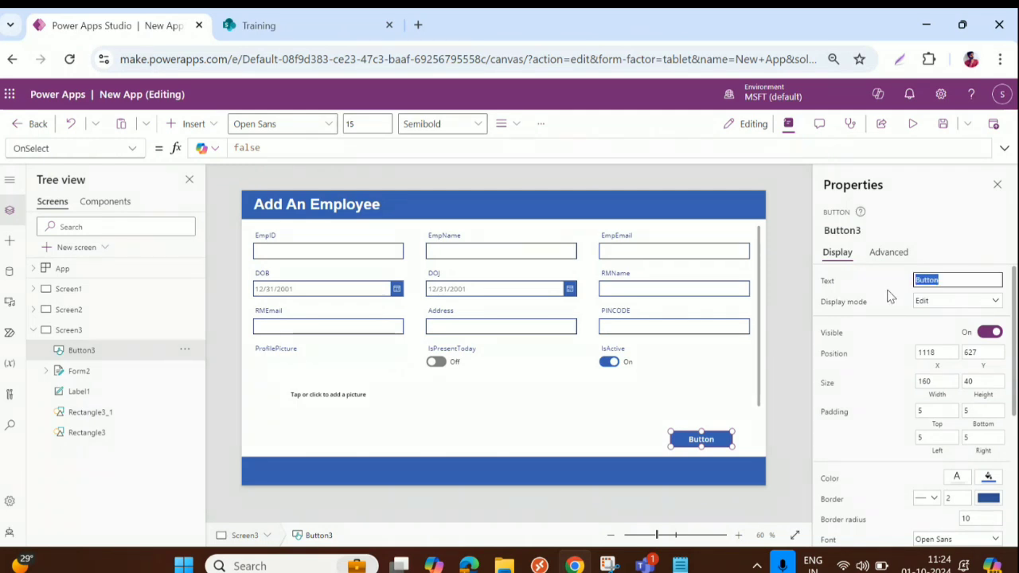
text(Submit)
click(523, 495)
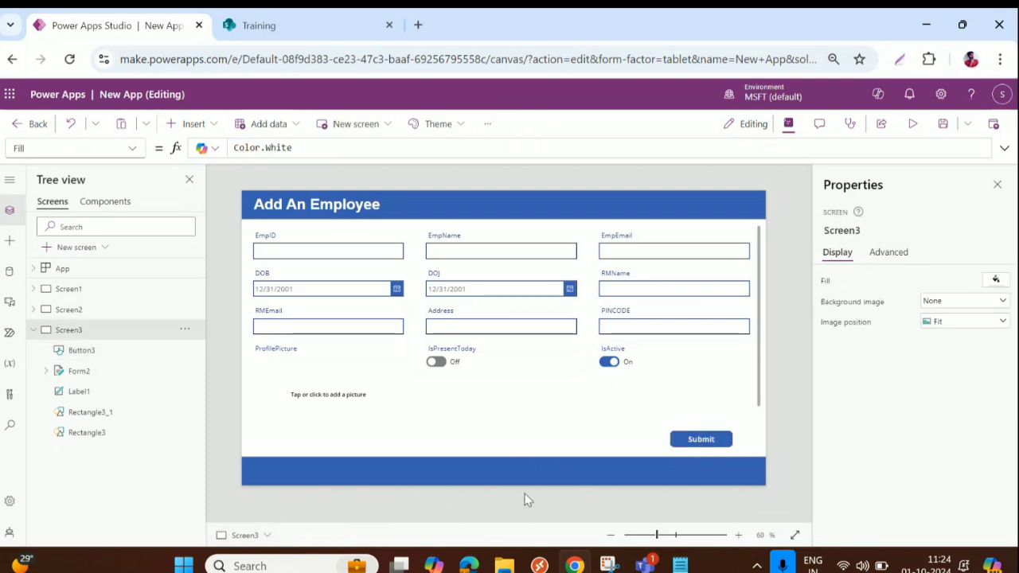
click(695, 443)
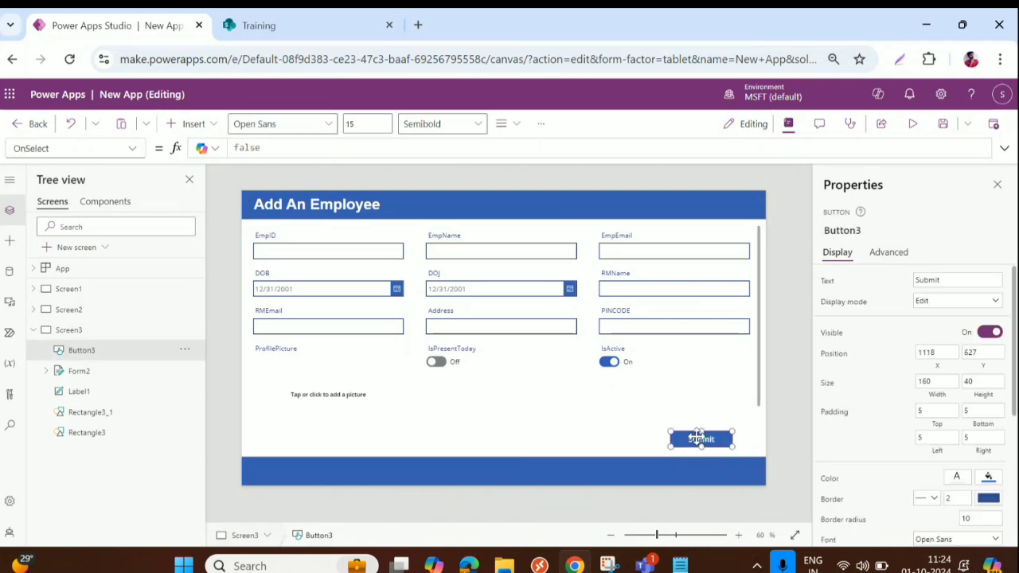
Extend Form2's bottom edge, shift it slightly, and nudge the Submit button right and down
click(500, 308)
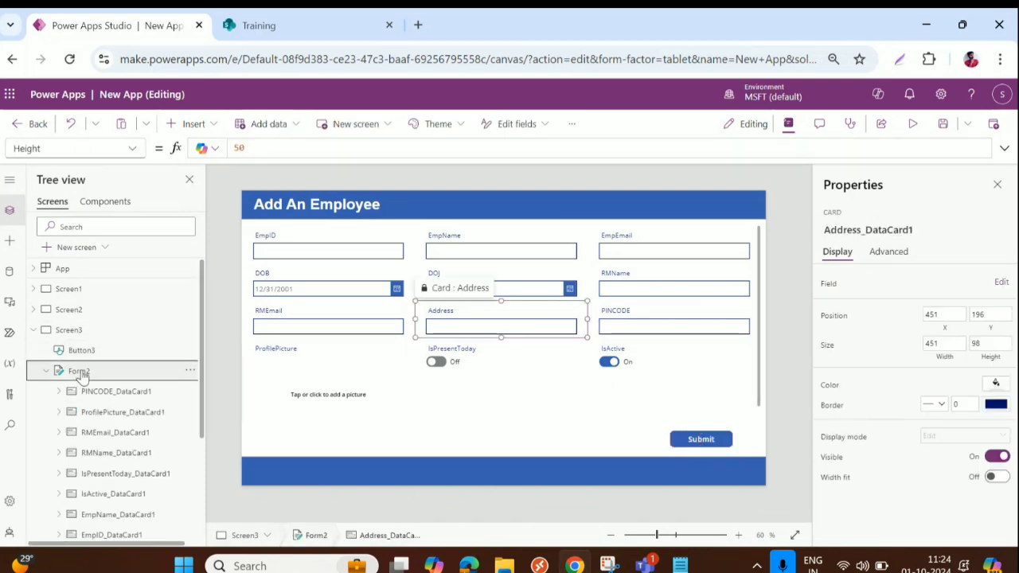
click(533, 403)
drag(500, 421, 501, 443)
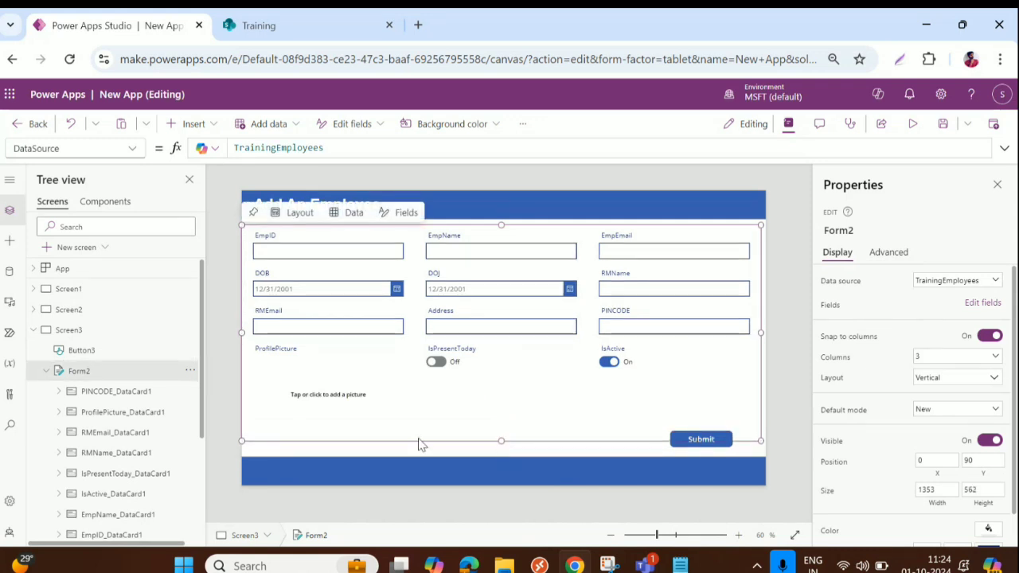
drag(416, 442, 420, 432)
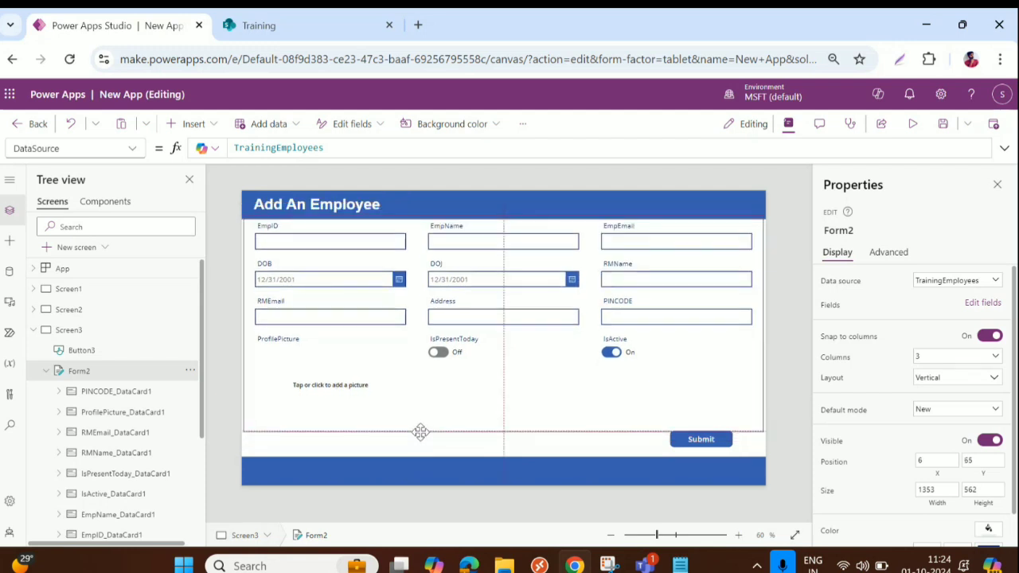
click(705, 438)
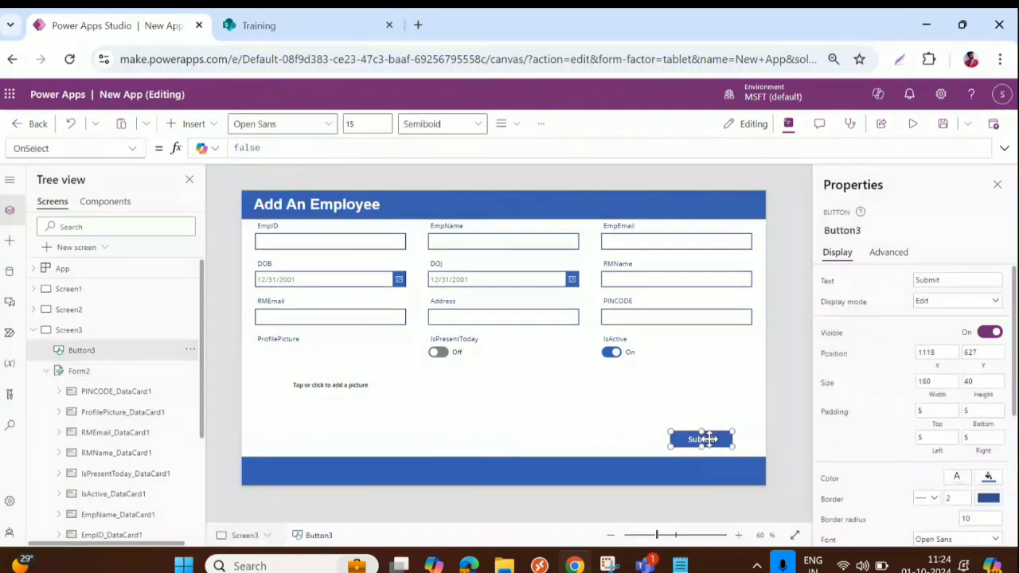
drag(709, 439, 720, 444)
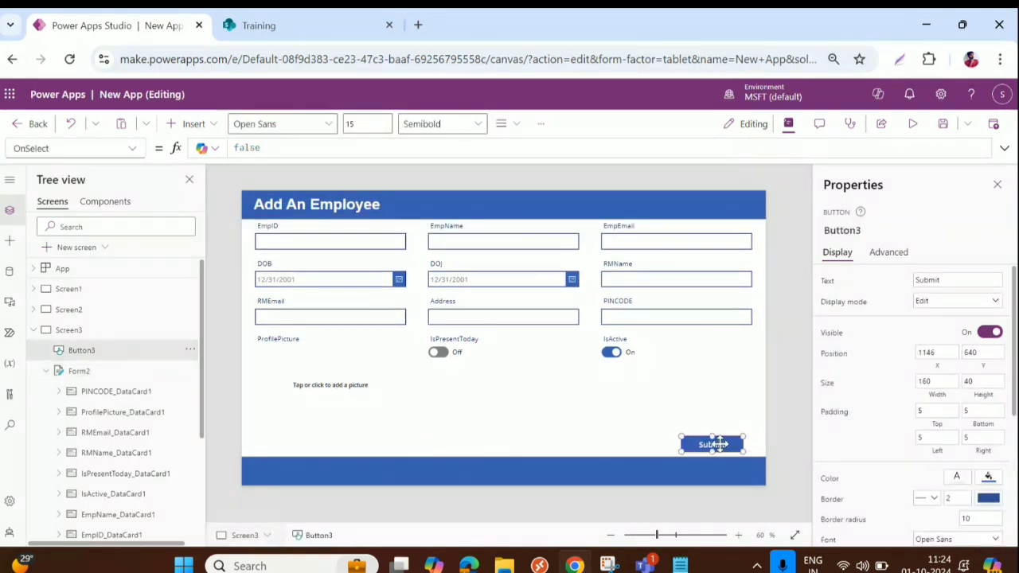
Replace the button's OnSelect value false with SubmitForm(Form2); and begin a Notify call
click(886, 253)
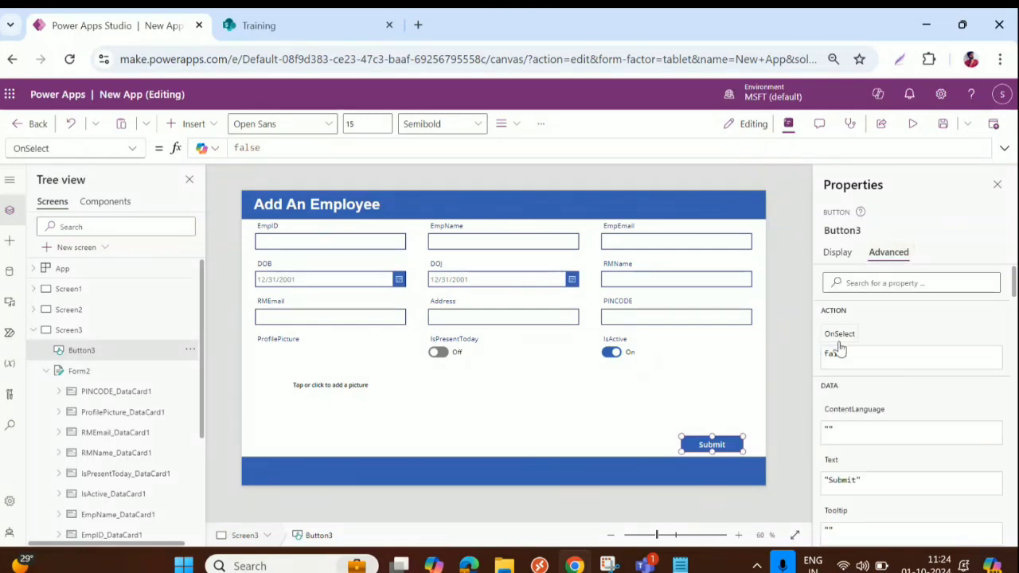
click(251, 147)
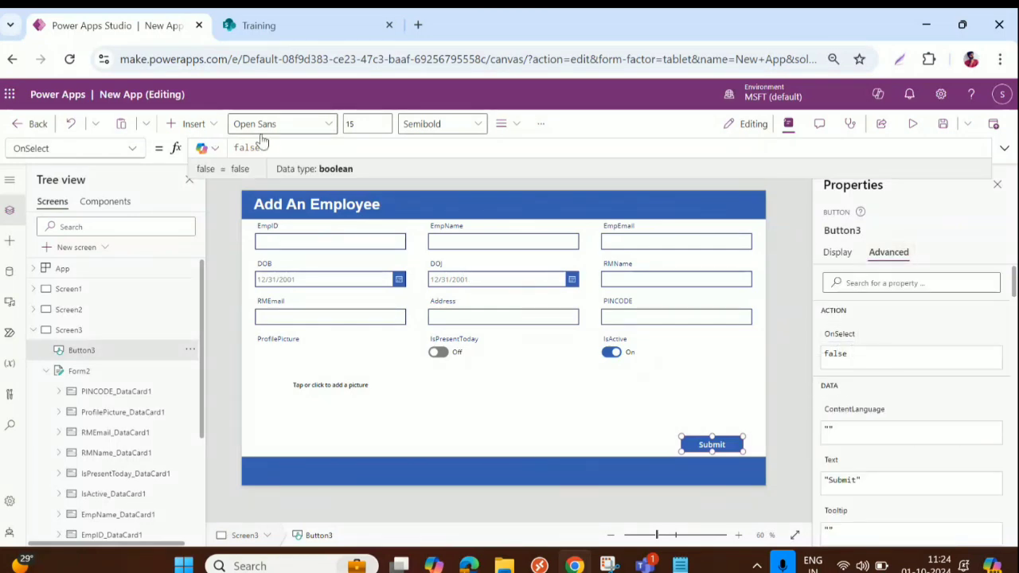
drag(266, 147, 210, 147)
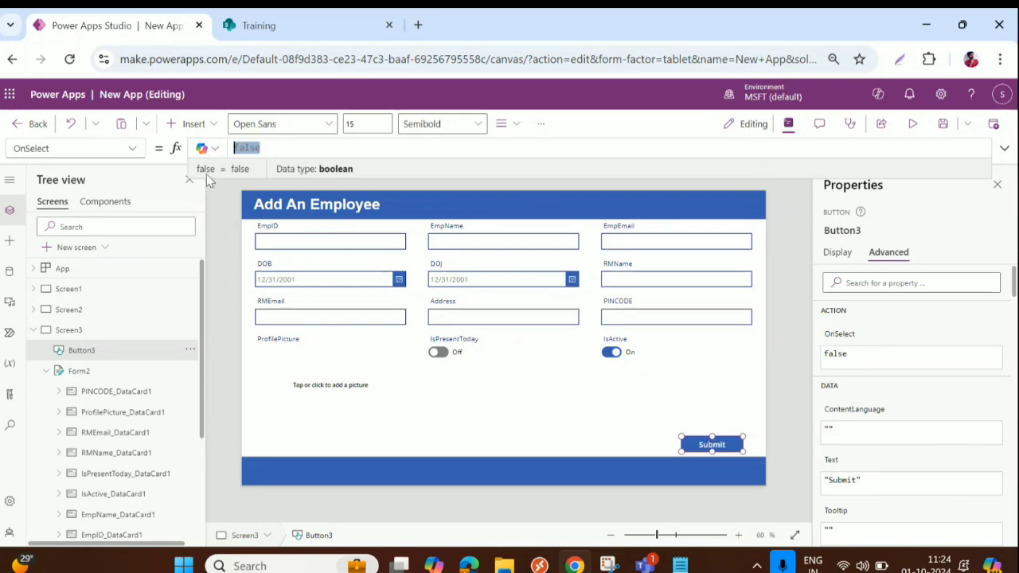
text(Submi)
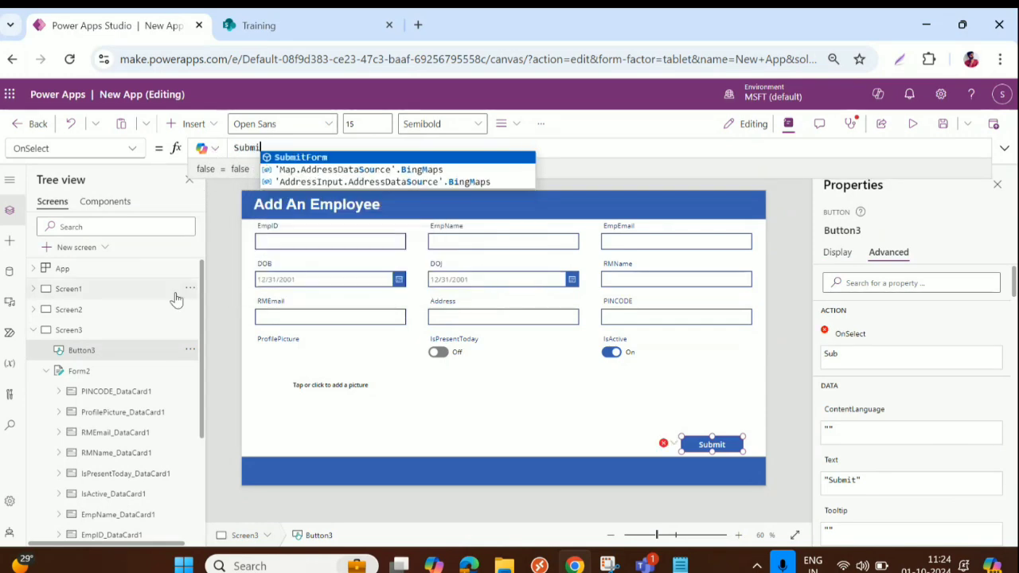
text(tForm()
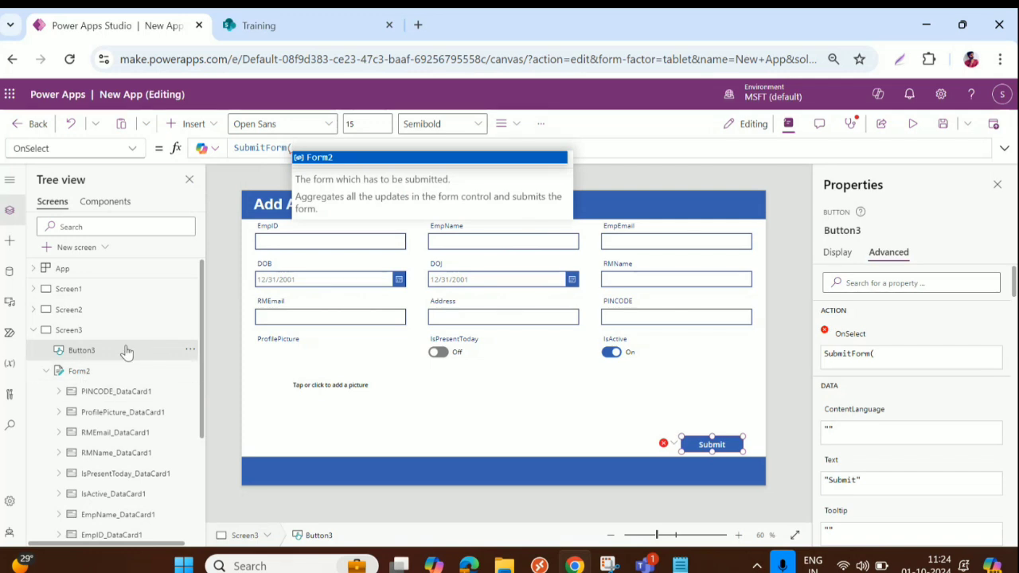
click(318, 159)
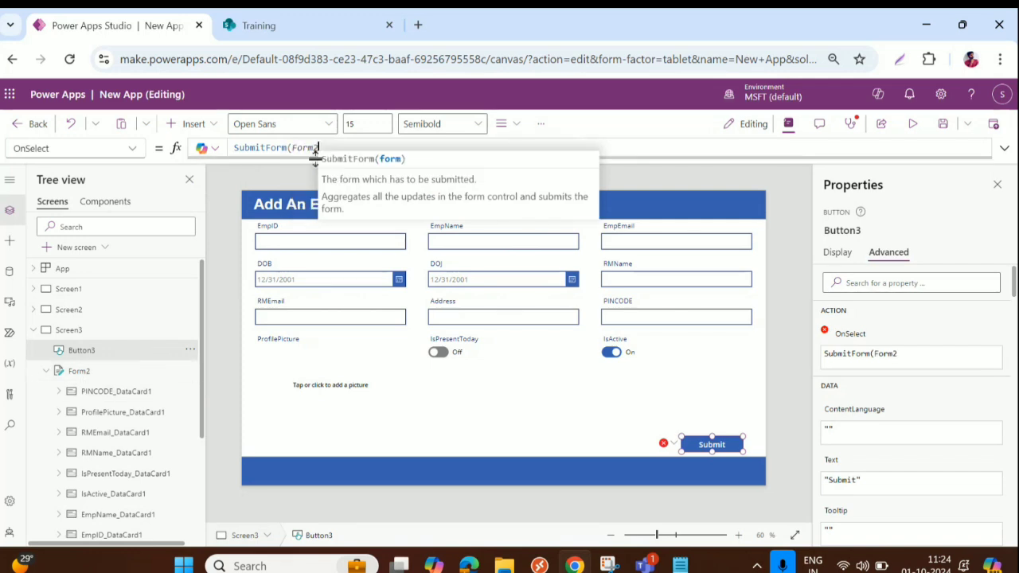
text())
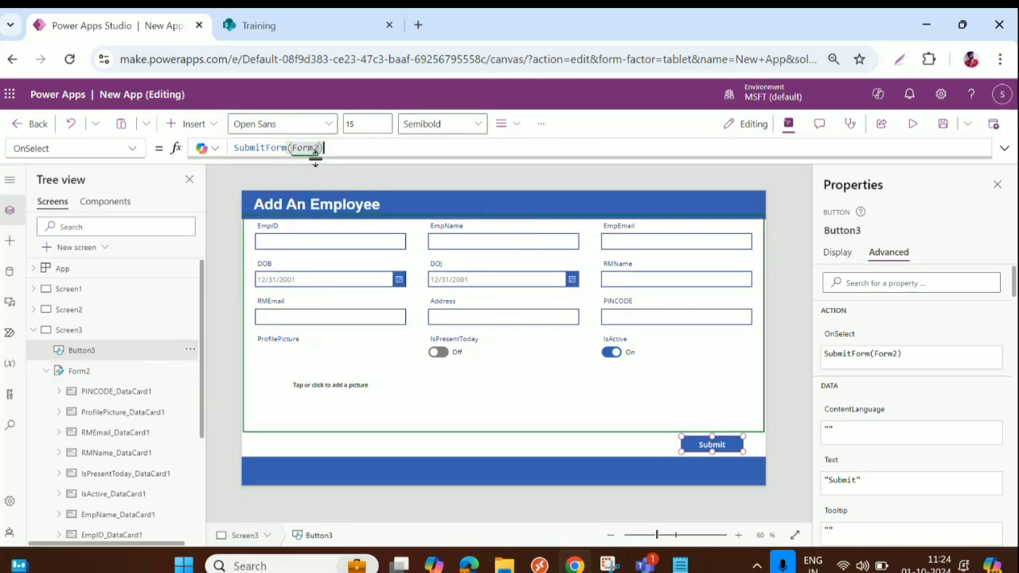
text(;)
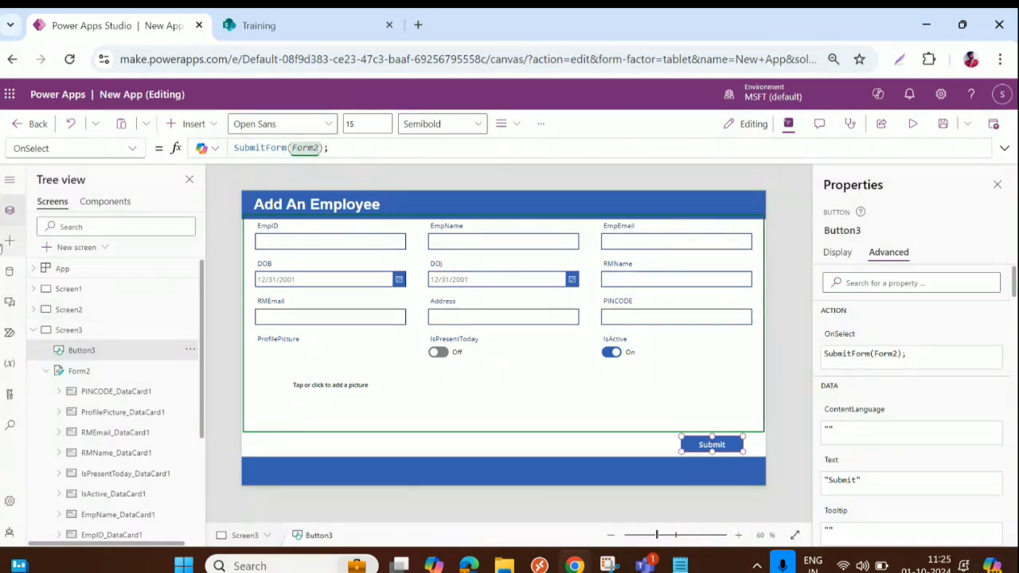
text(Notify()
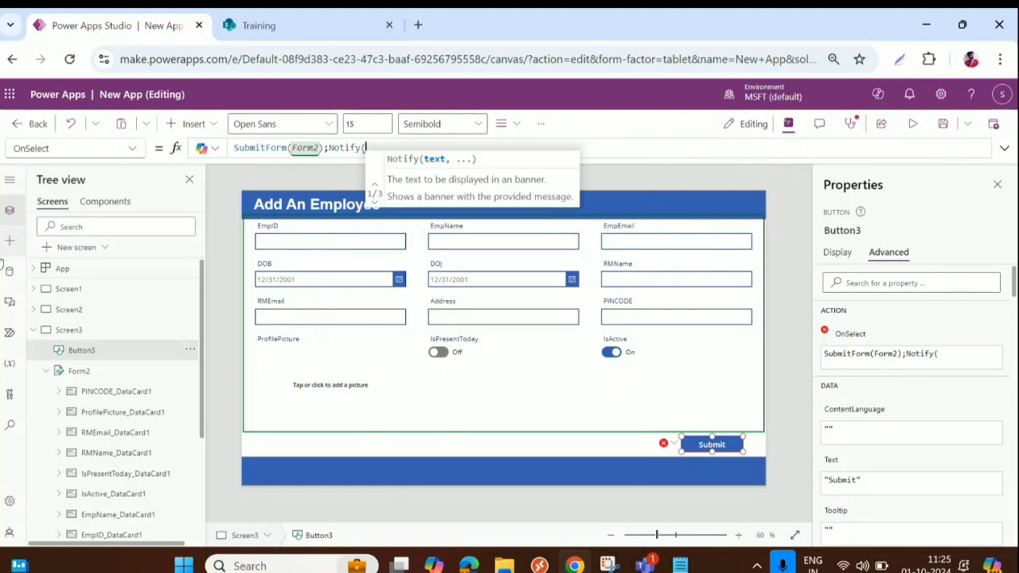
text("Your )
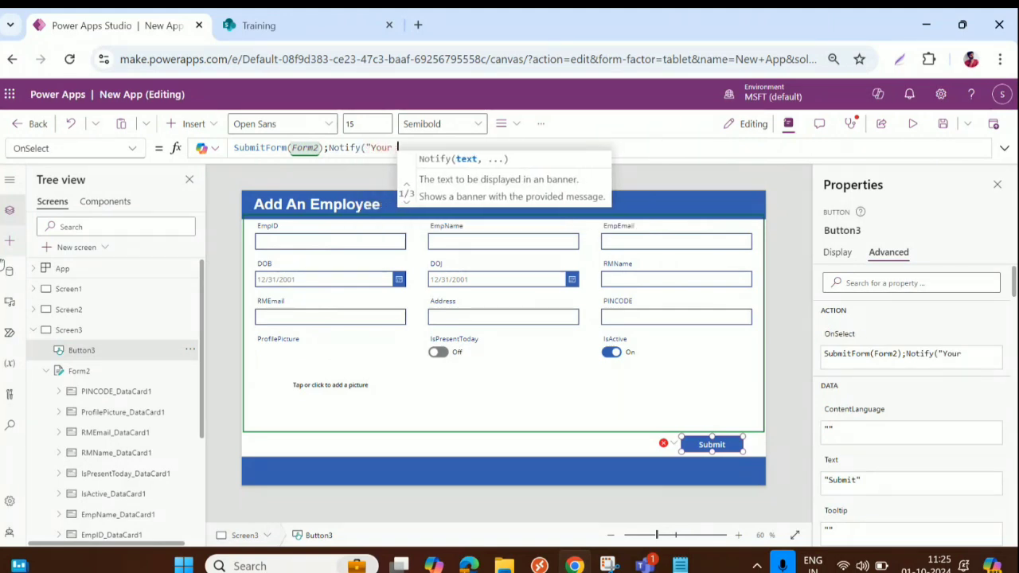
text(da)
Complete Notify with "A new employee has been added", NotificationType.Success and 2000
key(BackSpace)
key(BackSpace)
key(BackSpace)
key(BackSpace)
key(BackSpace)
key(BackSpace)
key(BackSpace)
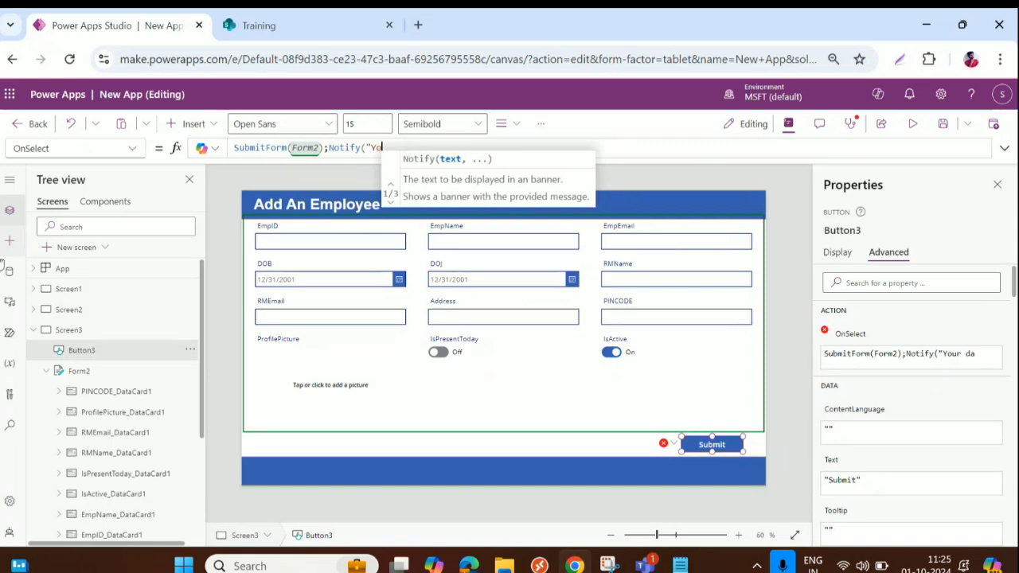
text(A new )
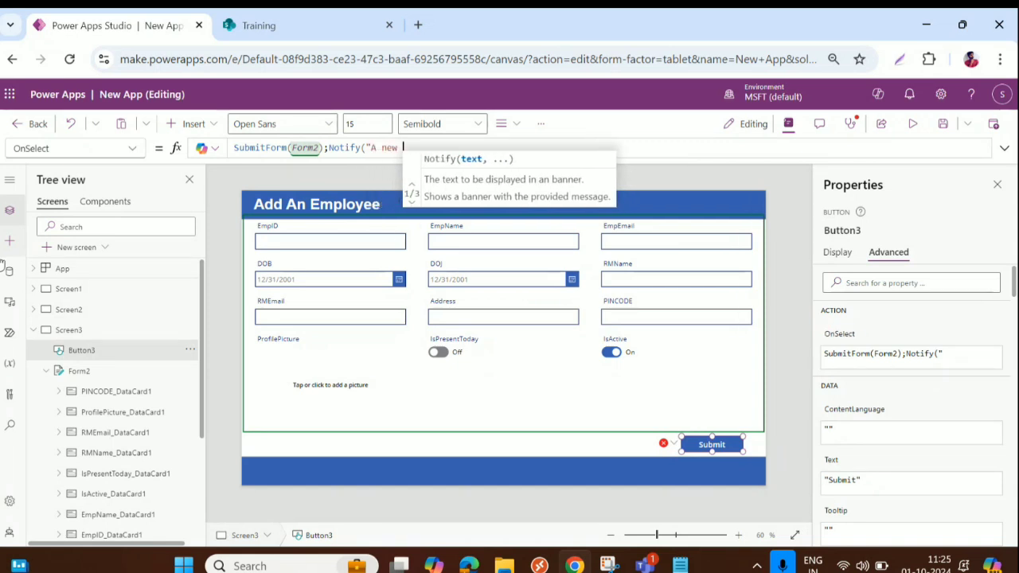
text(empl)
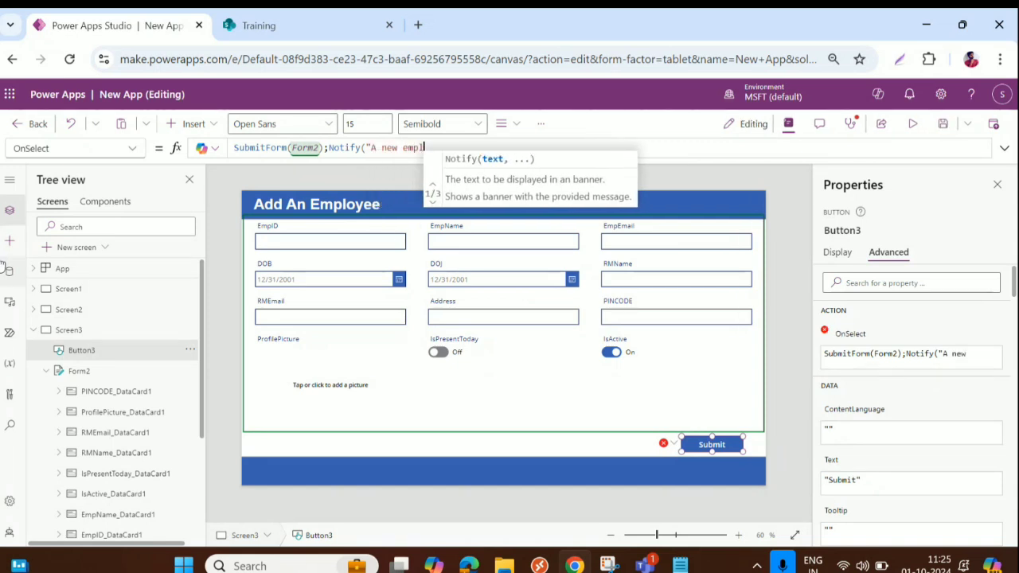
text(oyee has)
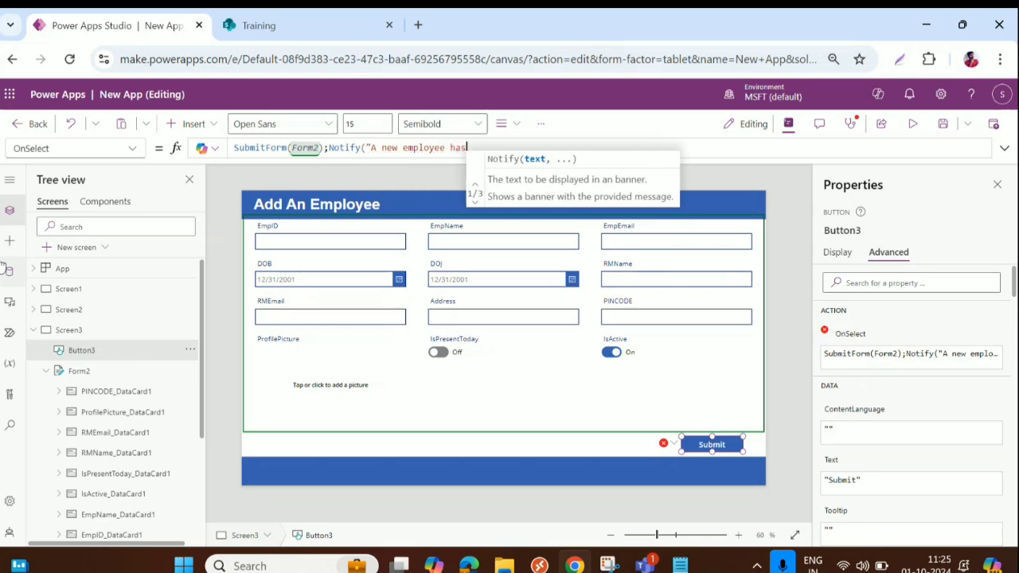
text( been added")
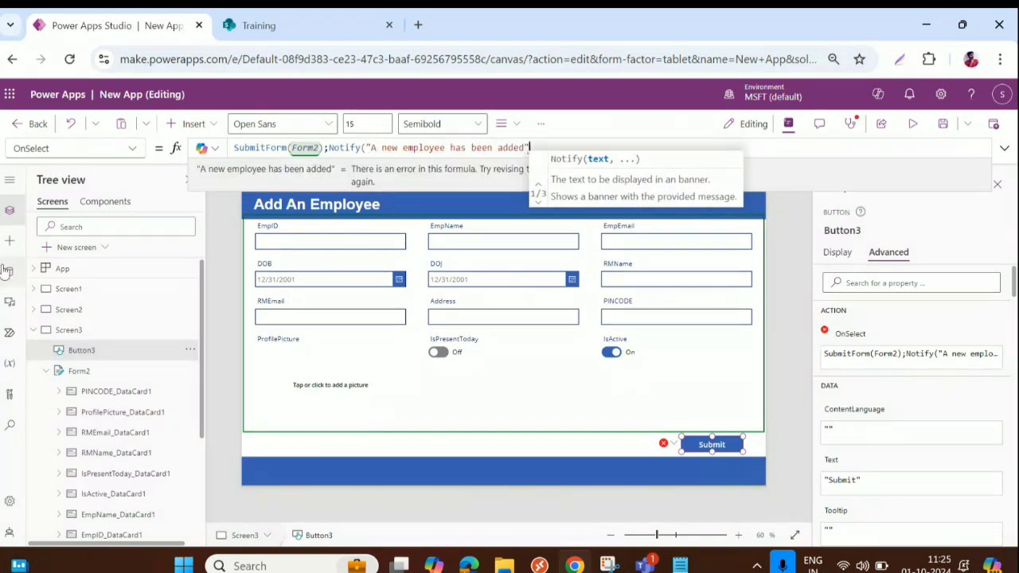
text(,)
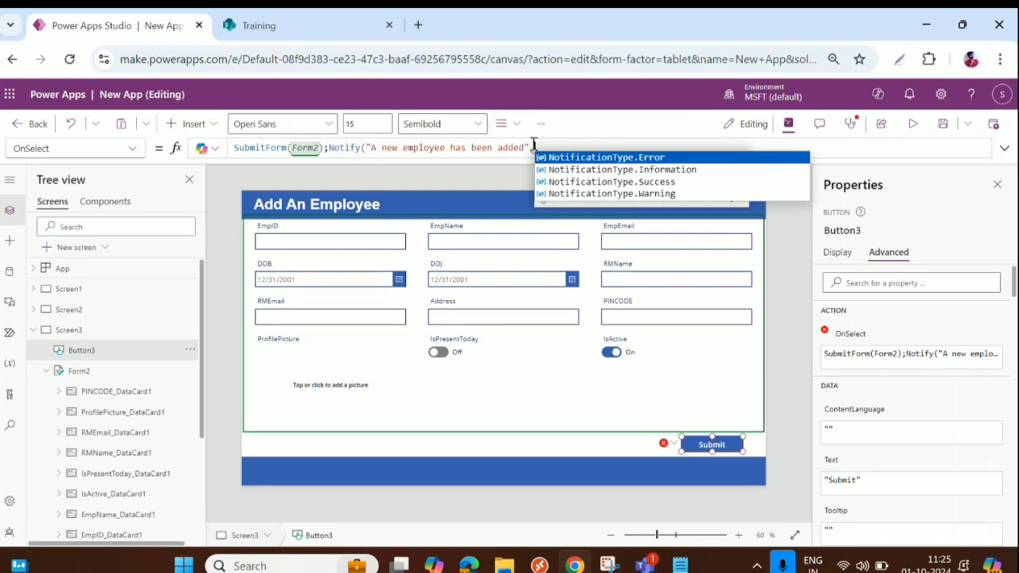
text(,)
drag(328, 148, 369, 148)
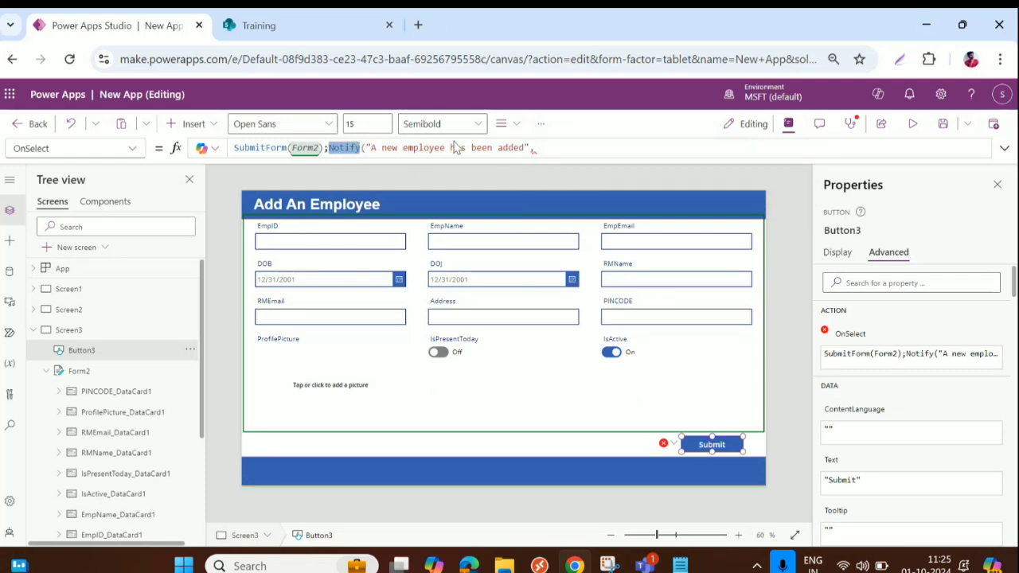
click(551, 148)
text(No)
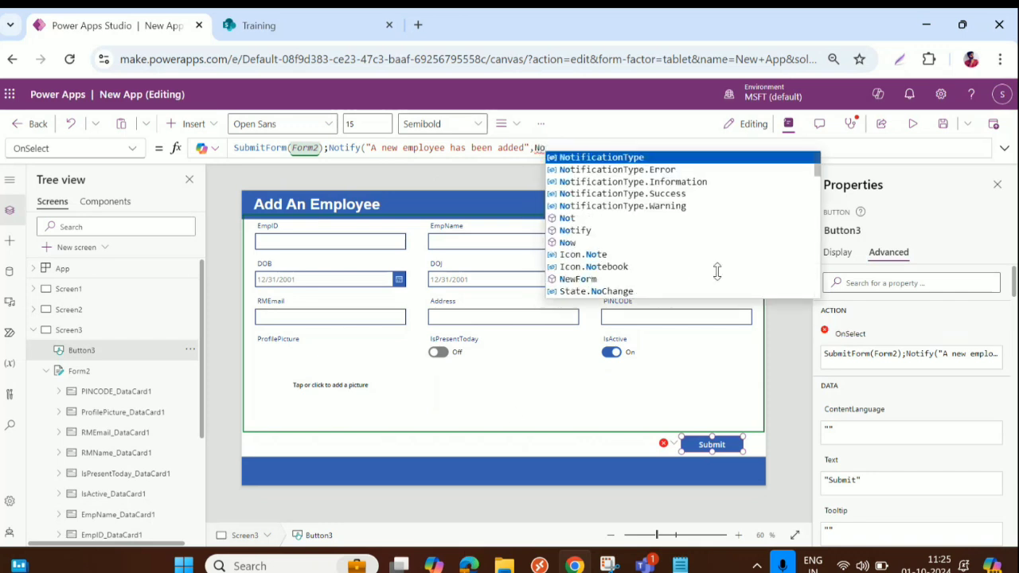
click(639, 193)
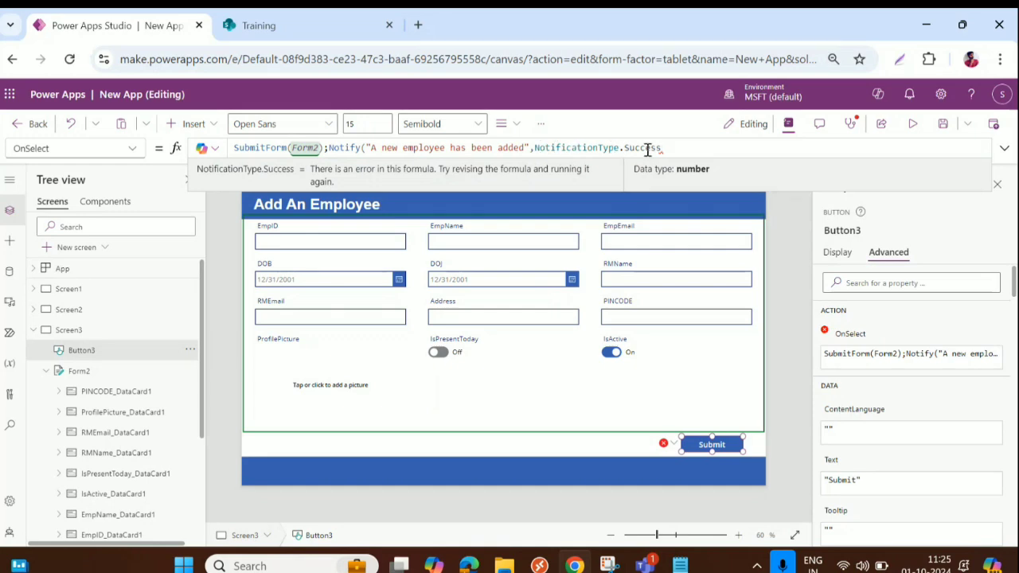
text(,)
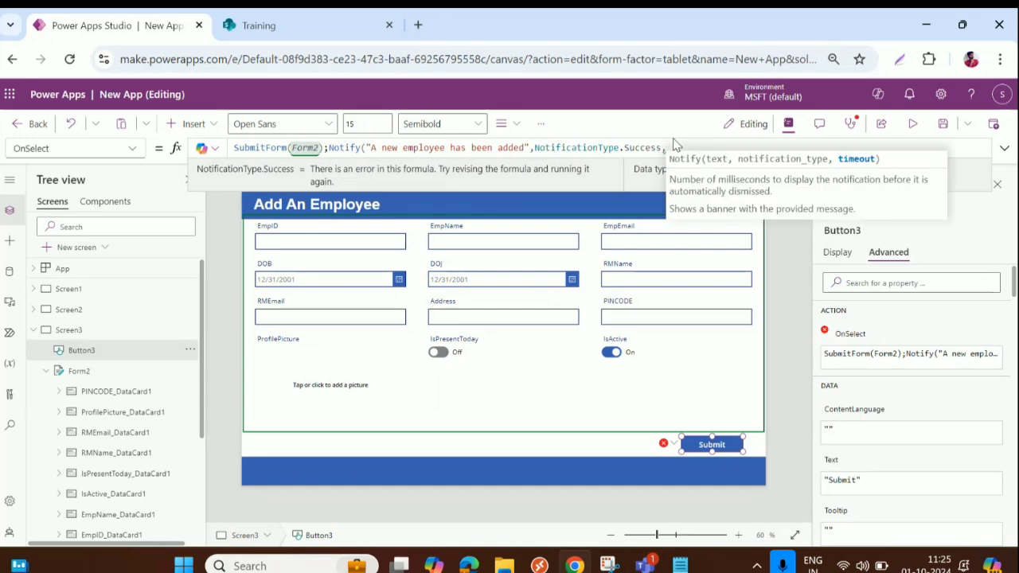
text(2000))
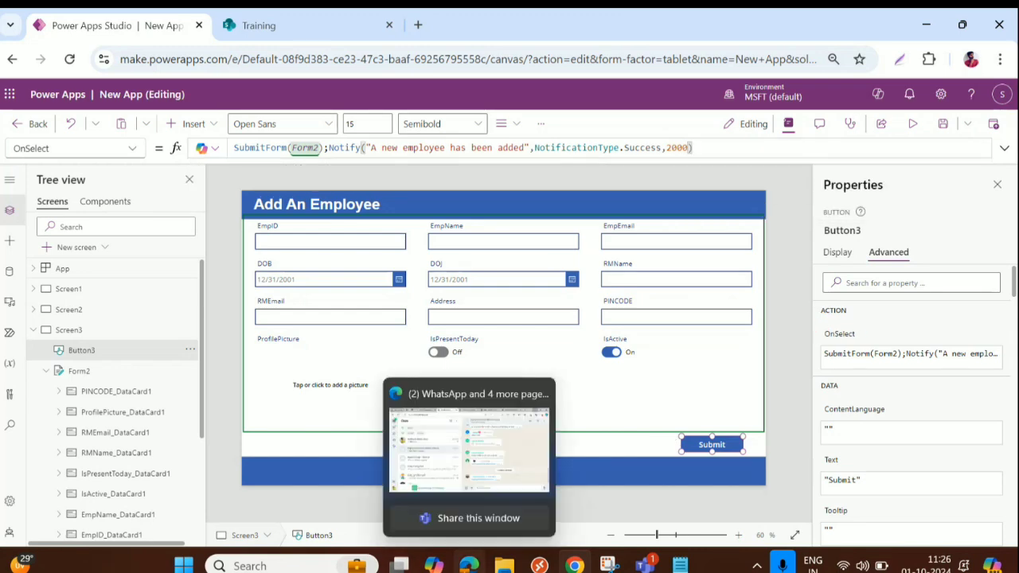
Expand and format the OnSelect formula one argument per line, checking each Notify argument
click(1004, 149)
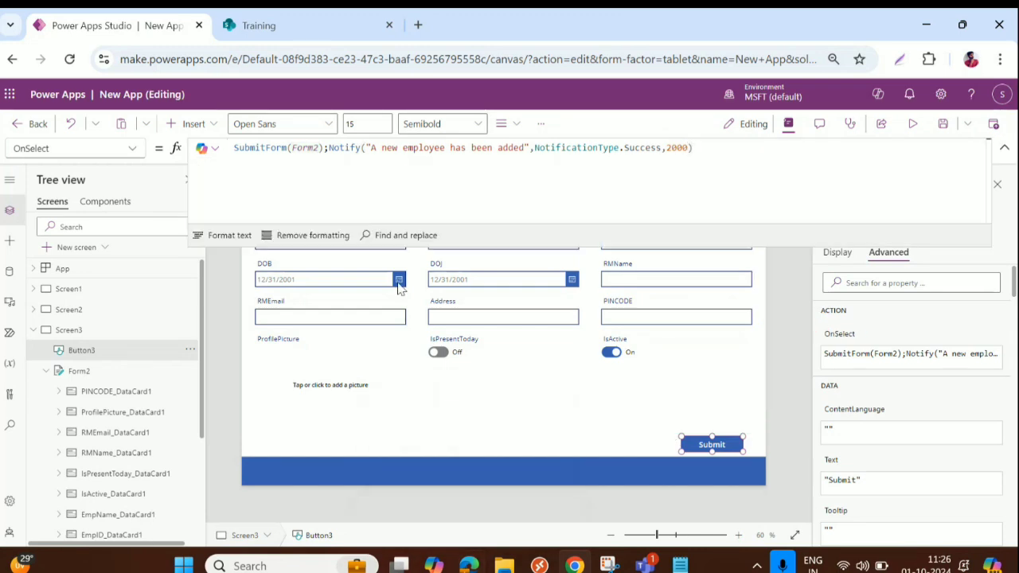
click(227, 236)
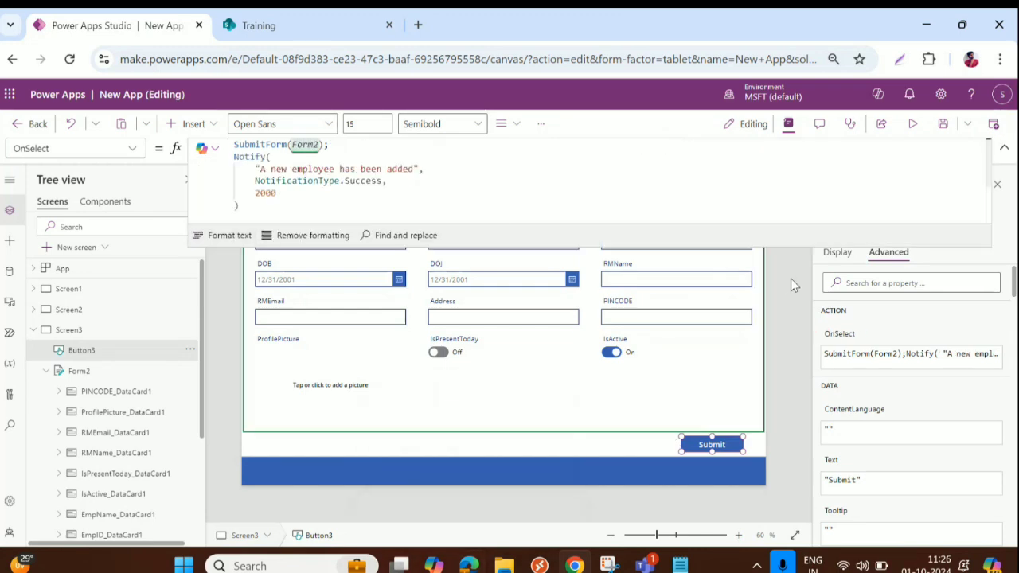
drag(785, 246, 787, 347)
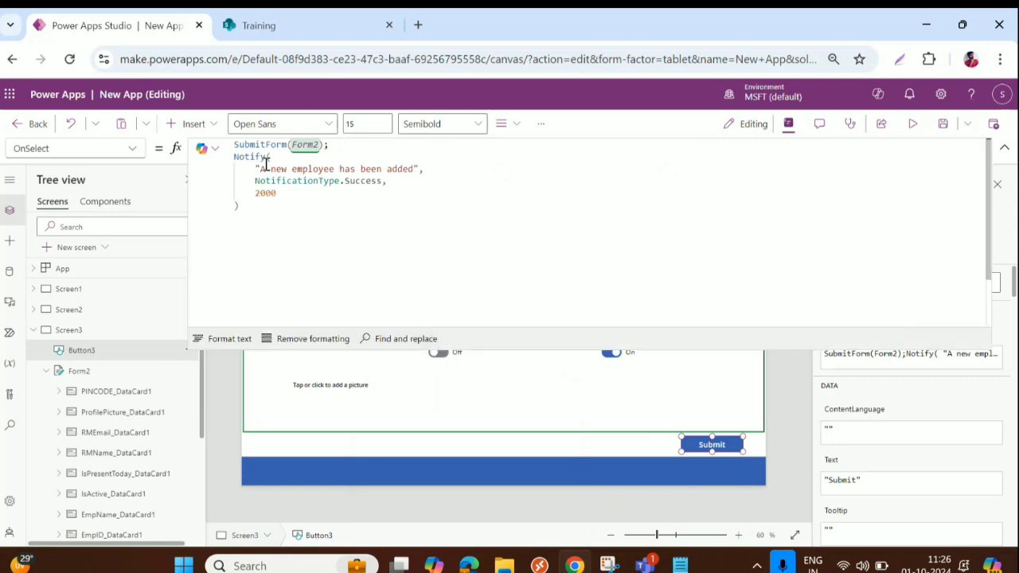
drag(252, 168, 415, 168)
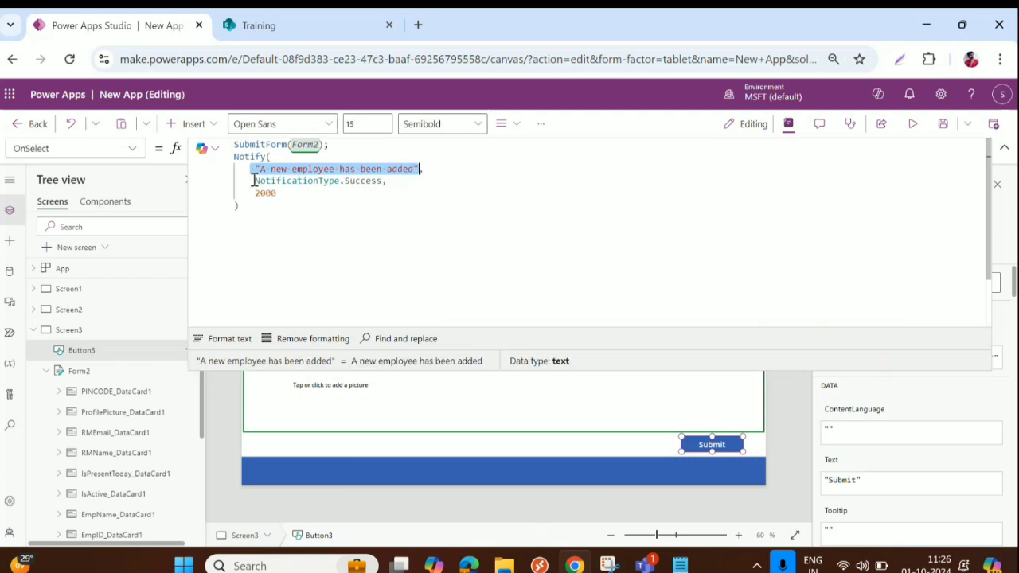
drag(255, 181, 380, 181)
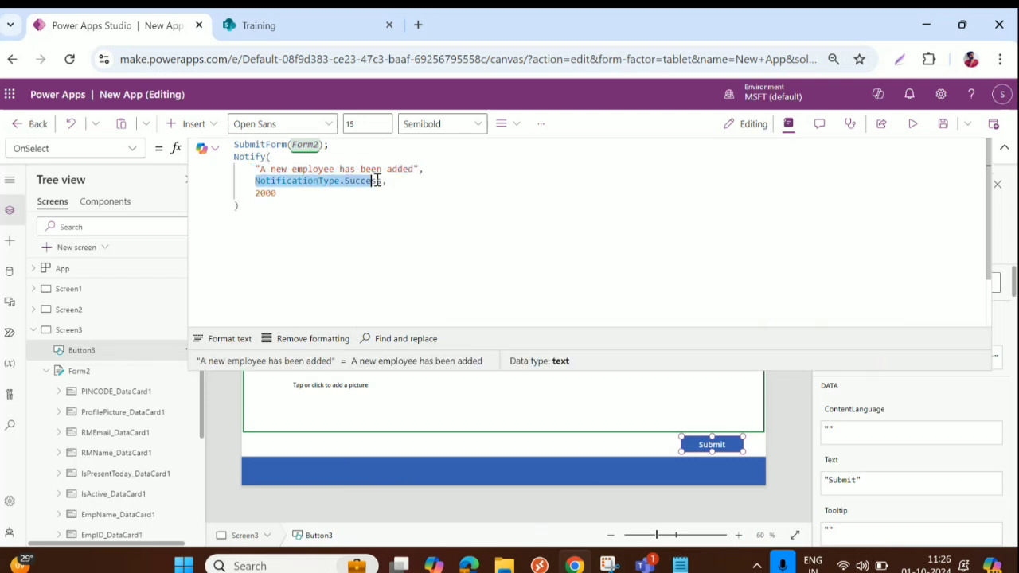
click(266, 193)
drag(266, 194, 294, 191)
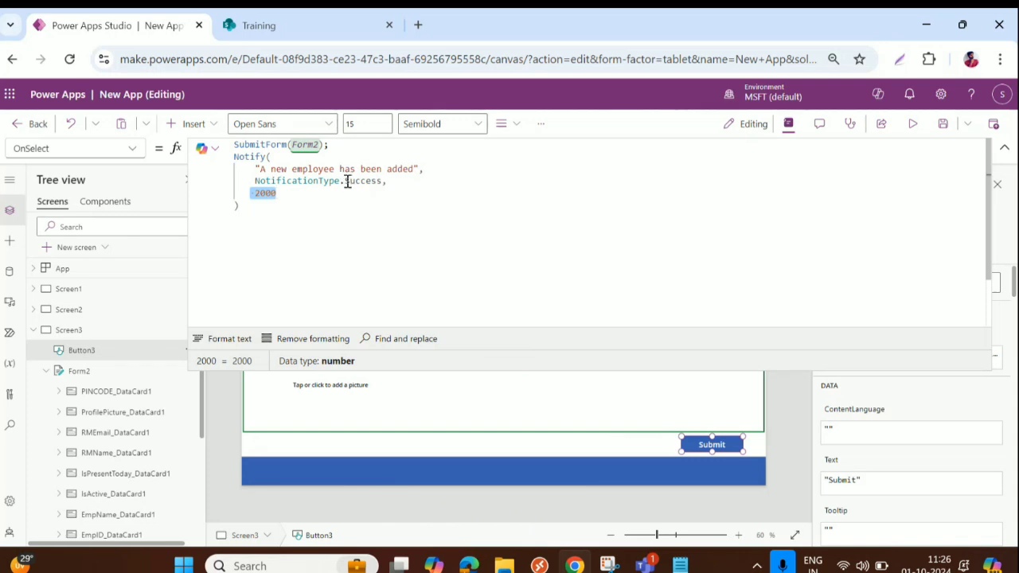
drag(346, 181, 383, 181)
Re-pick NotificationType.Success from autocomplete and collapse the formula editor
click(362, 208)
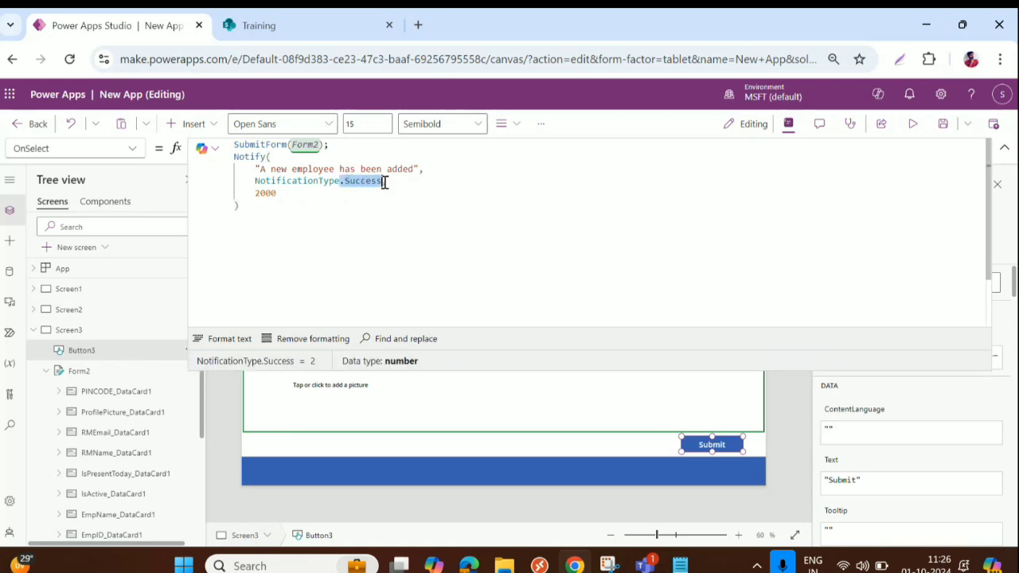
key(BackSpace)
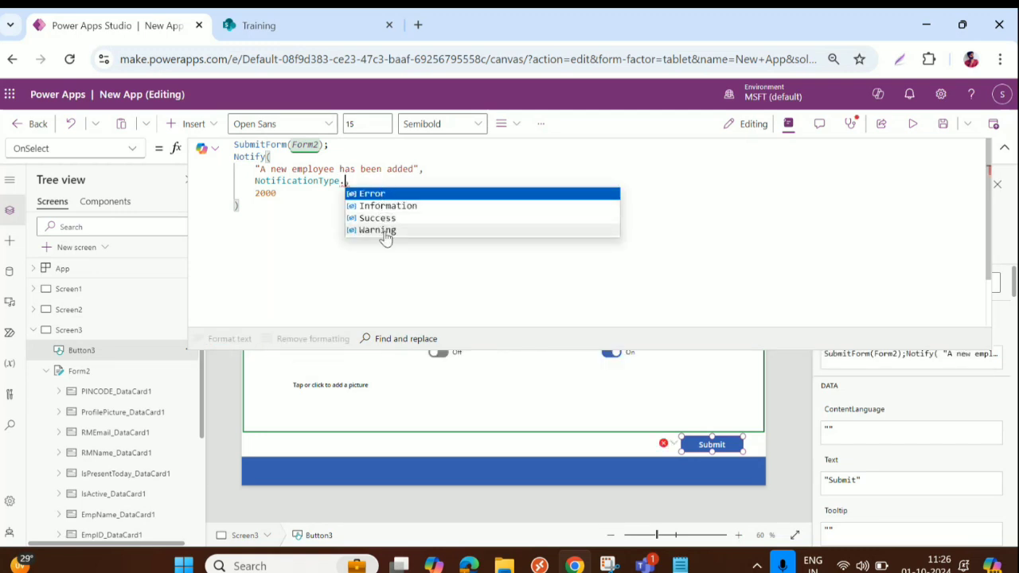
click(382, 218)
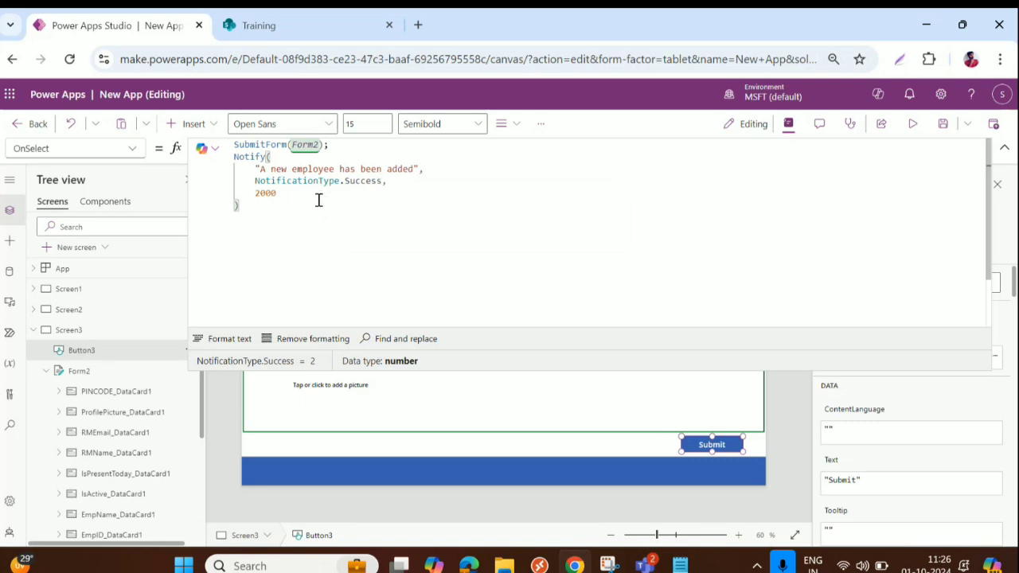
click(237, 344)
click(1005, 149)
Preview the app and type a first character into the EmpID field
click(914, 127)
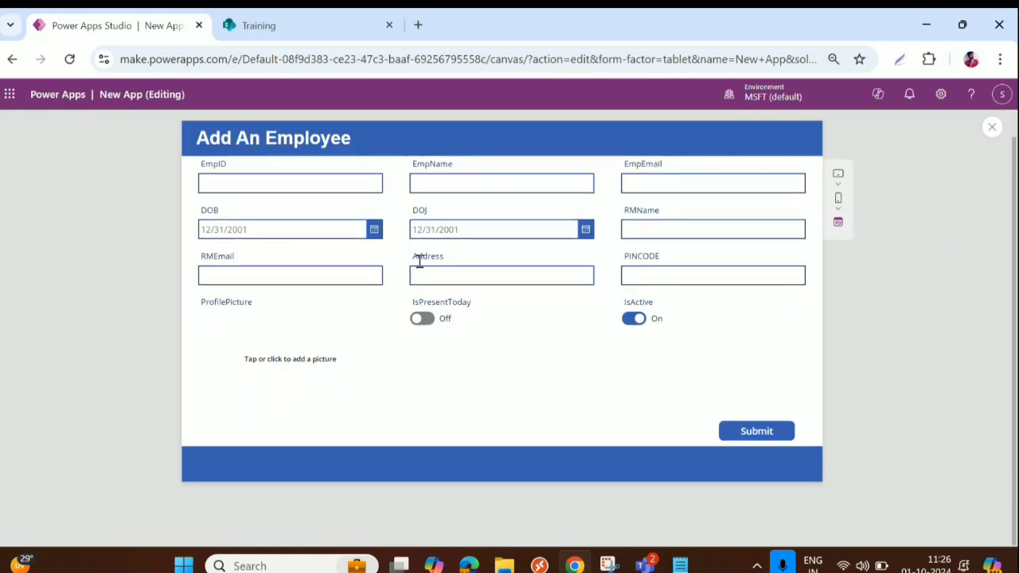
click(252, 207)
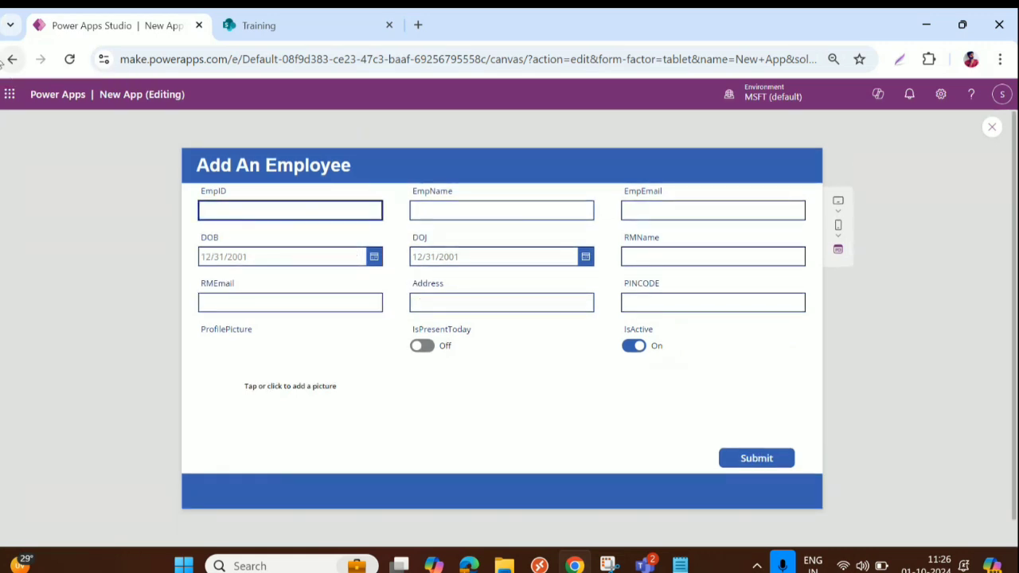
text(T-2024-01)
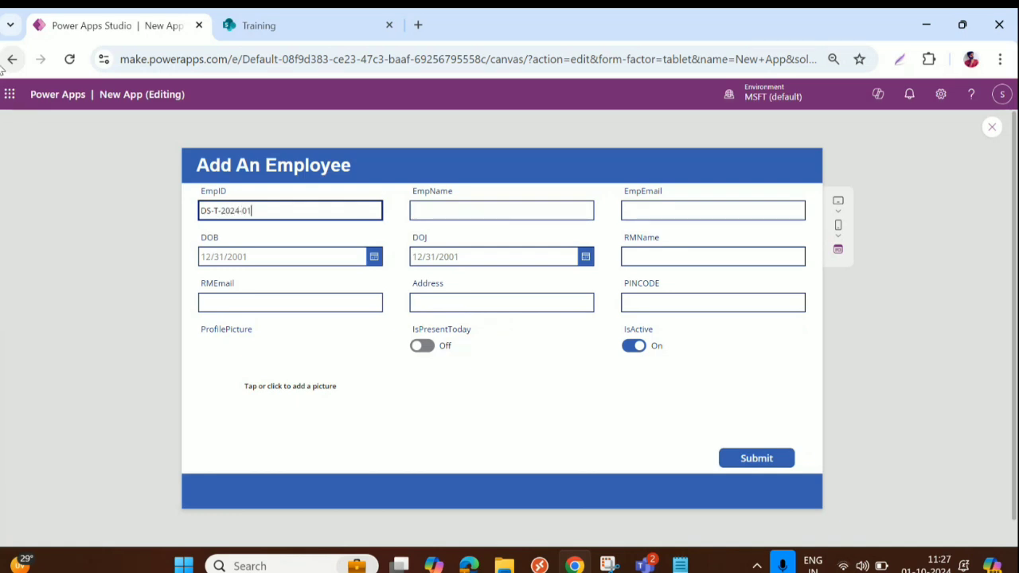
Type the employee's name into the EmpName field
click(453, 207)
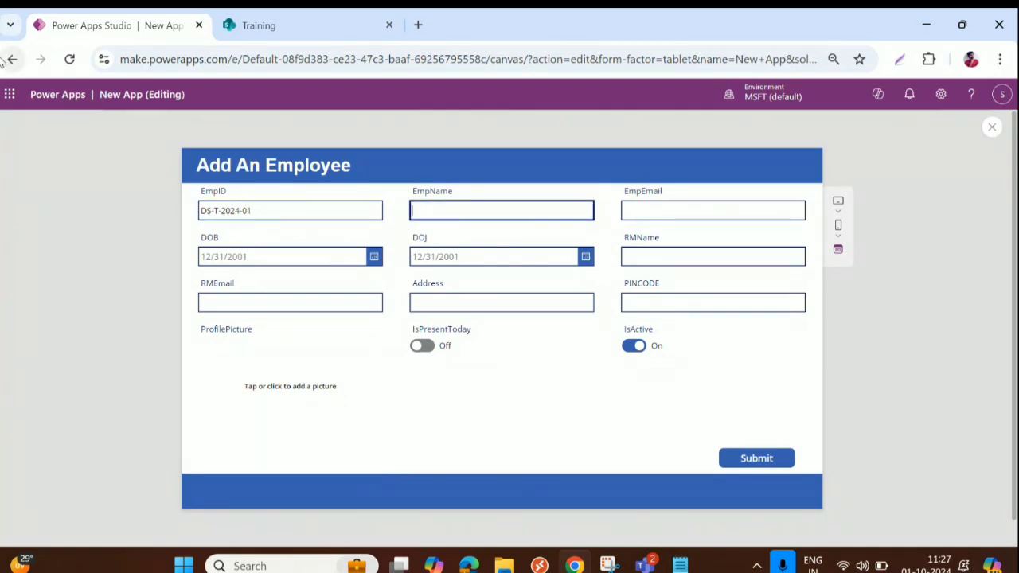
text(Santhosh)
key(shift+Tab)
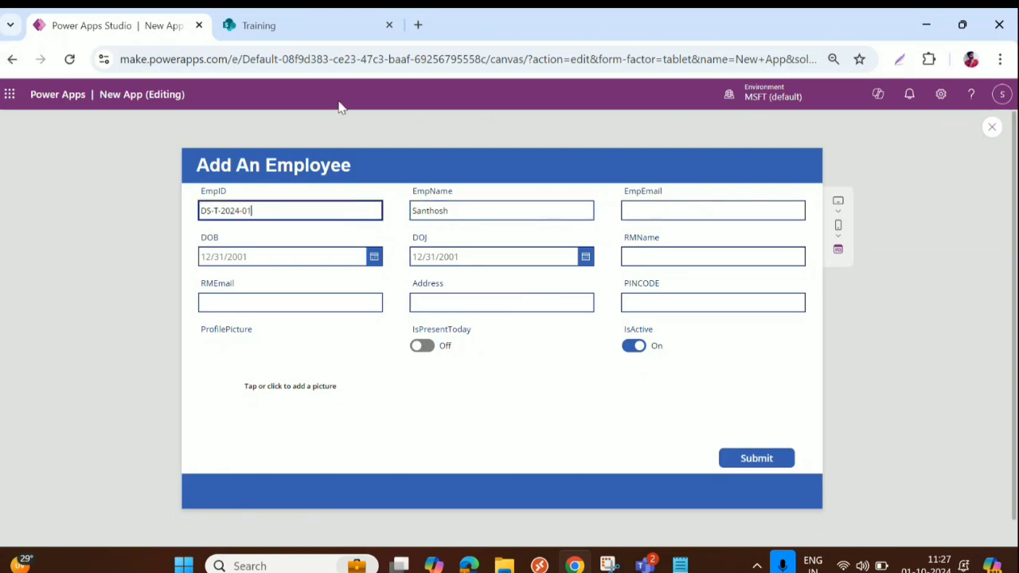
Fill EmpEmail with the work e-mail address copied from the account details flyout
click(671, 211)
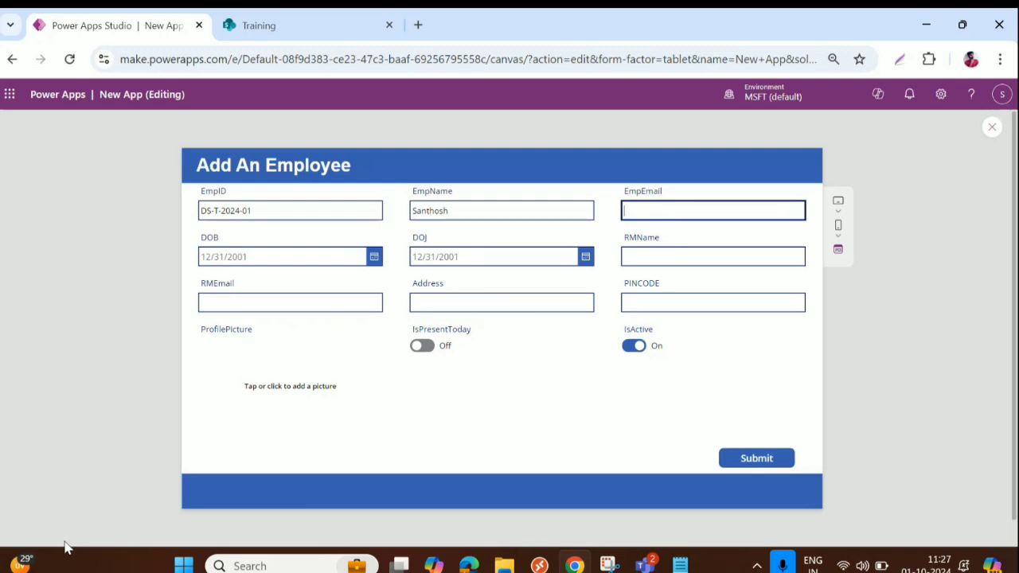
text(santhosh)
click(1003, 94)
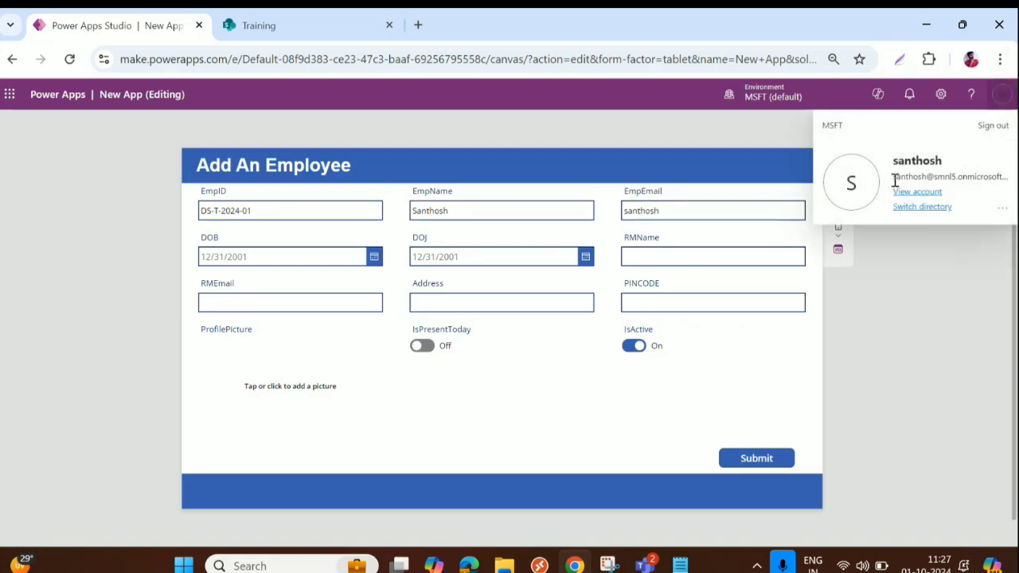
drag(892, 177, 1003, 173)
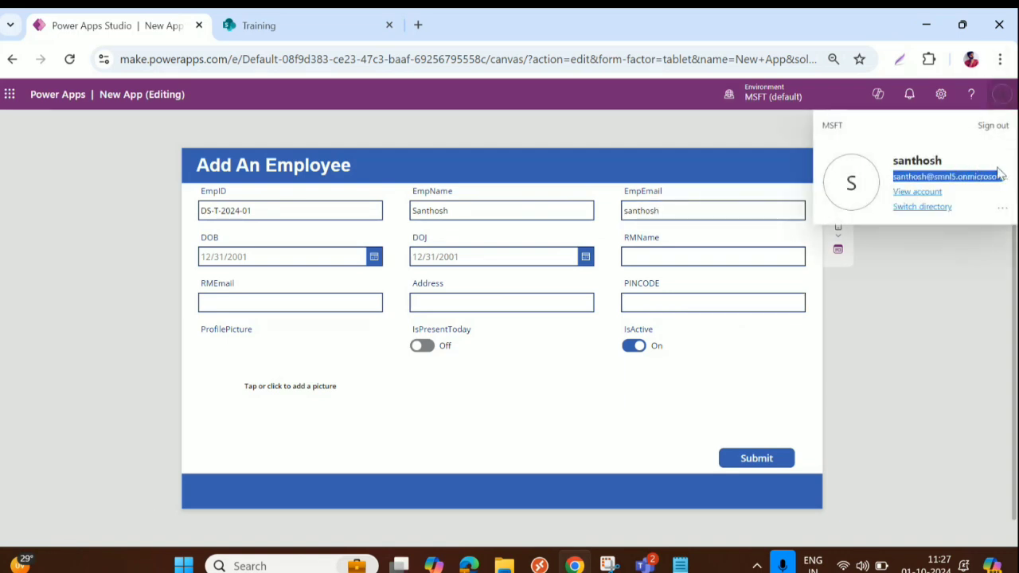
click(714, 216)
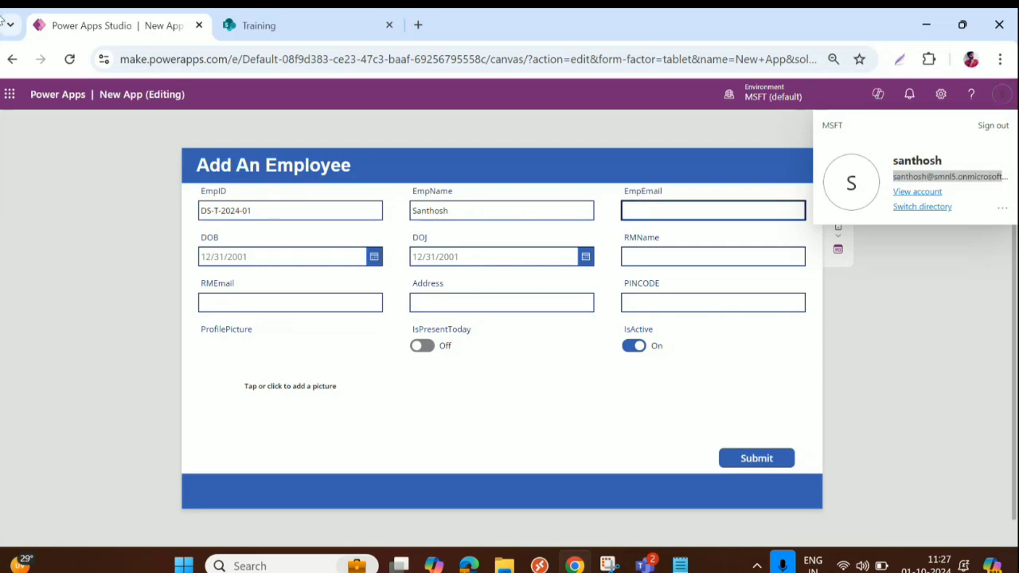
key(ctrl+v)
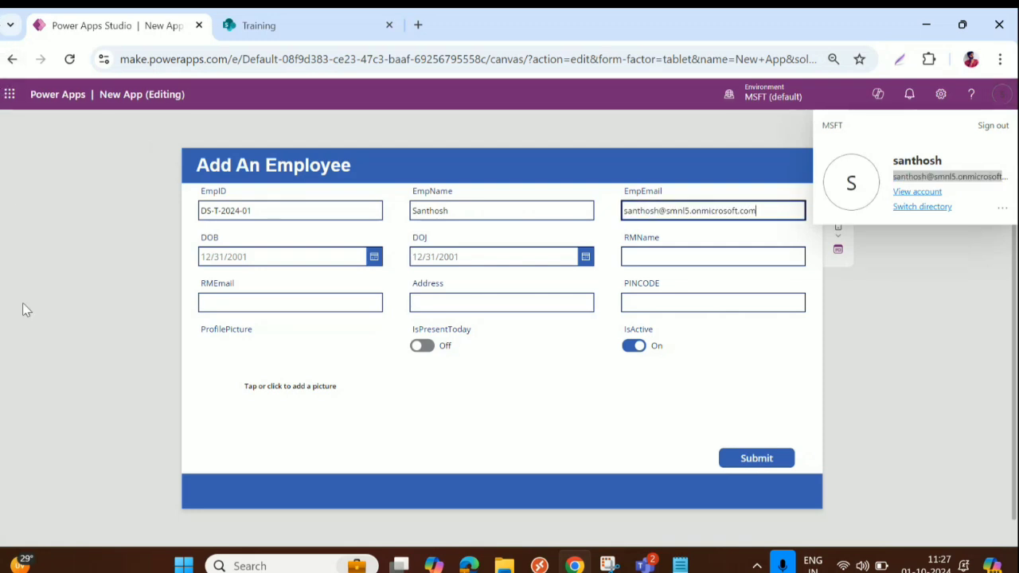
Pick DOB 10/4/2011 and DOJ 9/1/2024 in the date pickers
click(373, 257)
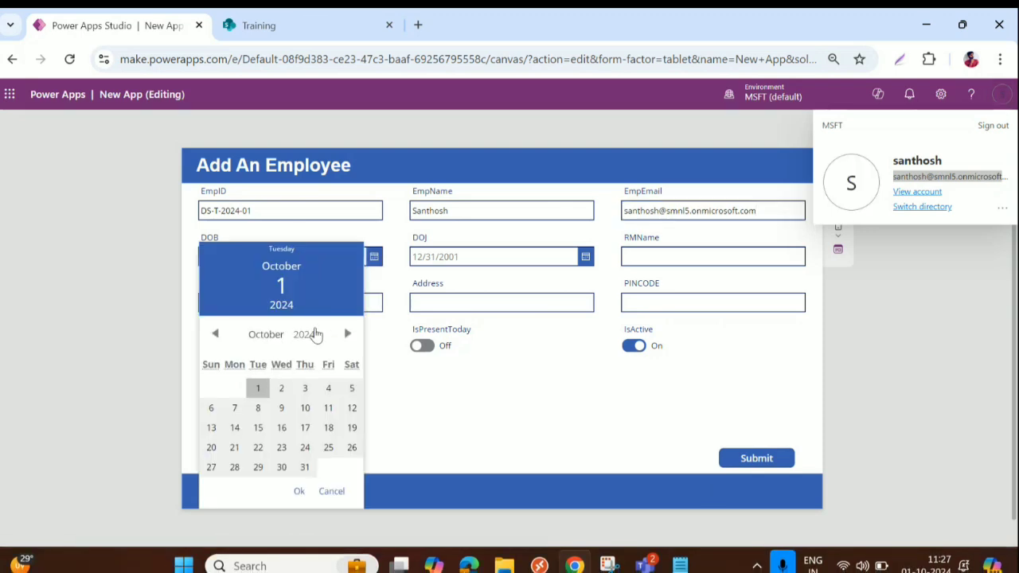
click(315, 334)
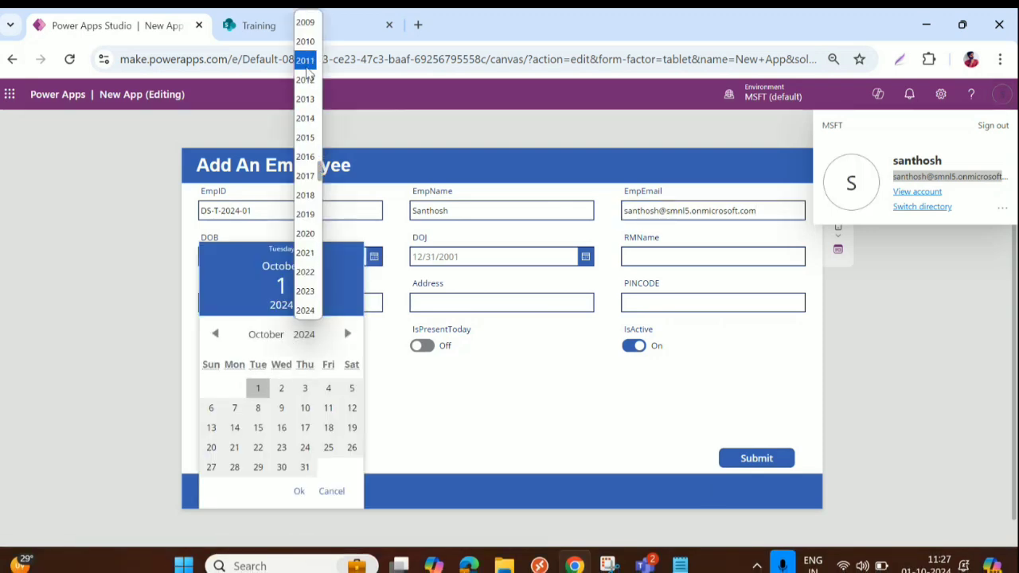
click(306, 60)
click(258, 389)
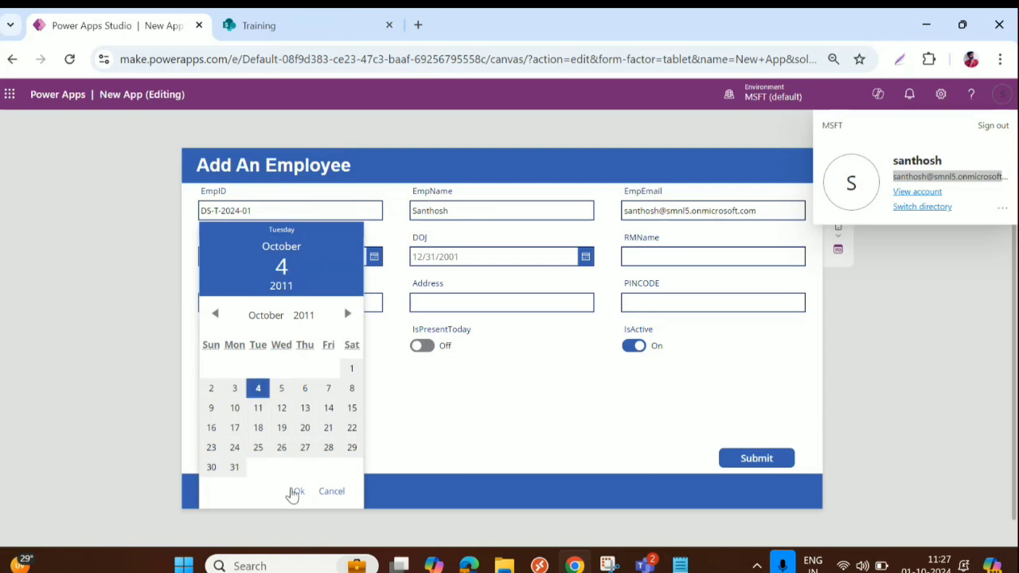
click(296, 492)
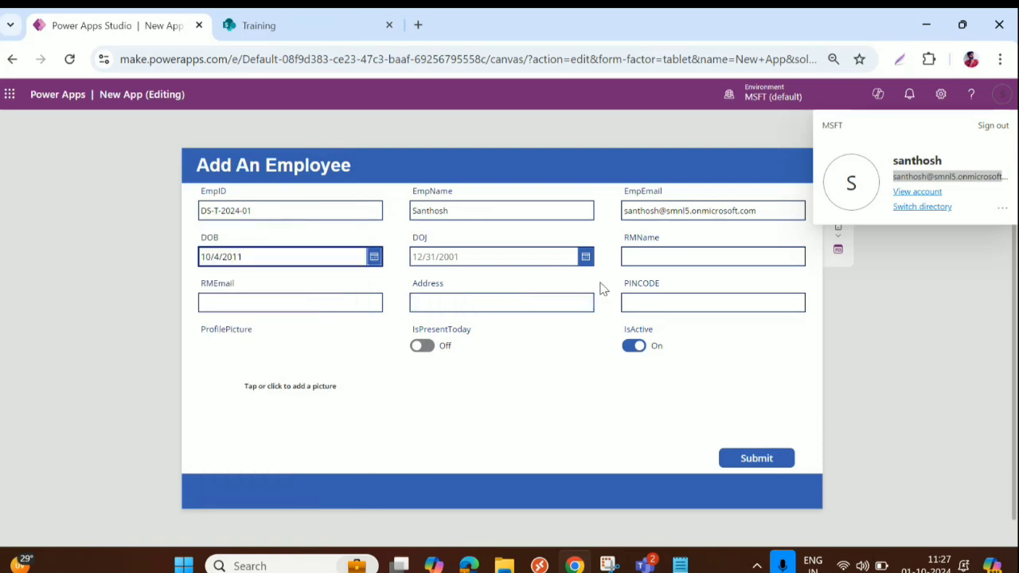
click(584, 258)
click(428, 335)
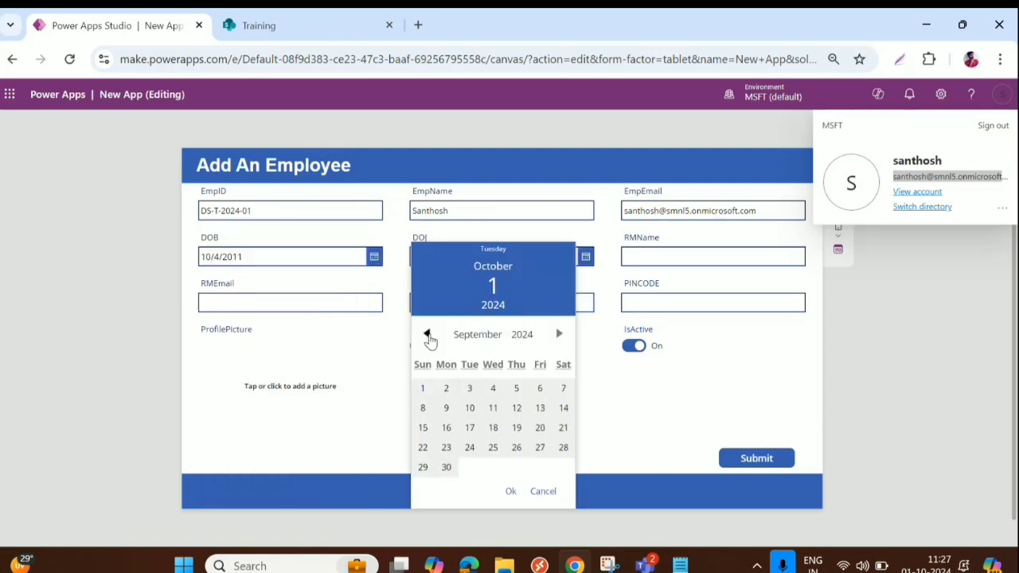
click(421, 387)
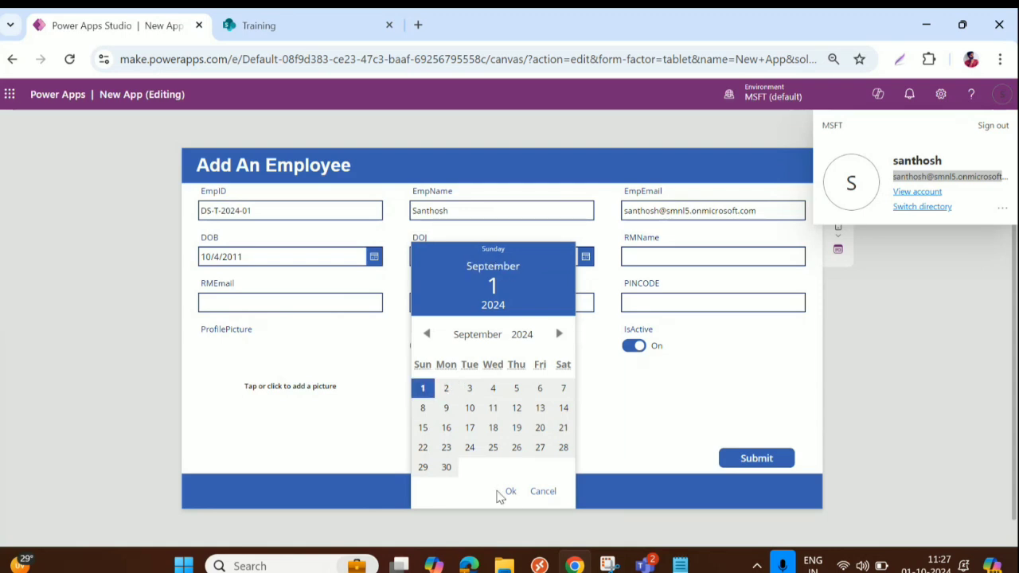
click(508, 492)
Fill in the manager's name and e-mail, Address 'India' and PINCODE 500013
click(667, 257)
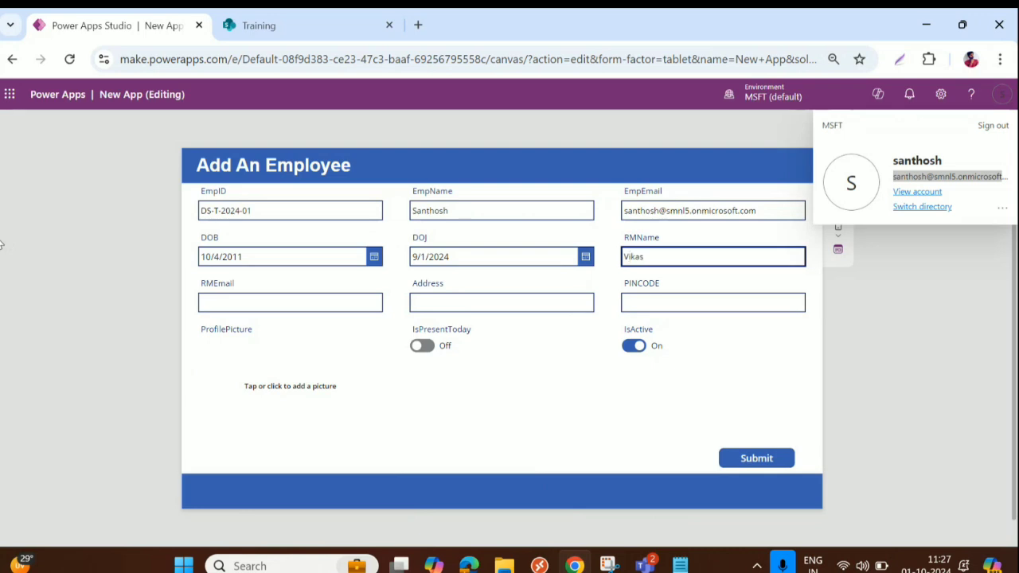
click(238, 304)
key(ctrl+v)
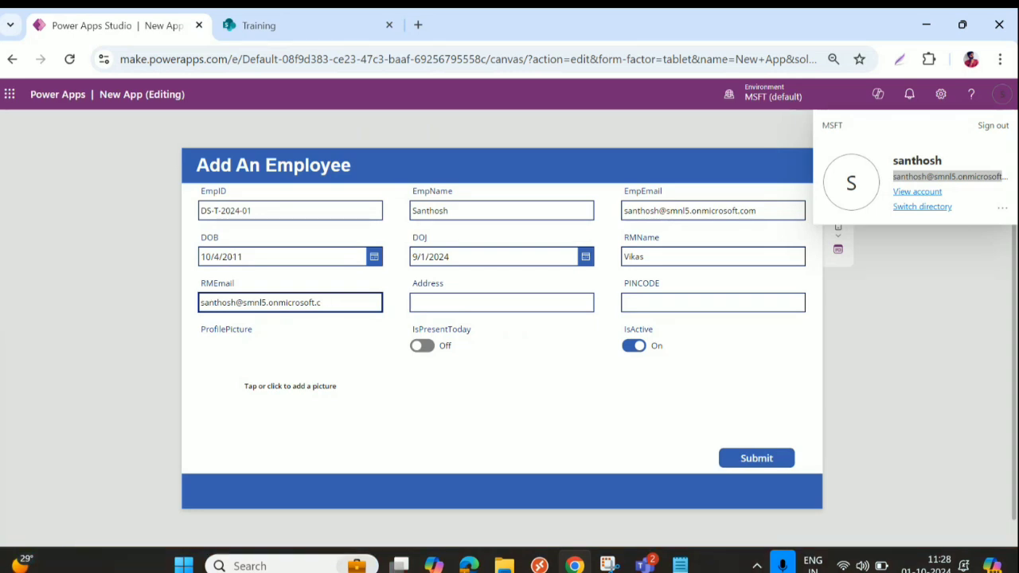
text(om)
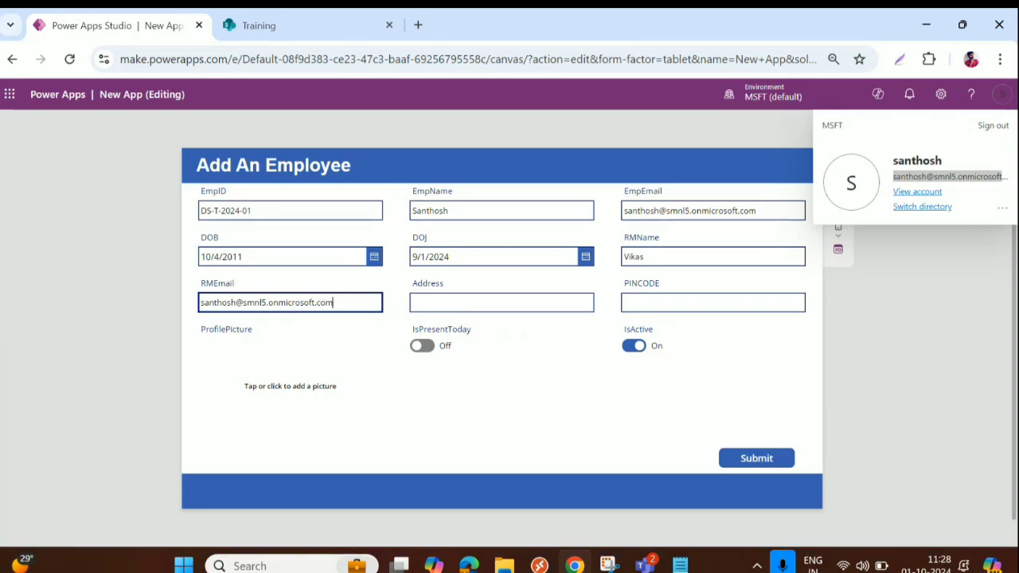
click(437, 309)
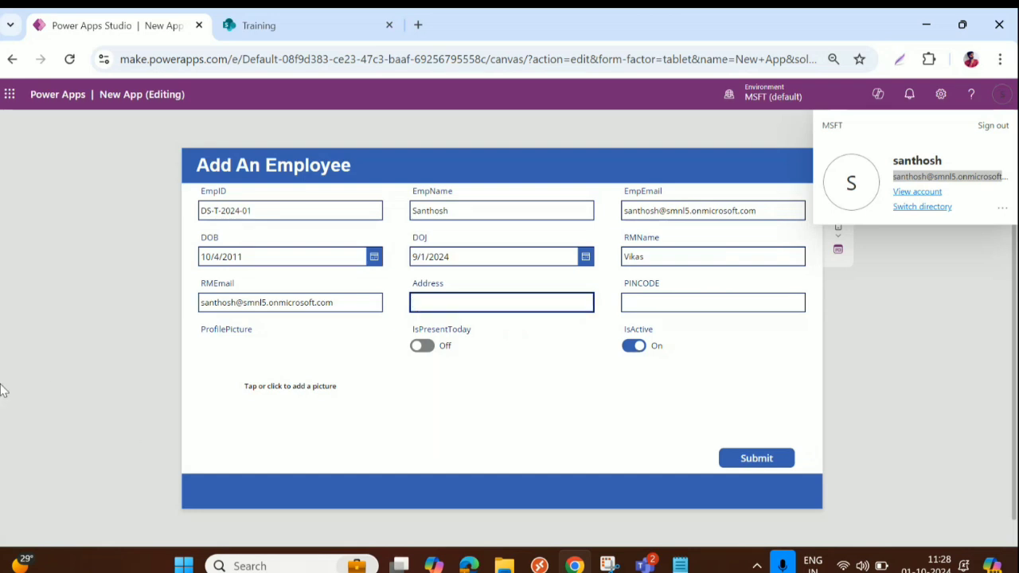
text(India)
key(Tab)
text(5000)
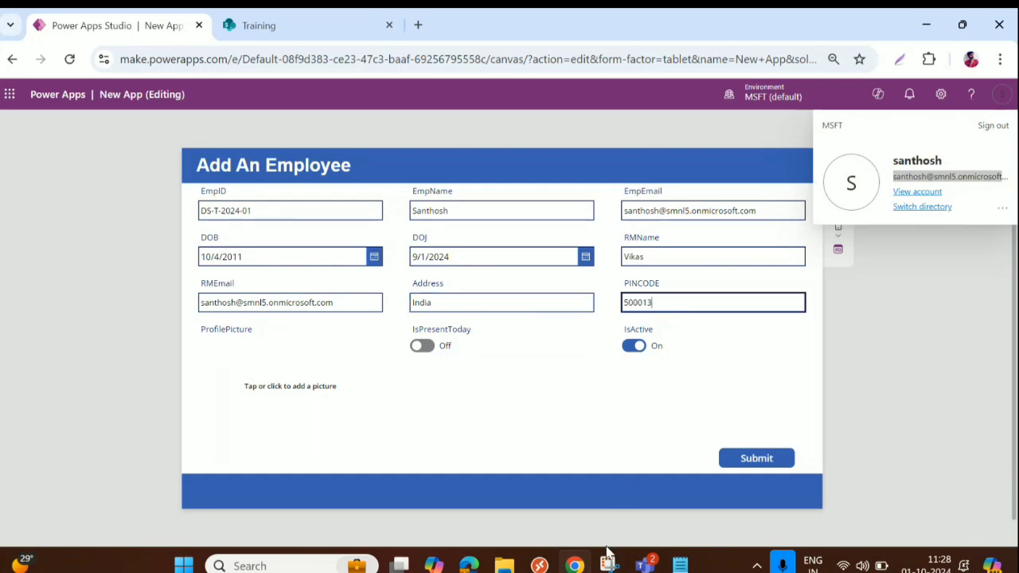
Attach 60111.jpg as the profile picture, turn IsPresentToday on, and submit the employee
click(288, 396)
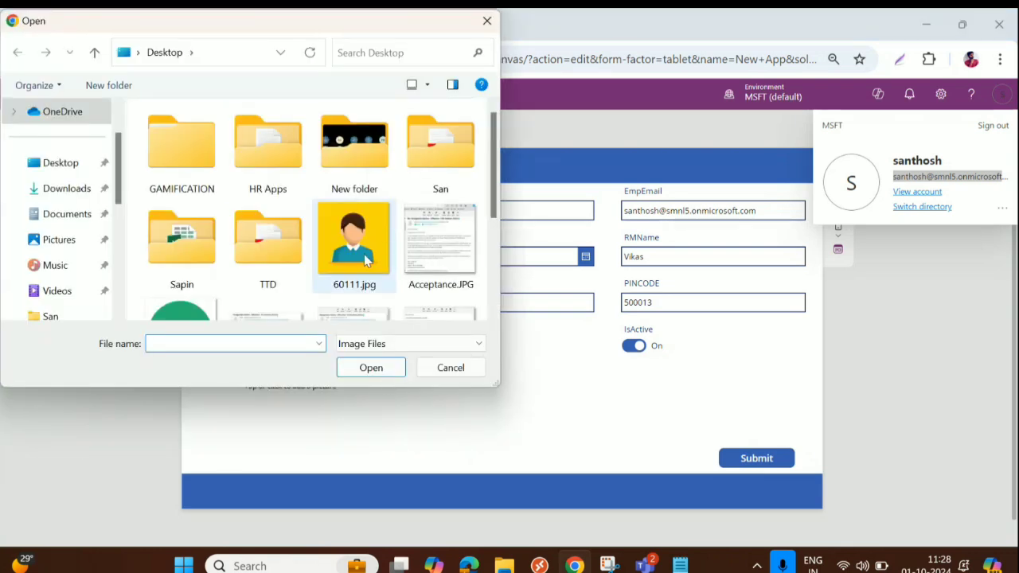
double_click(360, 253)
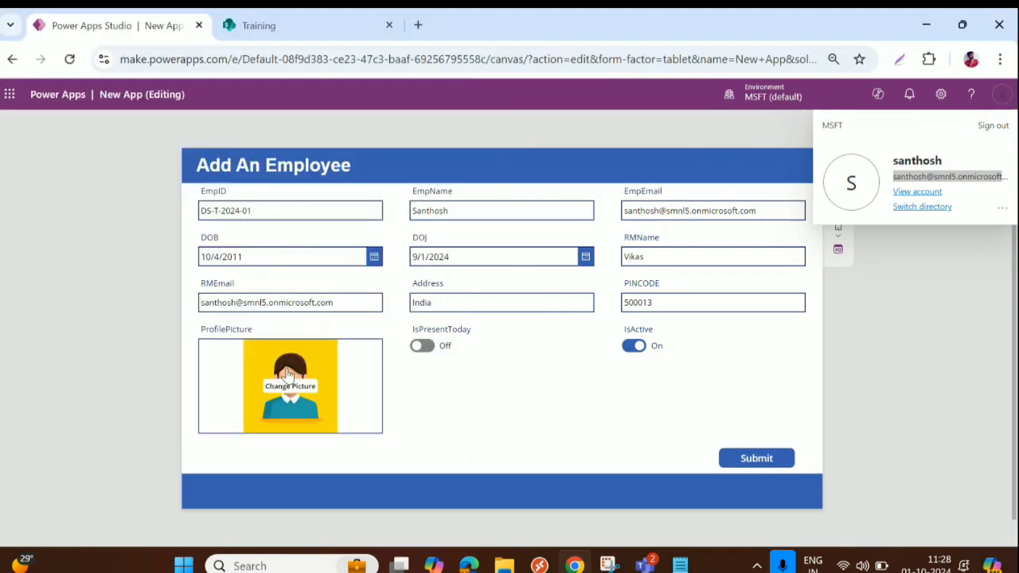
click(440, 350)
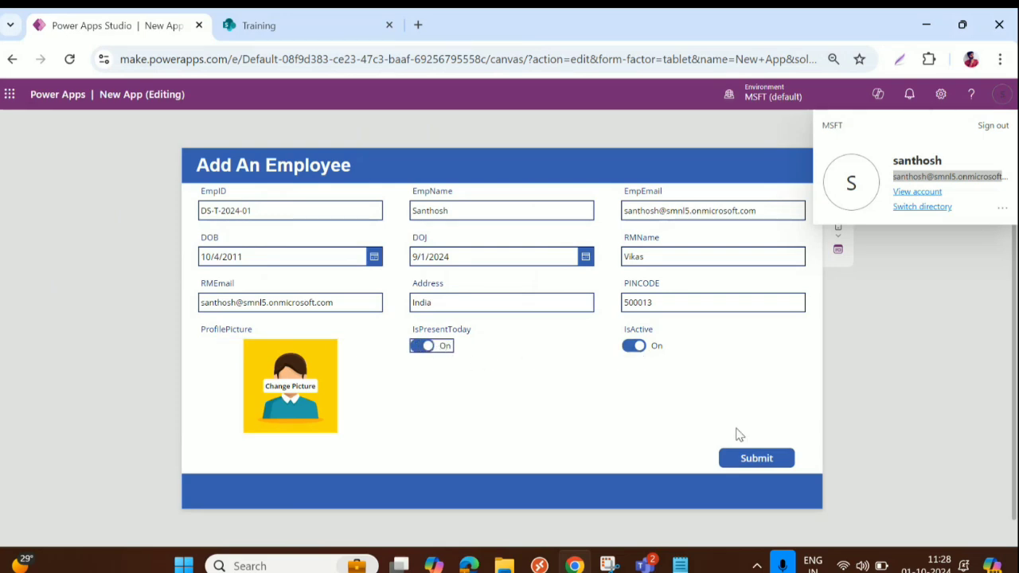
click(752, 456)
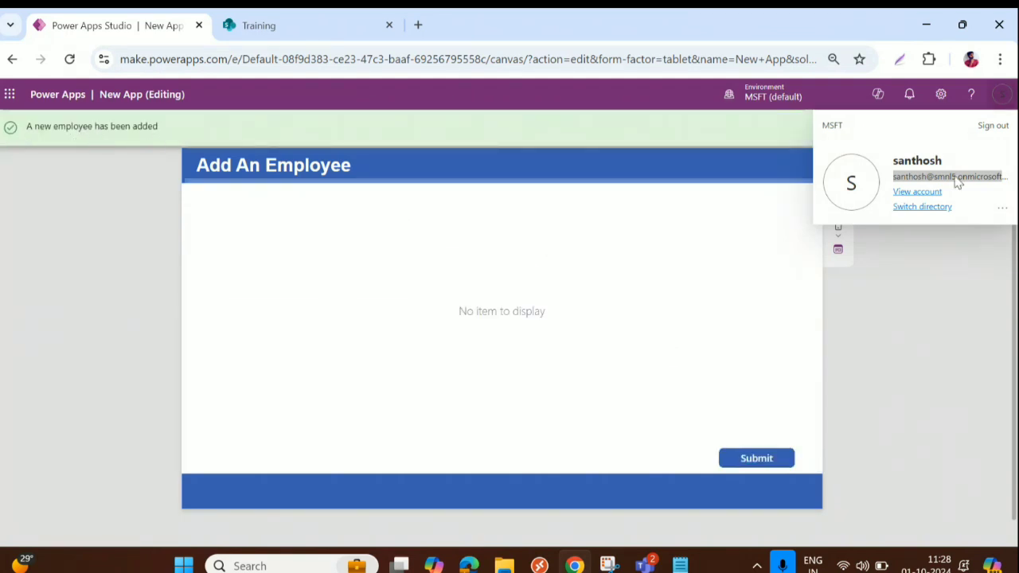
Dismiss the account panel, restore the browser to full screen, and go to the Training site
click(1000, 97)
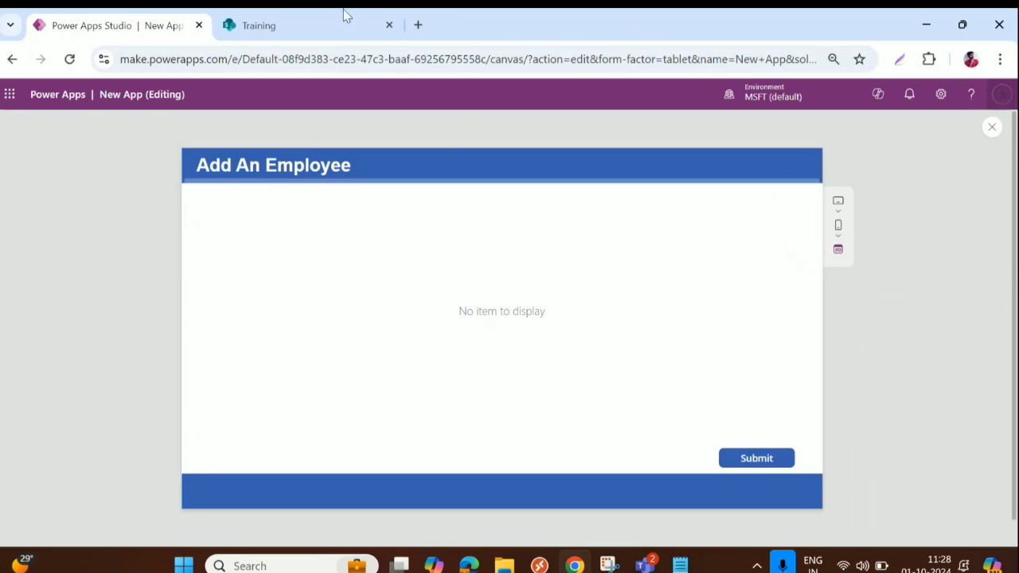
double_click(844, 35)
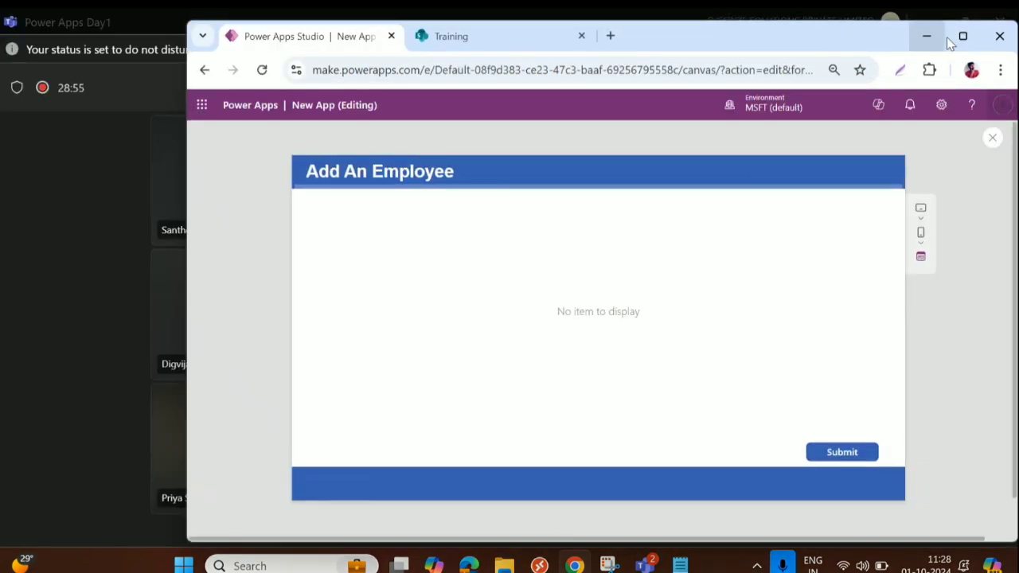
click(960, 36)
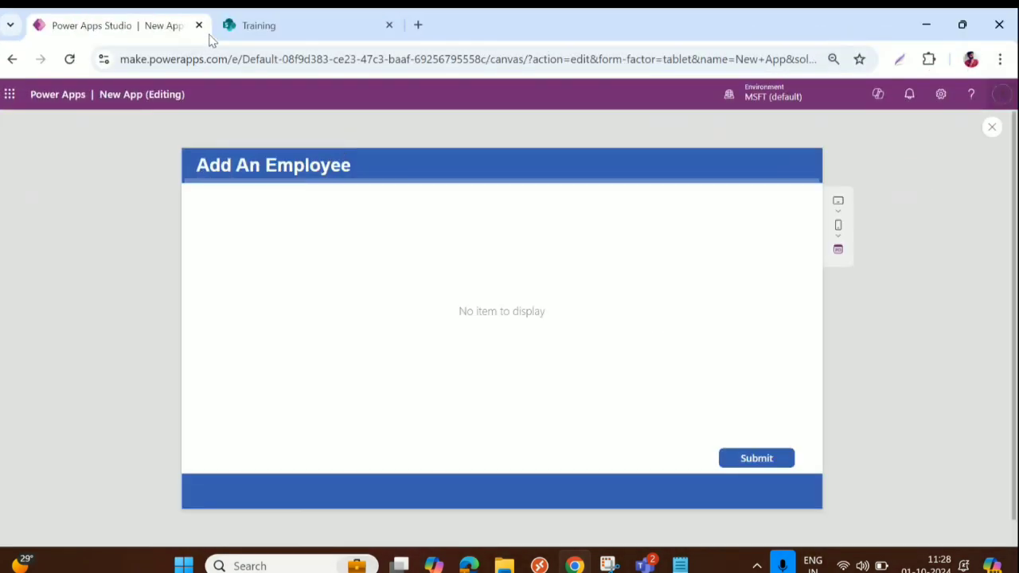
click(285, 27)
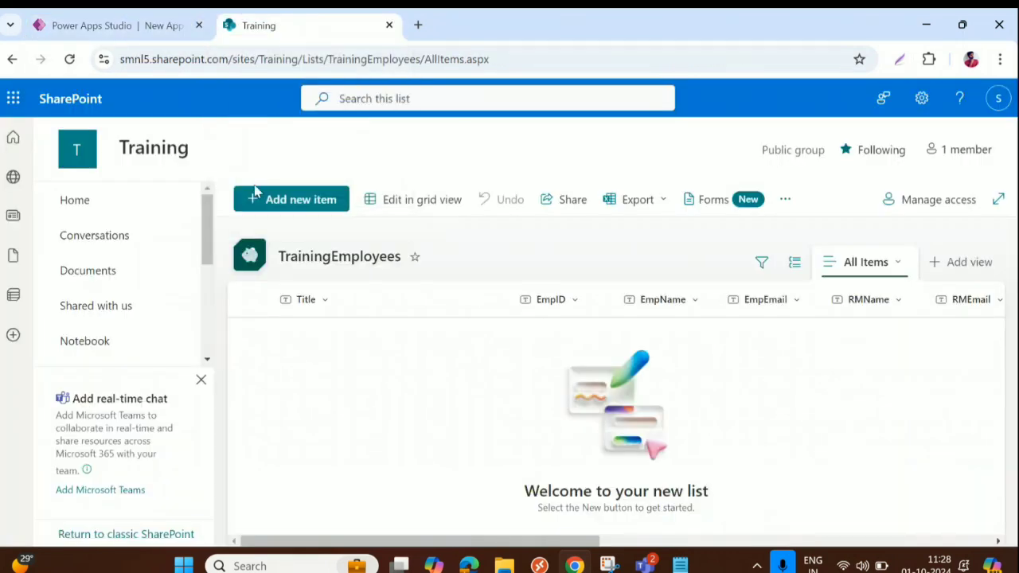
Reload TrainingEmployees, scroll across its columns to verify the new record, and return to Power Apps
click(69, 59)
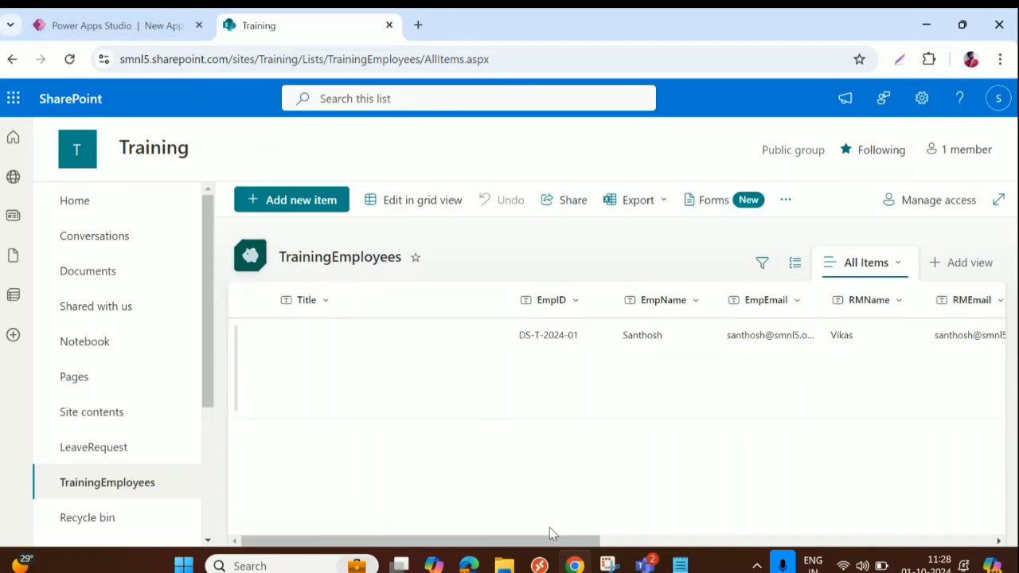
drag(551, 541, 757, 524)
drag(757, 524, 956, 516)
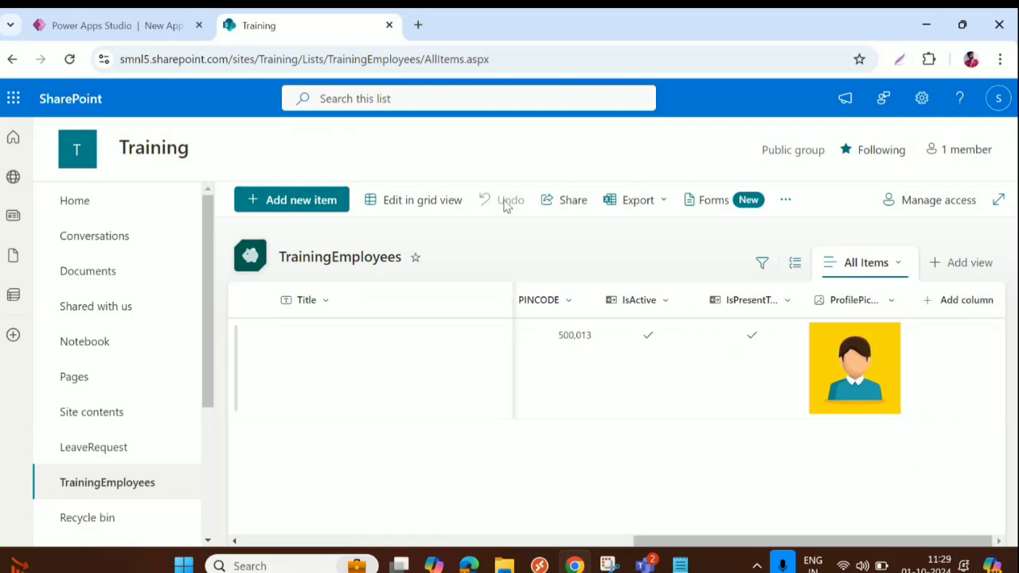
click(154, 30)
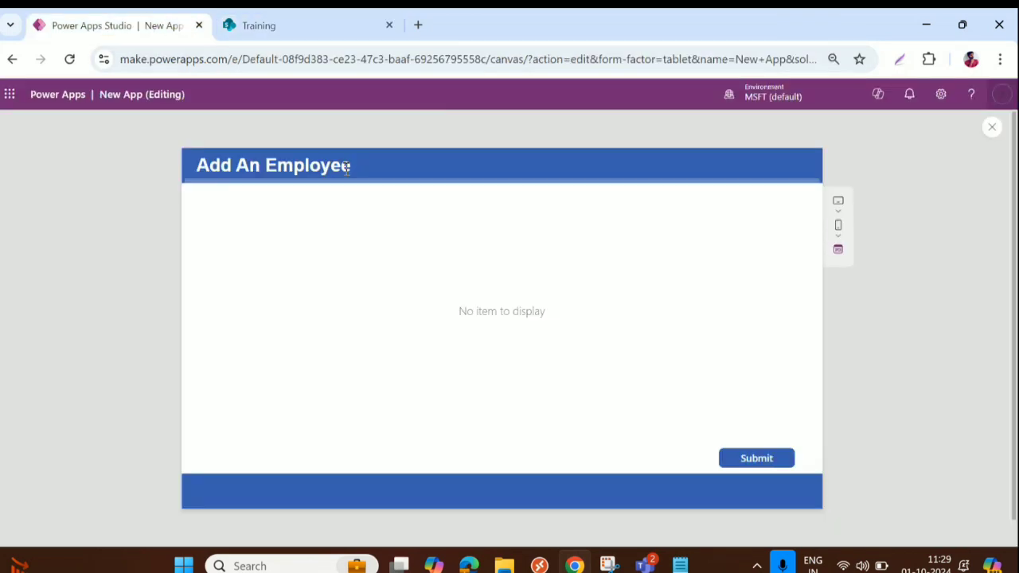
Close the preview and add a new blank screen
click(992, 127)
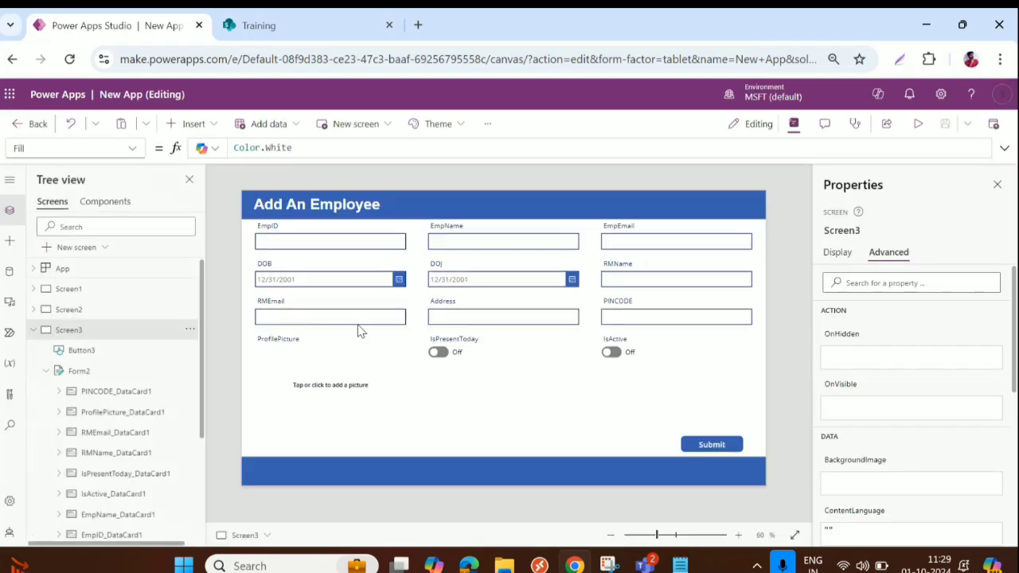
click(32, 329)
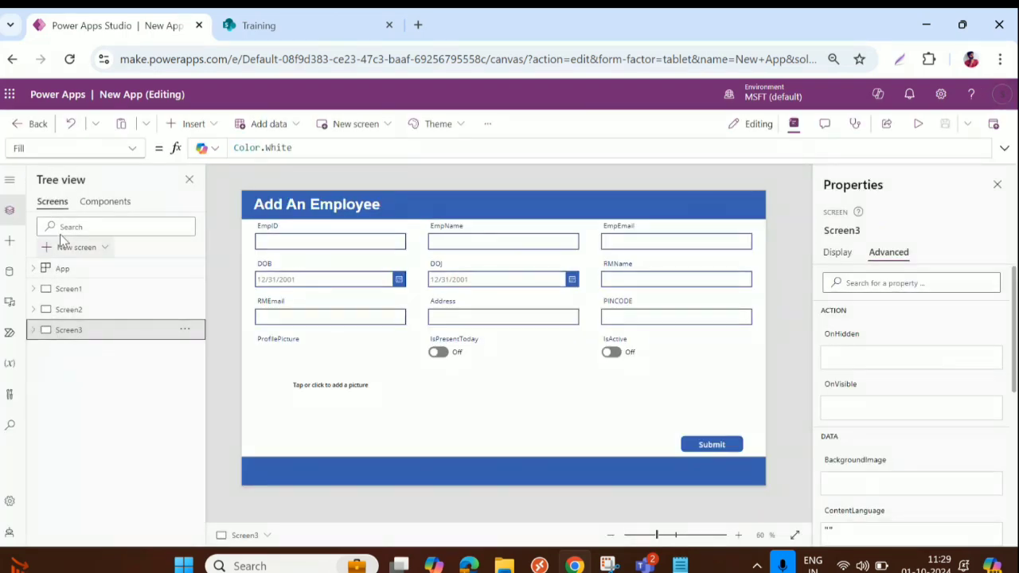
click(76, 246)
click(170, 244)
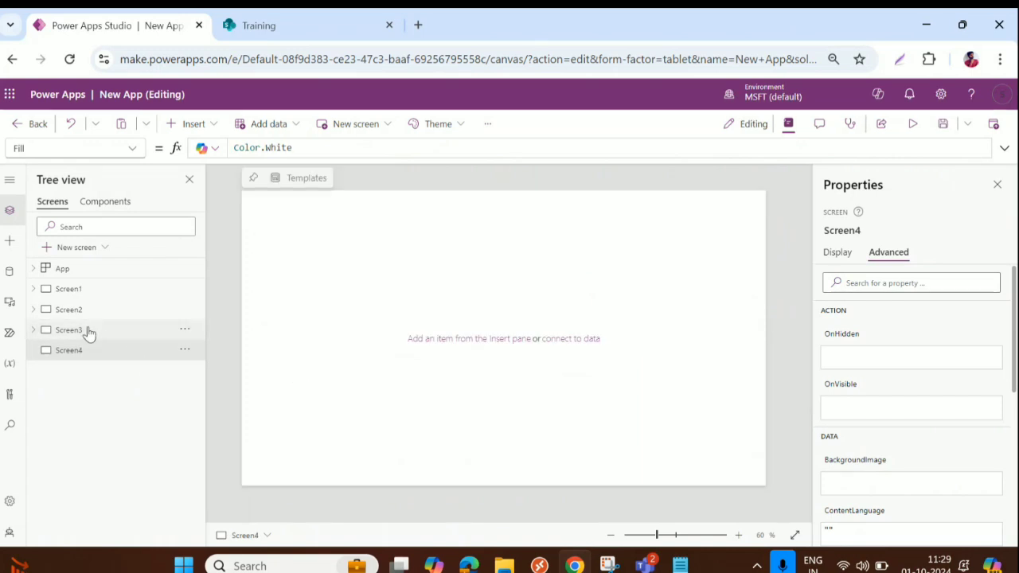
Copy Screen3's blue header bar onto the new screen as top and bottom bars
click(67, 329)
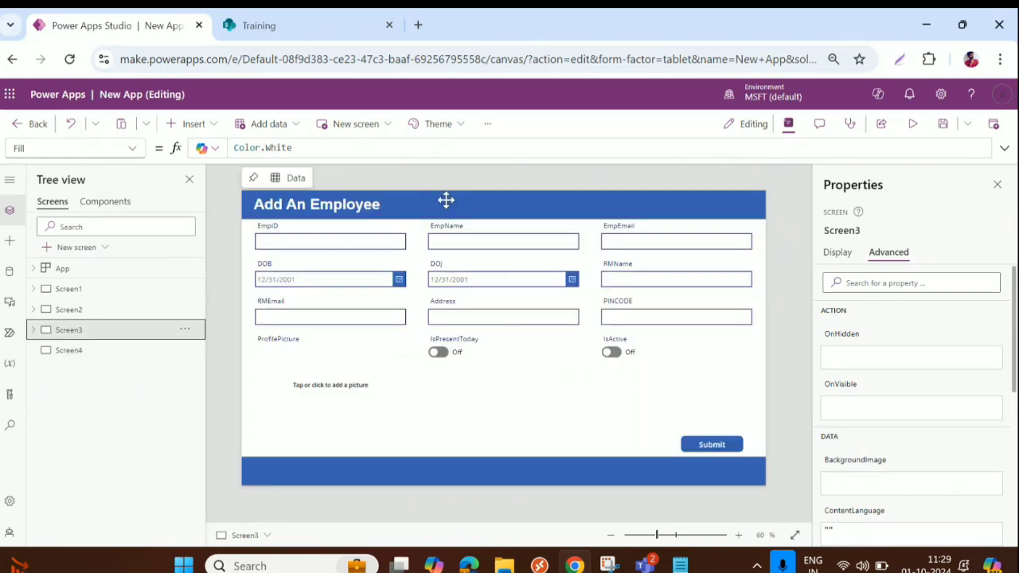
click(448, 201)
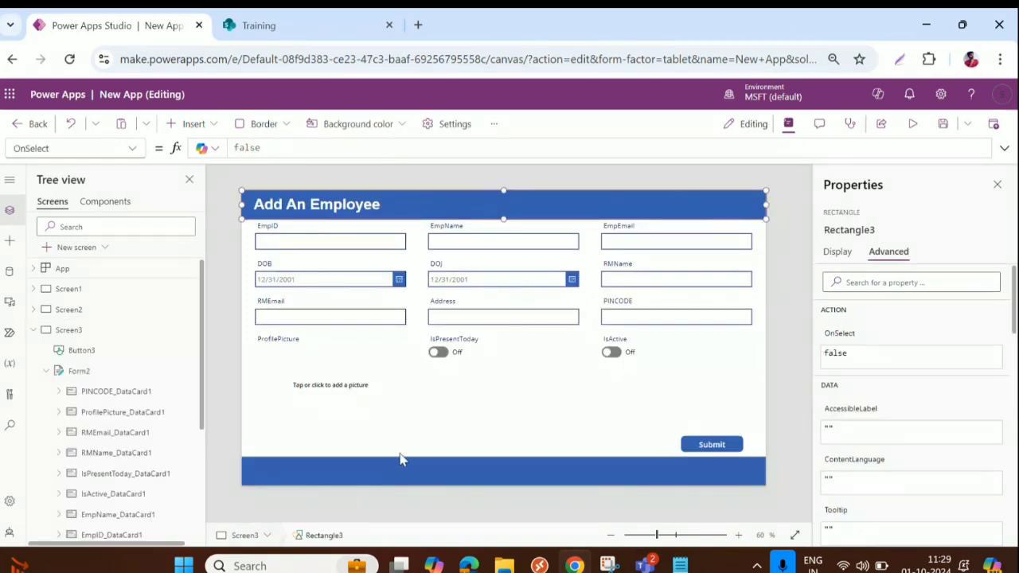
click(33, 329)
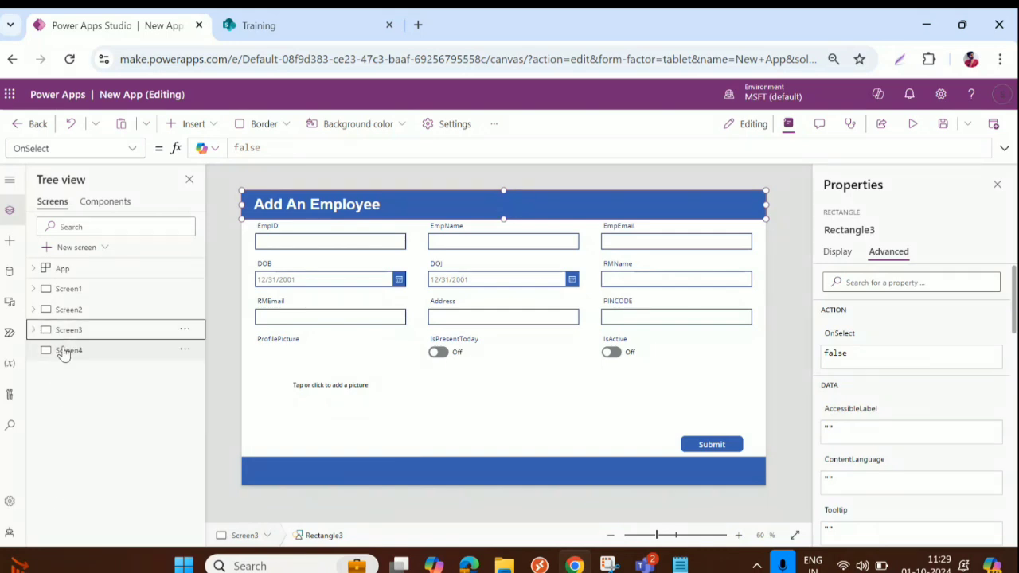
click(76, 354)
key(ctrl+v)
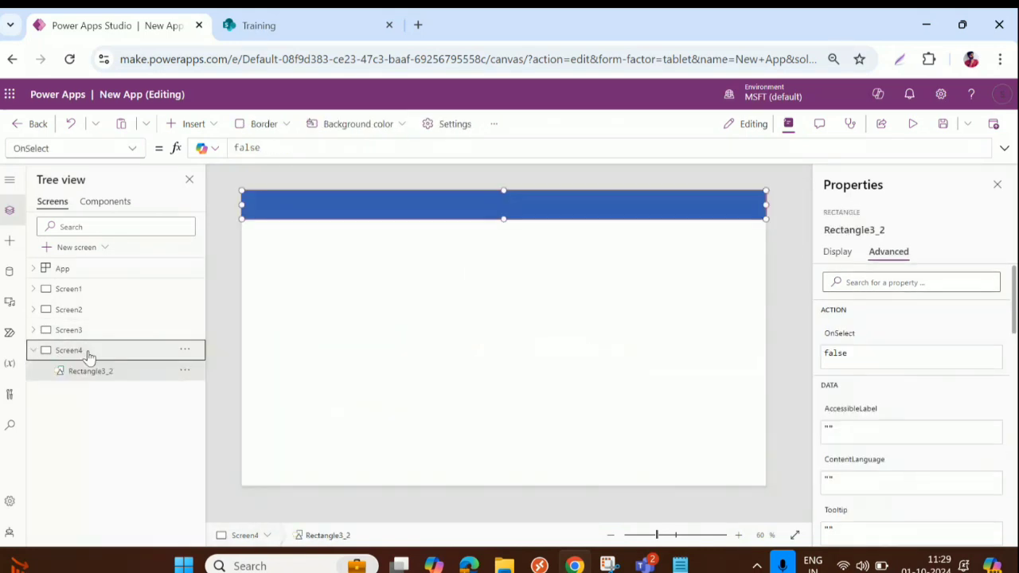
key(ctrl+v)
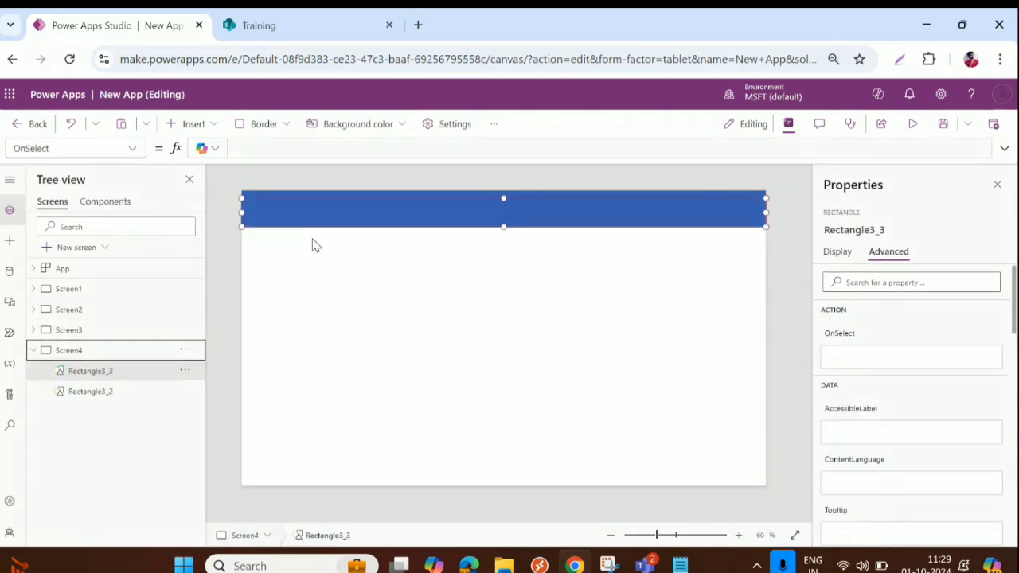
drag(343, 216, 350, 473)
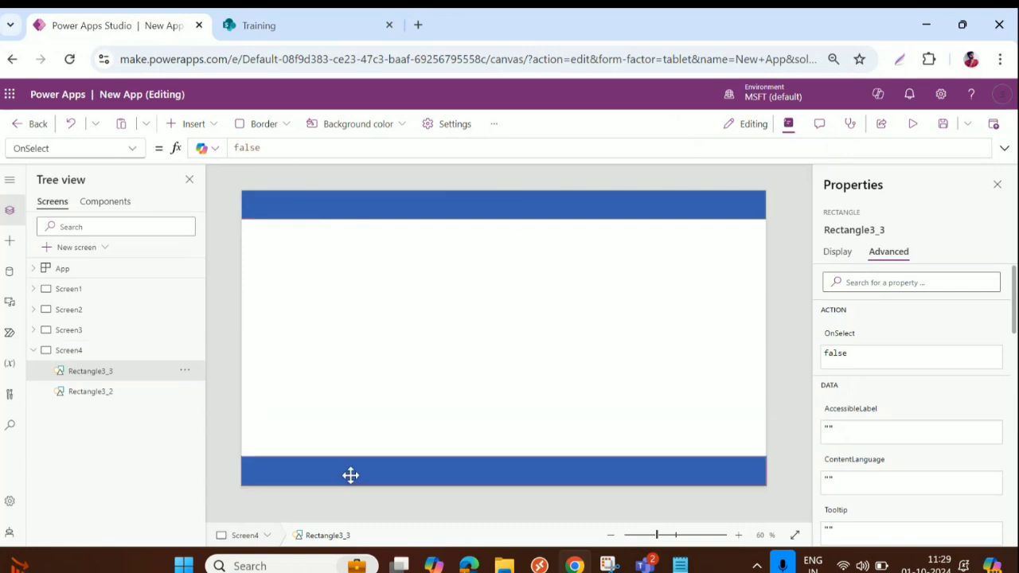
Paste the Add An Employee title onto the new screen and retitle it 'Employee List'
click(60, 332)
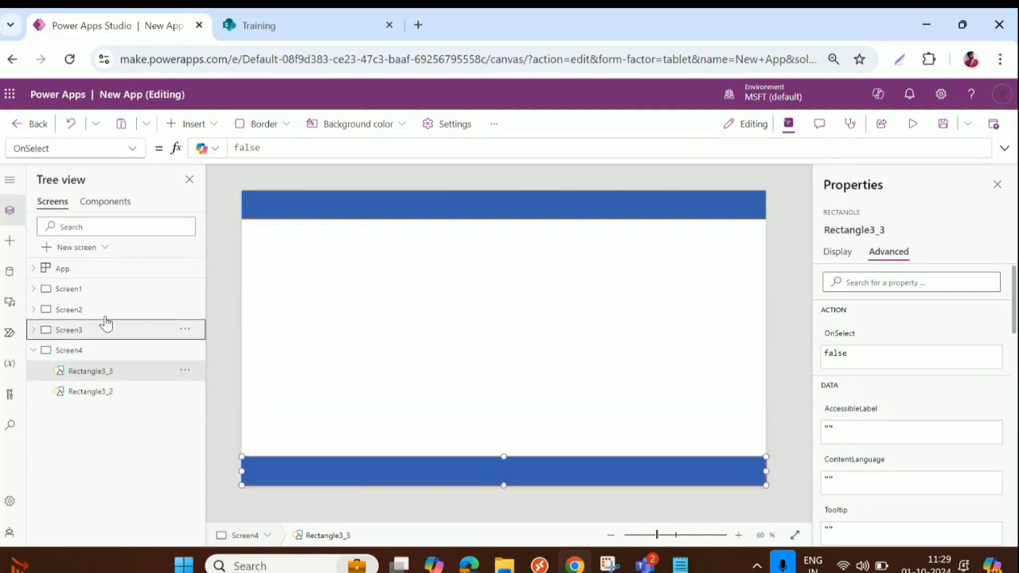
click(311, 205)
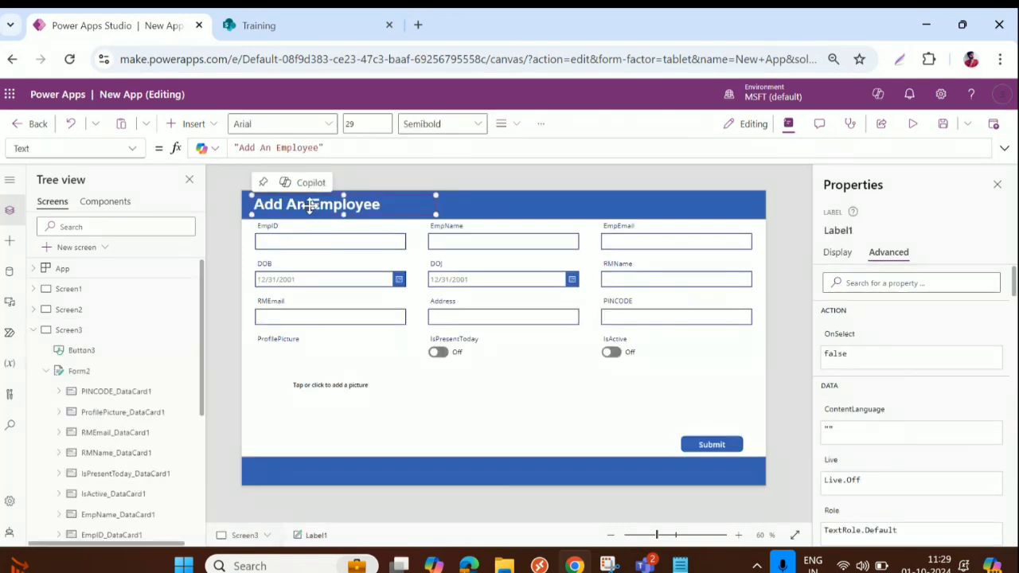
click(33, 329)
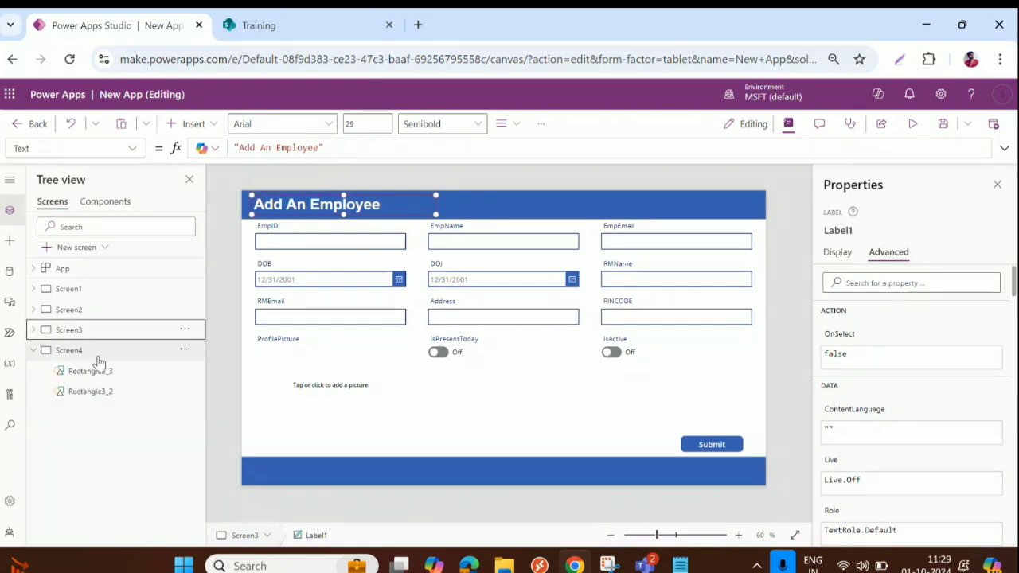
click(79, 351)
key(ctrl+v)
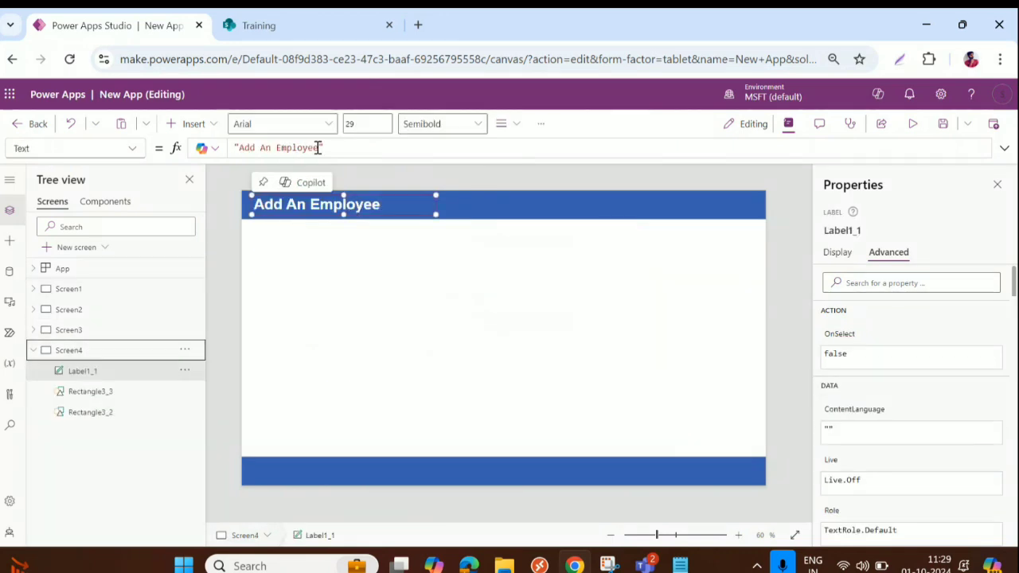
drag(241, 151, 269, 148)
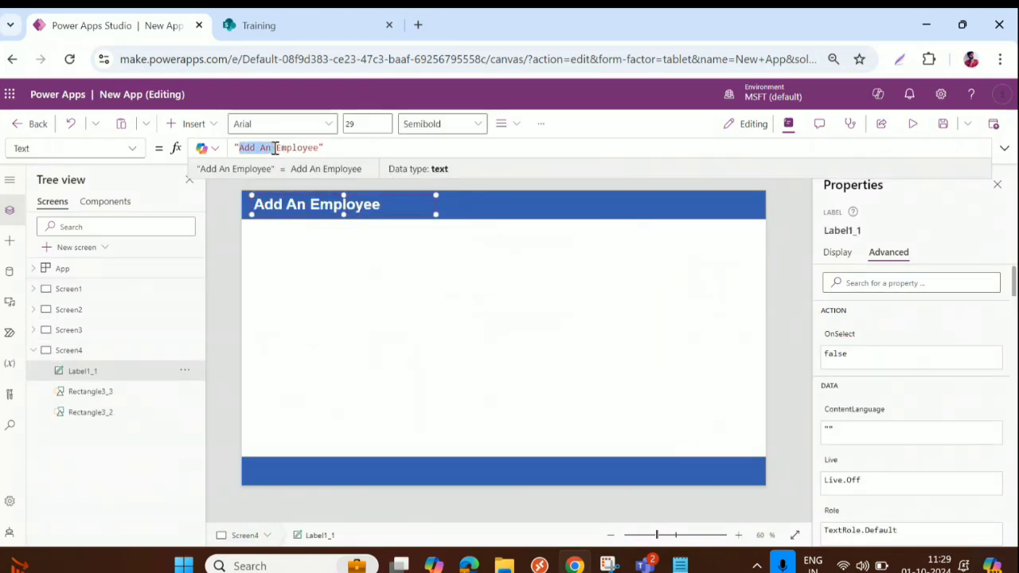
key(BackSpace)
double_click(280, 148)
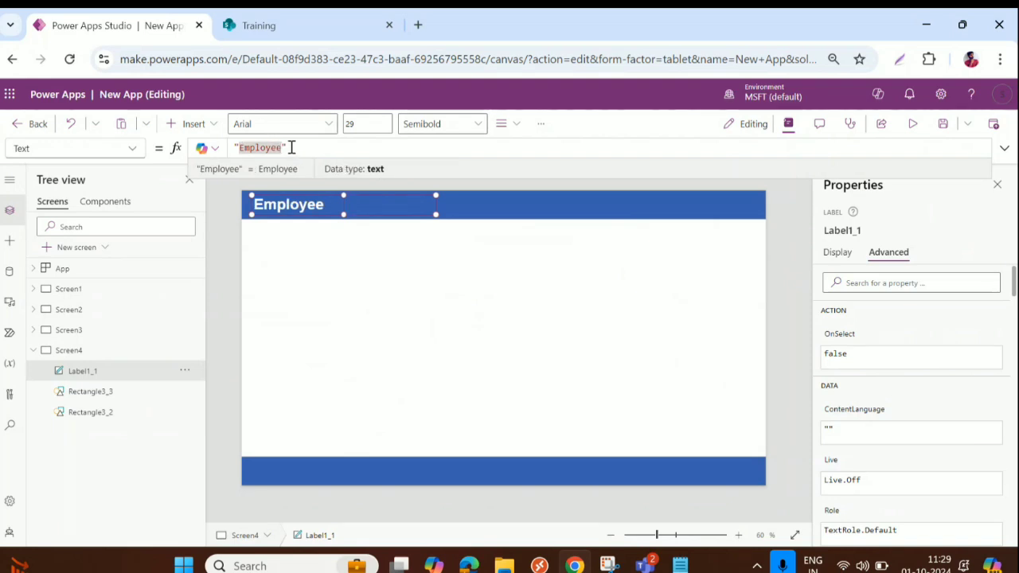
text(Employee List)
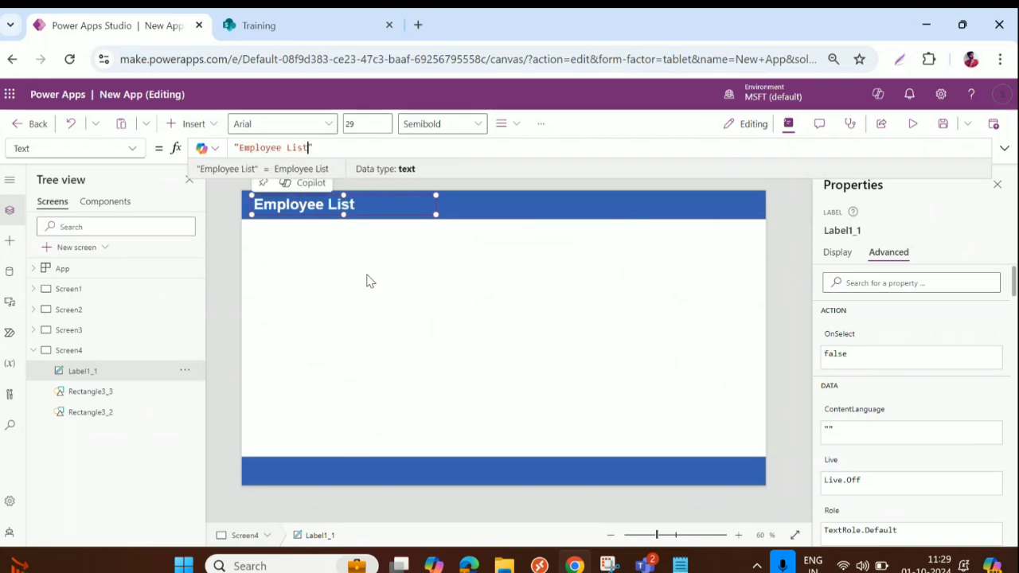
click(367, 322)
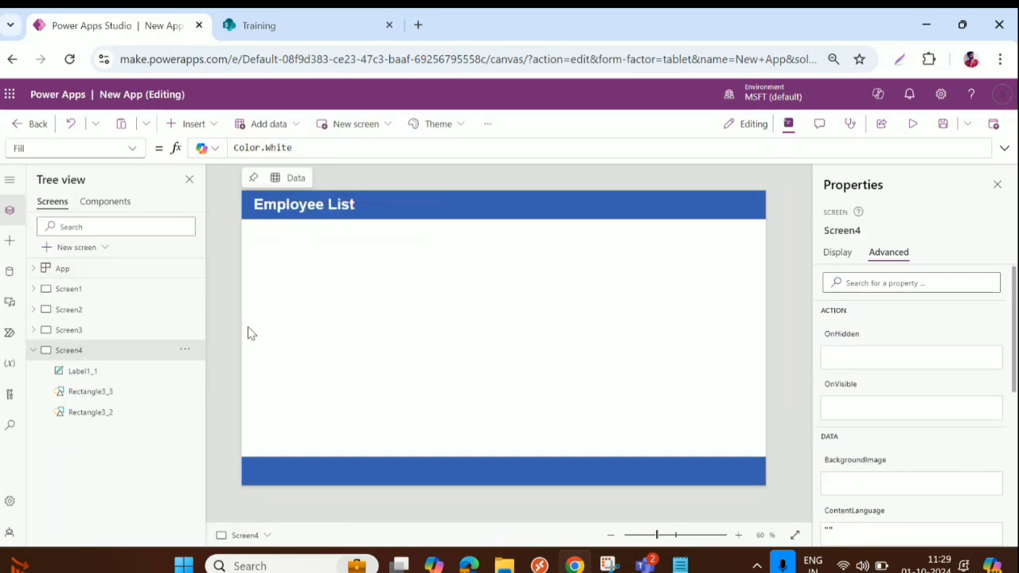
Remove a stray Add An Employee label pasted from clipboard history
key(super+v)
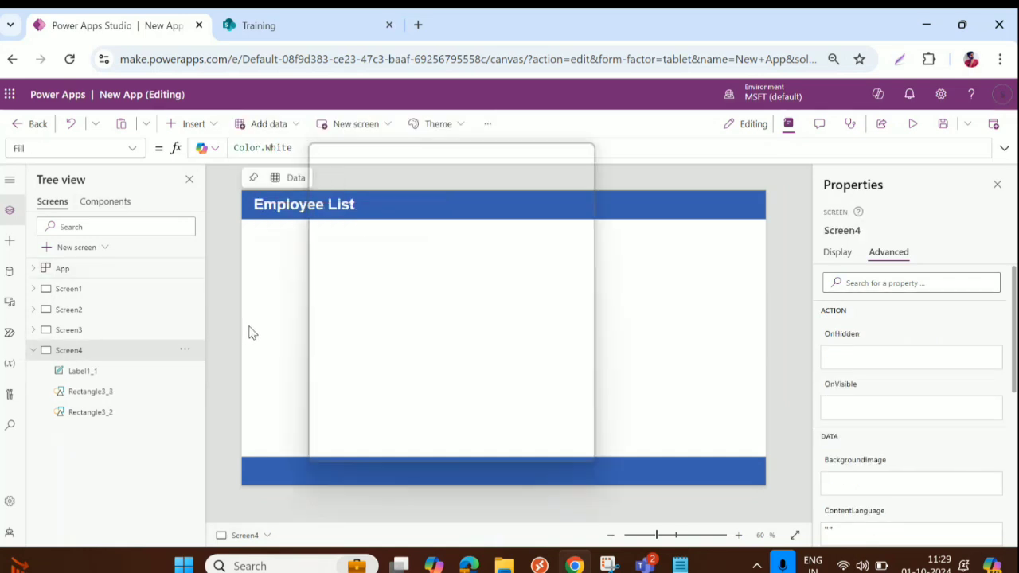
click(437, 354)
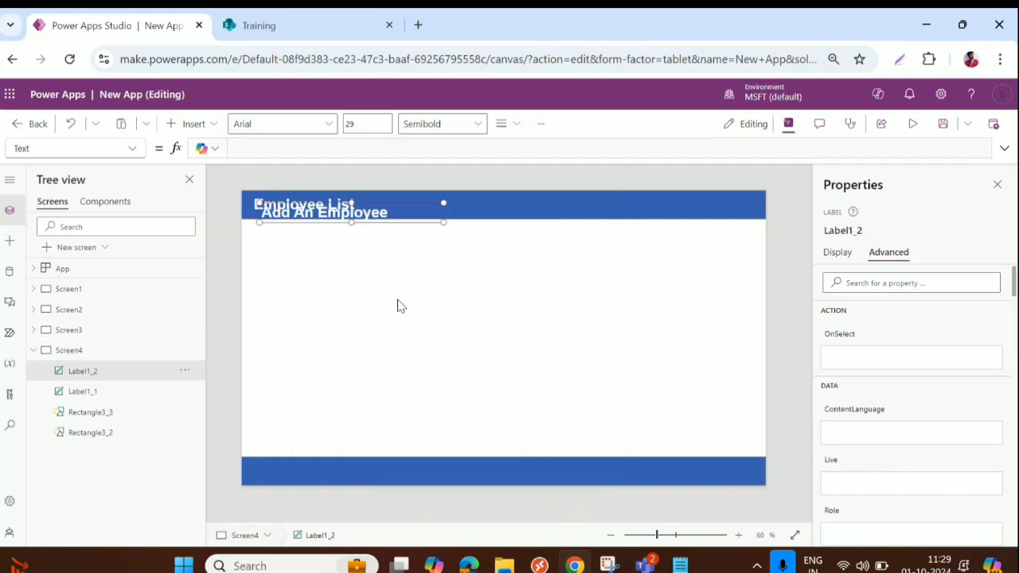
key(Delete)
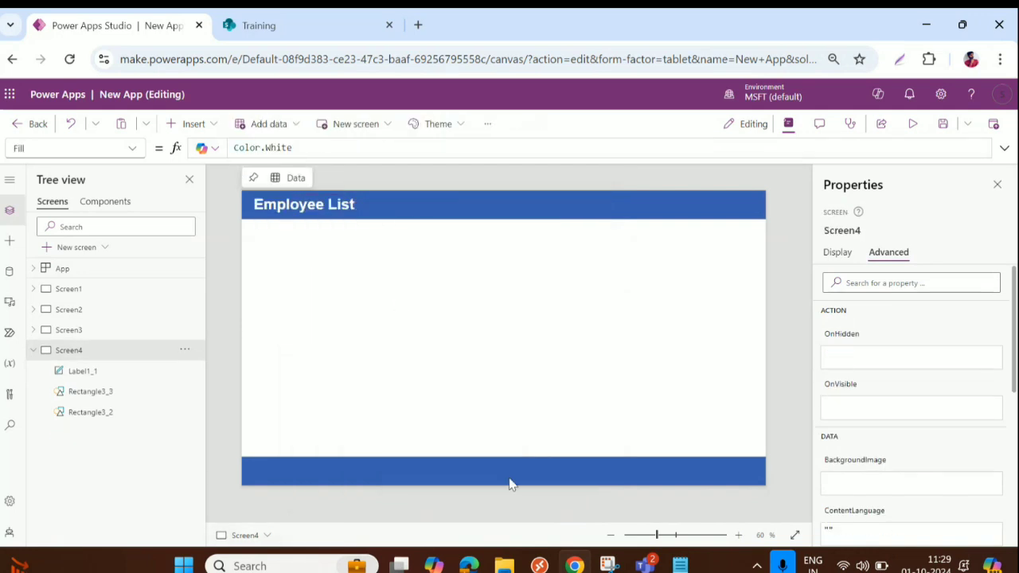
click(505, 473)
Duplicate the bottom bar into a thinner, brighter blue 1366×49 bar at Y 114
key(ctrl+c)
key(ctrl+v)
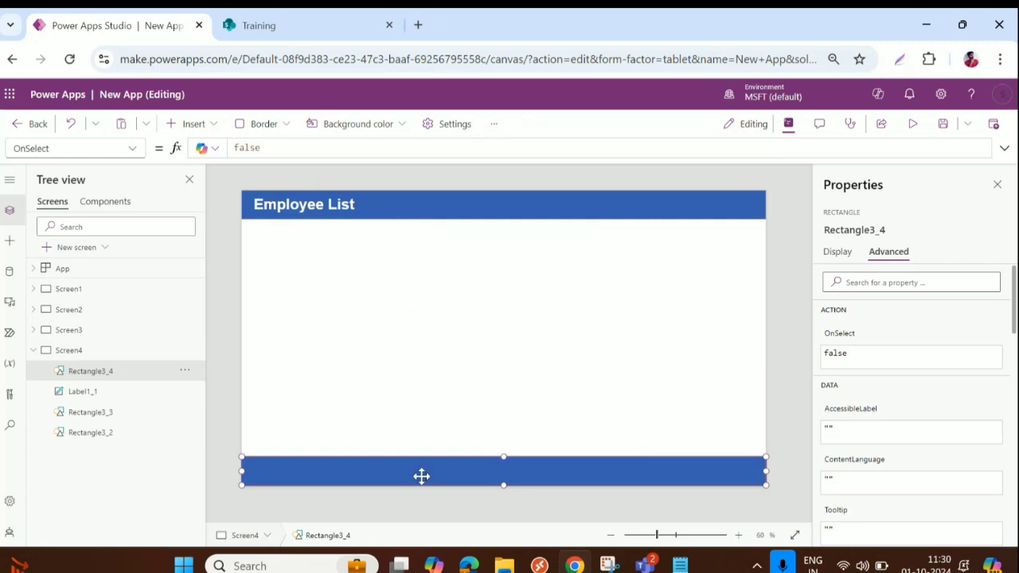
drag(421, 475, 422, 245)
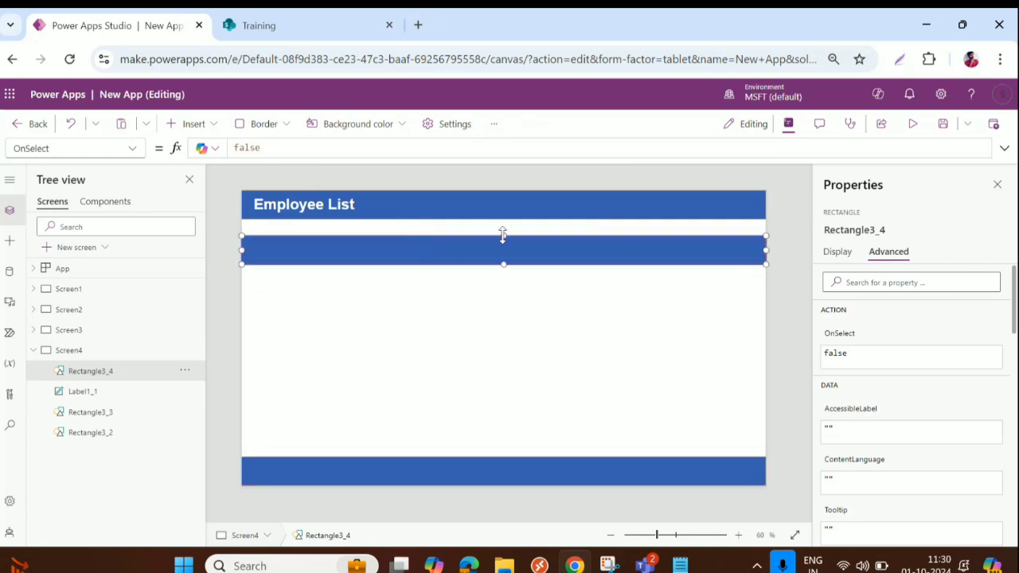
drag(503, 235, 505, 252)
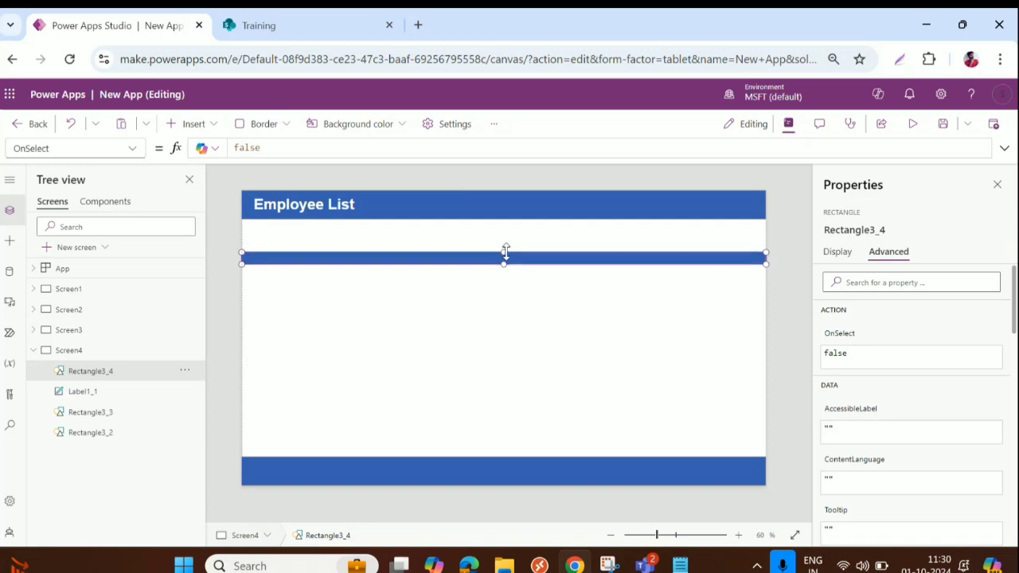
click(837, 250)
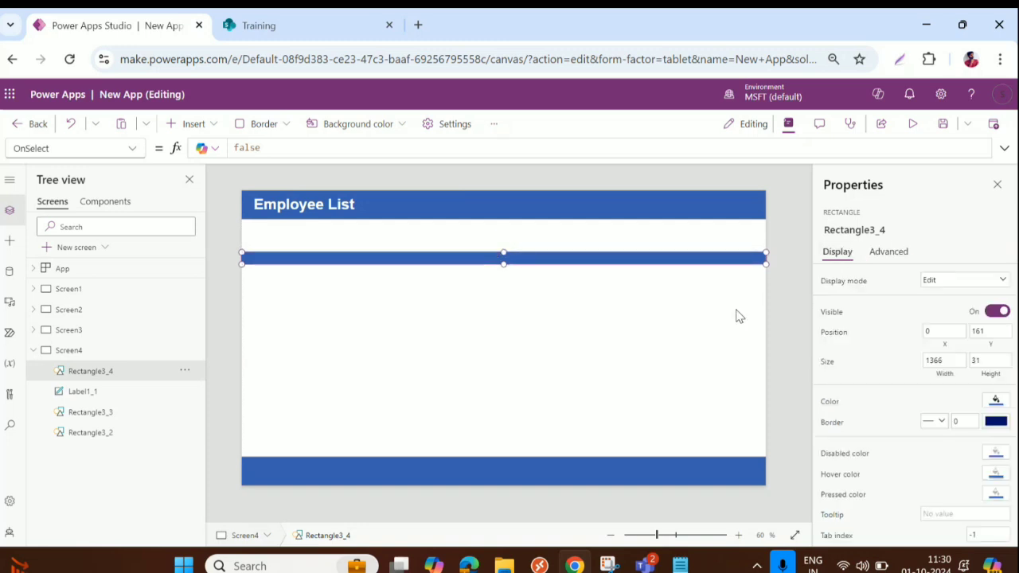
click(995, 401)
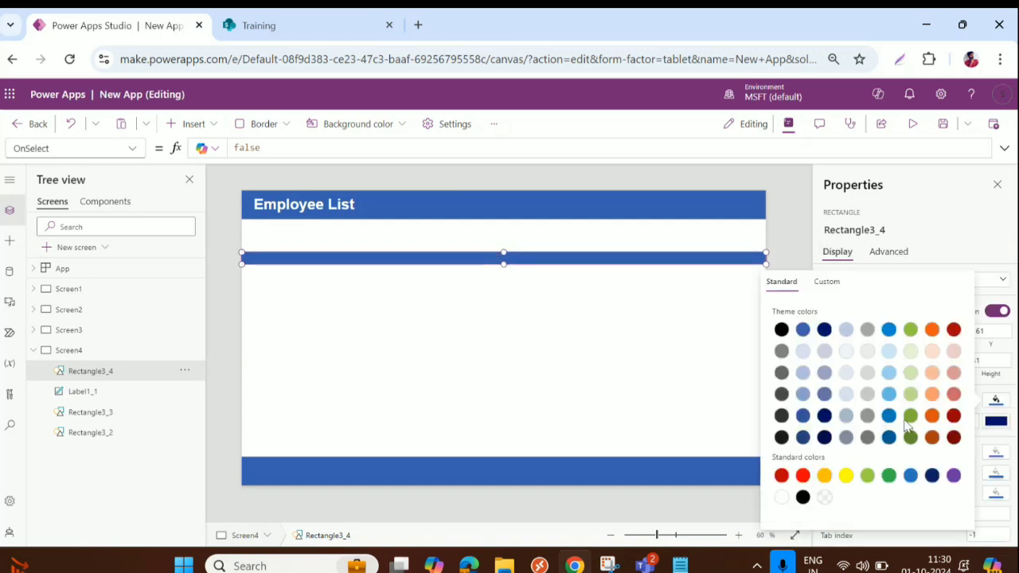
click(888, 415)
drag(437, 262, 477, 232)
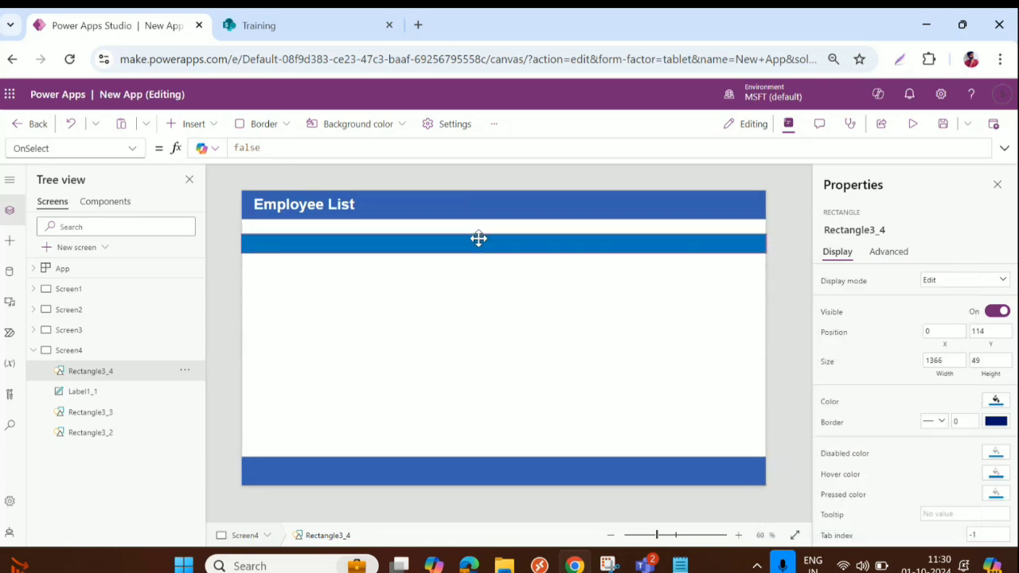
Insert a text label and place it on the blue bar
click(191, 123)
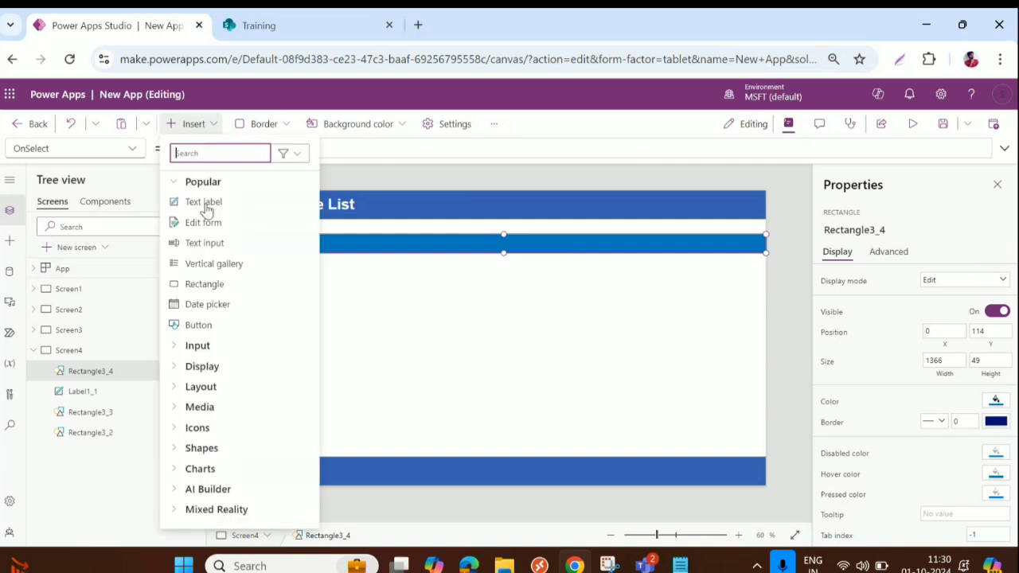
click(209, 201)
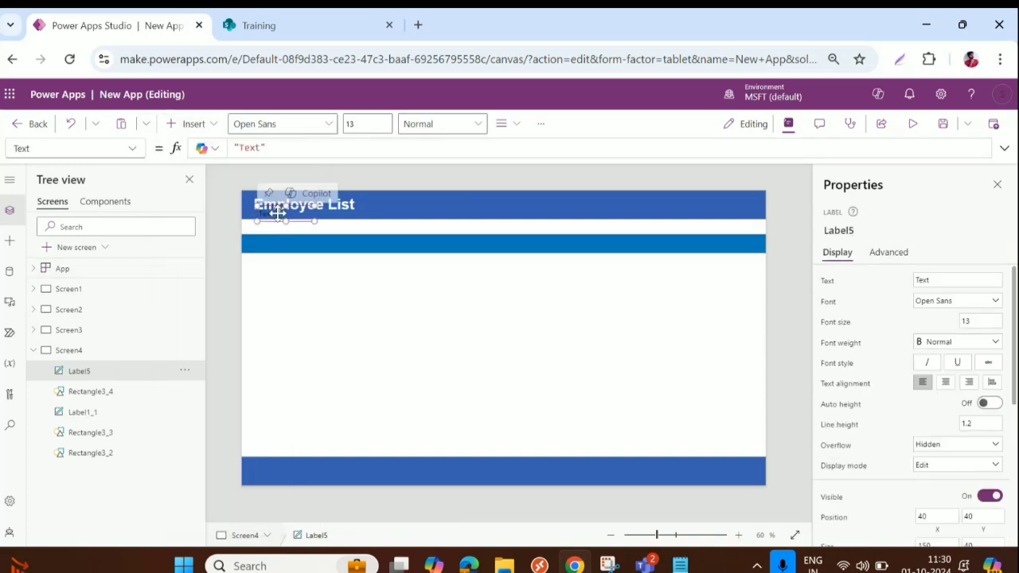
drag(278, 213, 276, 245)
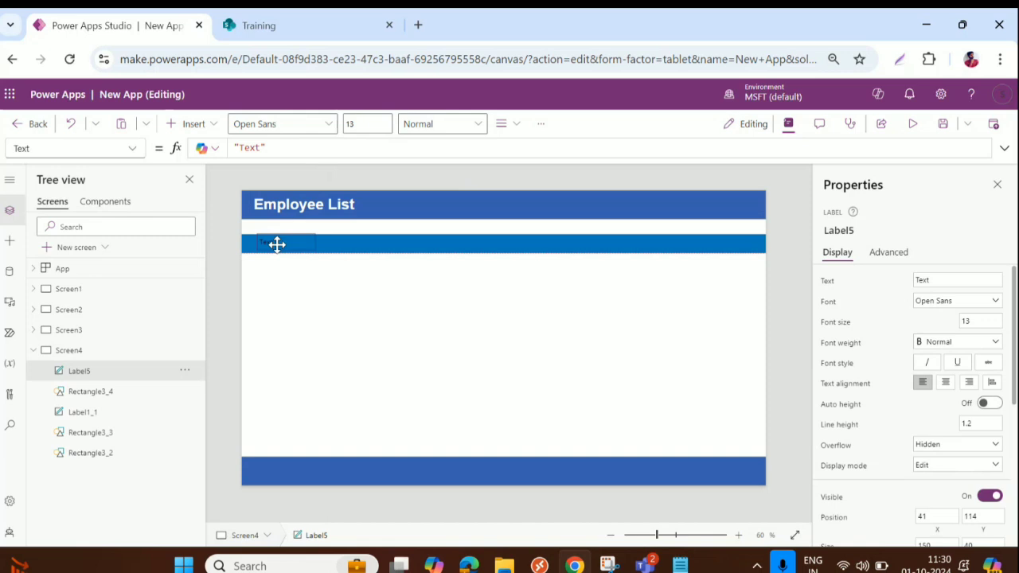
click(938, 279)
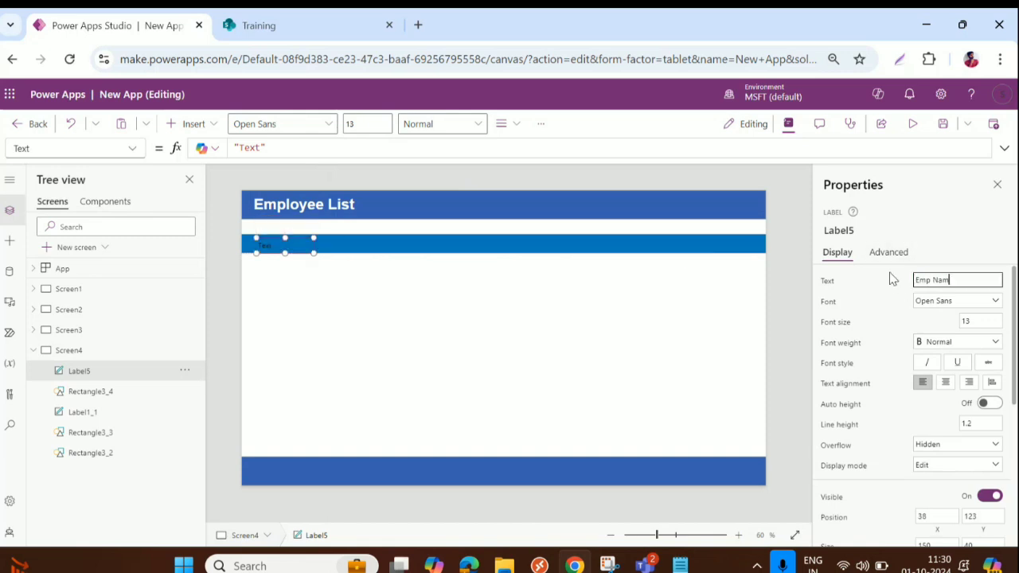
Style the label with white Arial text, size 18, Semibold weight
scroll(977, 400, down, 6)
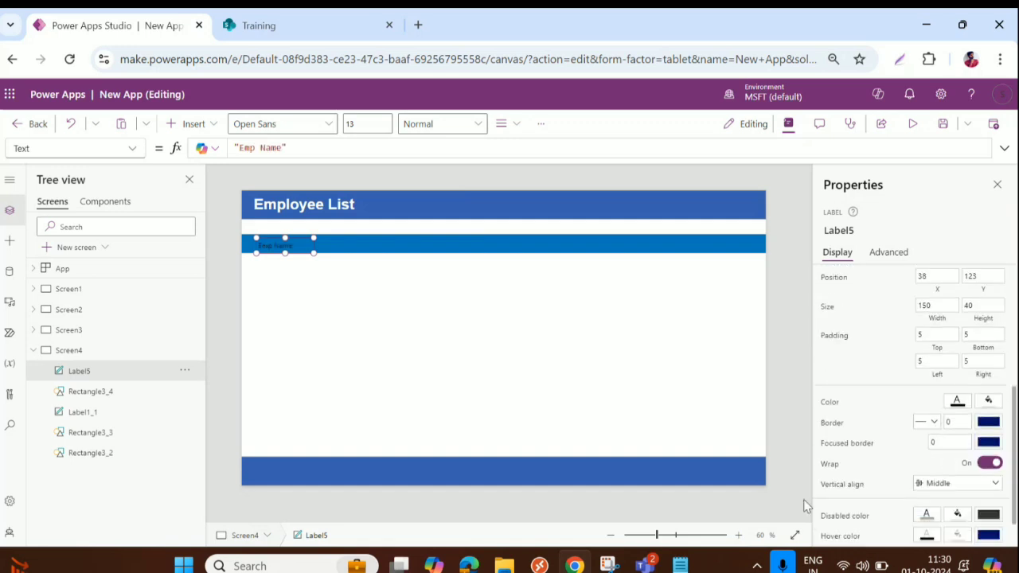
click(957, 404)
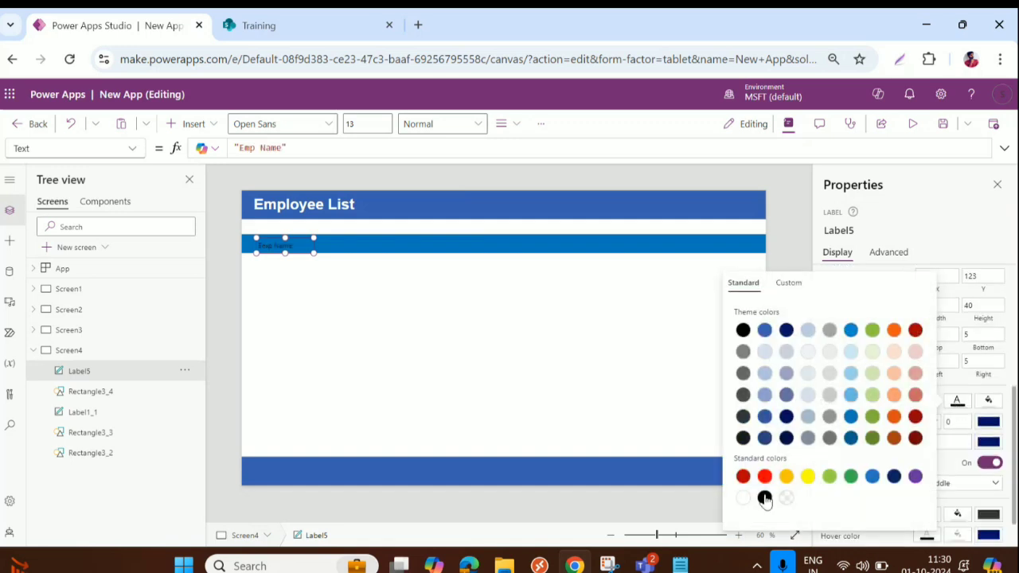
click(742, 498)
click(979, 310)
click(961, 305)
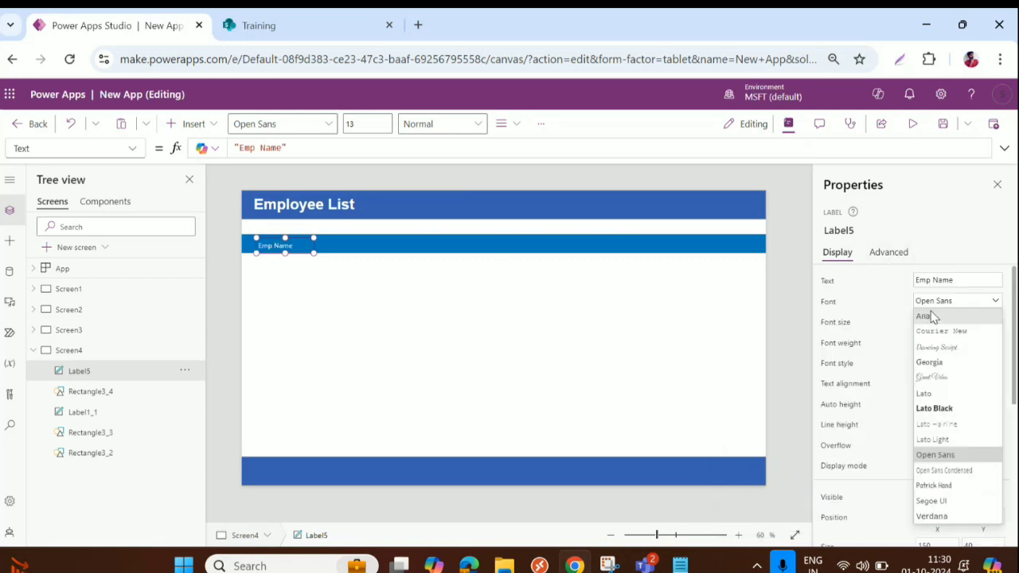
click(923, 316)
double_click(963, 322)
text(18)
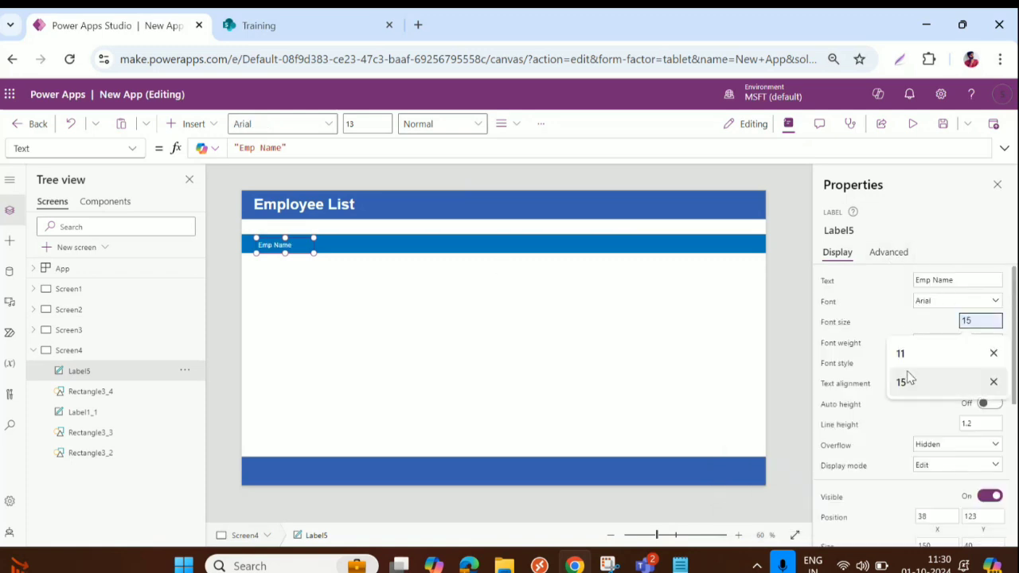
key(Tab)
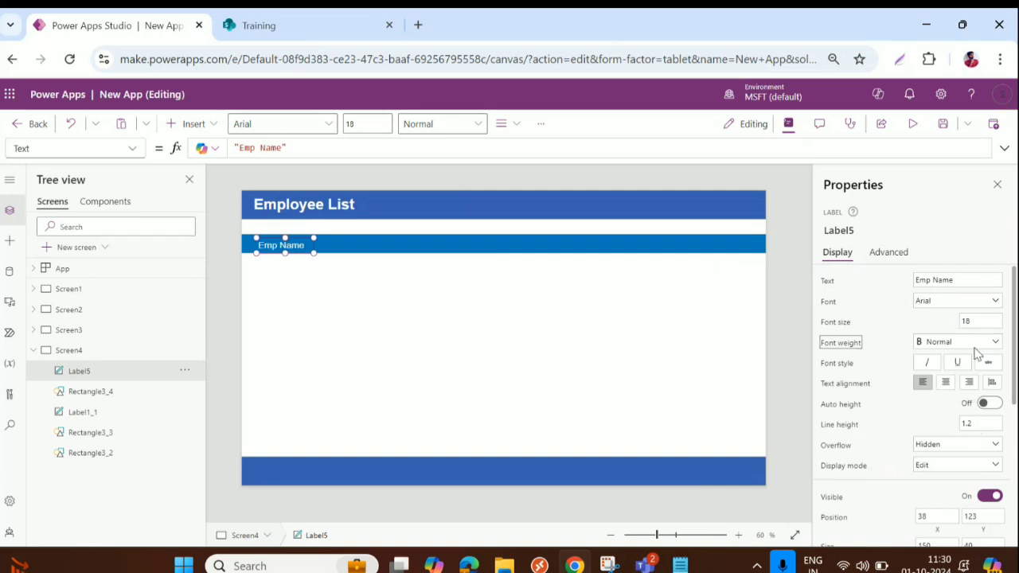
key(Up)
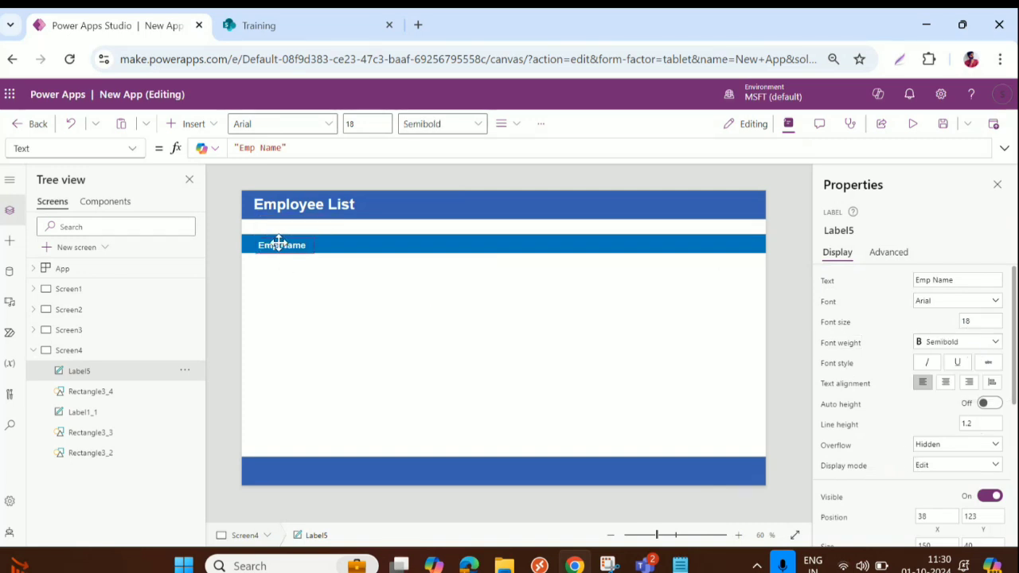
Change the label text to 'Emp ID' and position it in the bar
drag(280, 244, 284, 243)
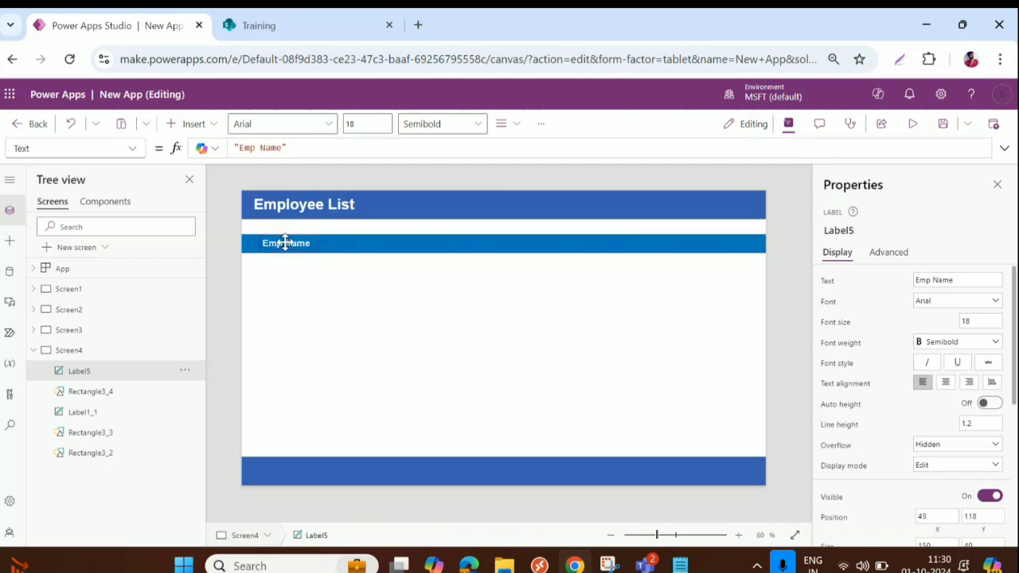
double_click(271, 148)
drag(272, 148, 283, 148)
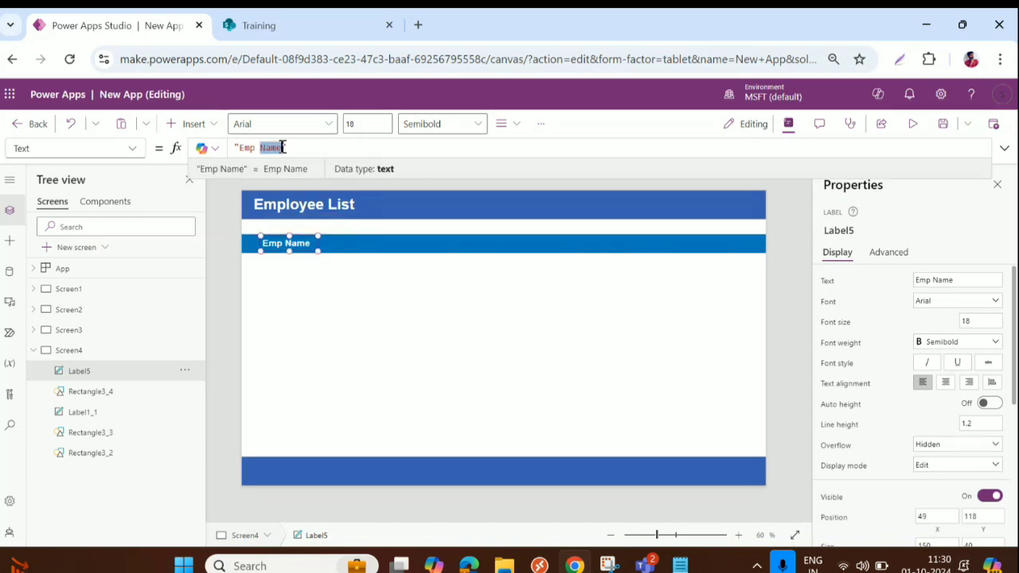
text(ID)
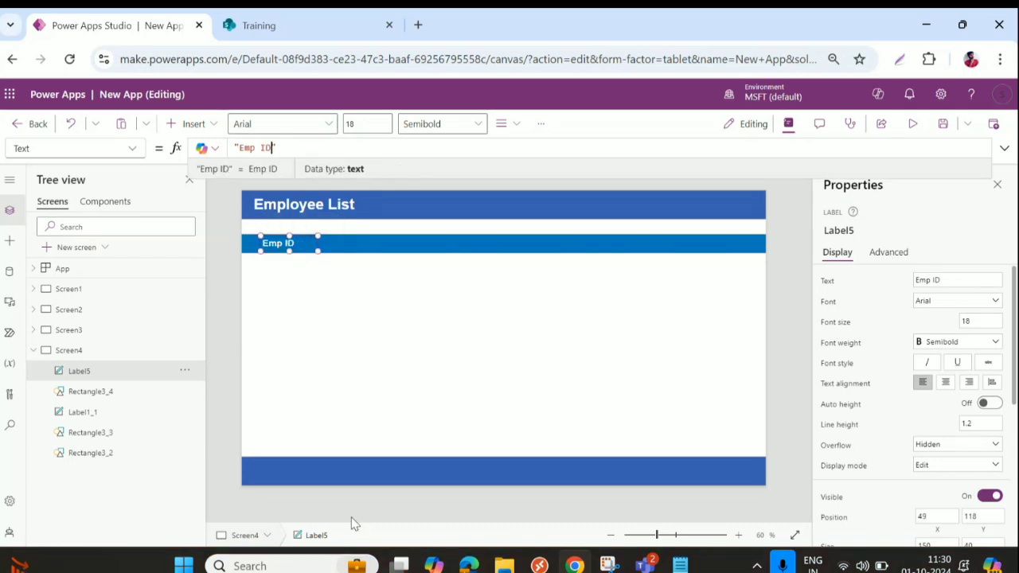
click(344, 268)
click(286, 245)
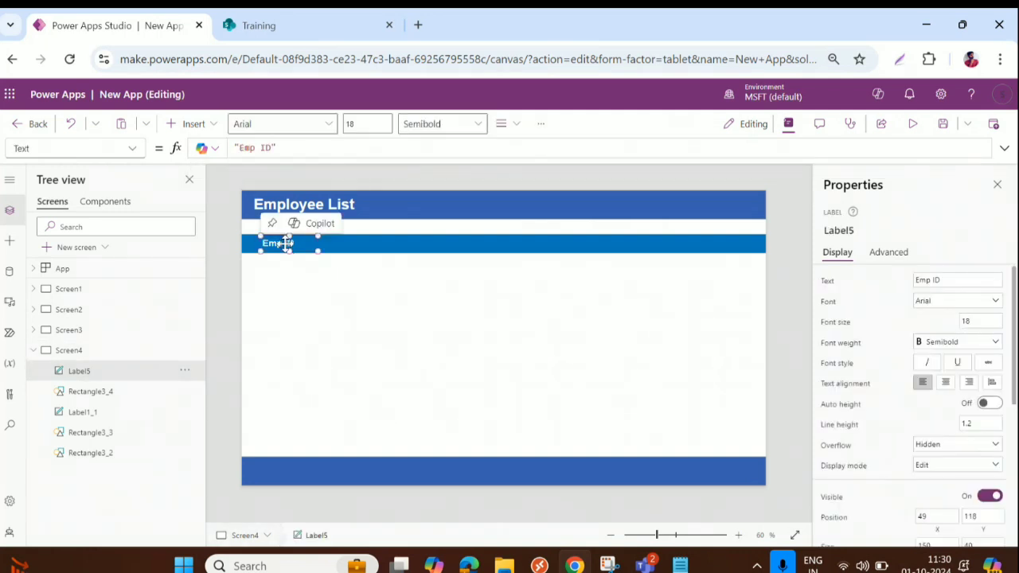
Duplicate the Emp ID label into an 'Emp Name' heading to its right
key(ctrl+c)
key(ctrl+v)
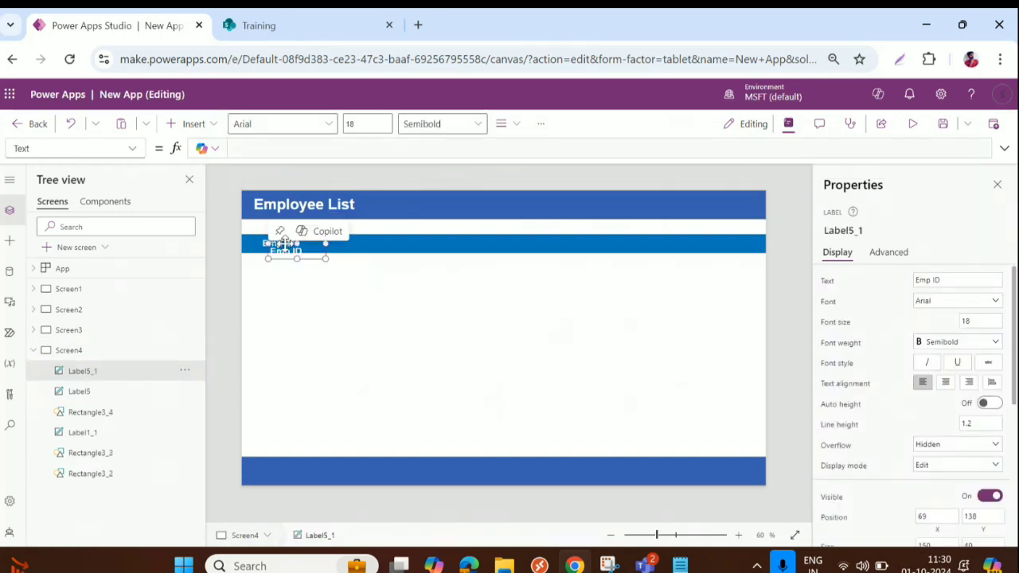
drag(286, 243, 339, 241)
click(266, 147)
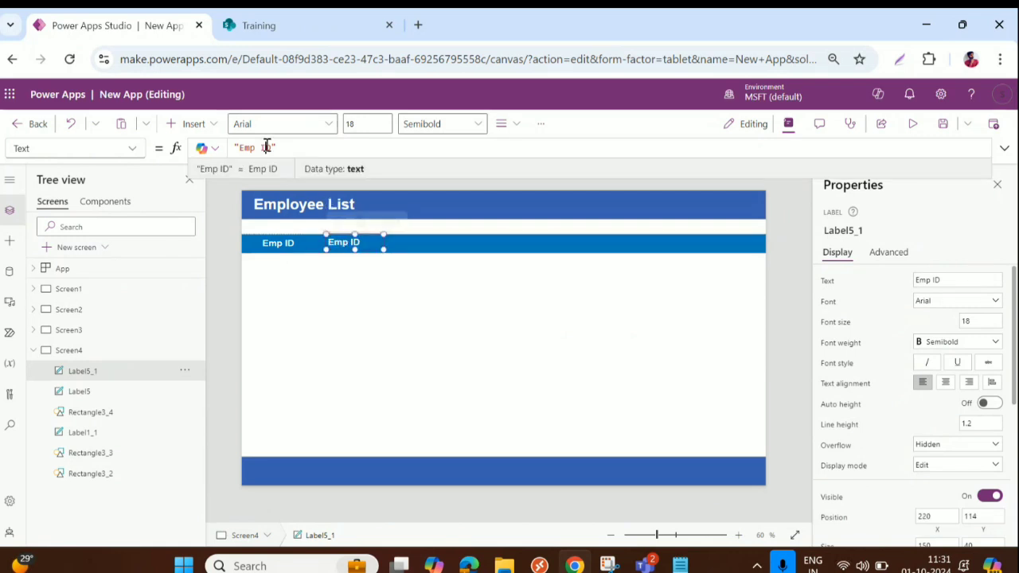
double_click(266, 147)
key(BackSpace)
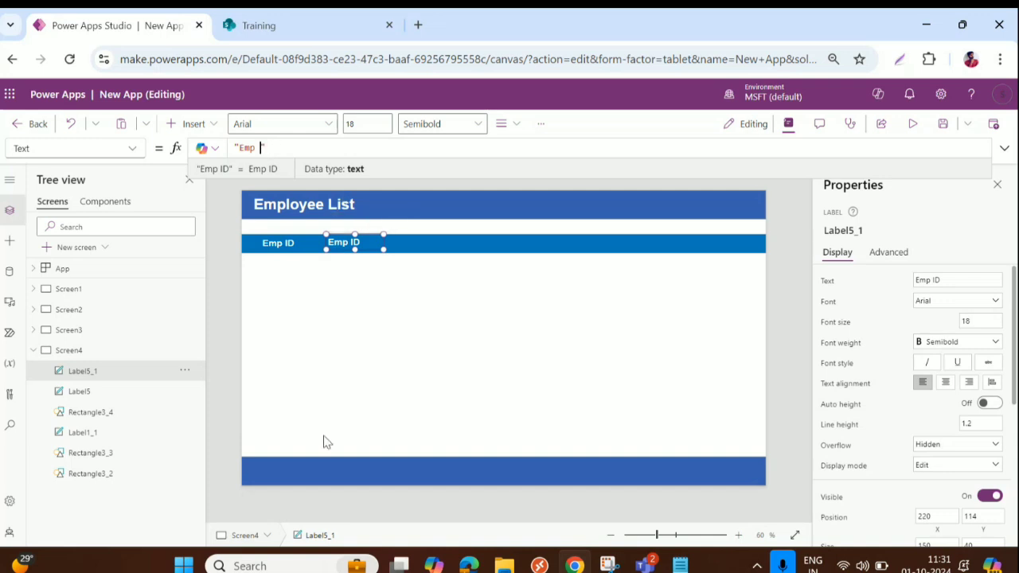
text(Name)
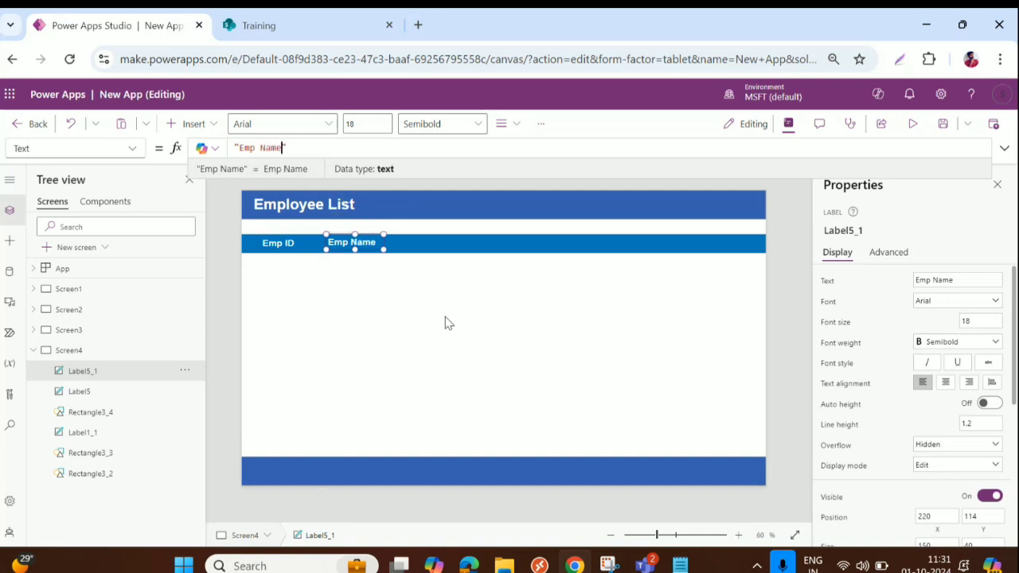
click(447, 327)
Add an 'Emp Email' heading beside Emp Name
key(ctrl+v)
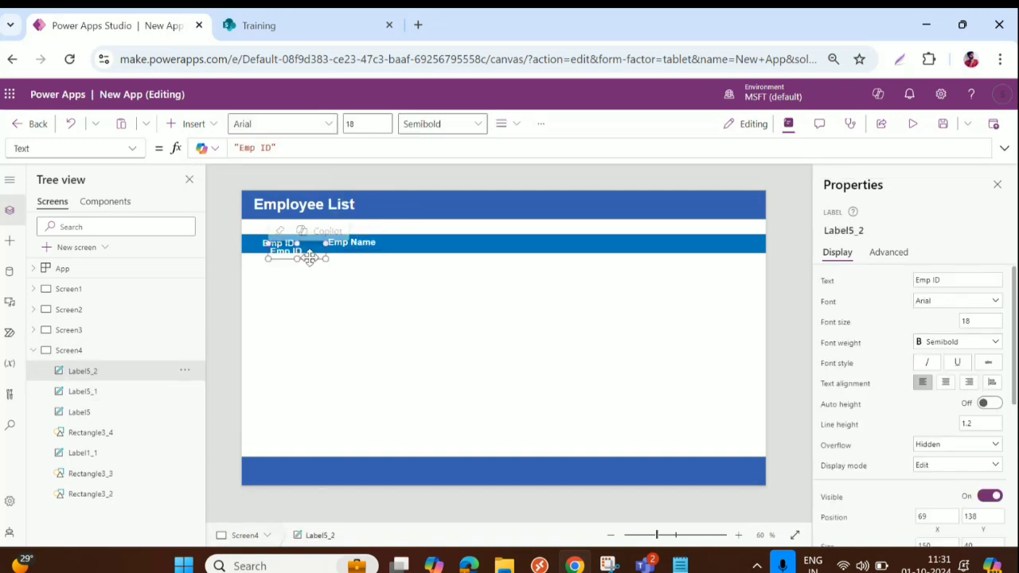
drag(295, 253, 433, 243)
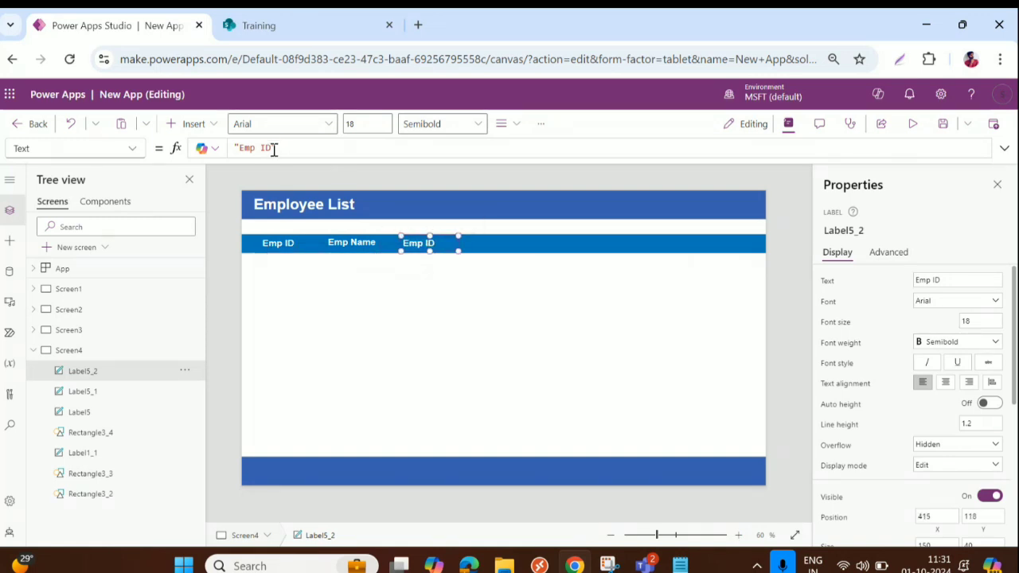
click(262, 148)
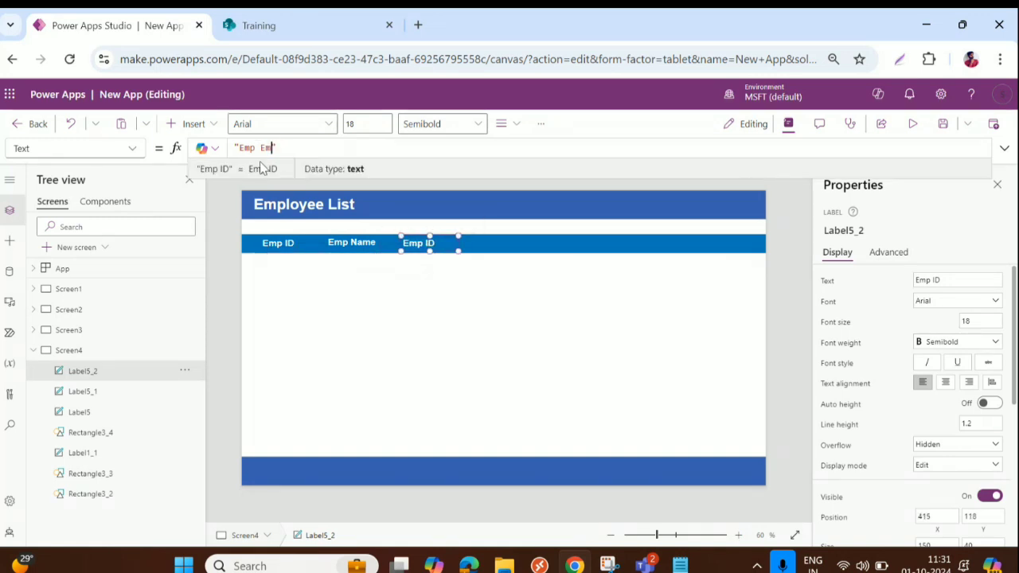
text(Email)
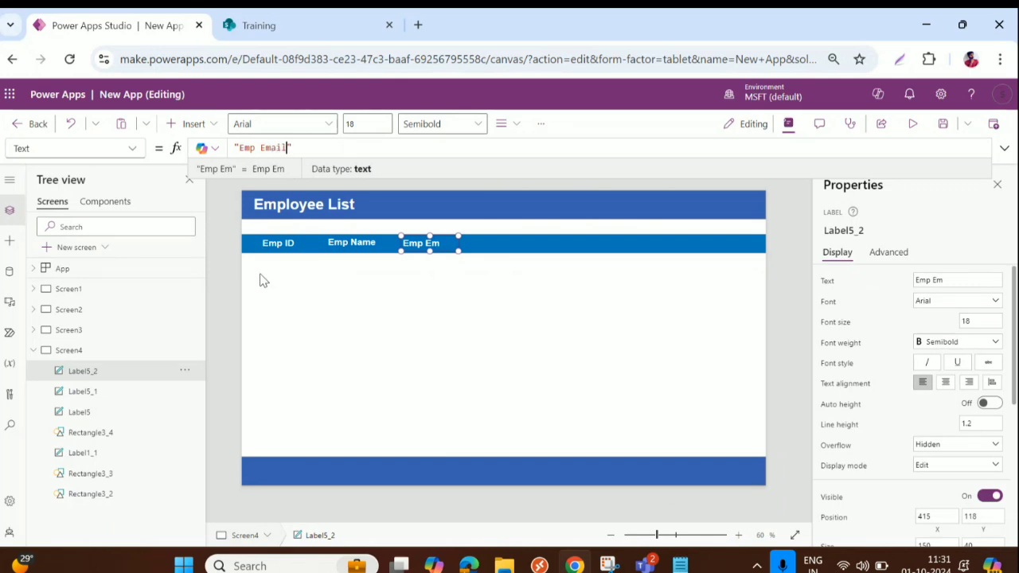
click(419, 243)
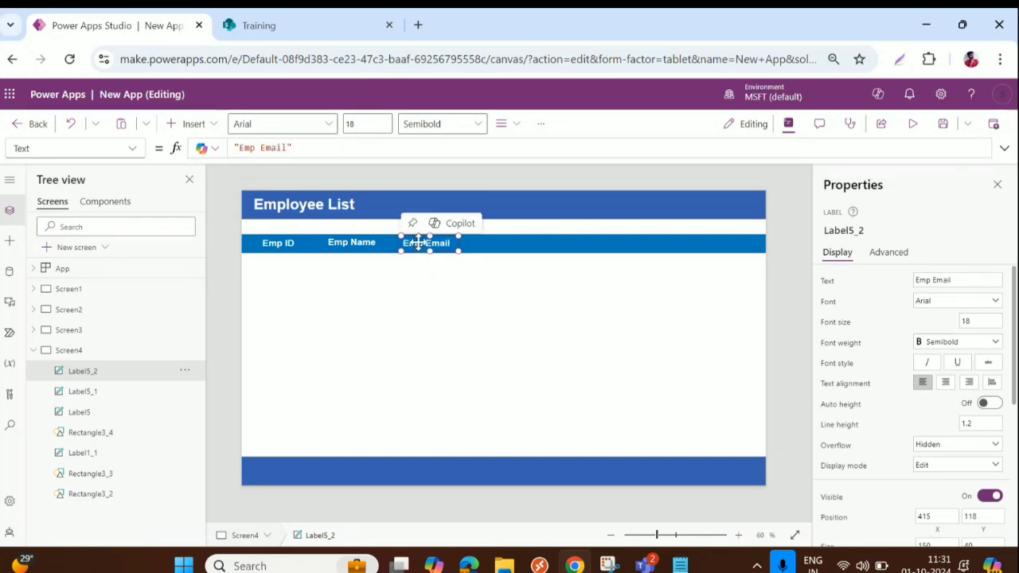
Add an 'RM Name' heading to the right of Emp Email
key(ctrl+c)
key(ctrl+v)
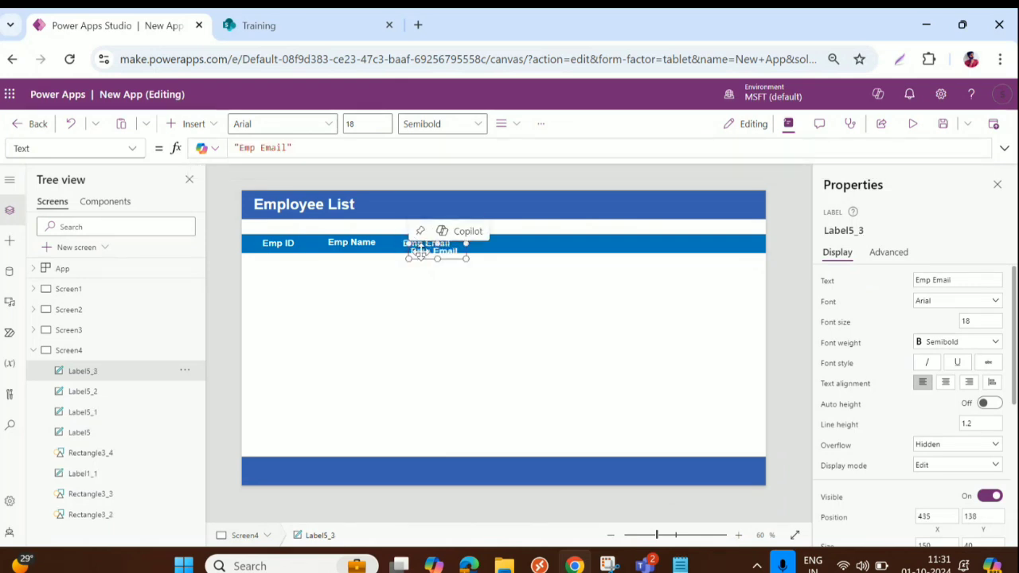
drag(419, 243, 505, 245)
click(255, 148)
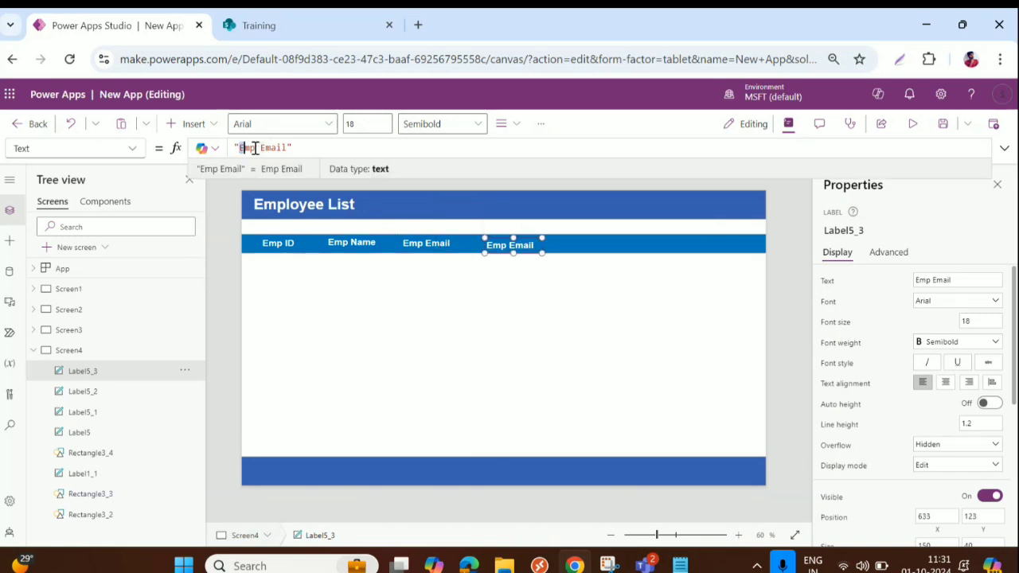
drag(240, 148, 291, 146)
text(RM NAme)
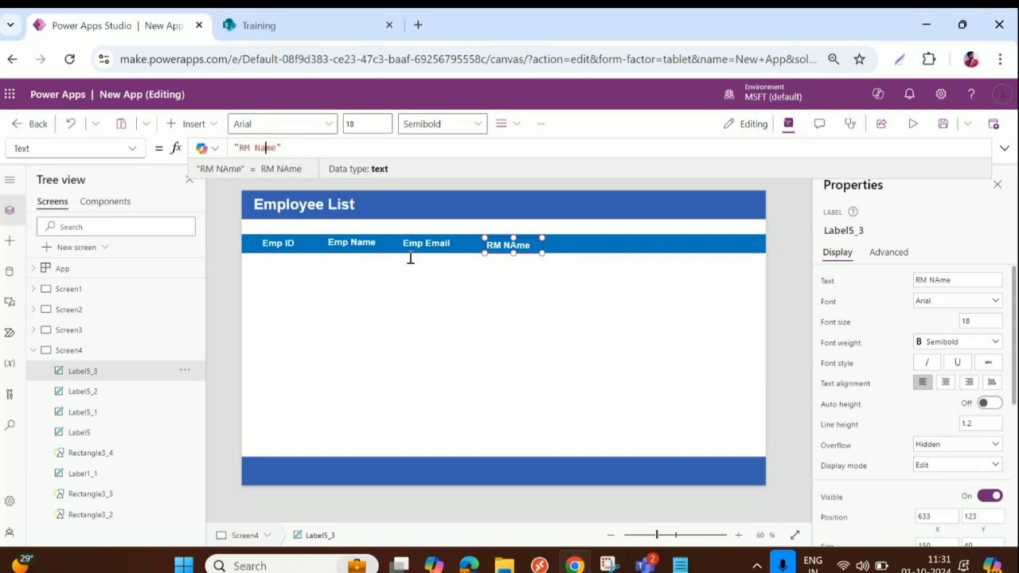
click(521, 244)
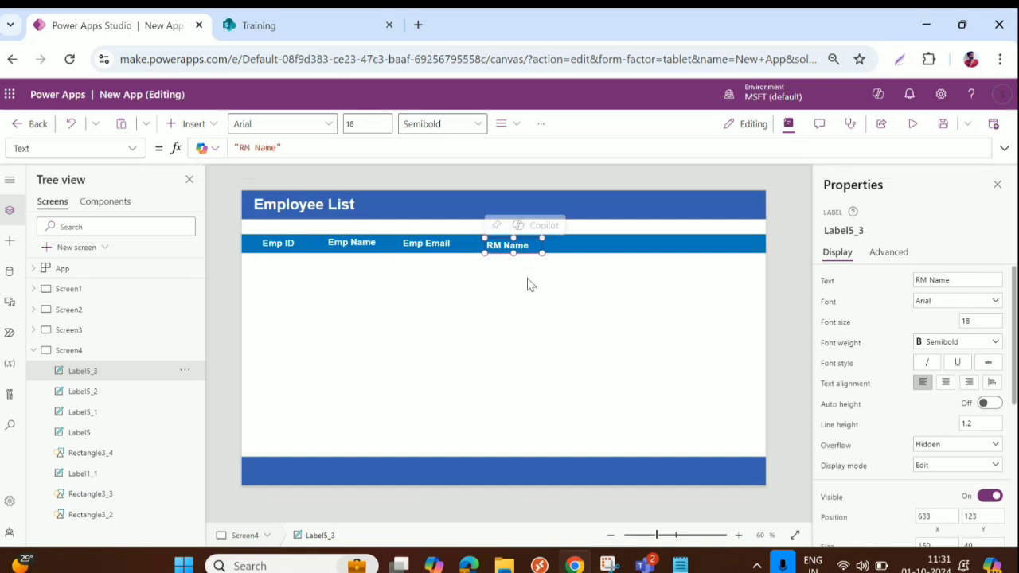
Add a 'Date of Joining' heading after RM Name, widened to fit one line
key(ctrl+v)
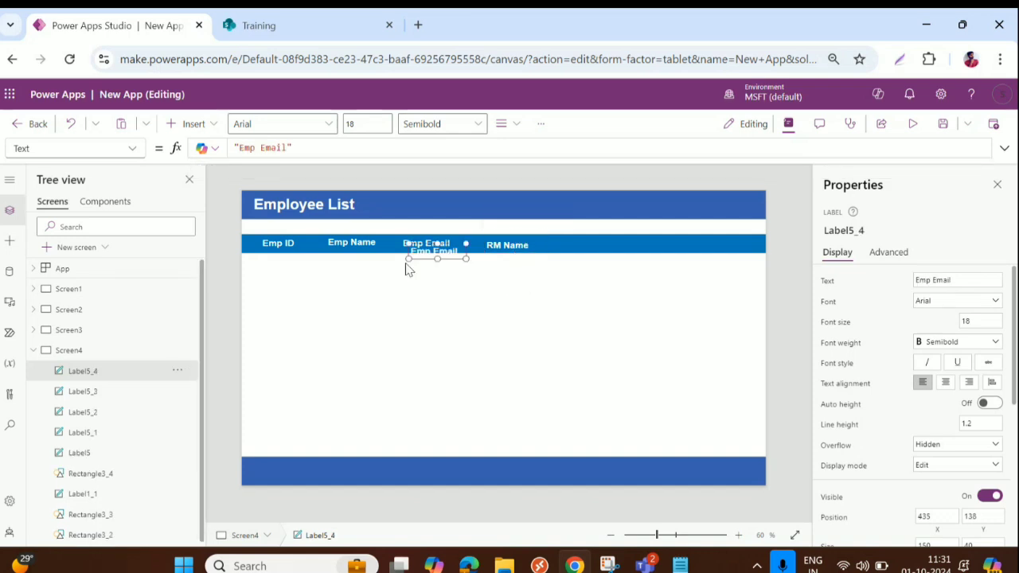
drag(414, 245, 579, 249)
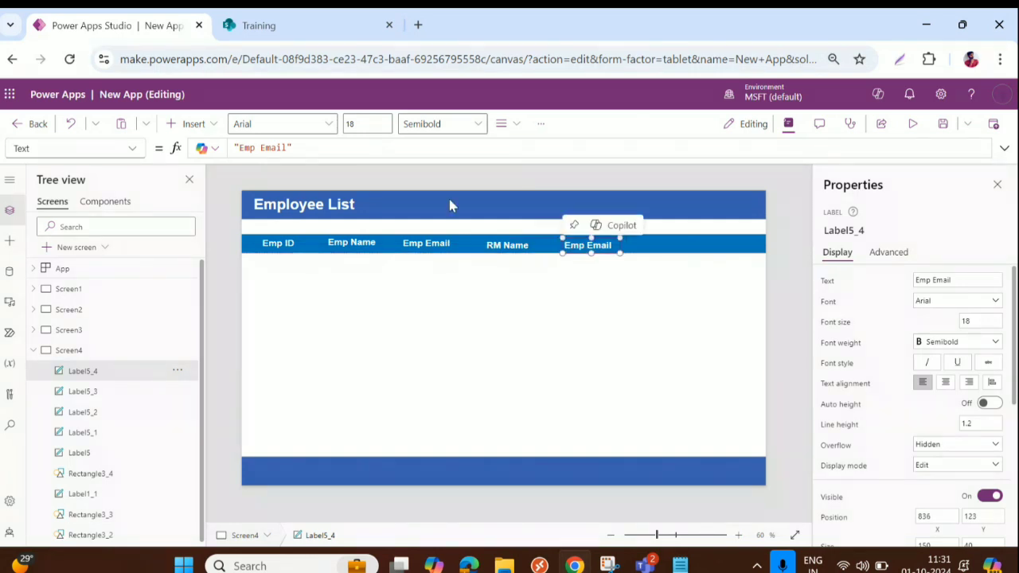
drag(239, 147, 290, 145)
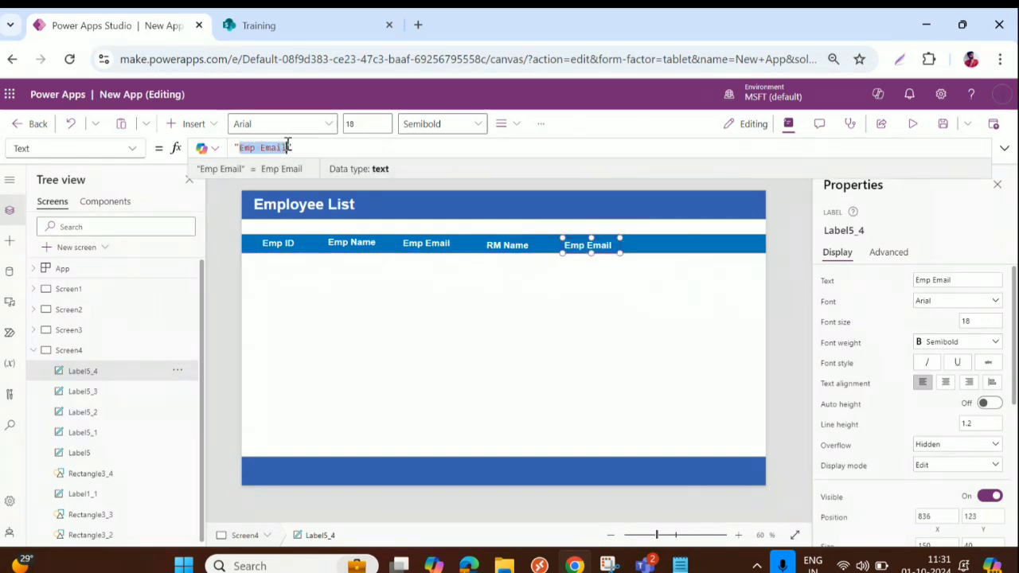
text(Date)
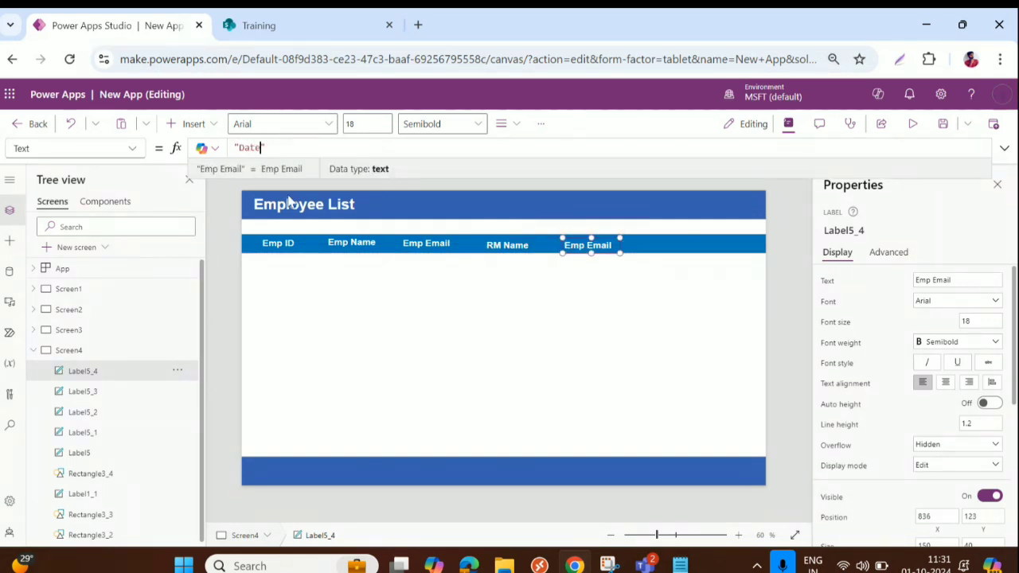
text( of Joinin)
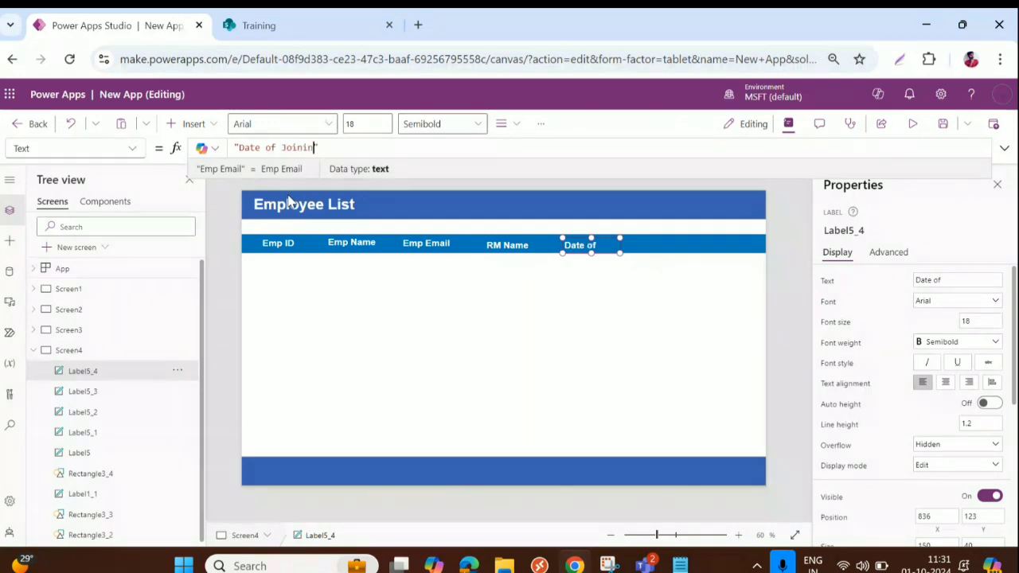
text(g)
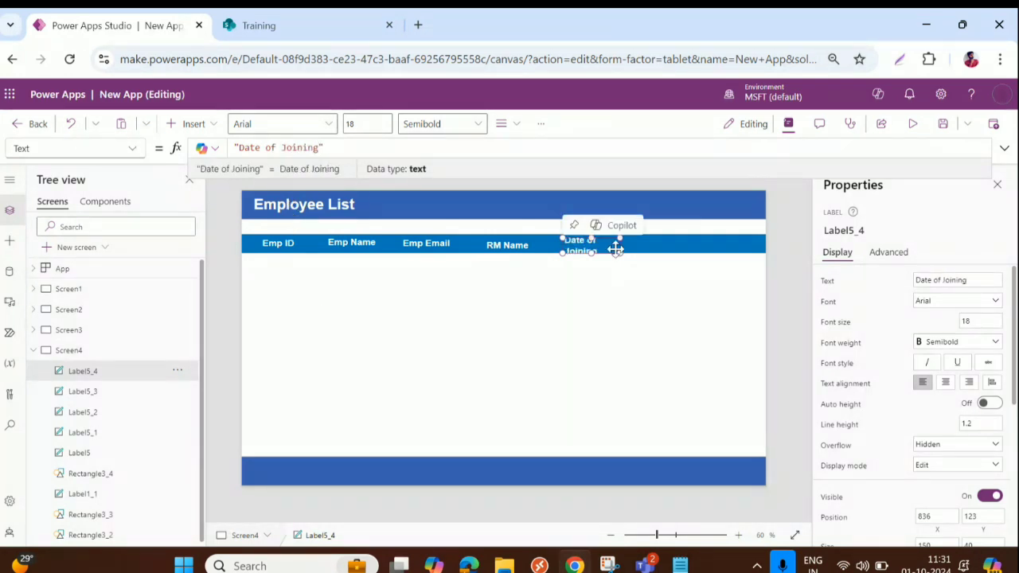
drag(615, 249, 589, 245)
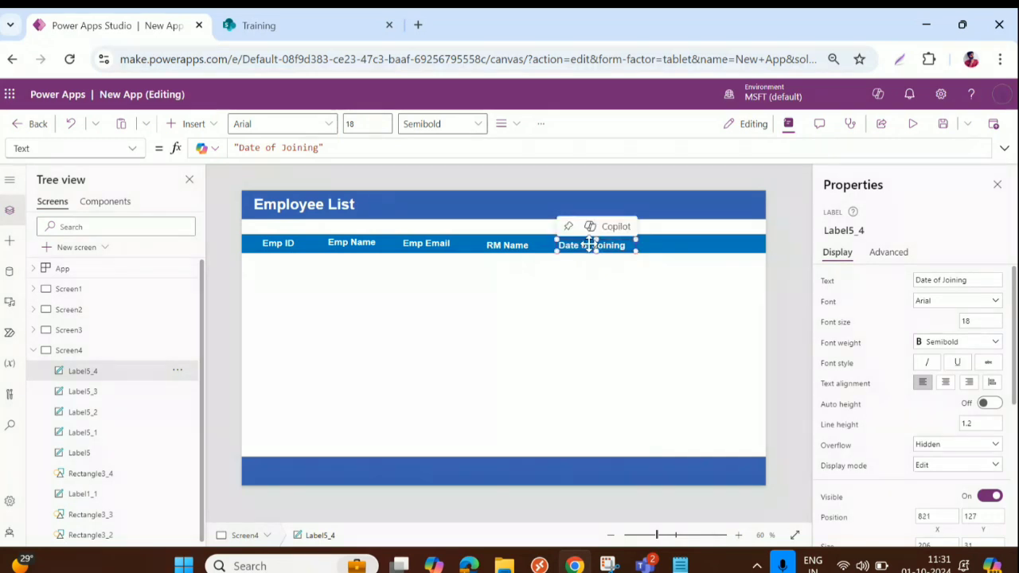
Add a 'Status' heading at the right end, deleting an extra duplicate
key(ctrl+c)
key(ctrl+v)
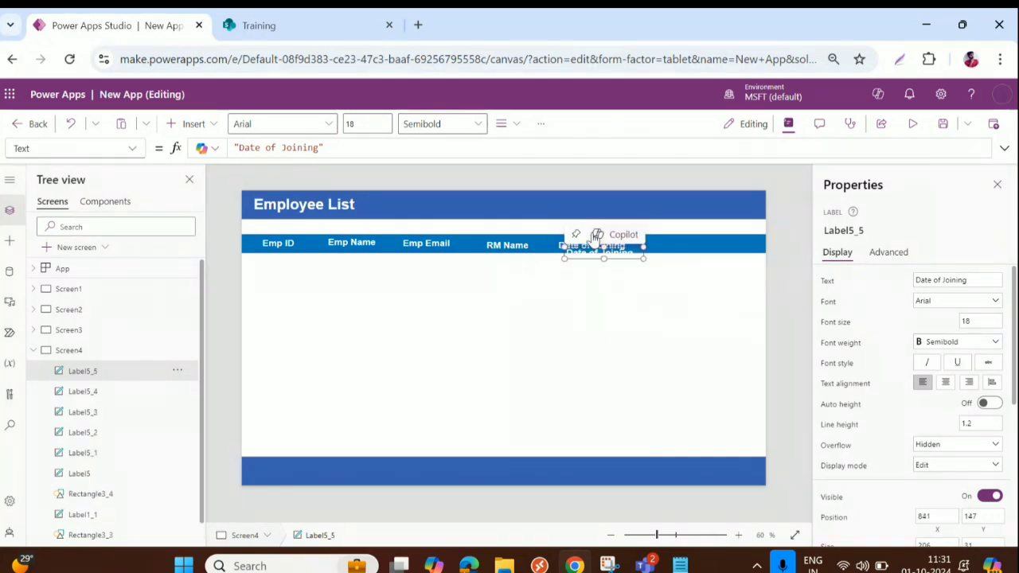
drag(636, 245, 674, 243)
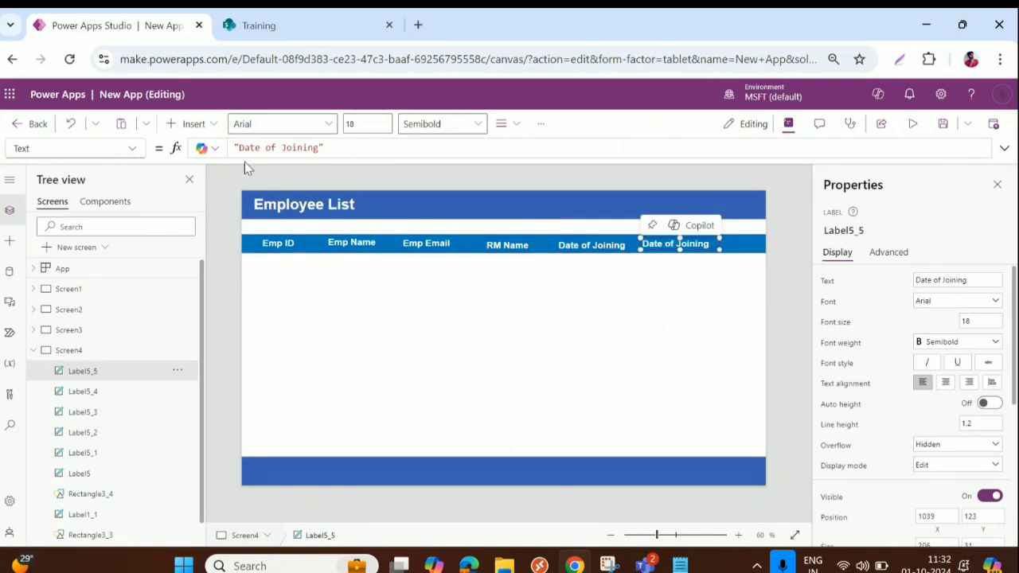
drag(241, 147, 316, 147)
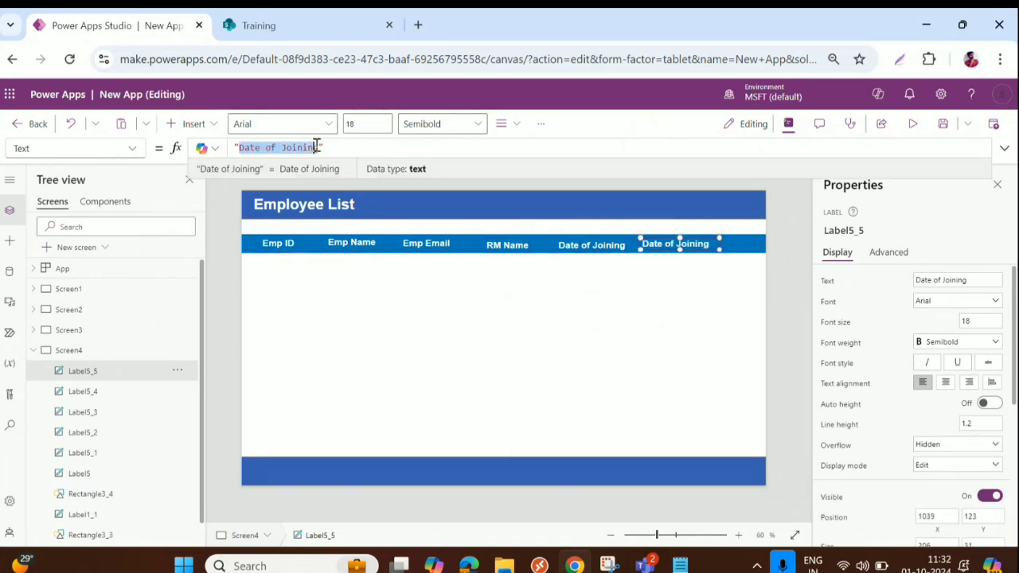
text(Stat)
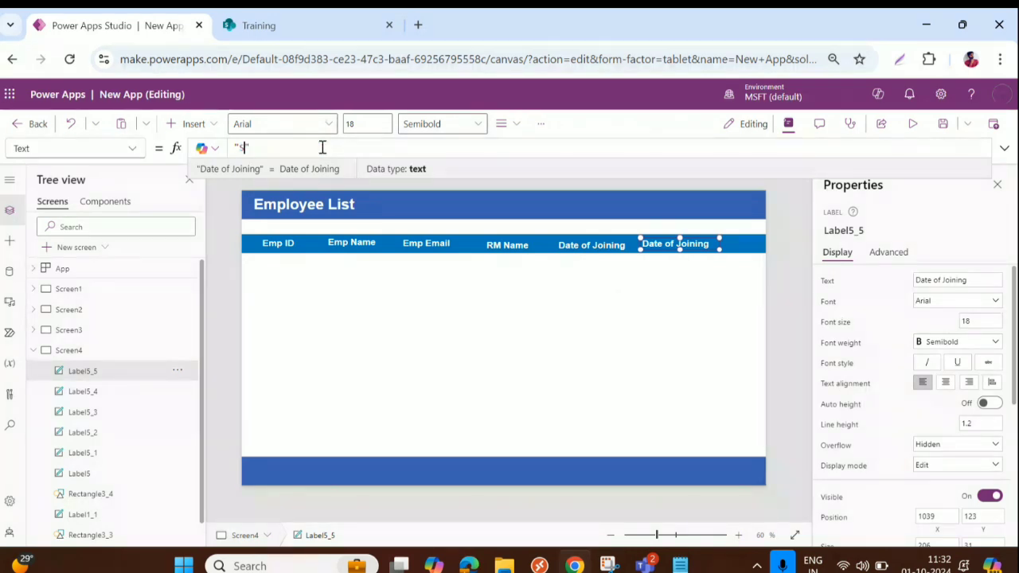
text(u)
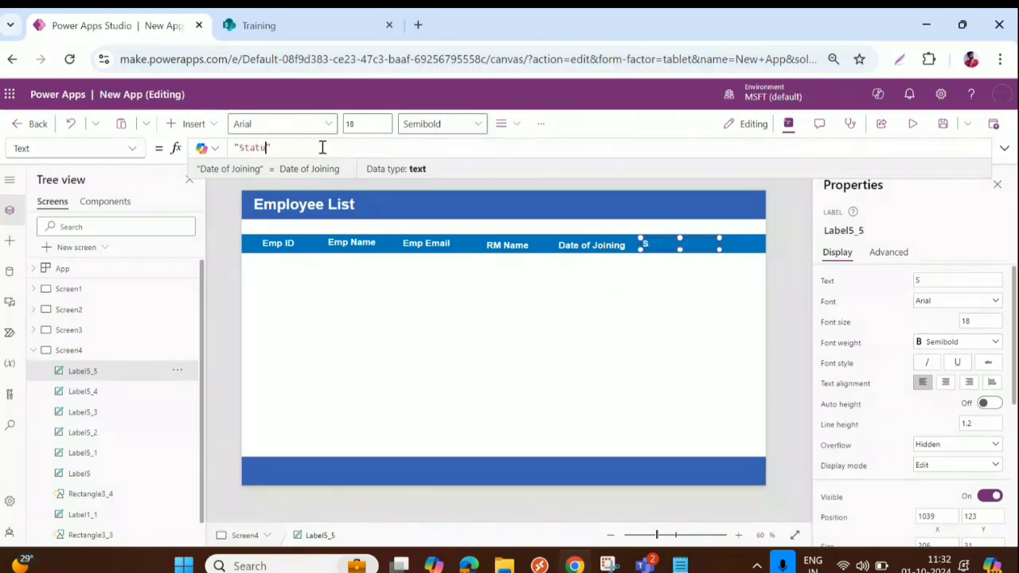
text(s)
click(659, 243)
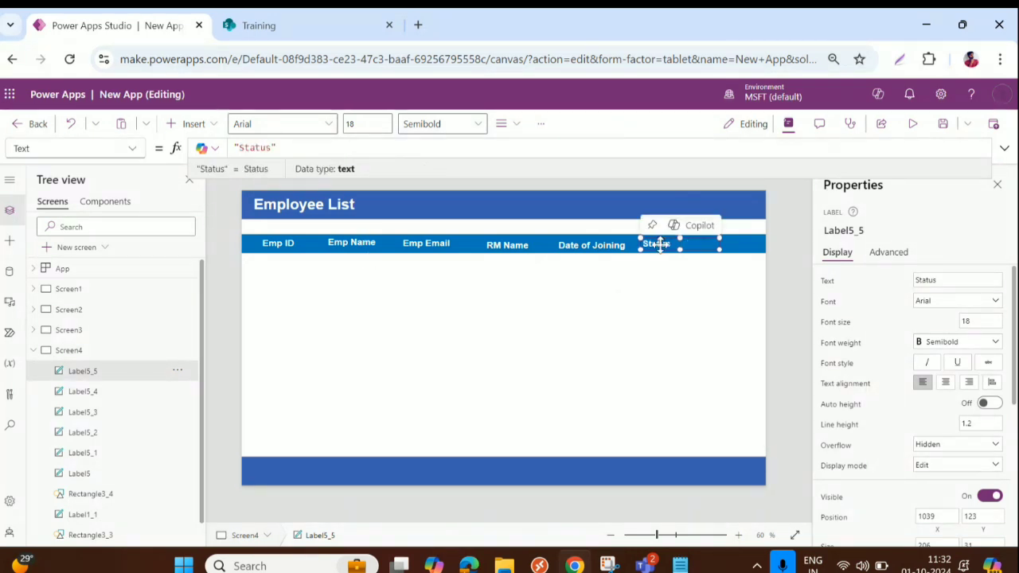
key(ctrl+v)
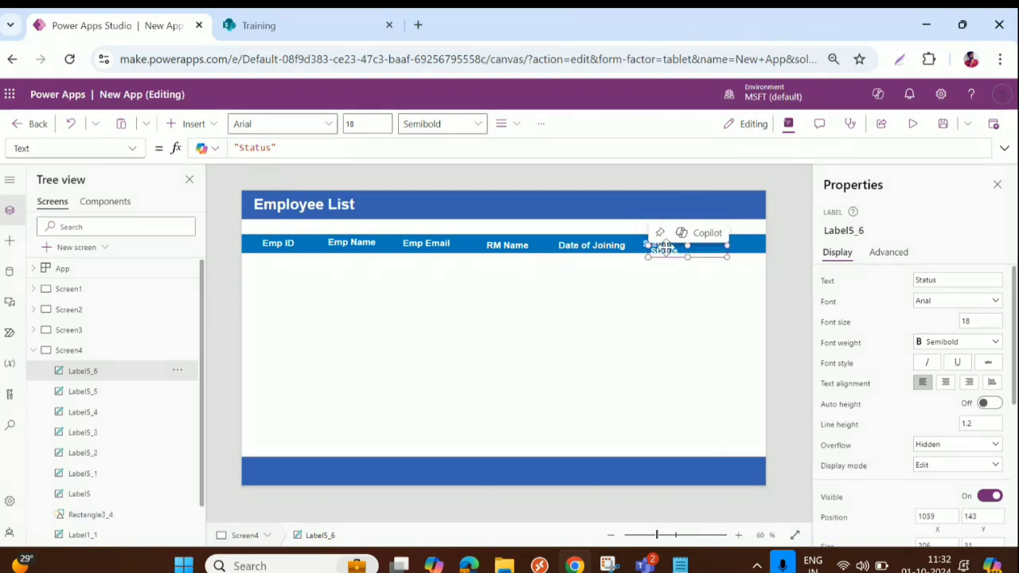
drag(681, 248, 711, 239)
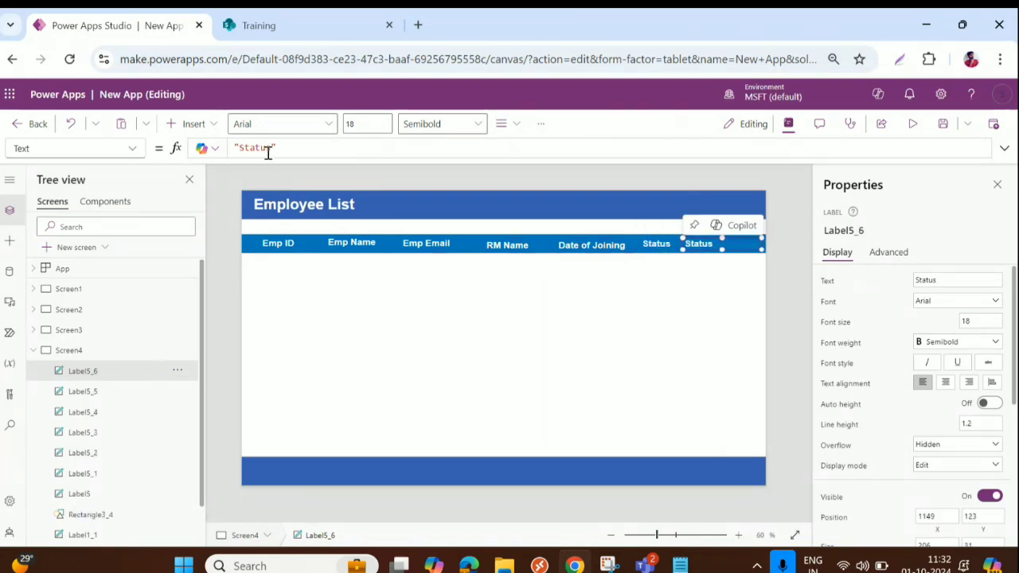
drag(272, 149, 241, 147)
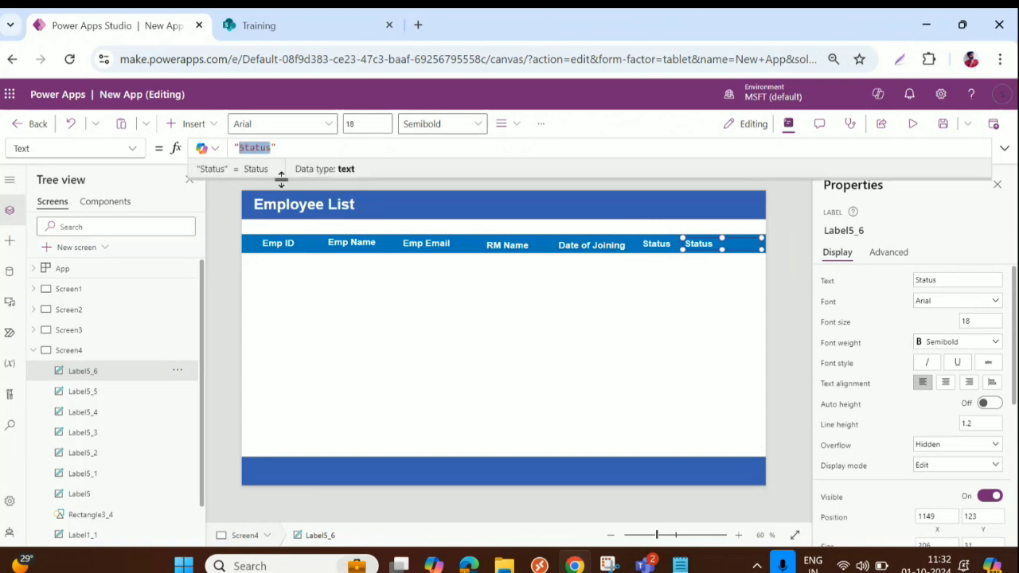
click(699, 245)
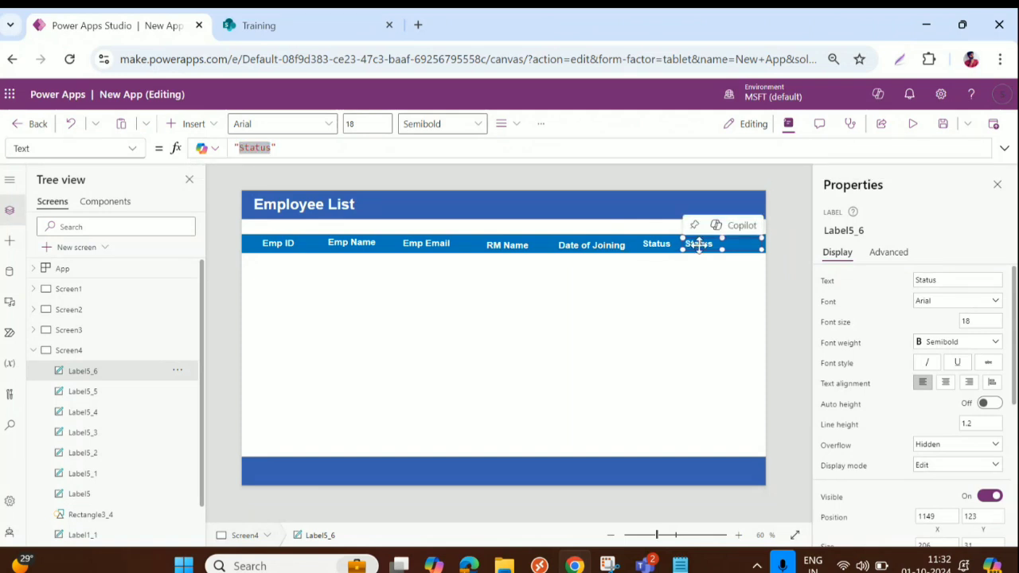
key(Delete)
click(659, 243)
drag(660, 244, 697, 244)
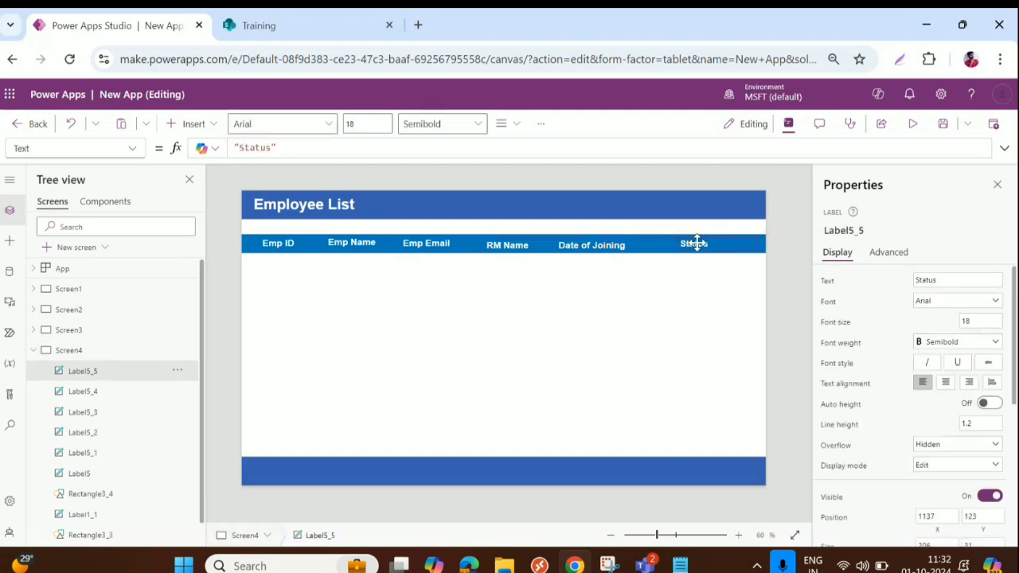
Shift the Date of Joining, RM Name, Emp Email and Emp Name headings right to space them evenly
drag(603, 246, 618, 243)
drag(517, 254, 531, 243)
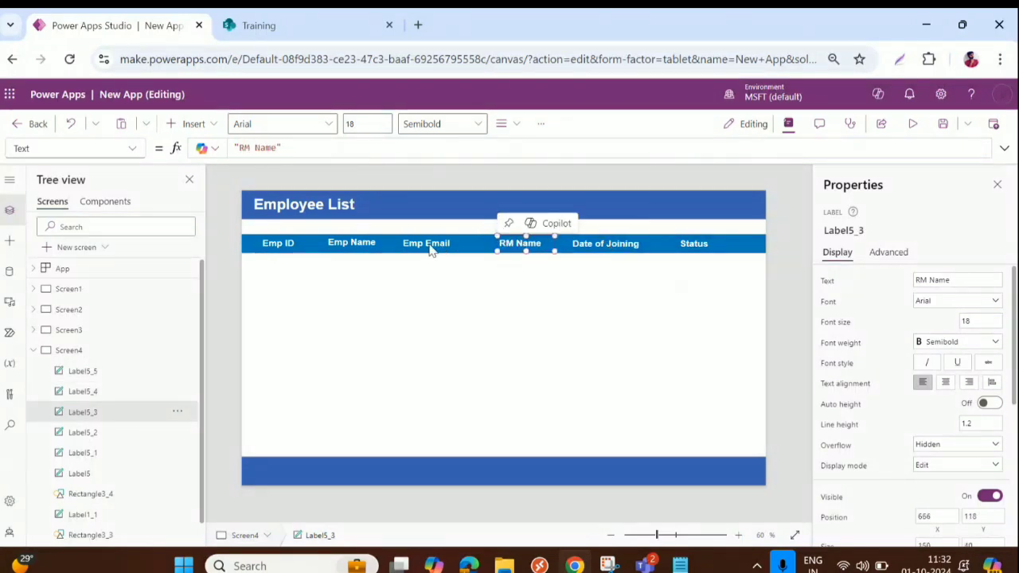
drag(435, 246, 449, 245)
drag(354, 239, 363, 239)
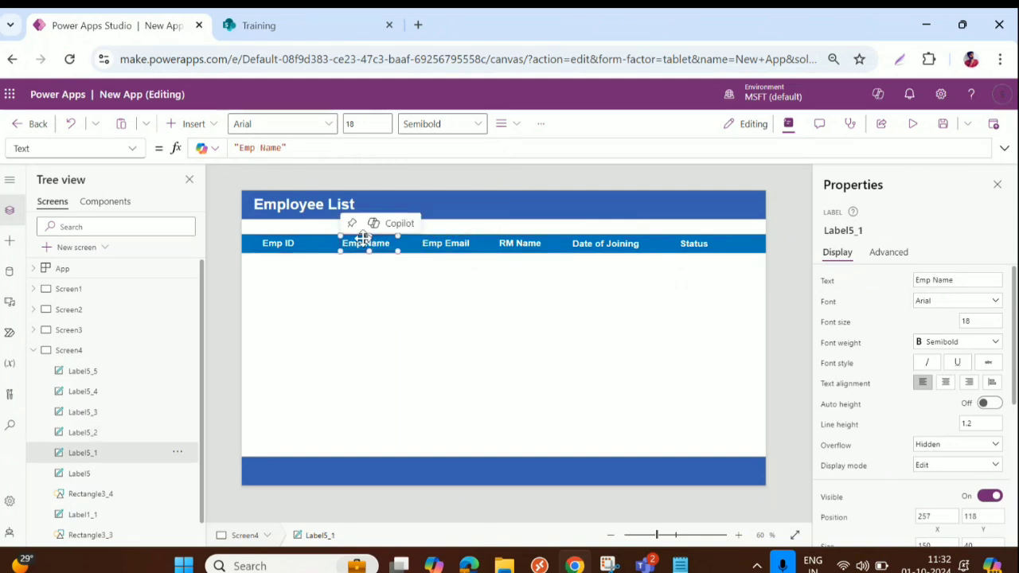
Give all six column headings Position Y 118 and Height 40
click(275, 243)
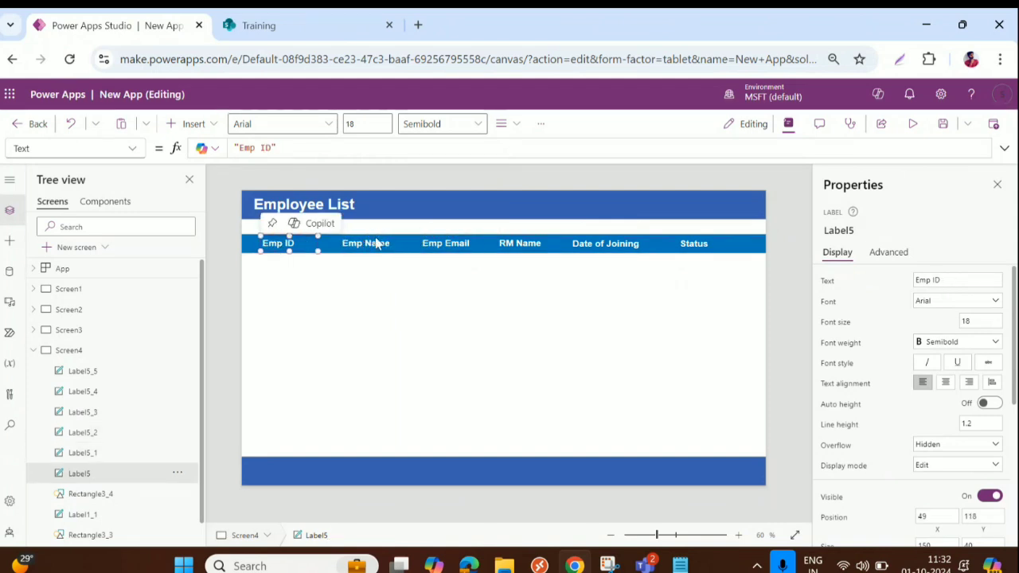
shift+click(372, 245)
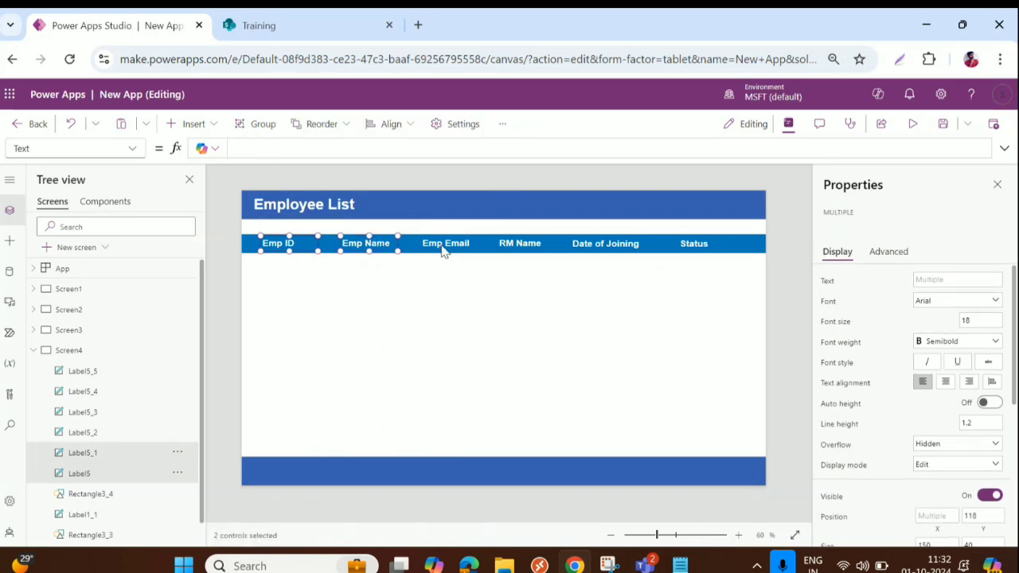
shift+click(444, 245)
shift+click(515, 251)
shift+click(641, 251)
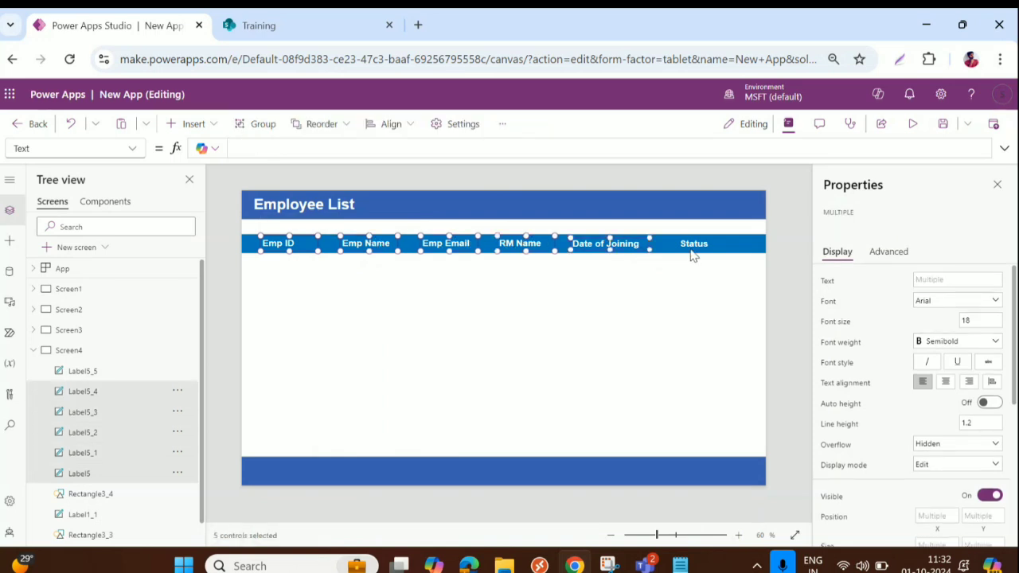
shift+click(692, 254)
scroll(931, 413, down, 2)
click(980, 356)
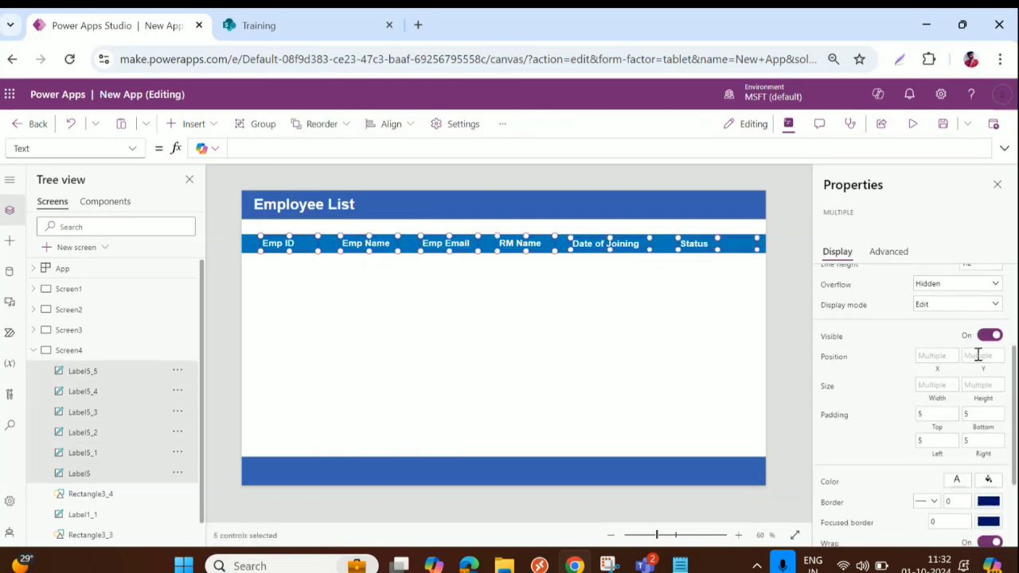
text(118)
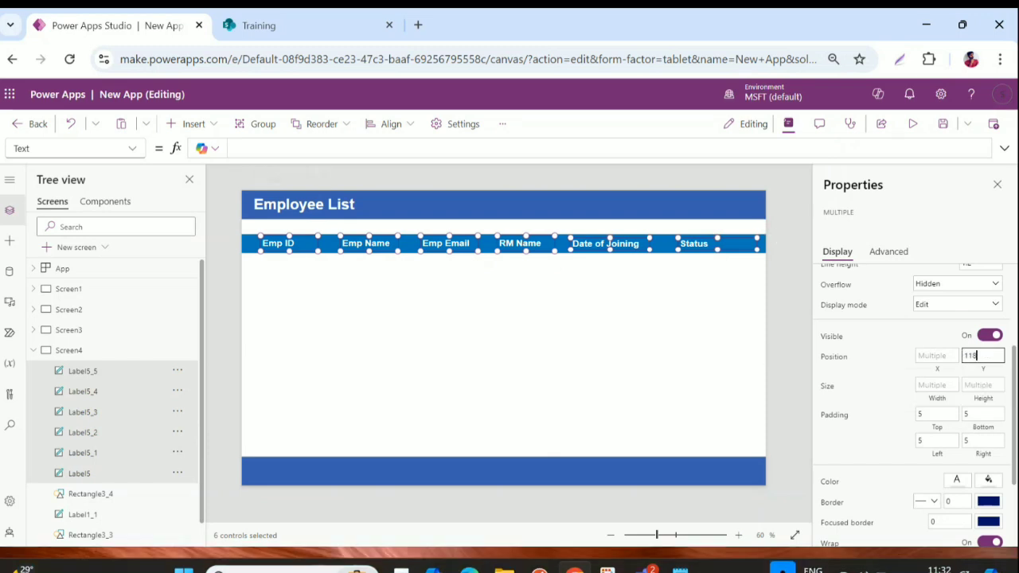
key(Tab)
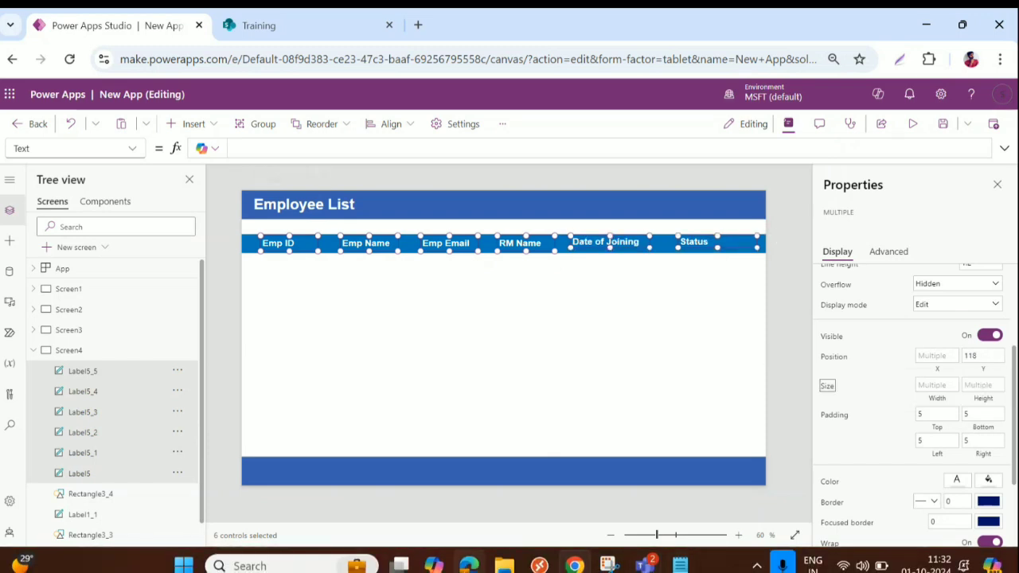
click(987, 384)
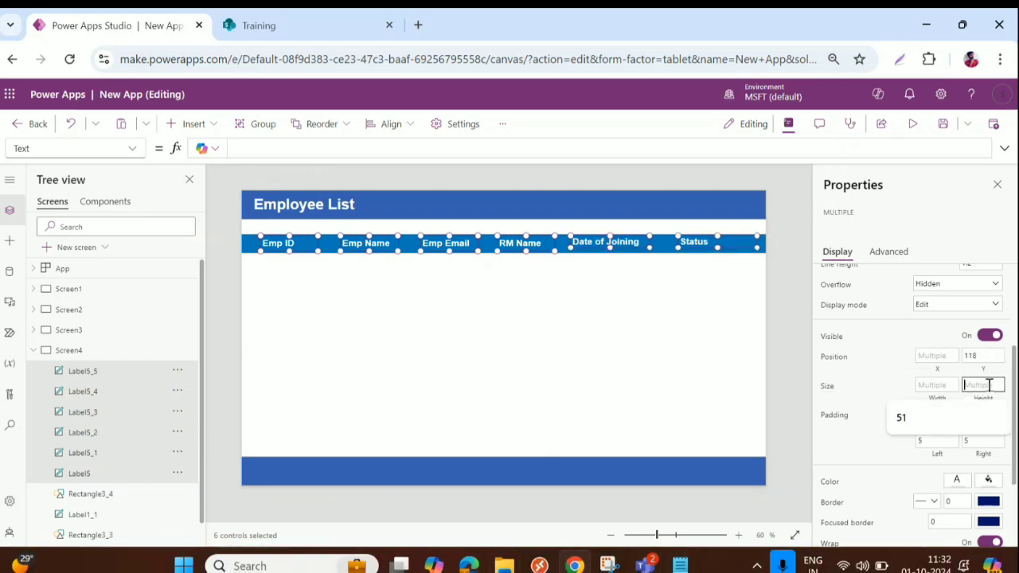
text(40)
key(Tab)
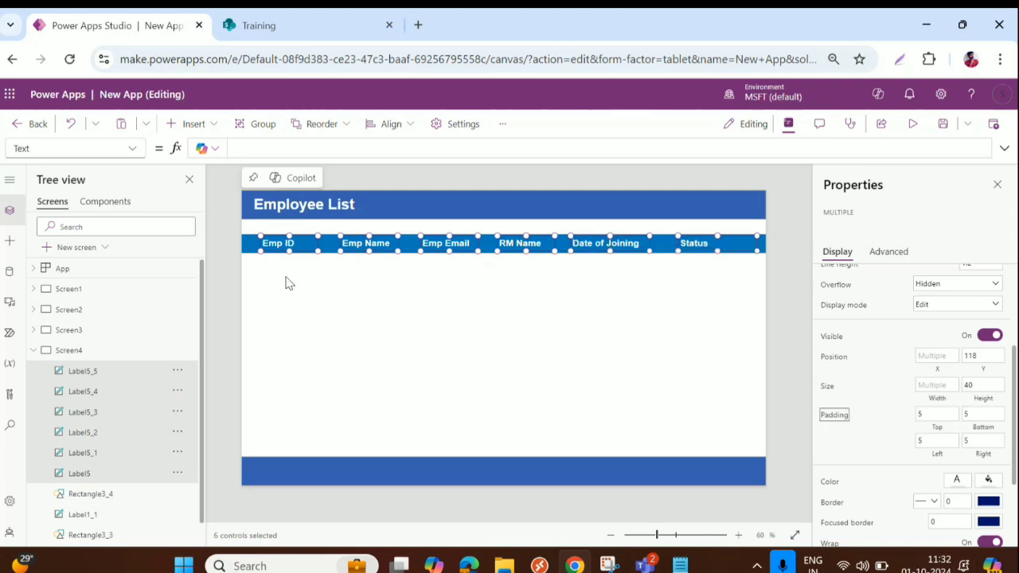
click(410, 324)
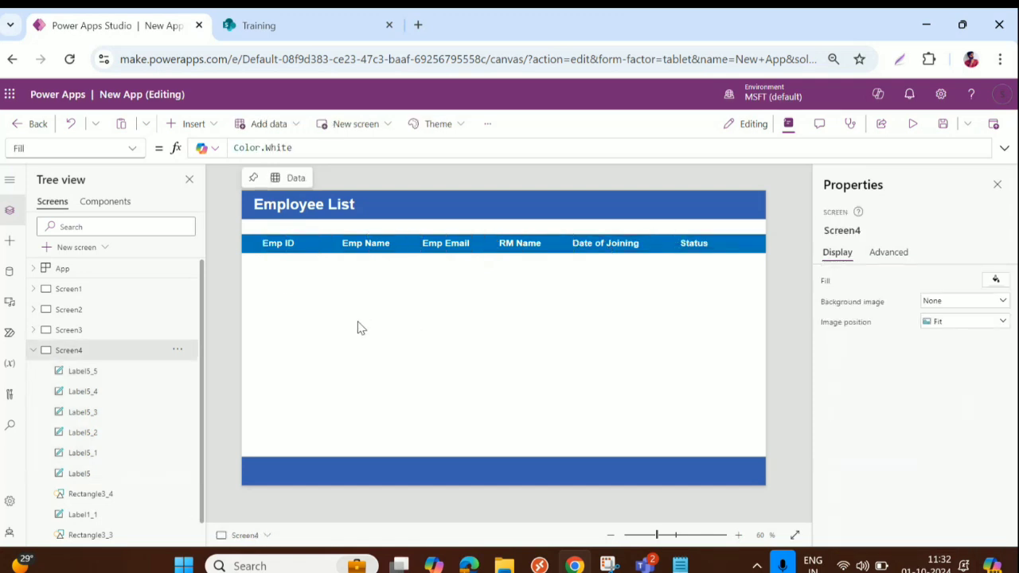
Insert a vertical gallery bound to the TrainingEmployees data source
click(188, 124)
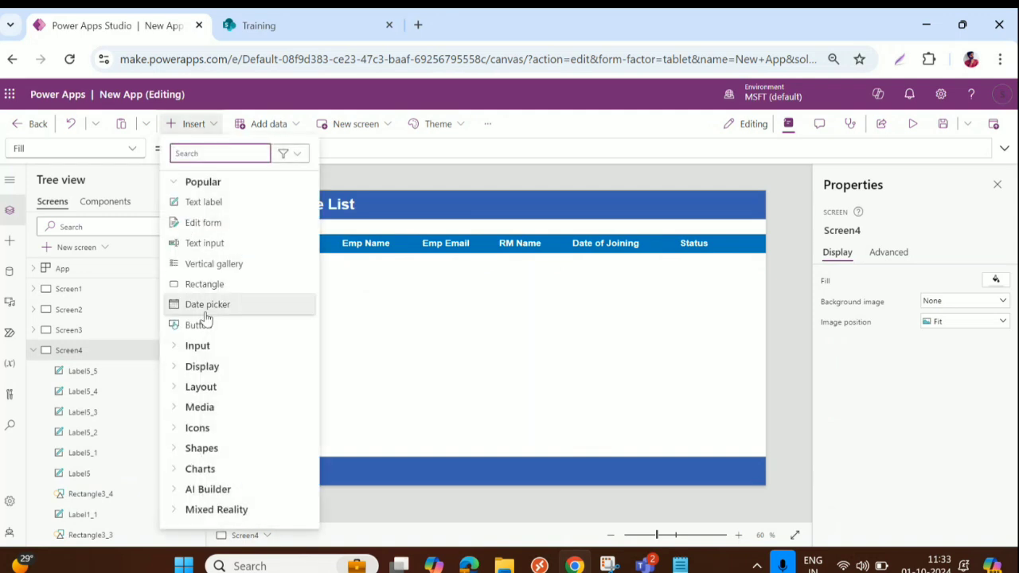
key(Escape)
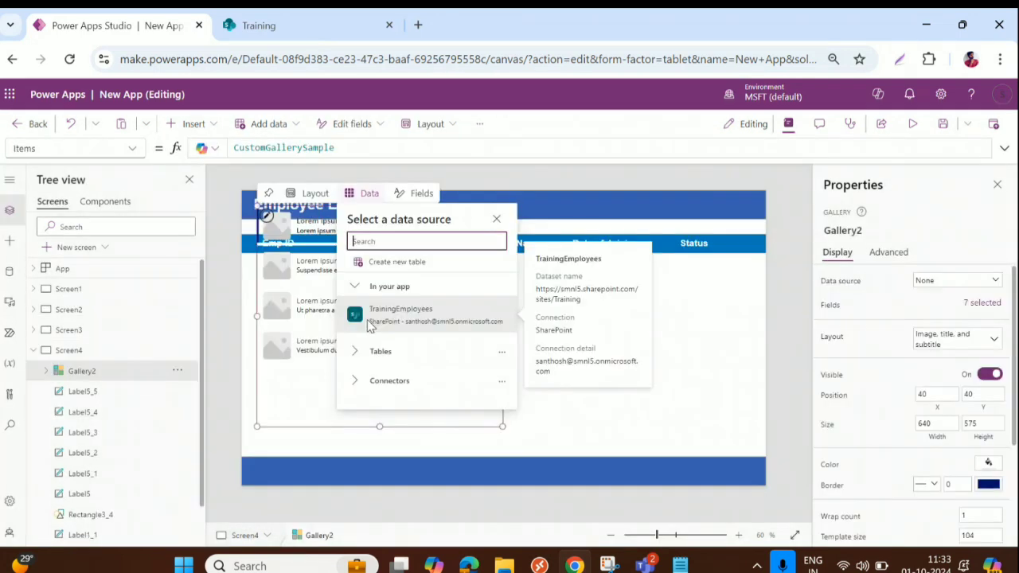
click(410, 318)
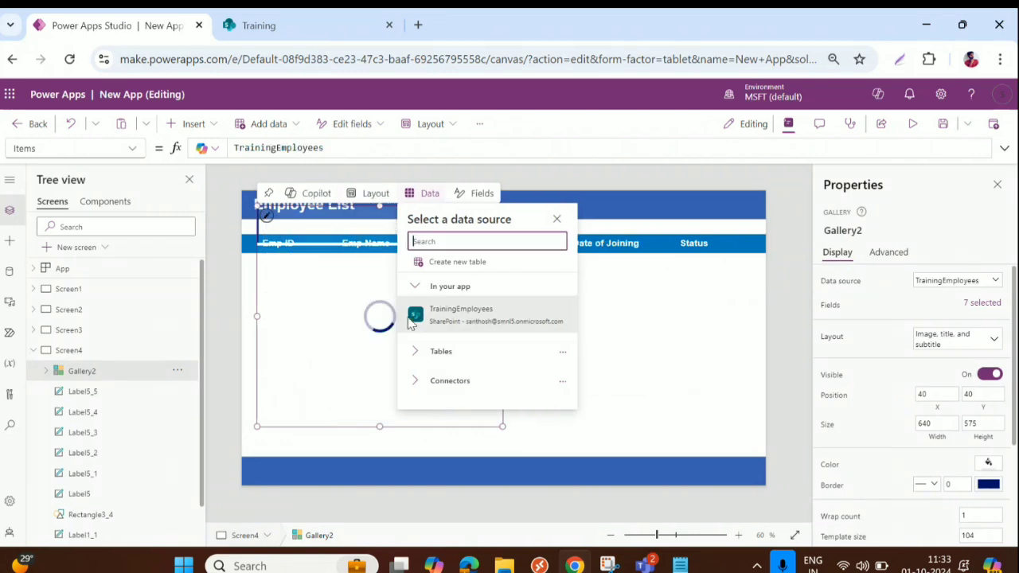
Place the gallery under the header row, stretched full width and ending above the footer
drag(308, 287, 305, 332)
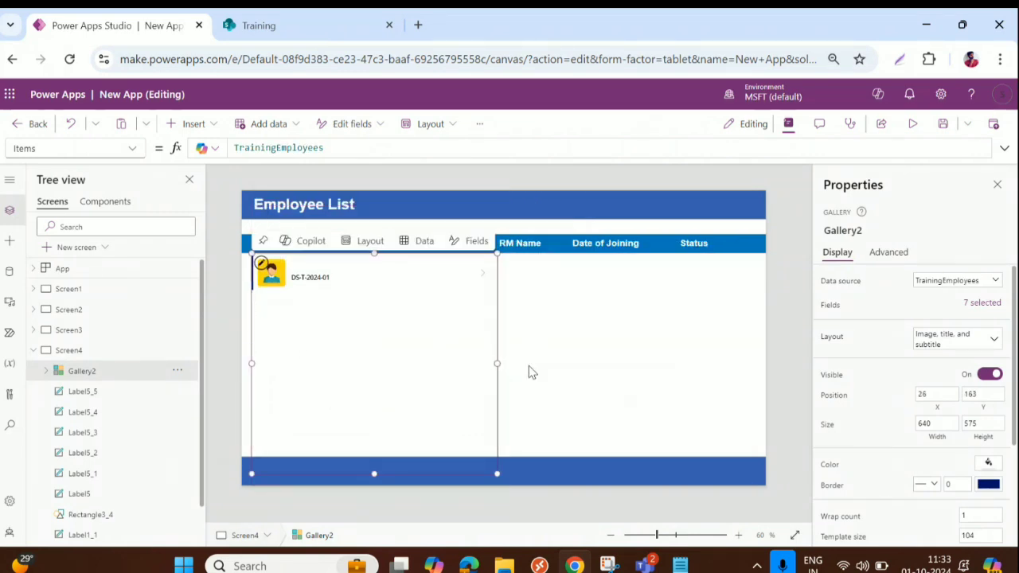
drag(497, 363, 764, 342)
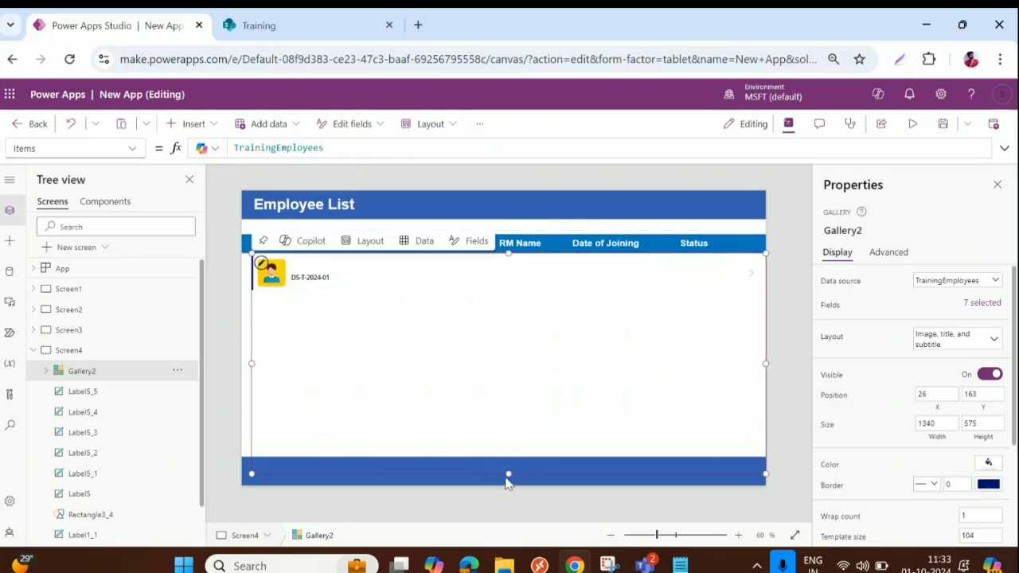
drag(506, 479, 506, 450)
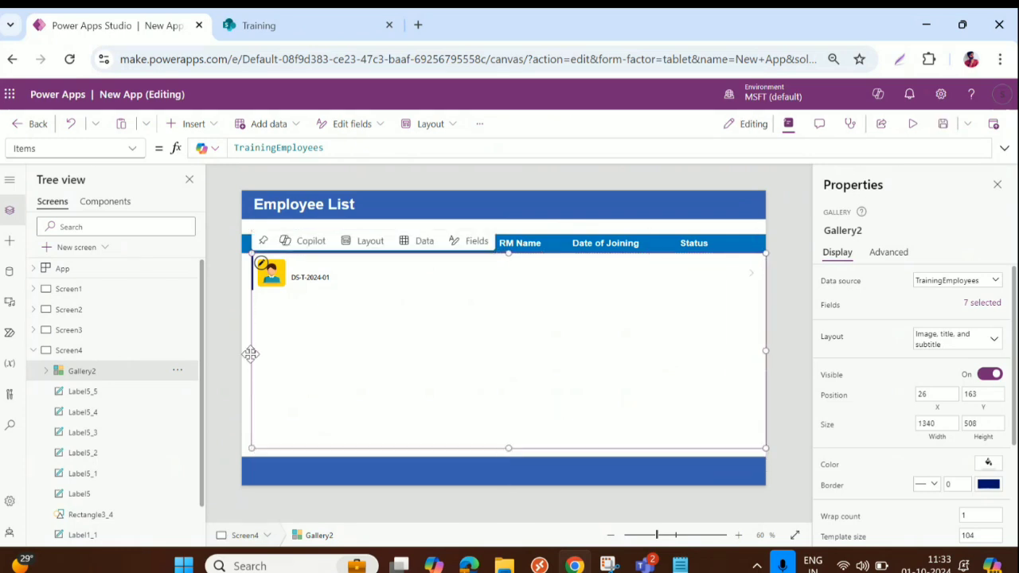
drag(246, 357, 241, 350)
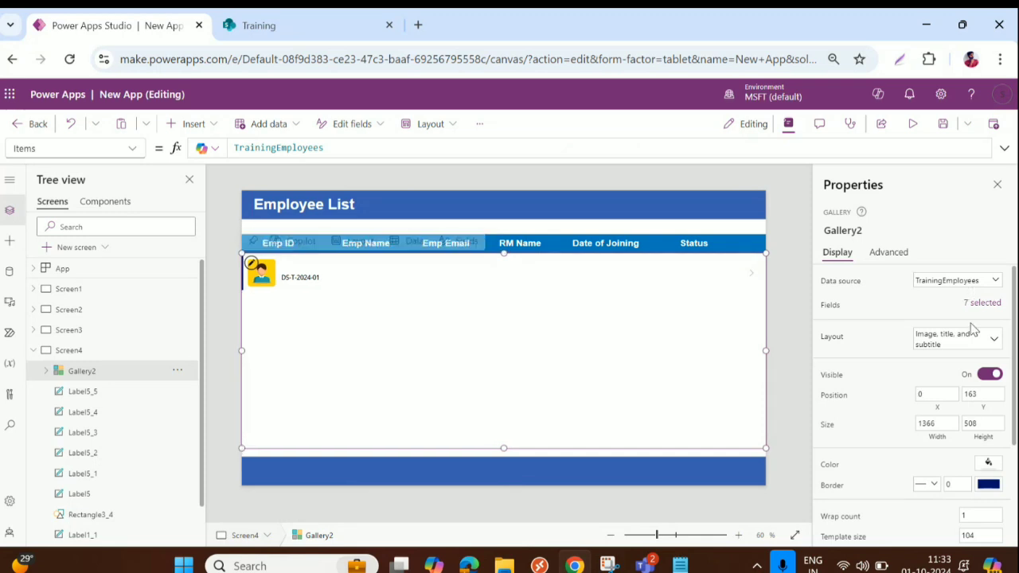
Switch the gallery's layout to Blank
click(965, 343)
click(770, 441)
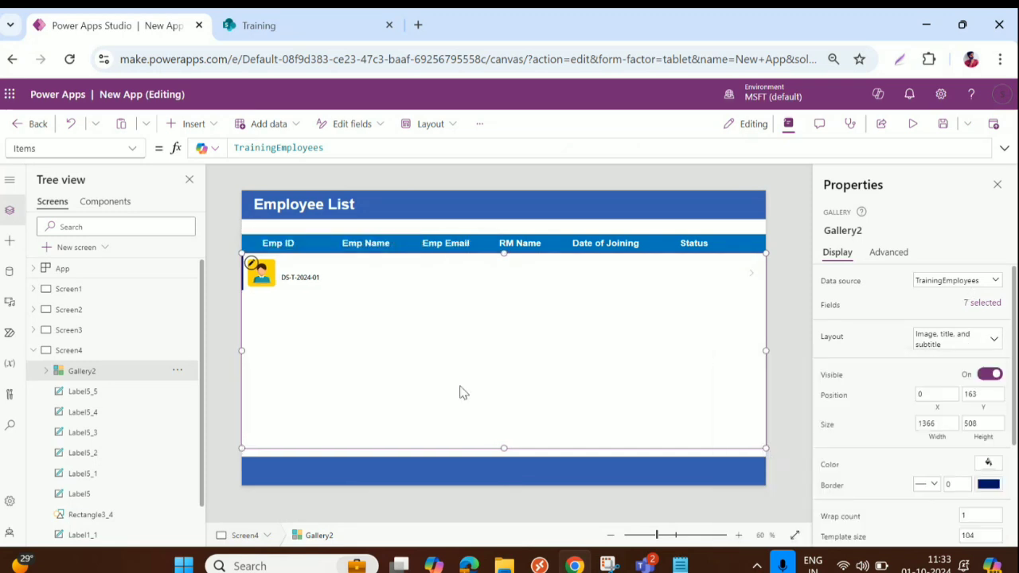
click(250, 264)
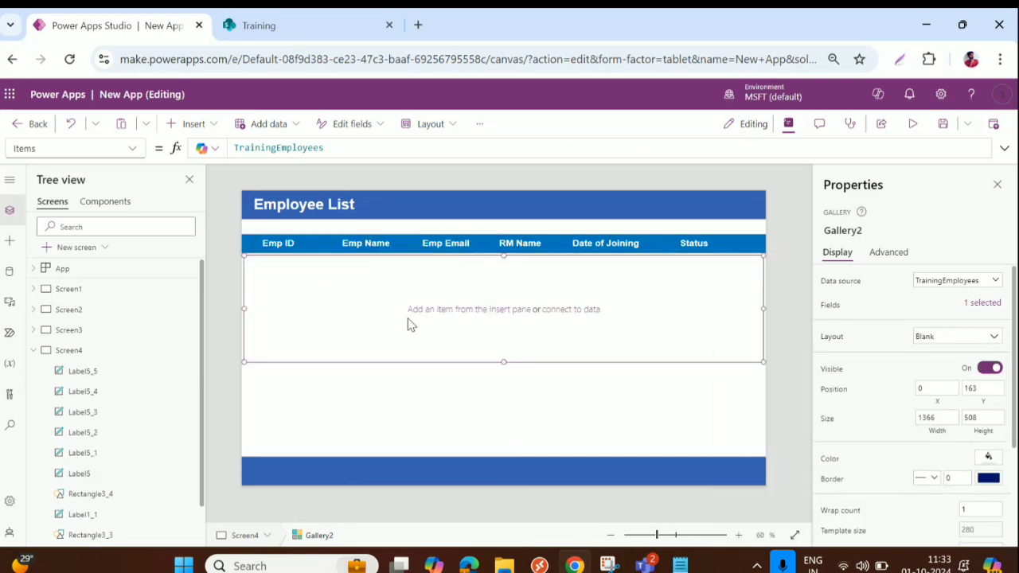
Shrink the gallery rows and paste the copied Status label into the template row
drag(505, 362, 506, 309)
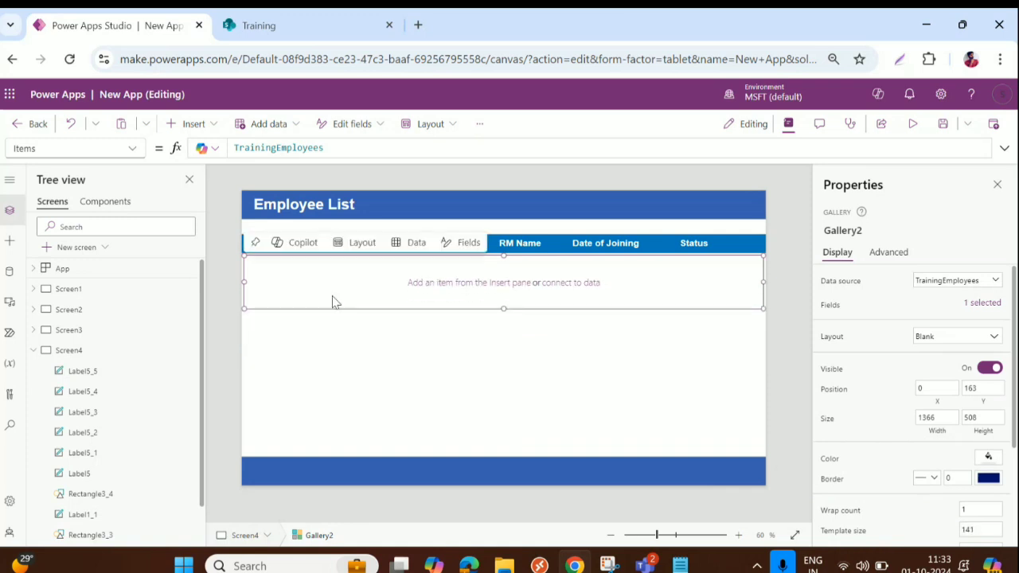
click(700, 244)
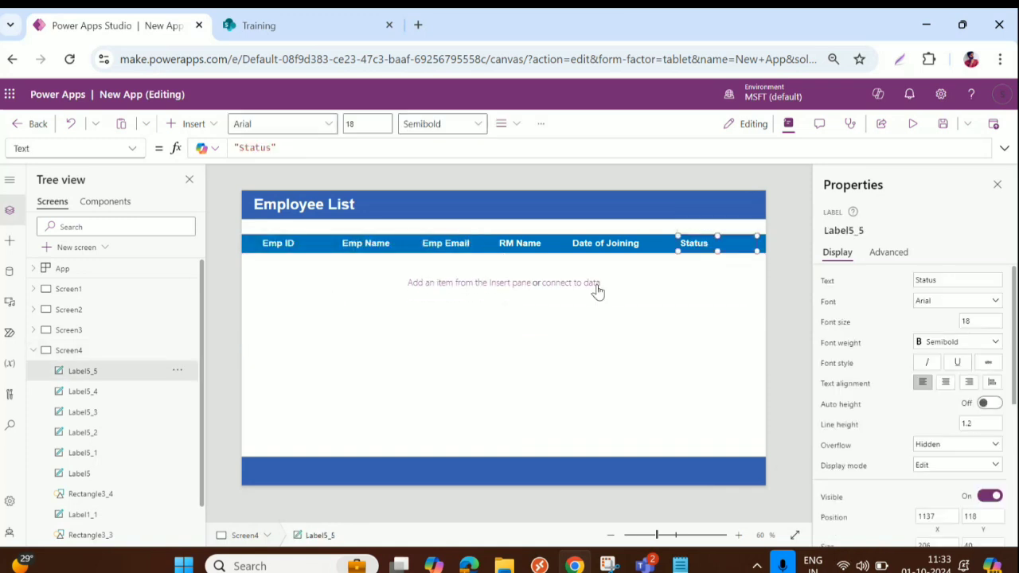
click(420, 327)
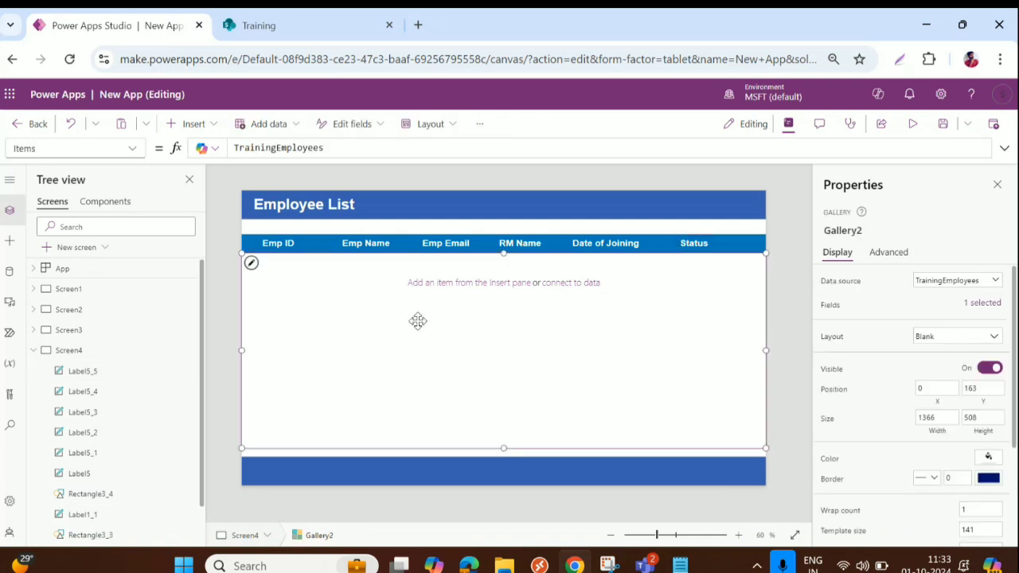
click(250, 262)
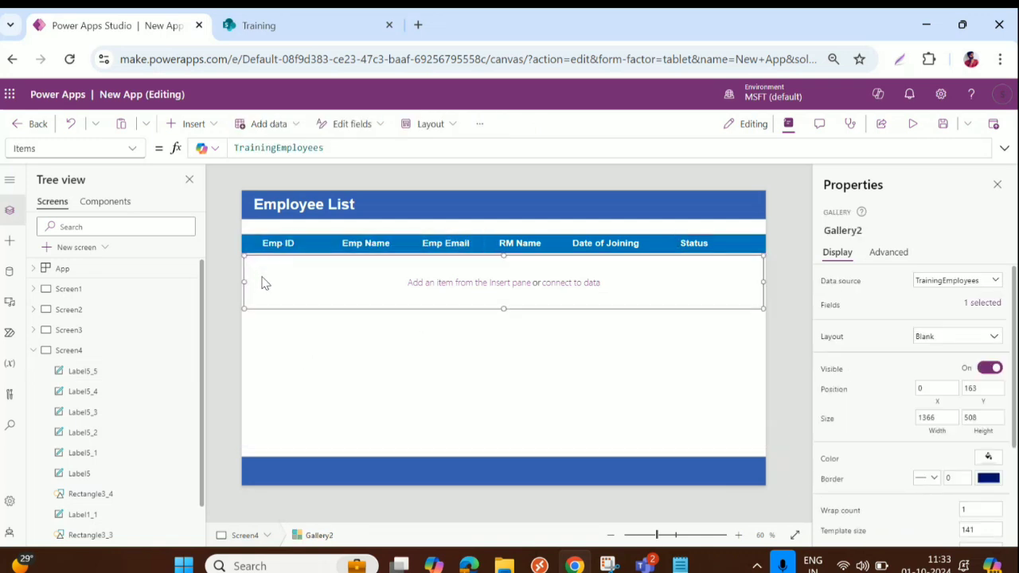
key(ctrl+v)
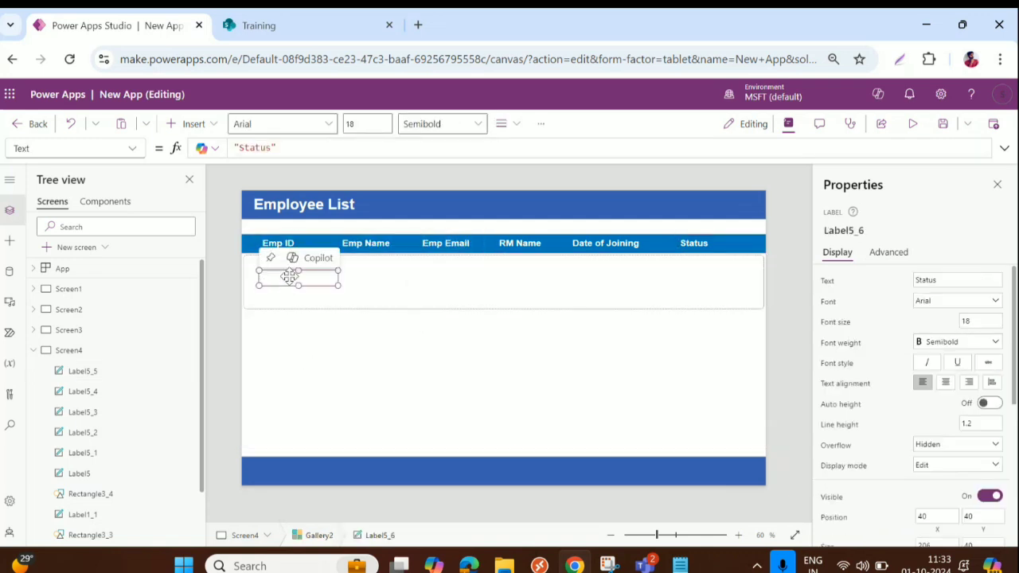
mouse_move(289, 280)
mouse_down()
mouse_move(280, 270)
mouse_move(296, 263)
mouse_move(281, 260)
mouse_move(298, 264)
mouse_up()
Colour the pasted label's text black
scroll(948, 481, down, 2)
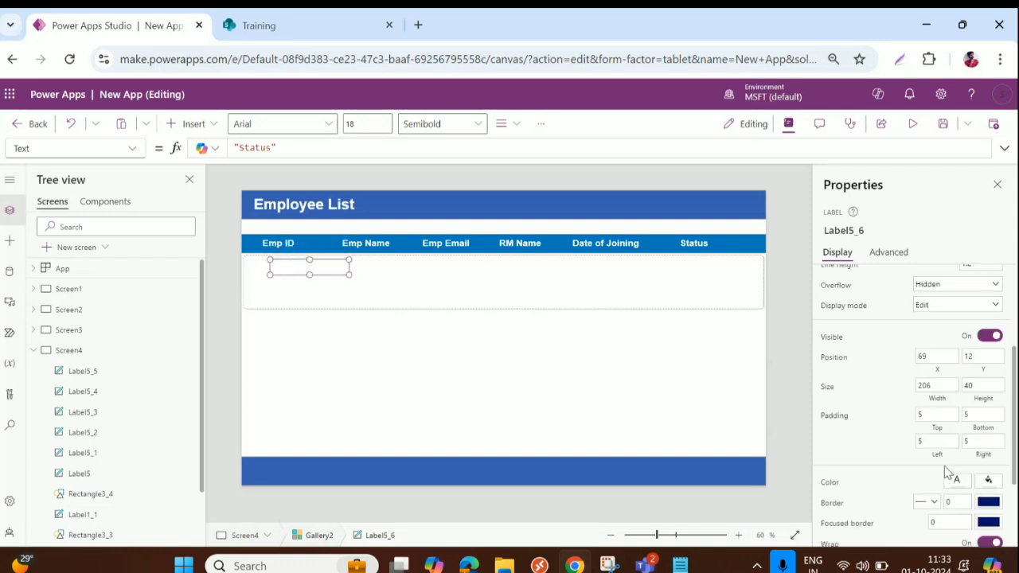
click(956, 481)
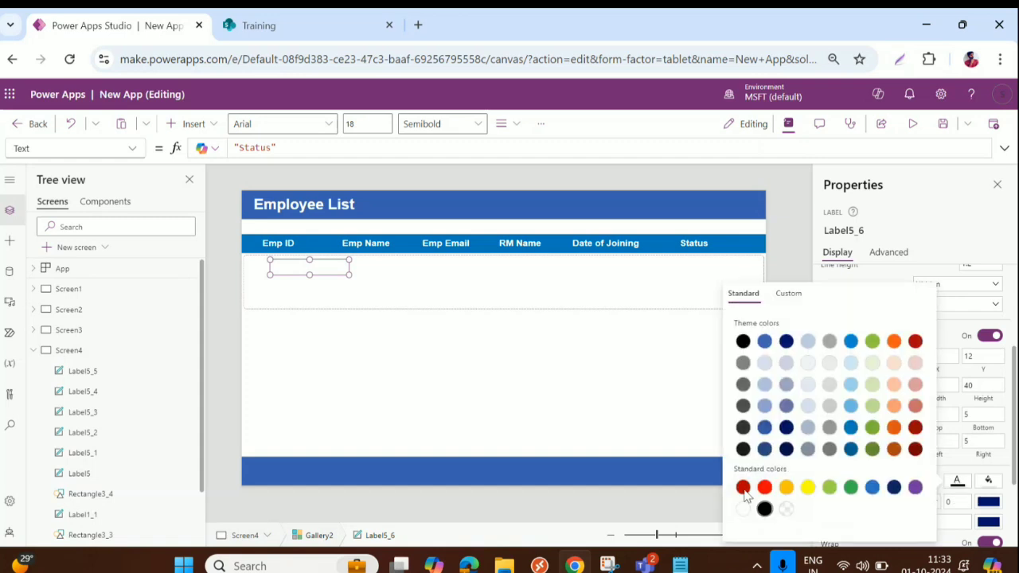
click(764, 508)
drag(308, 147, 180, 145)
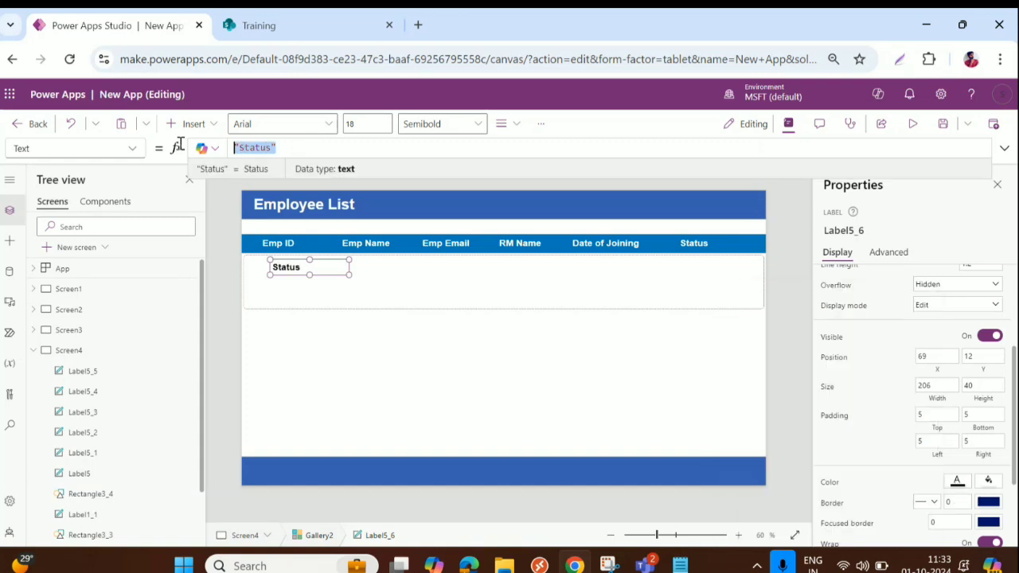
Bind the gallery label's Text to ThisItem.EmpID and move it slightly down and right
text(Thi)
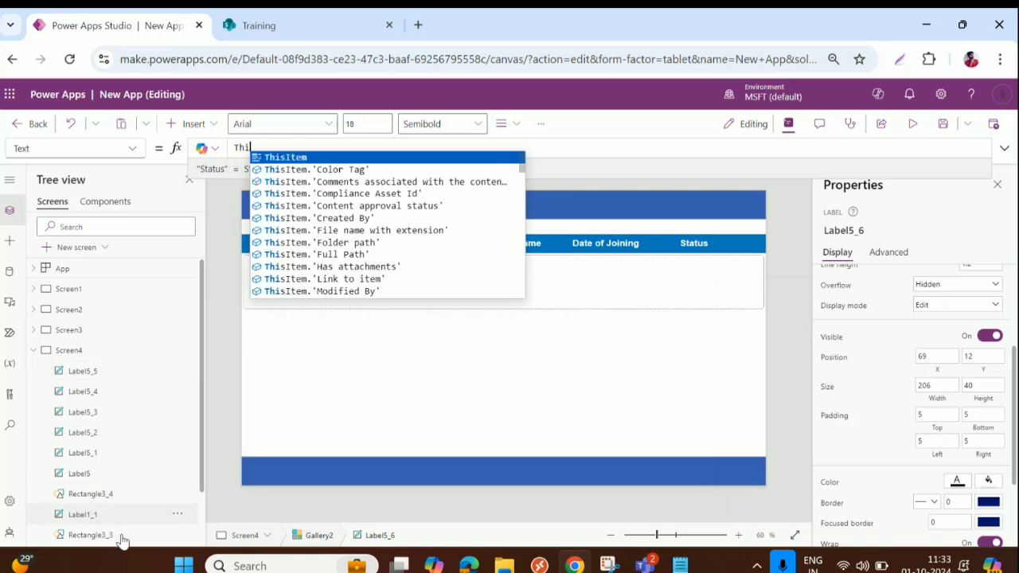
click(306, 157)
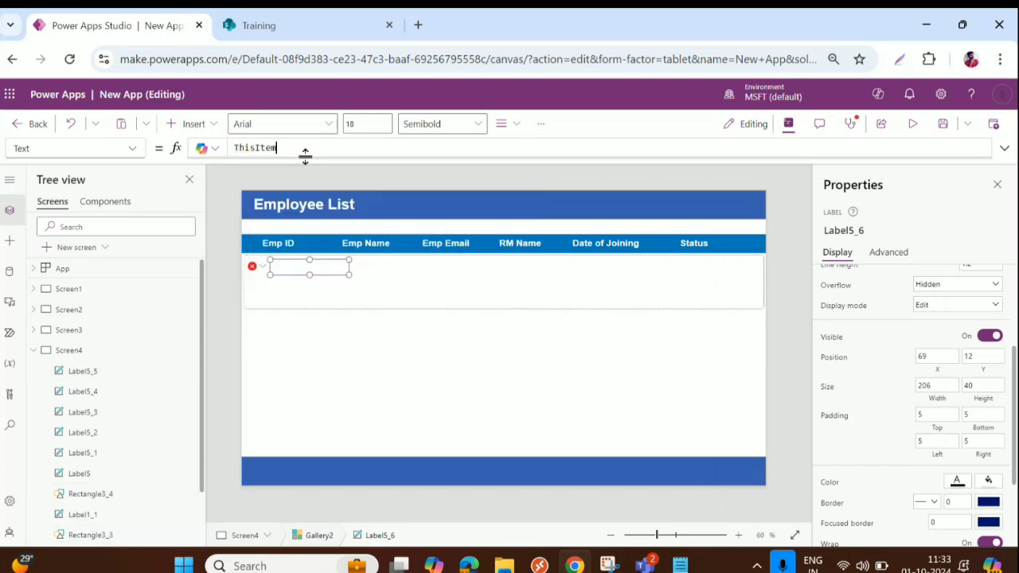
text(.)
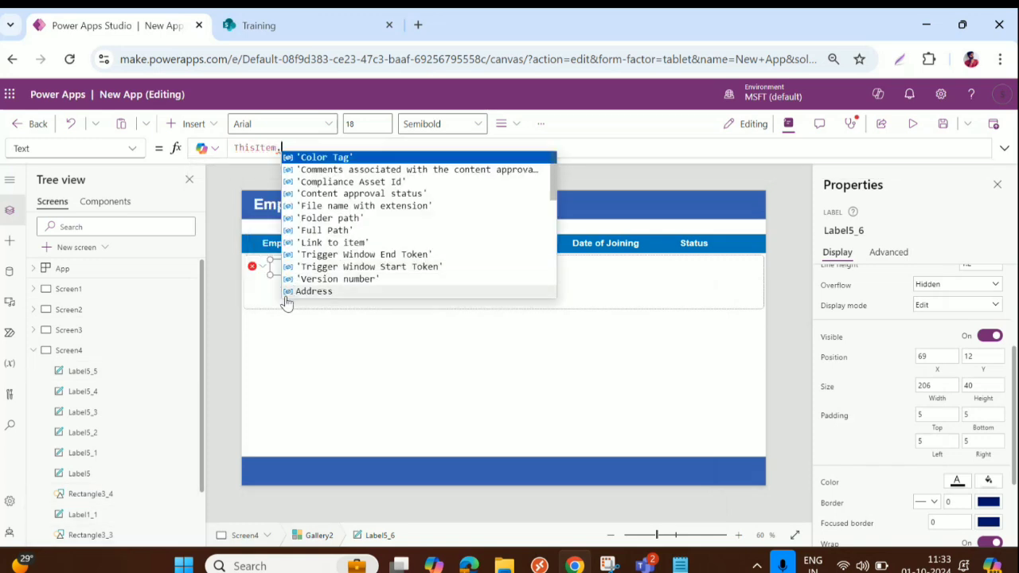
text(Em)
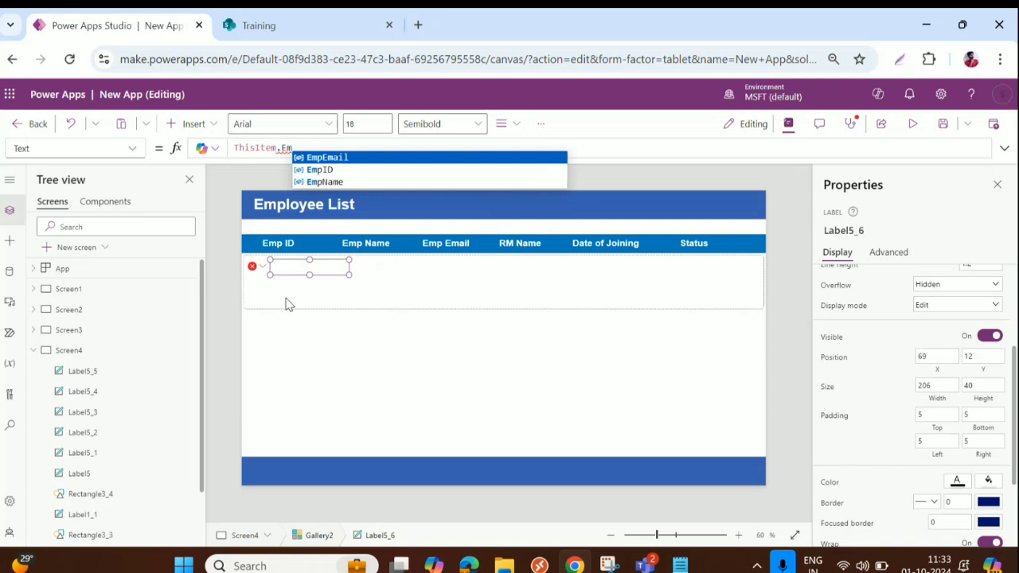
click(324, 171)
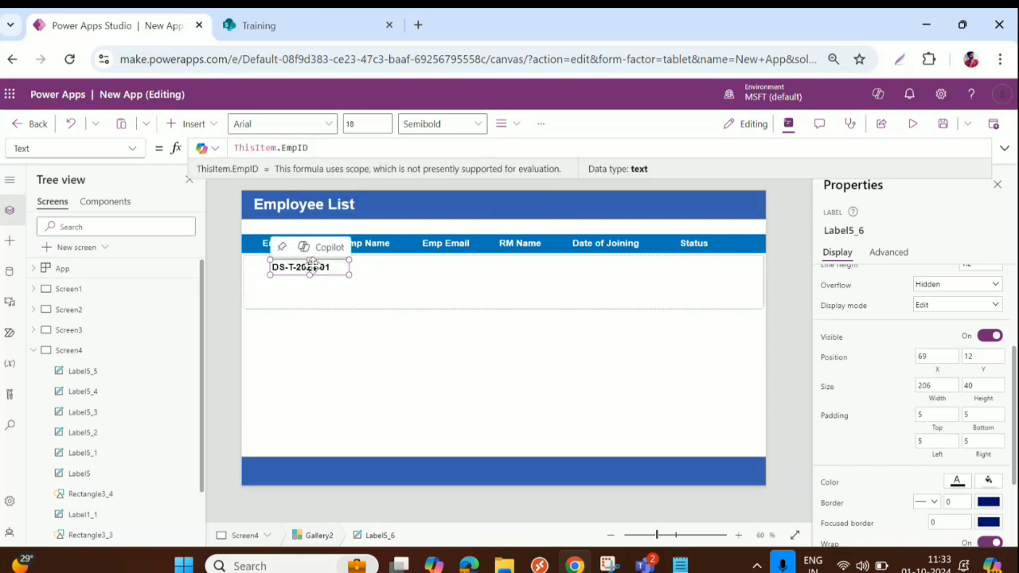
drag(311, 263, 343, 276)
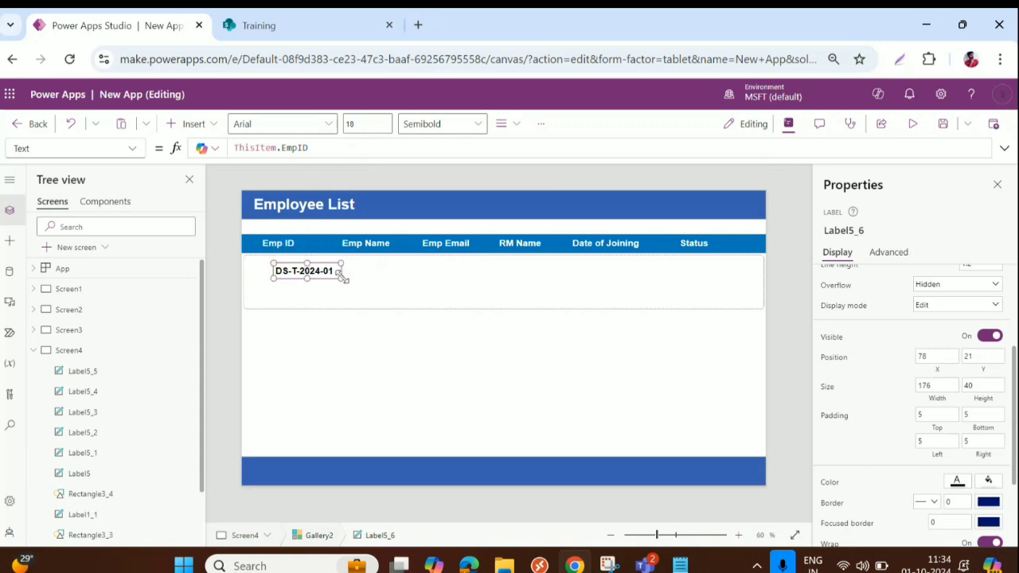
click(305, 268)
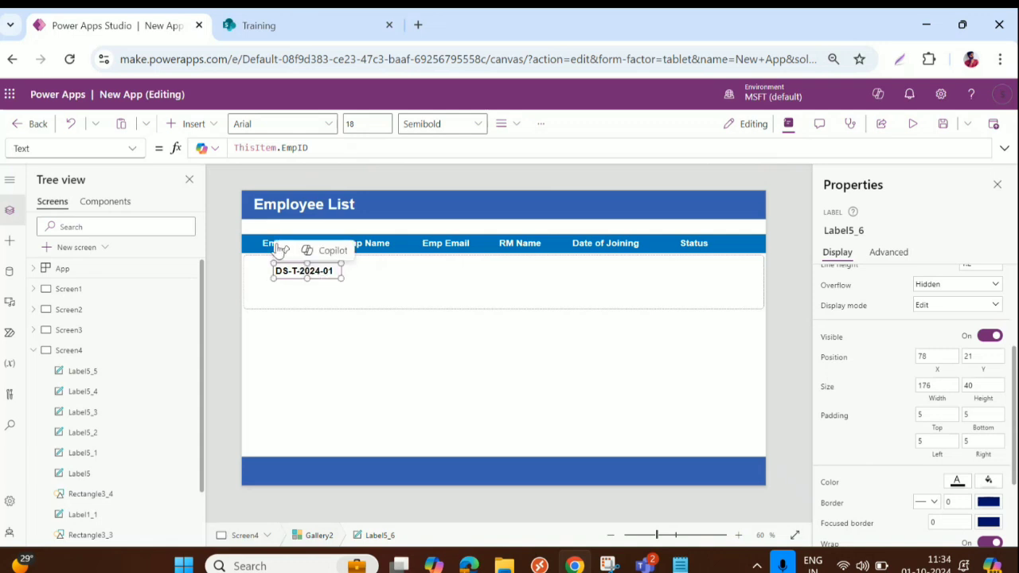
Nudge the Emp ID header right and set its Position Y to 118
click(269, 248)
drag(271, 241, 296, 245)
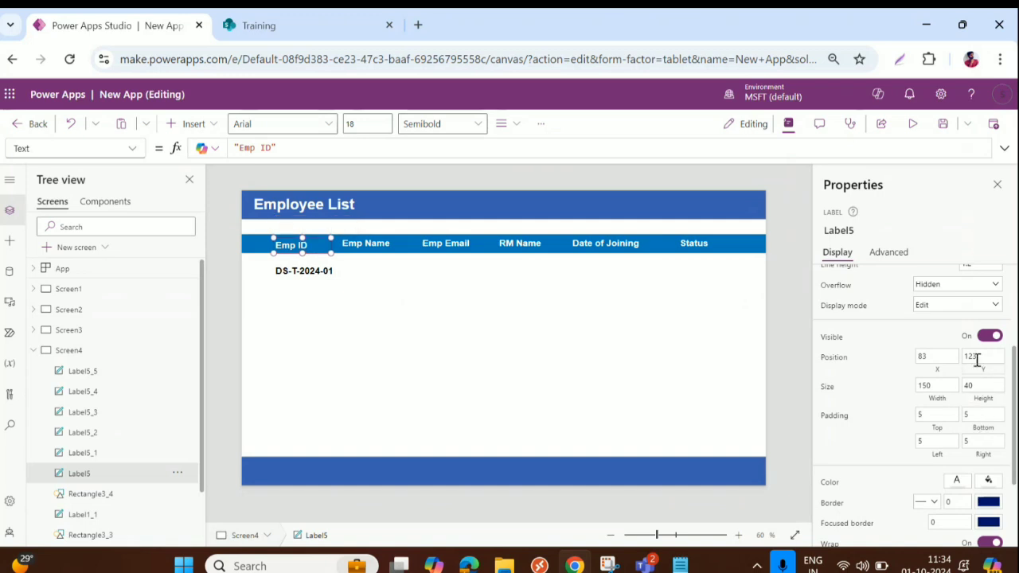
click(983, 356)
key(BackSpace)
key(BackSpace)
text(18)
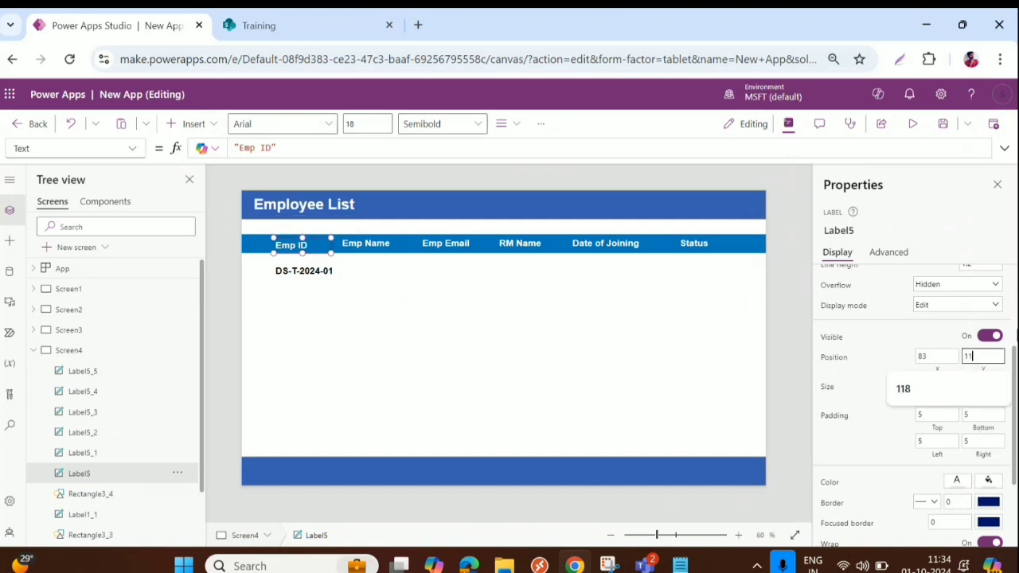
key(Tab)
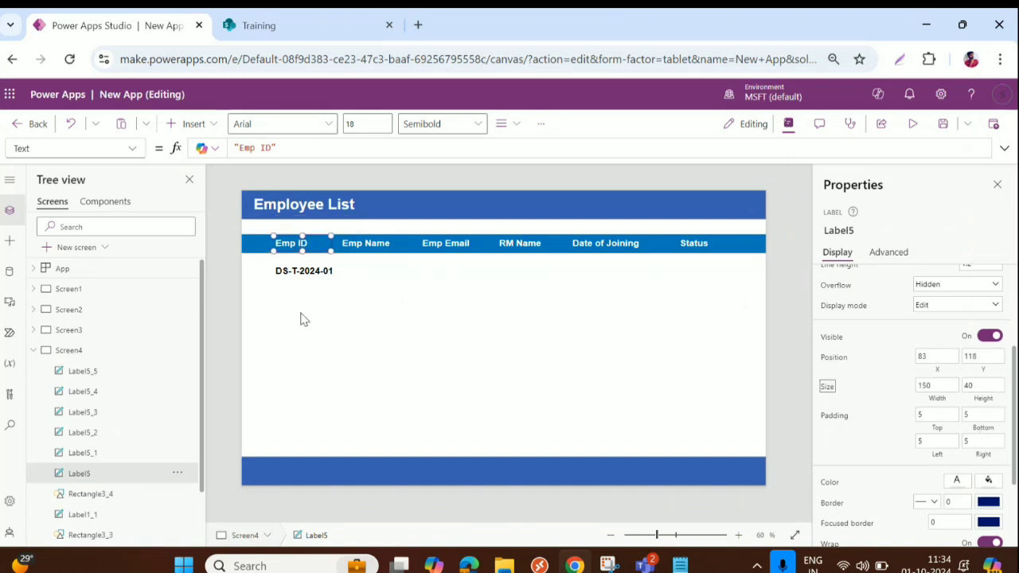
Copy the EmpID value label and paste a duplicate
click(296, 272)
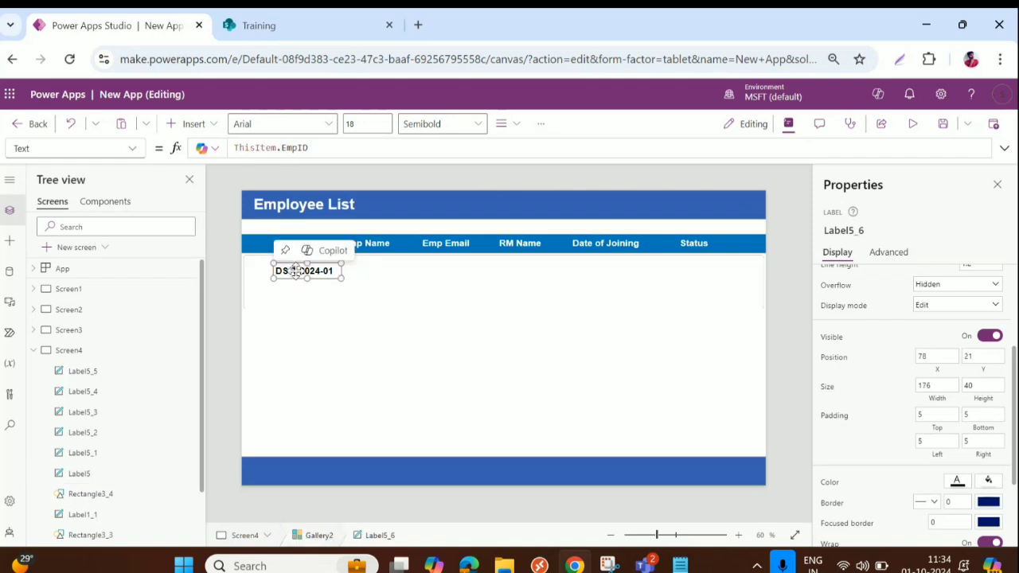
key(ctrl+c)
key(ctrl+v)
Place EmpID label copies under Status, Date of Joining, RM Name, Emp Email and Emp Name
key(ctrl+v)
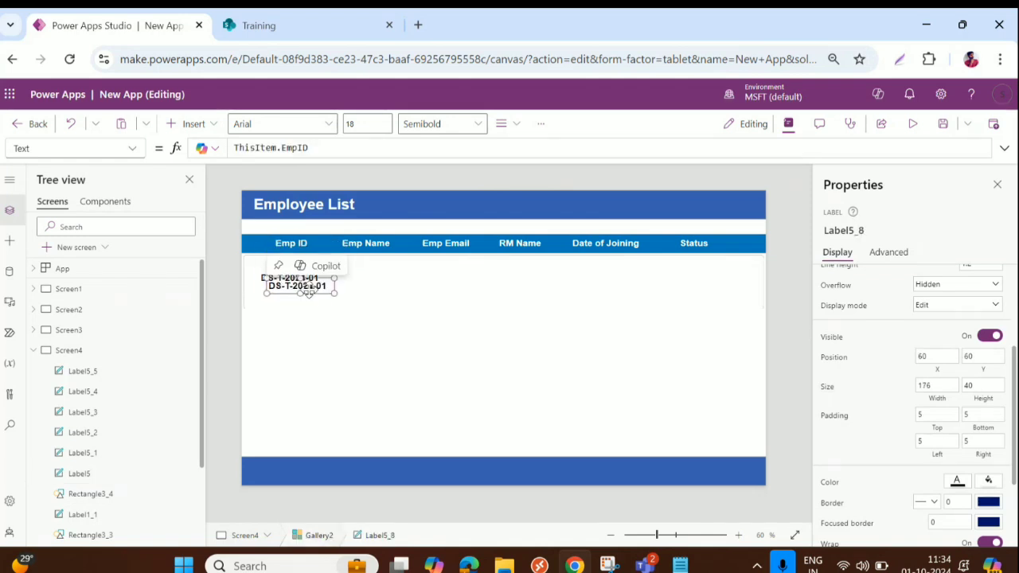
key(ctrl+v)
key(ctrl+v)
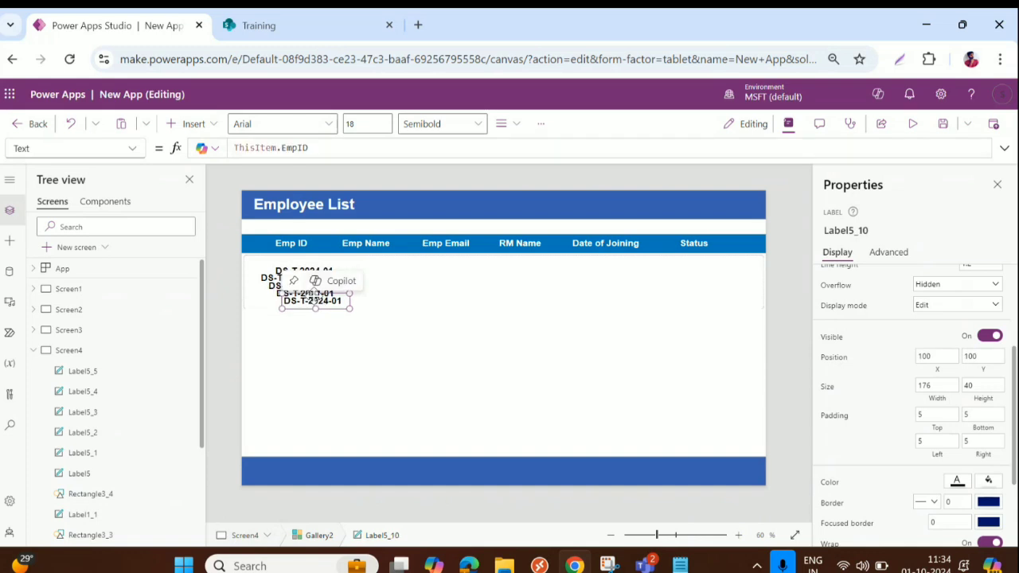
drag(315, 301, 742, 271)
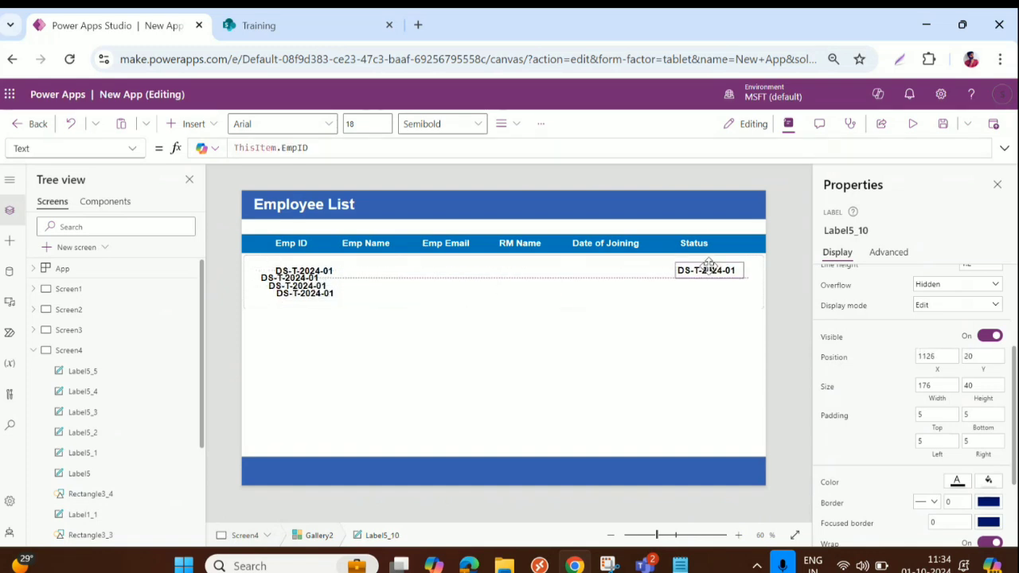
drag(301, 303, 595, 270)
drag(296, 296, 522, 272)
click(292, 279)
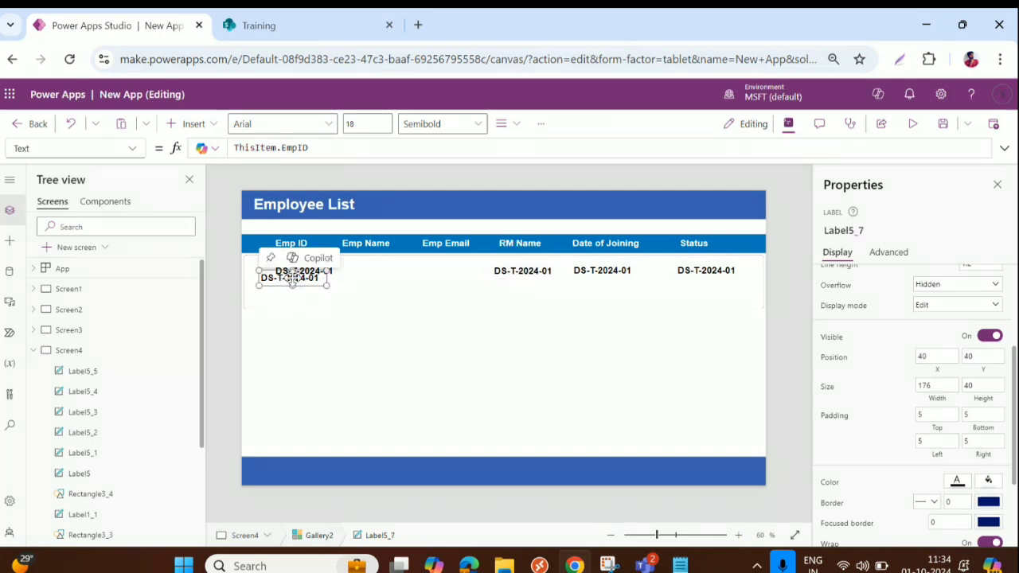
drag(292, 279, 442, 272)
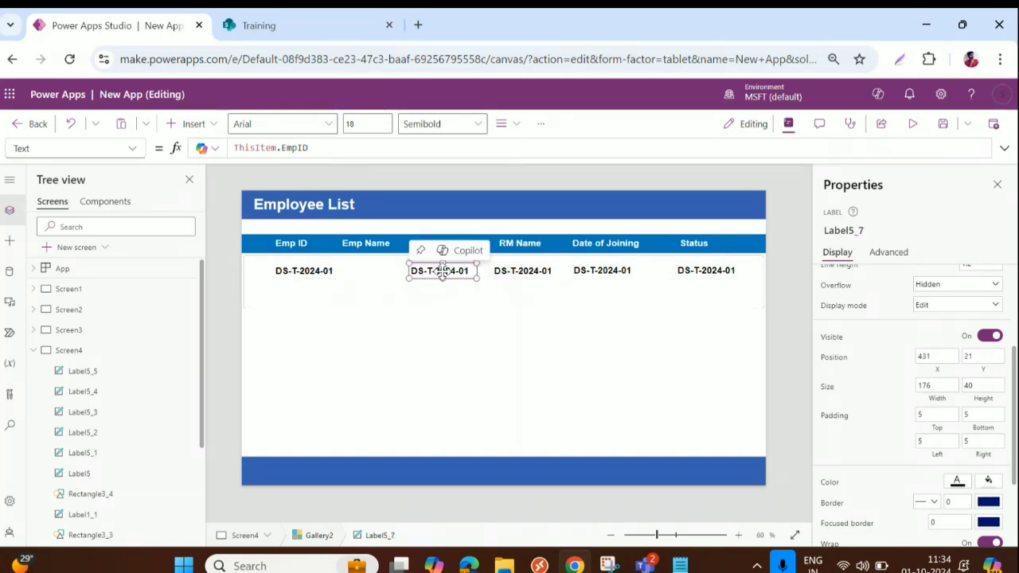
click(296, 279)
drag(296, 279, 372, 274)
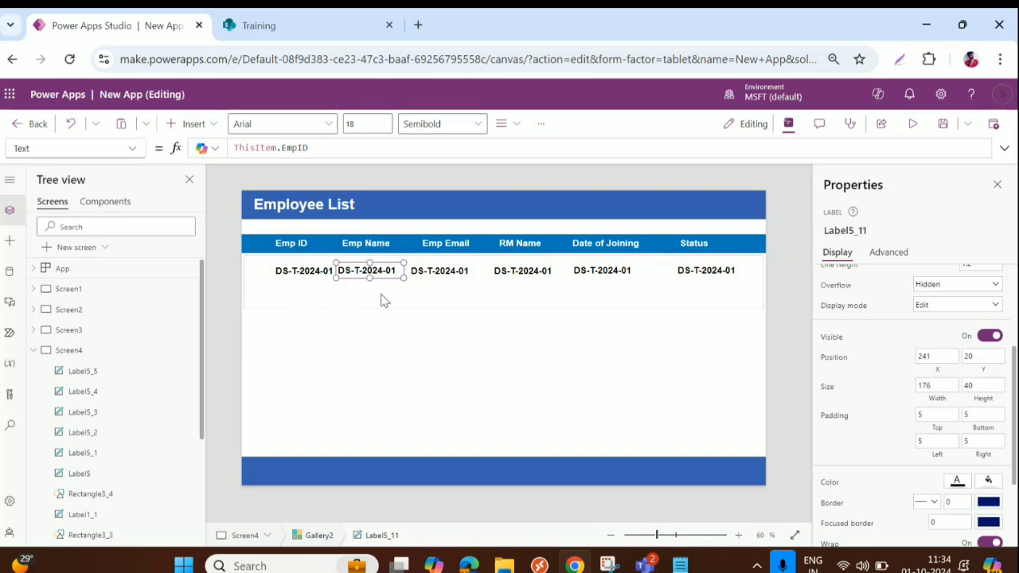
Shrink the gallery template row to size 102
click(383, 298)
drag(503, 309, 503, 294)
click(287, 274)
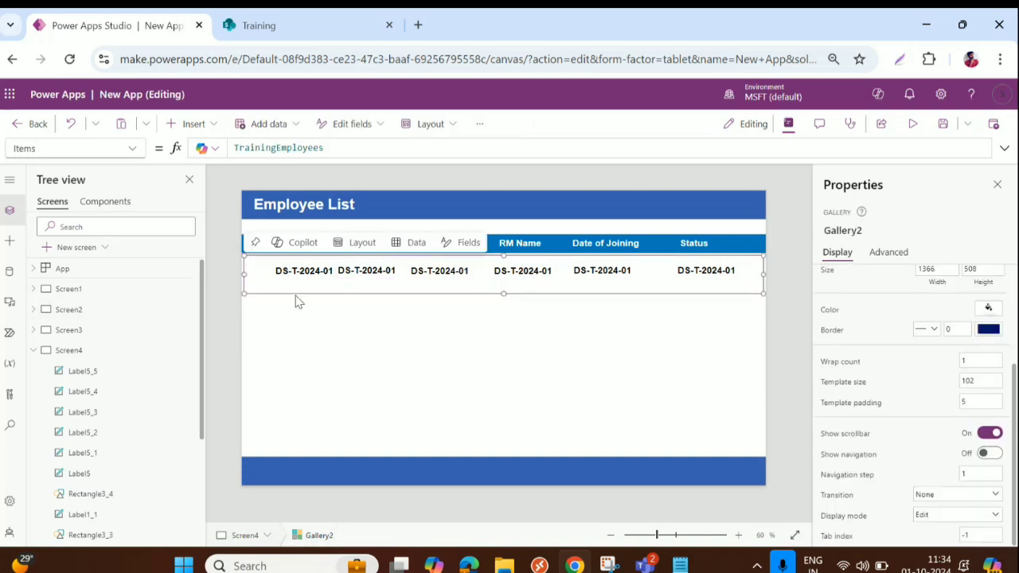
Insert an Image control (search 'im') into the gallery row and move it to the left edge
click(317, 340)
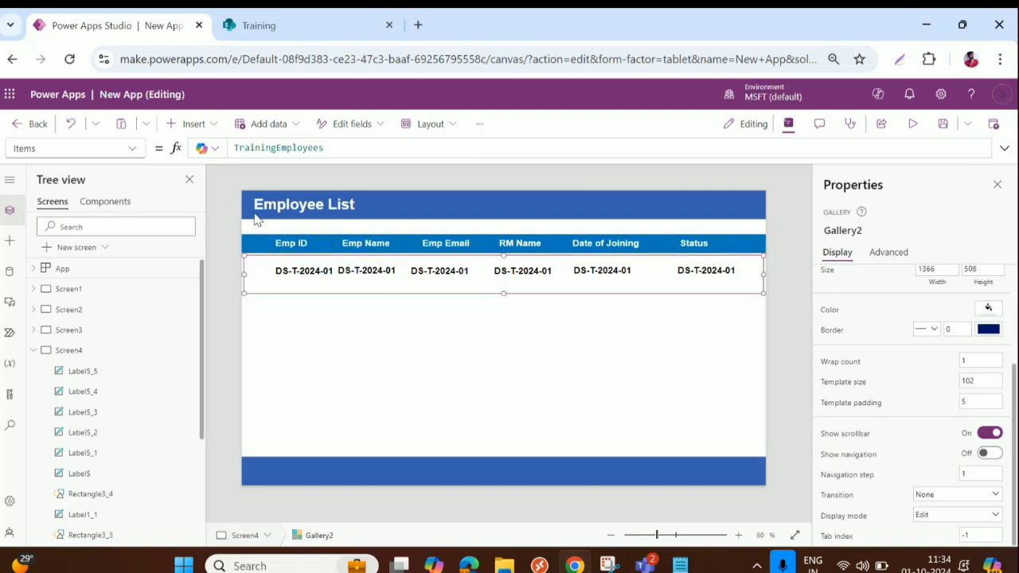
click(191, 125)
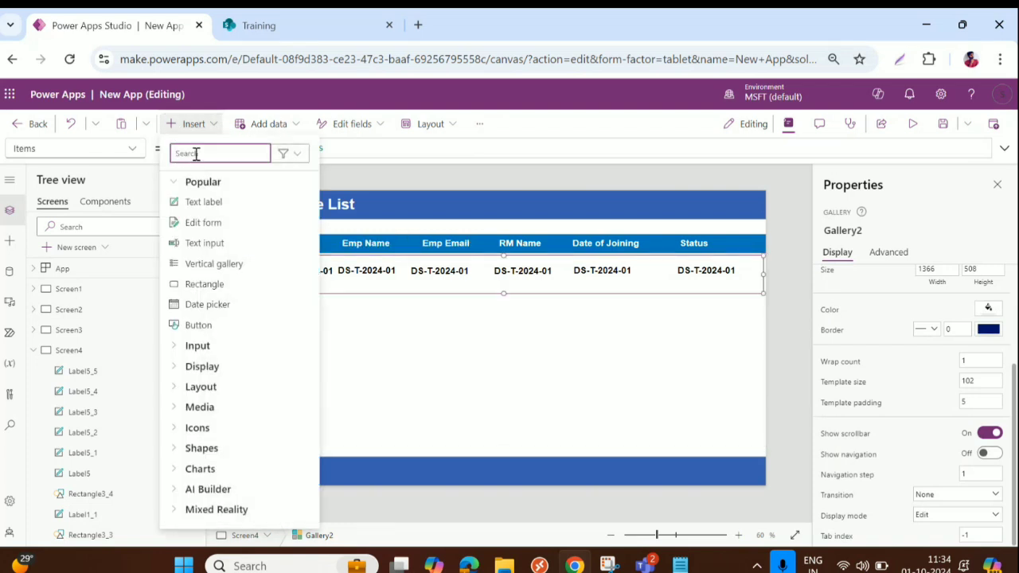
text(im)
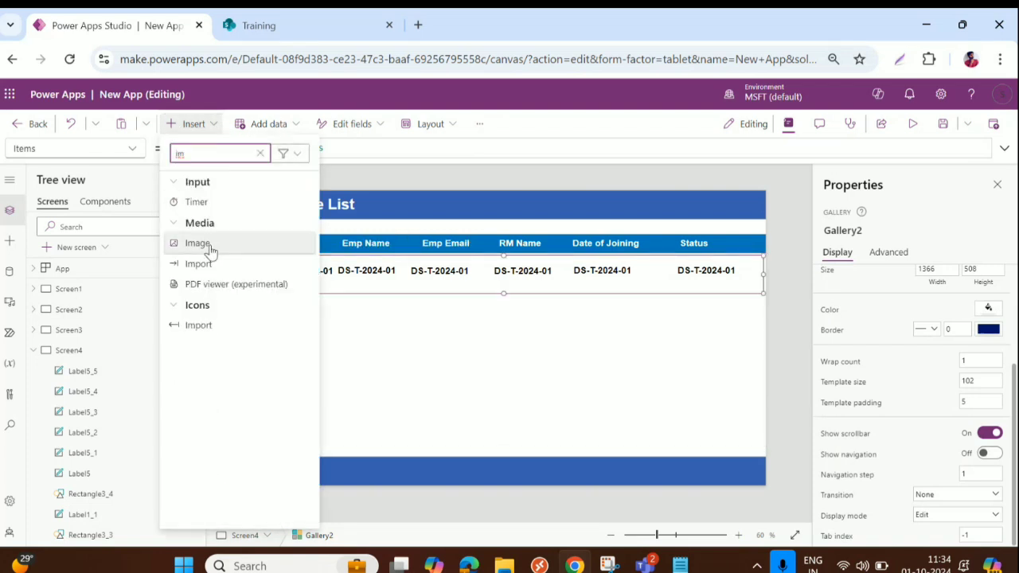
key(Escape)
drag(281, 283, 257, 273)
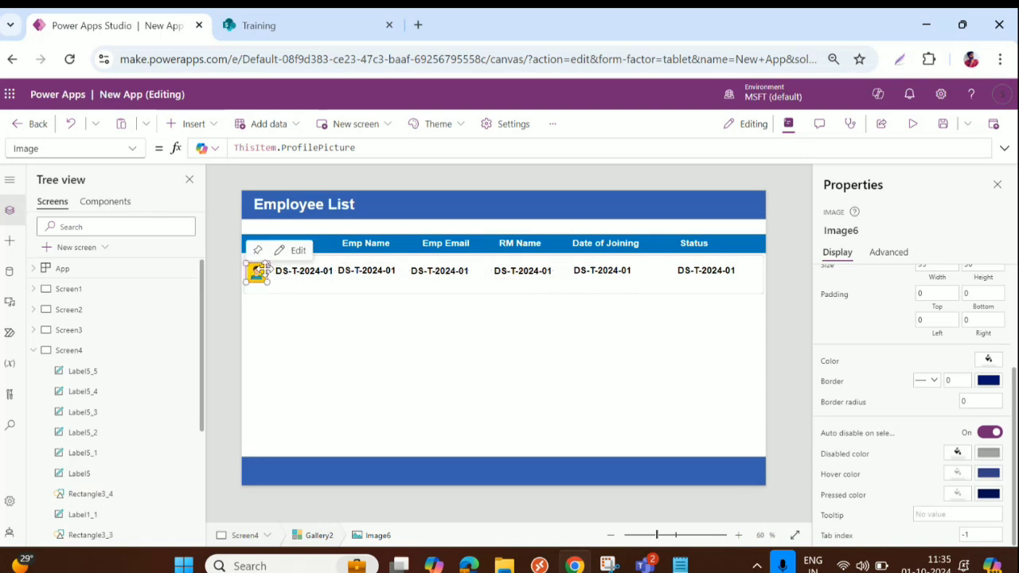
Set Position Y to 22 for all six value labels in the gallery row
click(293, 276)
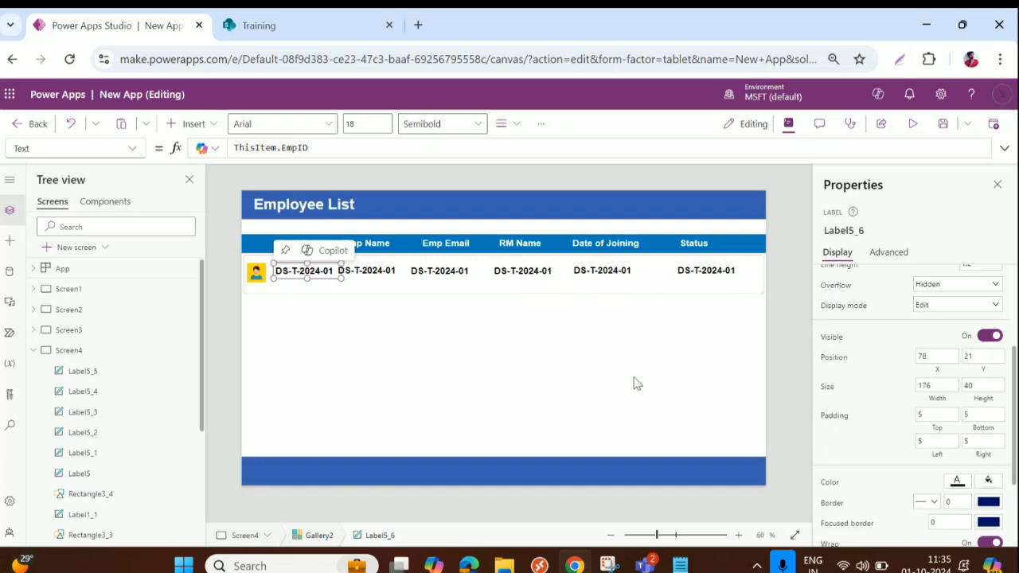
shift+click(374, 274)
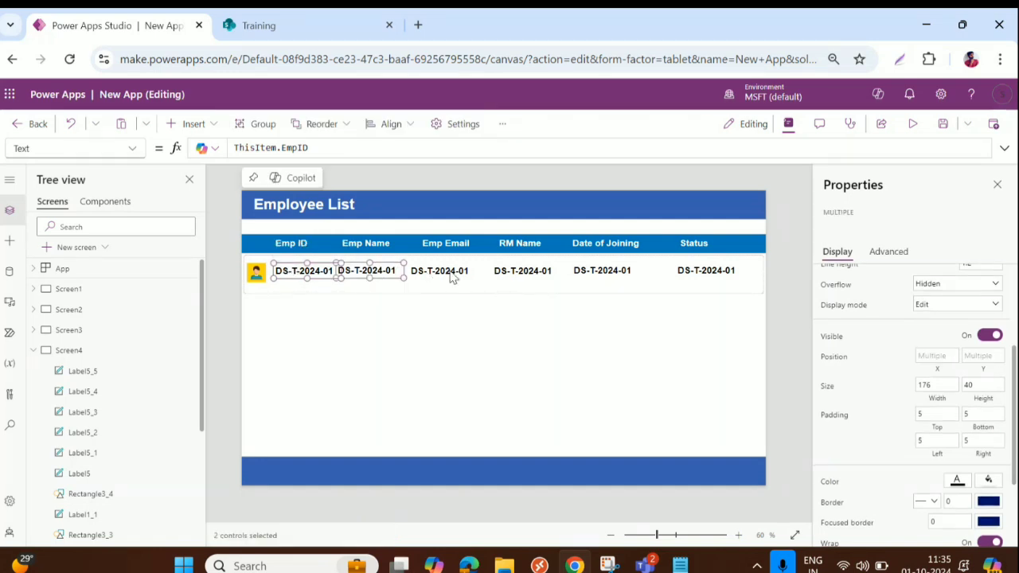
shift+click(452, 276)
shift+click(527, 276)
shift+click(602, 272)
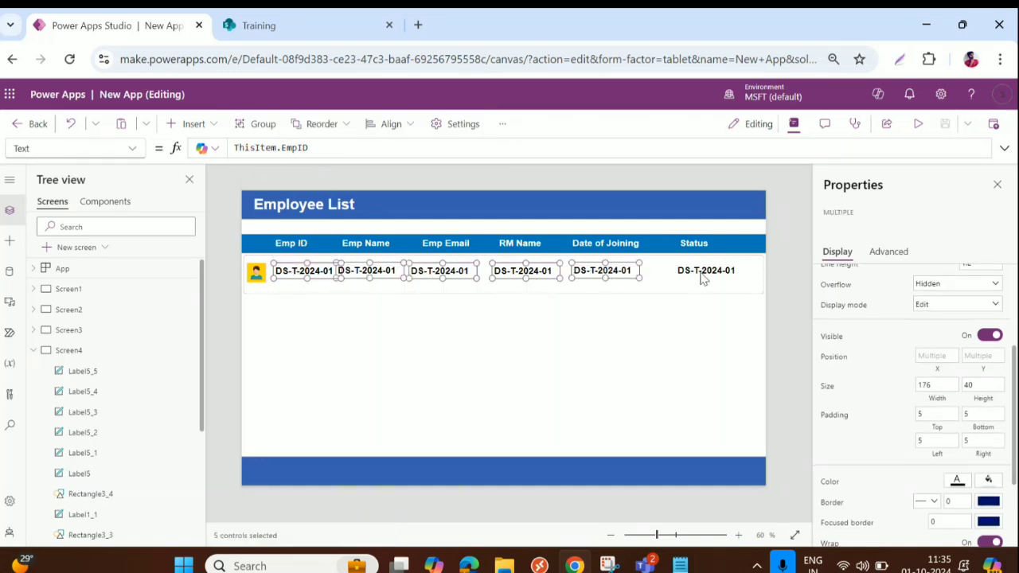
shift+click(704, 275)
click(987, 356)
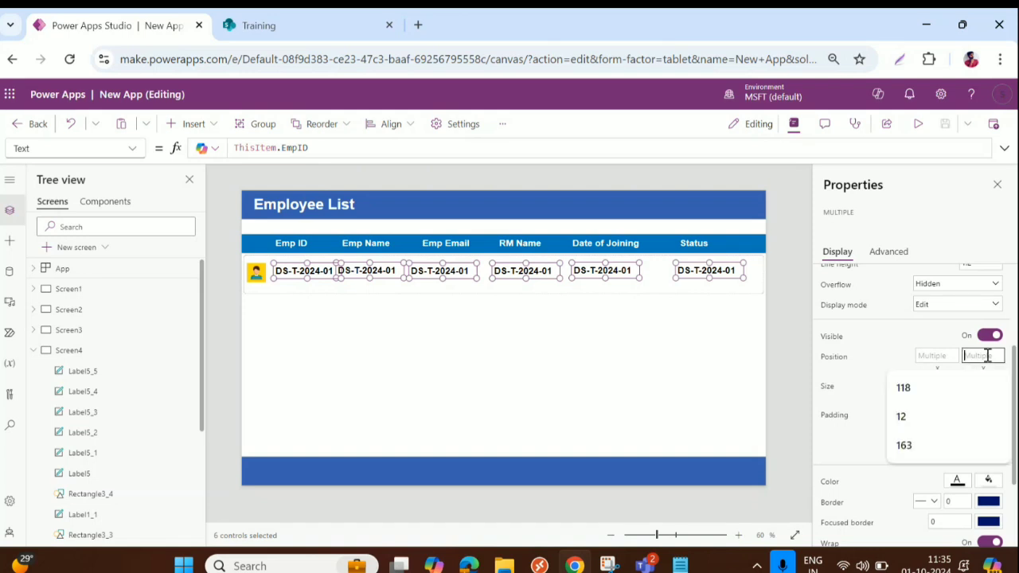
text(22)
key(Tab)
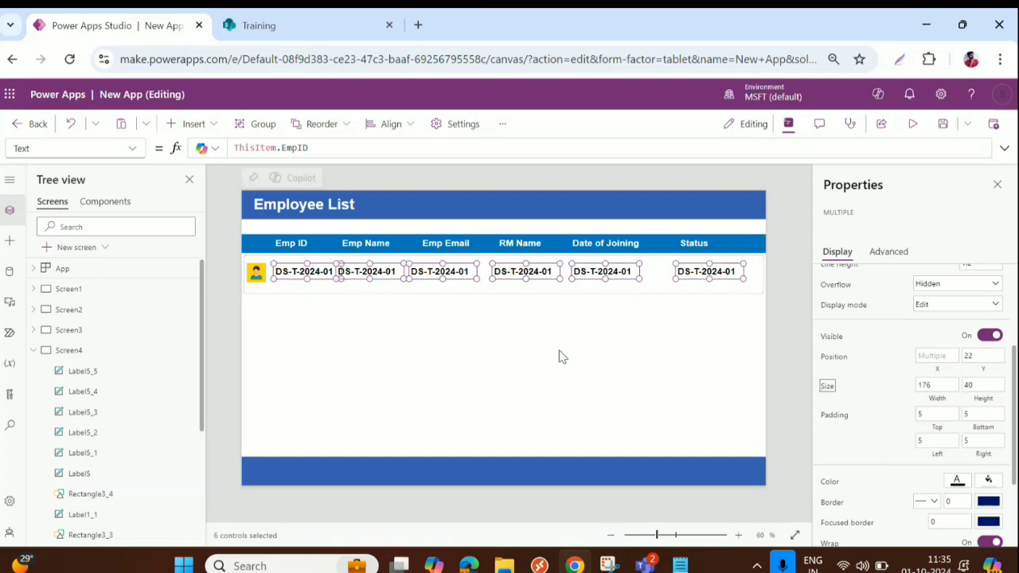
Resize the gallery's row template to 88
click(508, 296)
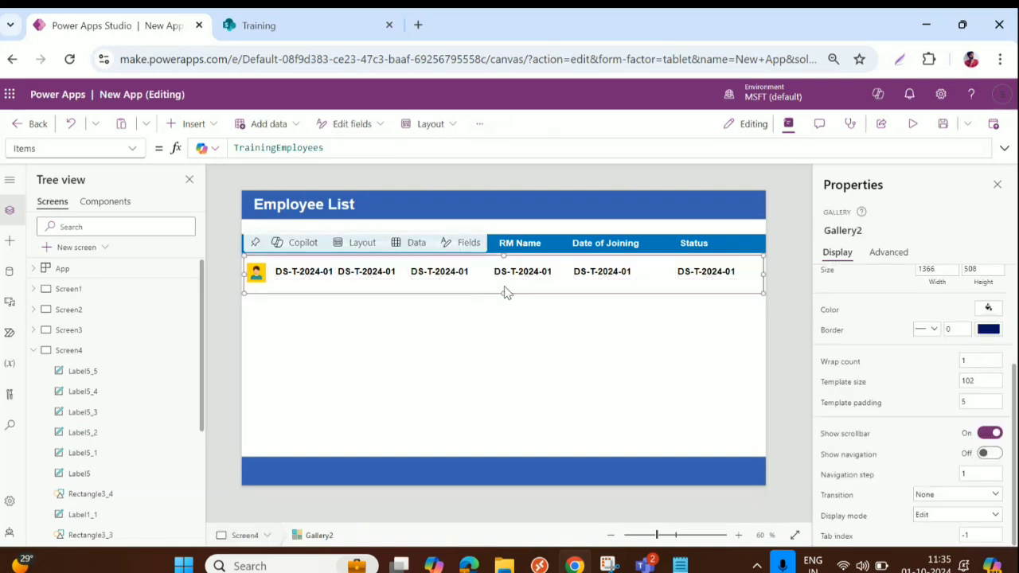
drag(503, 286, 505, 290)
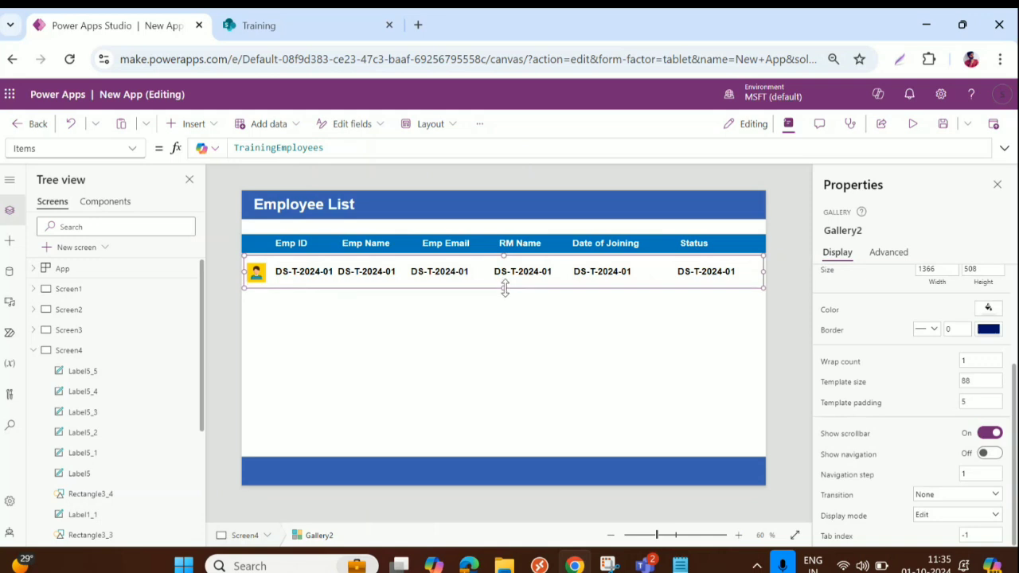
click(355, 274)
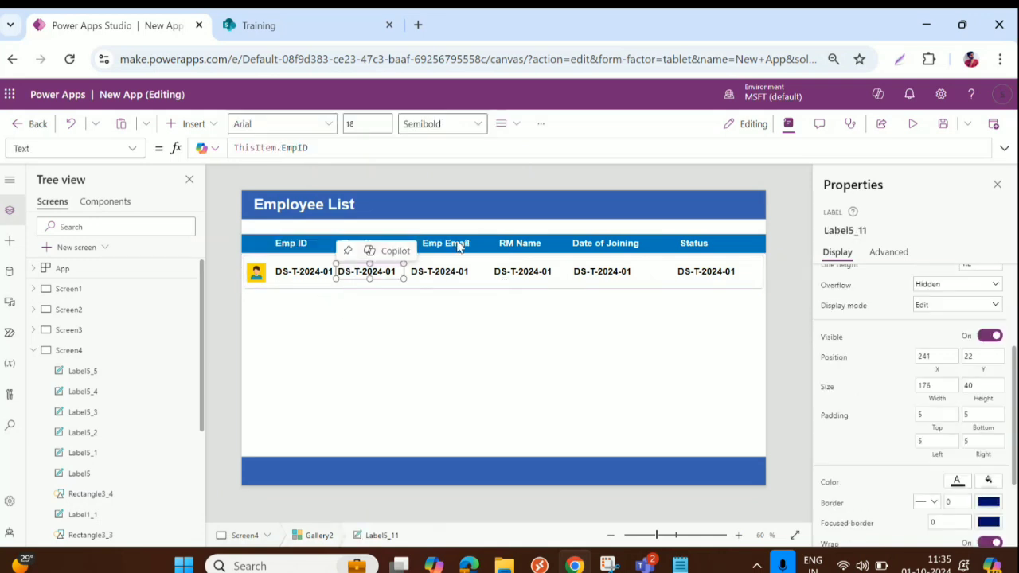
Change the Emp Name label's formula to ThisItem.EmpName
click(302, 147)
double_click(294, 147)
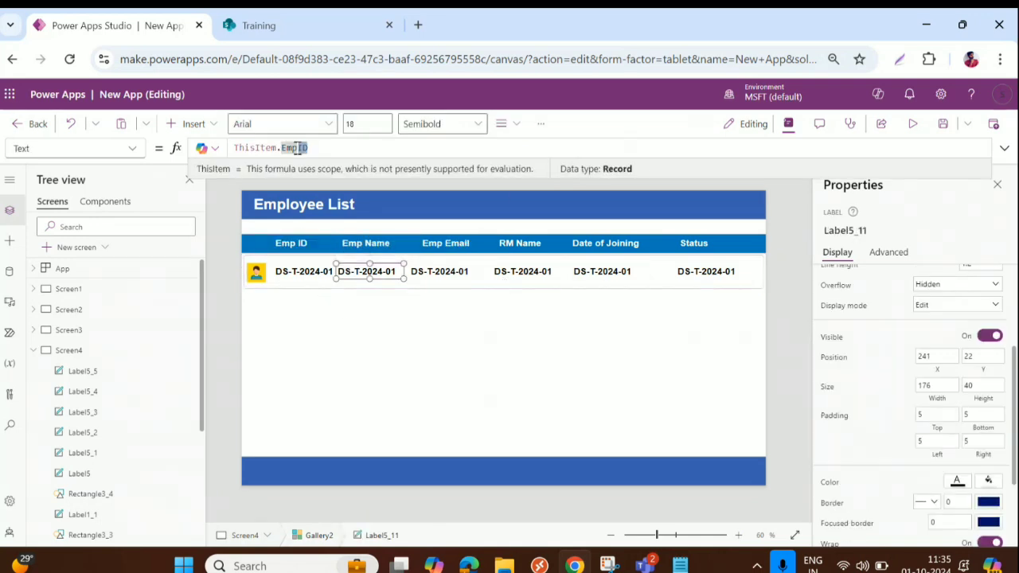
key(BackSpace)
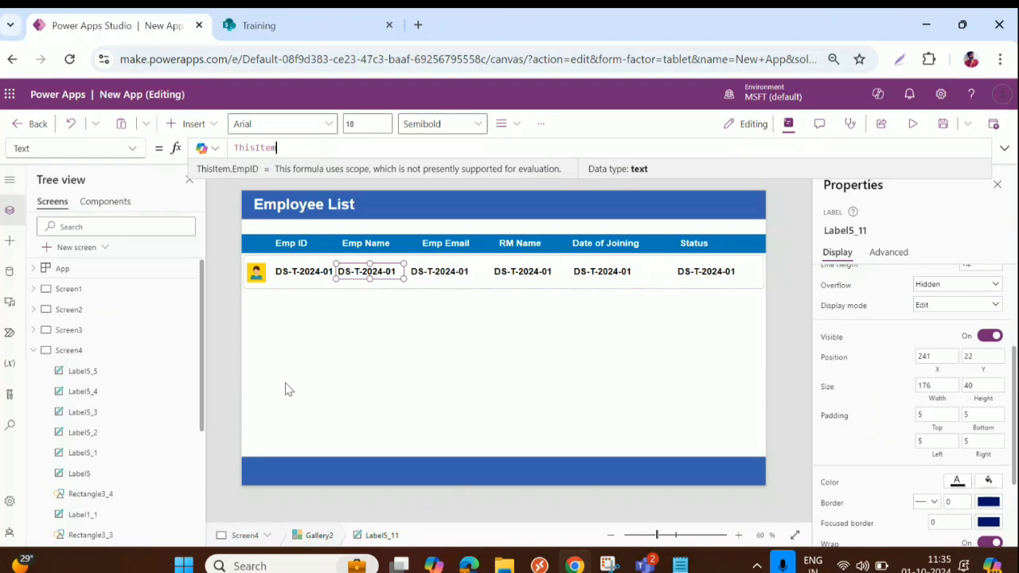
text(Em)
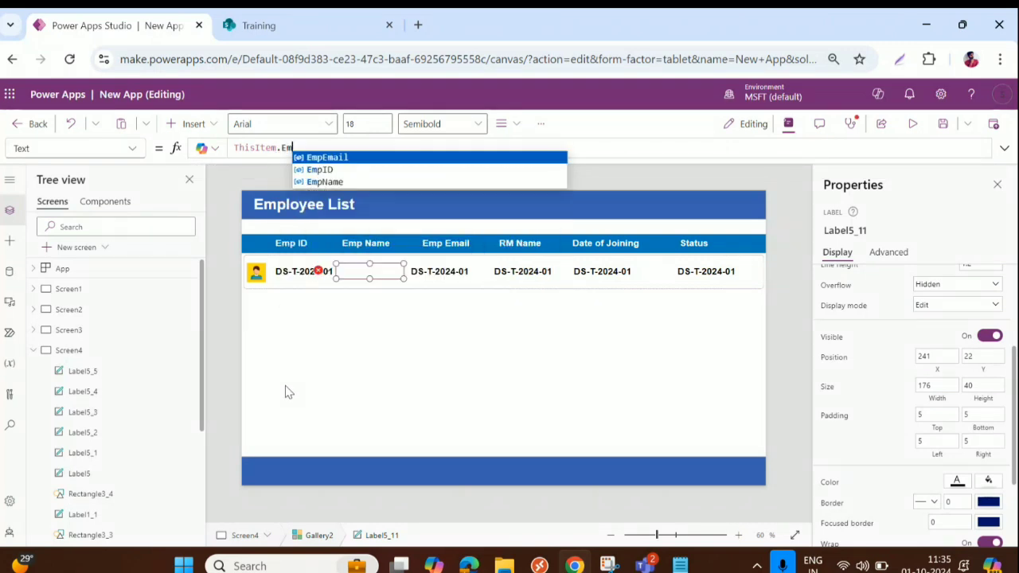
key(Down)
key(Down)
key(Return)
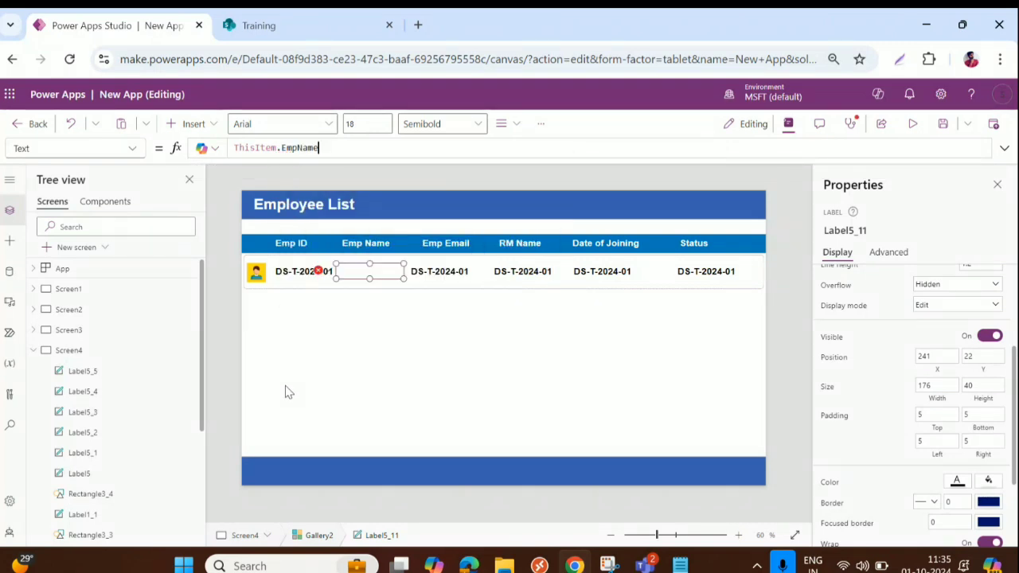
Change the Emp Email label to ThisItem.EmpEmail and turn its Wrap off
click(439, 273)
double_click(285, 147)
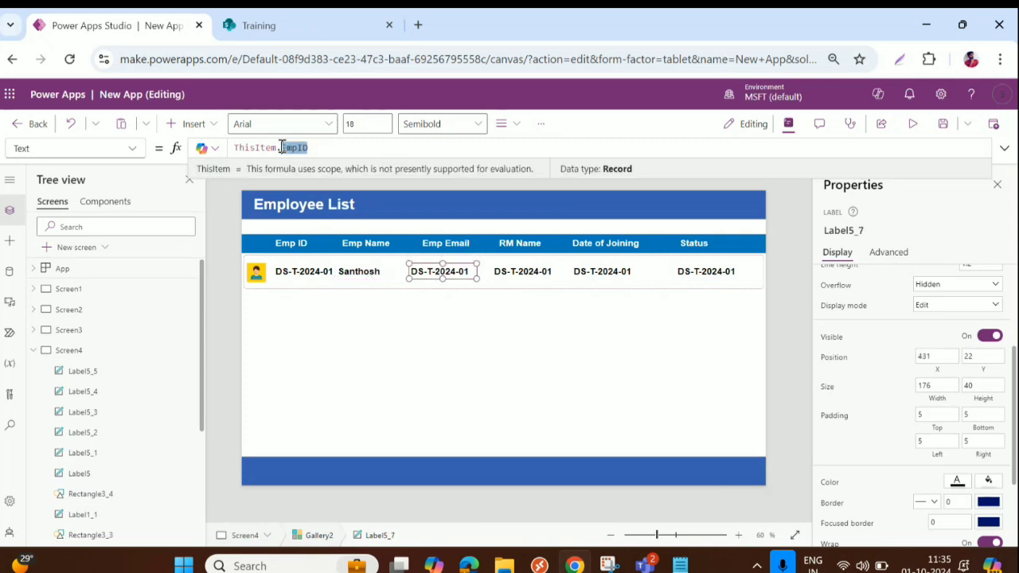
key(BackSpace)
key(BackSpace)
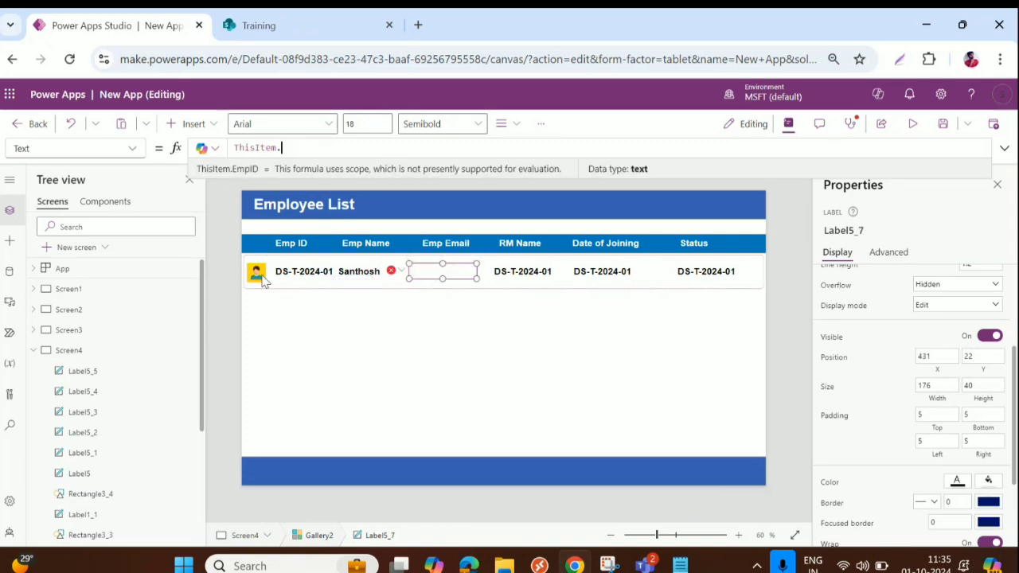
text(.Em)
key(Tab)
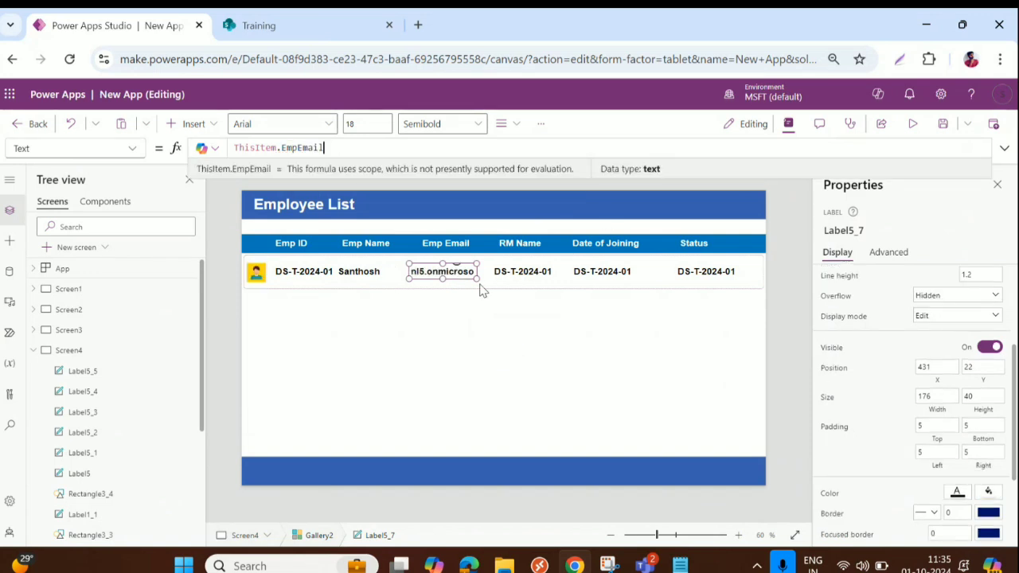
scroll(955, 449, down, 2)
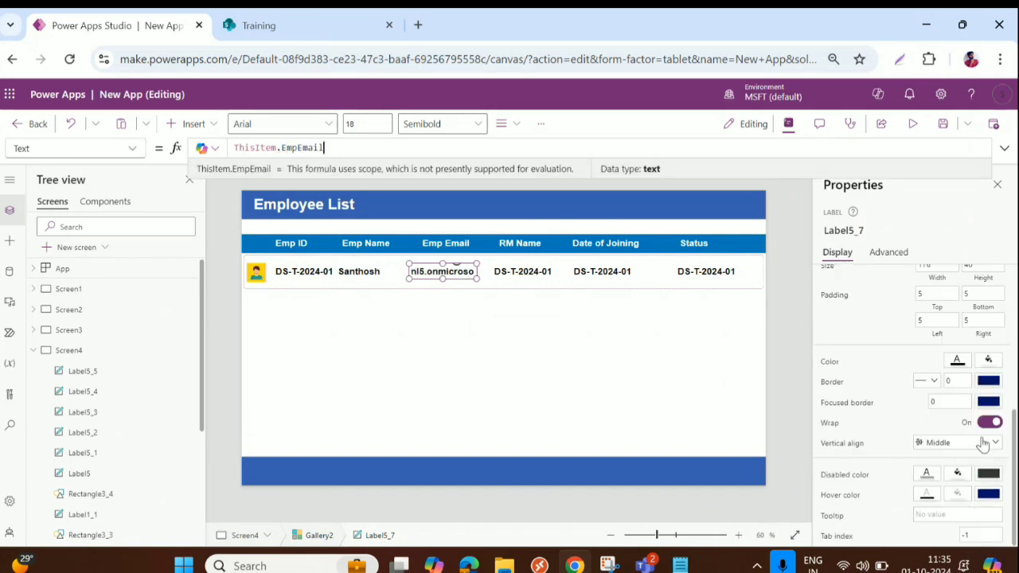
click(991, 426)
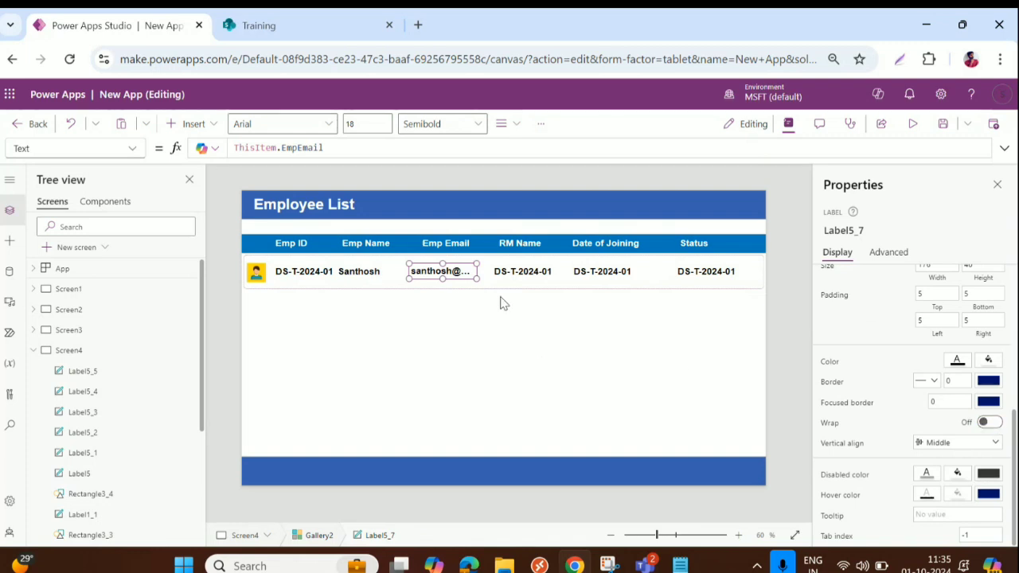
Change the RM Name label's formula to ThisItem.RMName
click(517, 271)
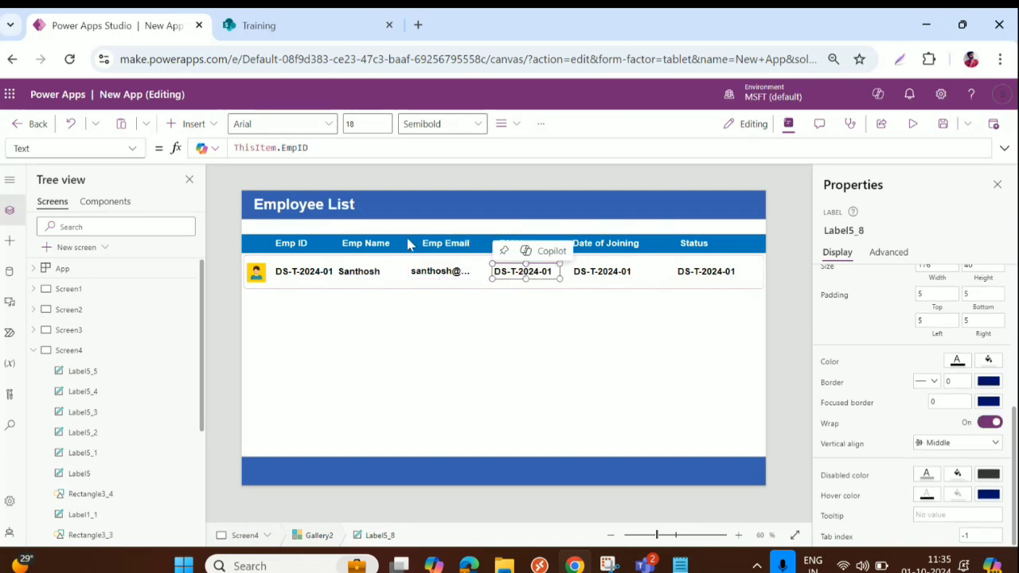
click(984, 425)
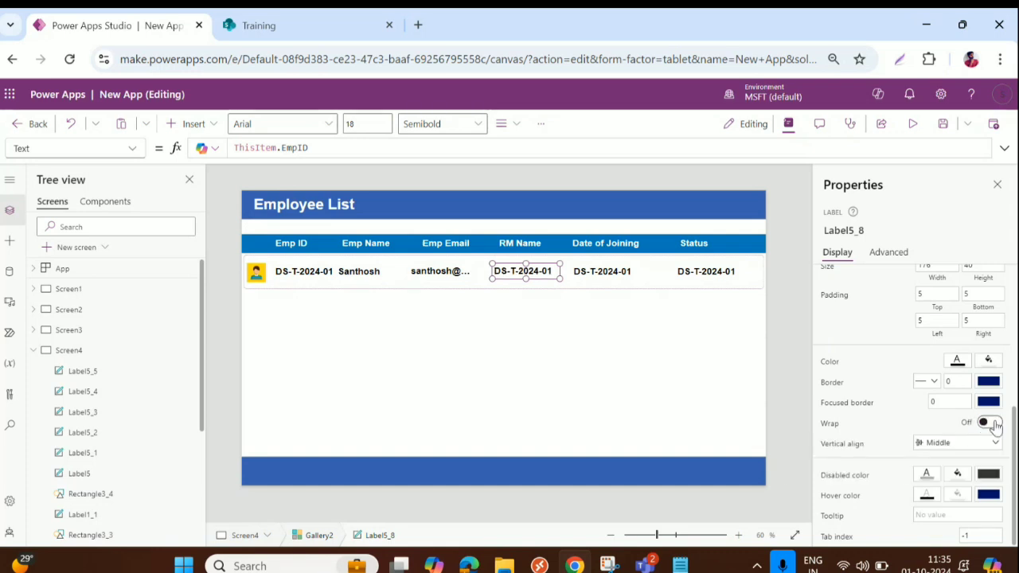
click(993, 424)
double_click(328, 147)
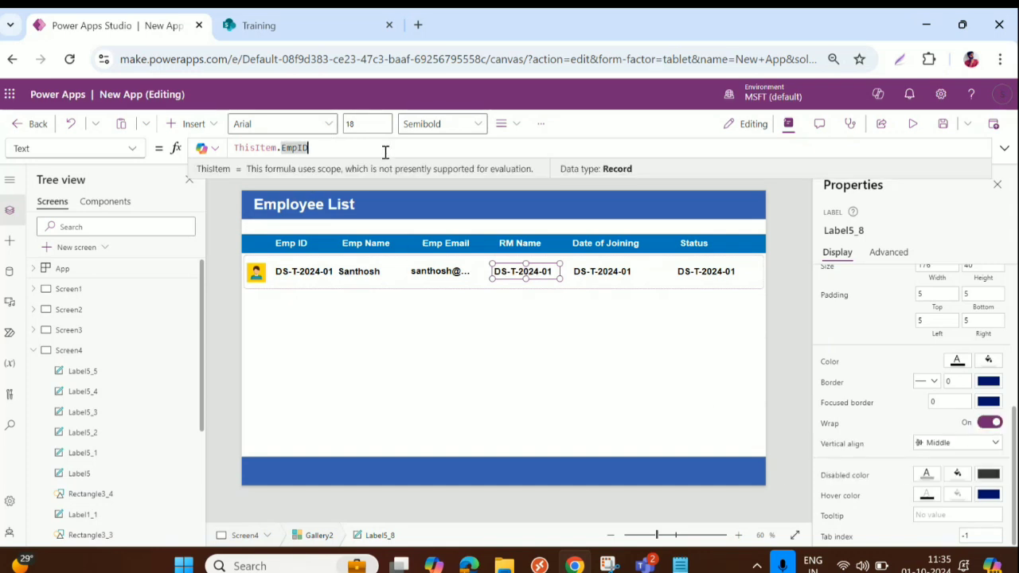
text(E)
key(BackSpace)
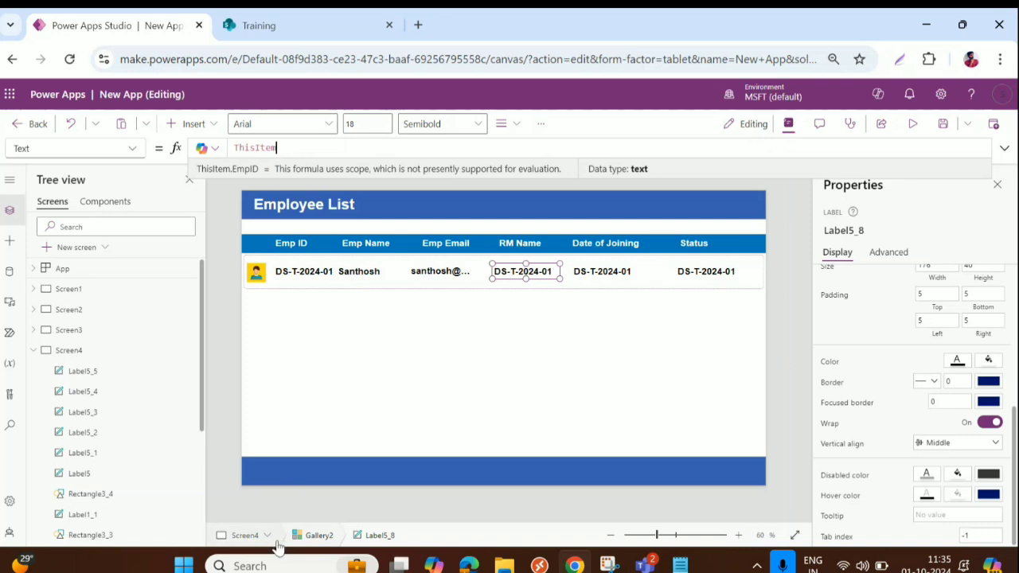
text(R)
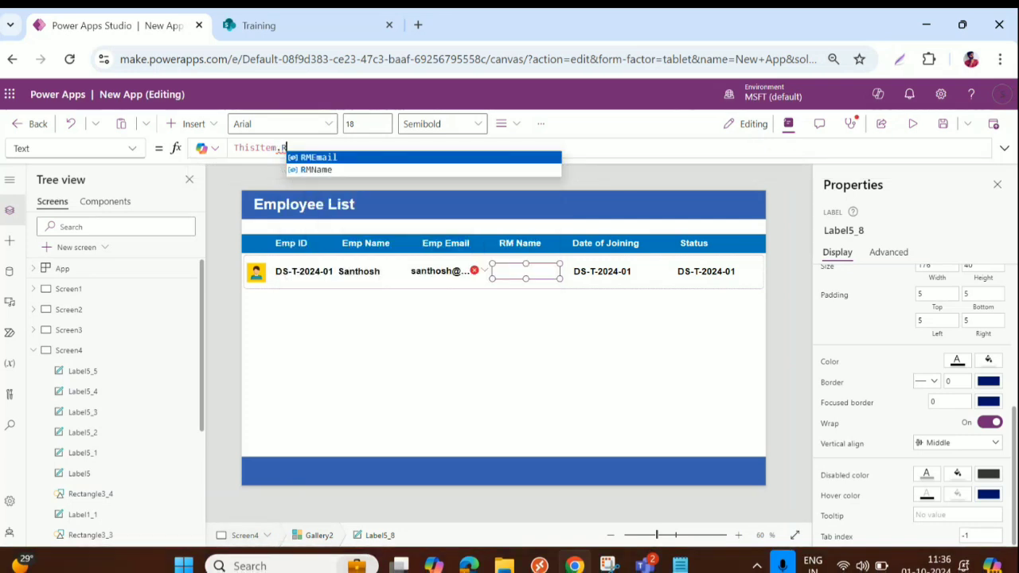
key(Down)
key(Return)
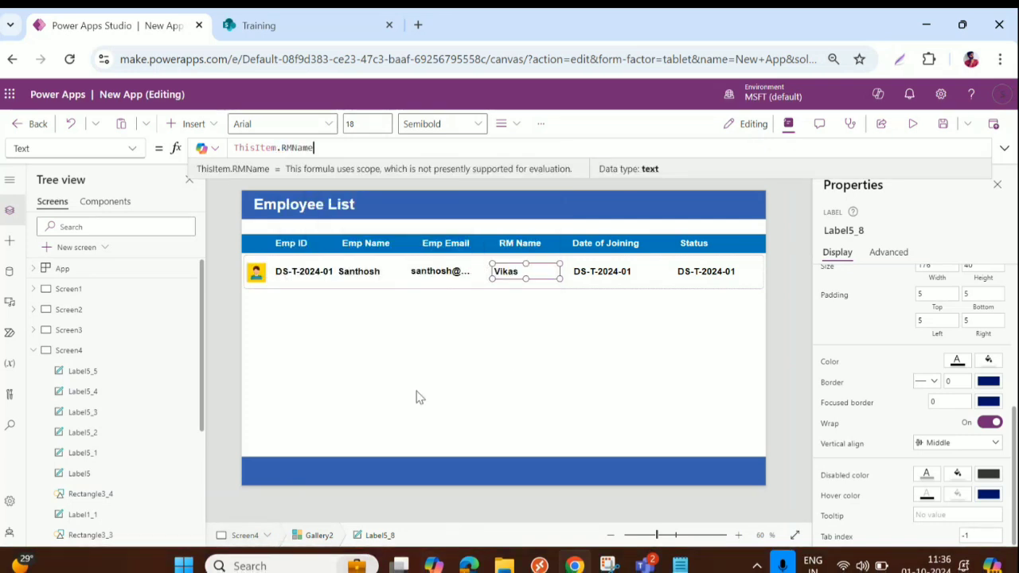
click(585, 272)
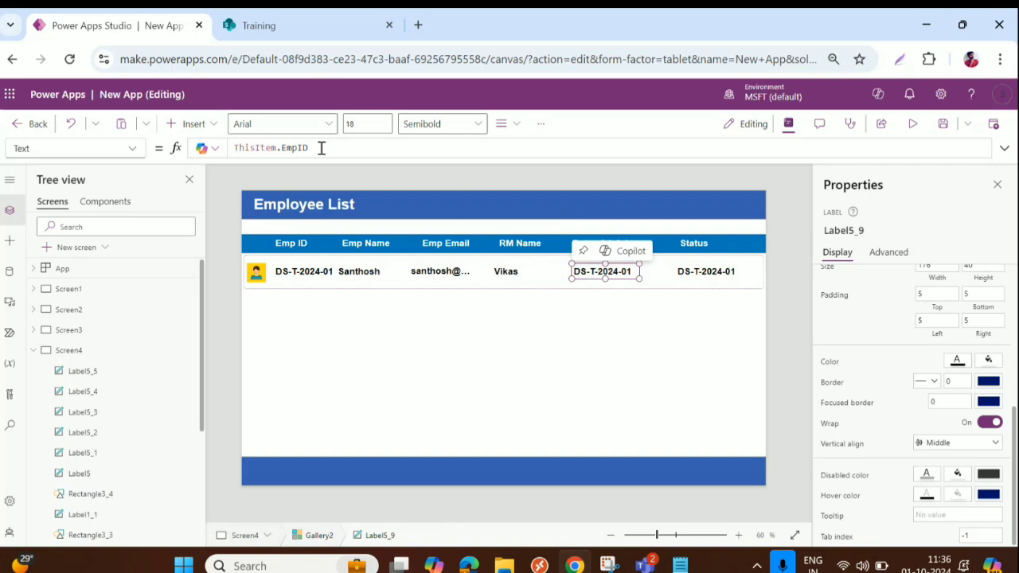
Bind the Date of Joining label to ThisItem.DOJ
drag(320, 148, 278, 148)
key(BackSpace)
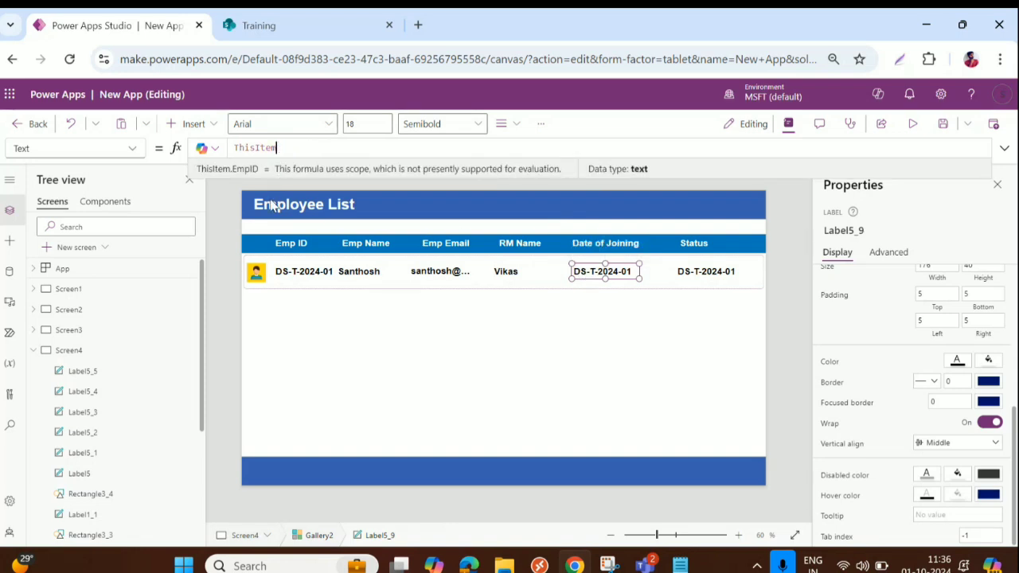
text(.Do)
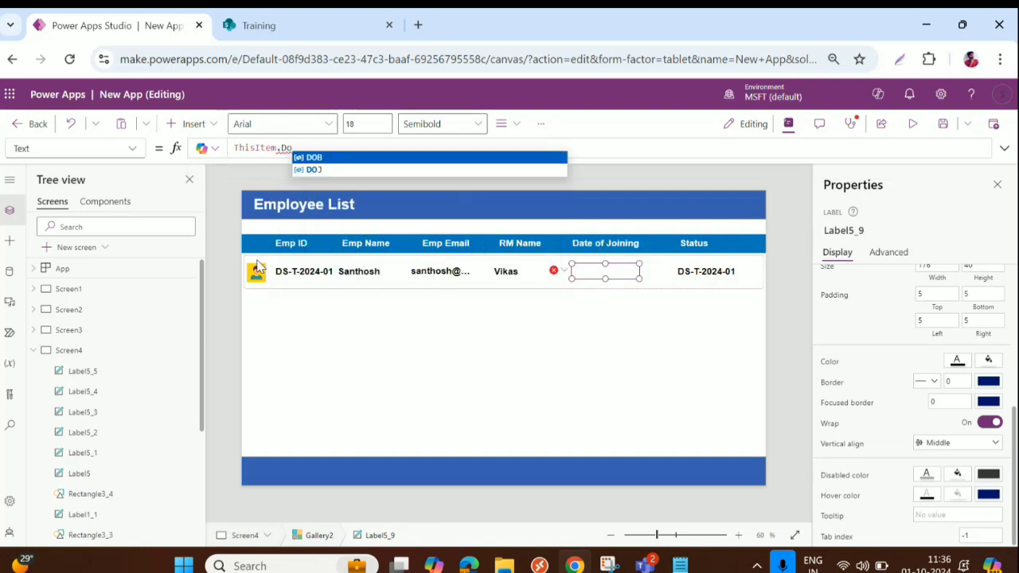
text(J)
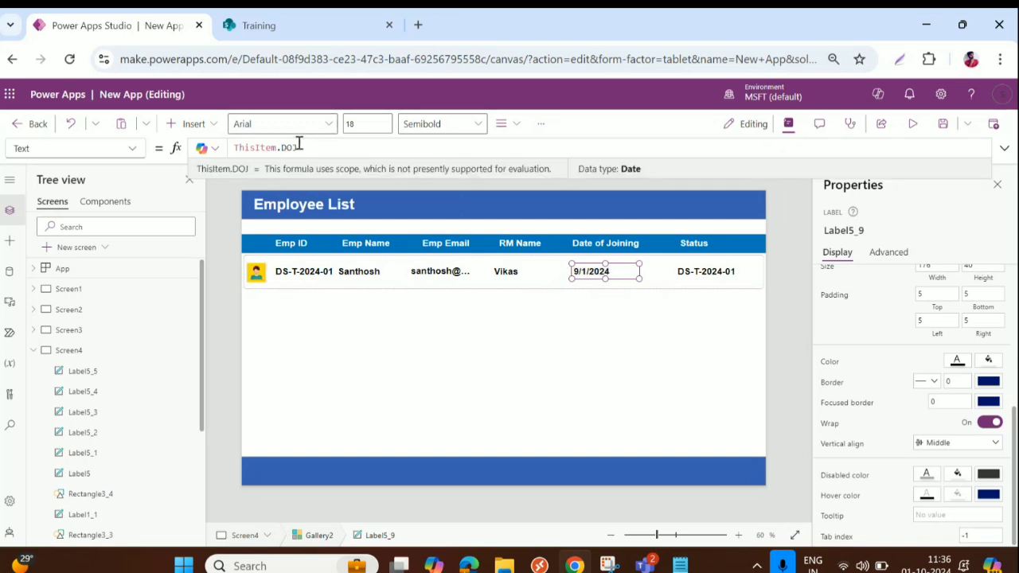
Rewrite the formula as Text(ThisItem.DOJ,"dd-mmm-yyyy") to format the date
drag(299, 146, 234, 152)
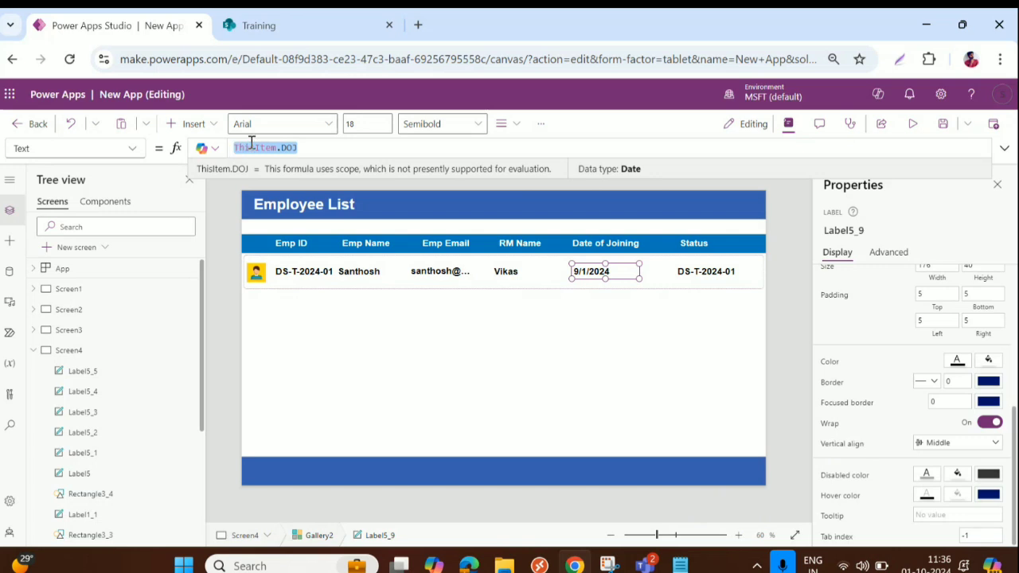
text(Text)
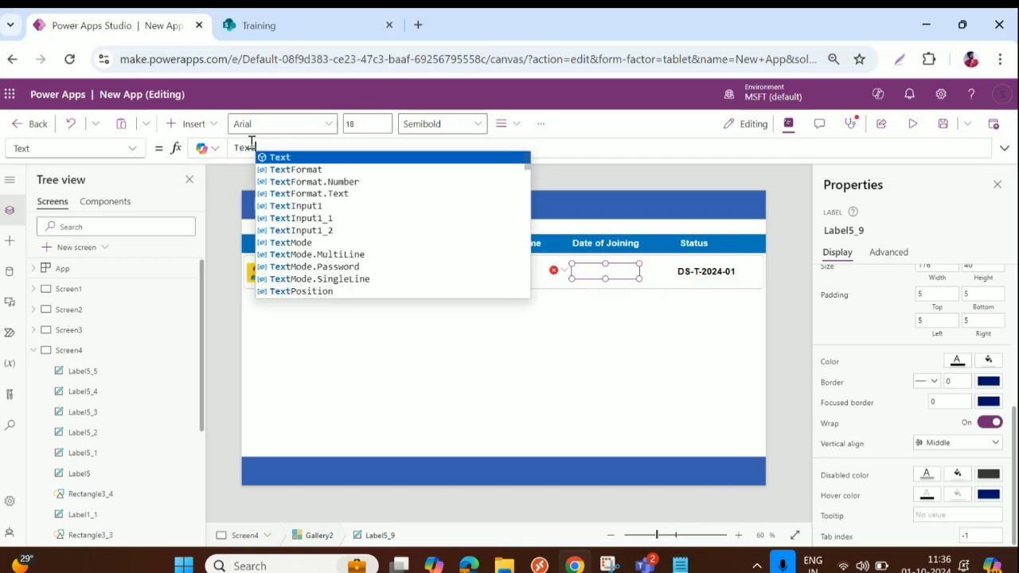
text((This)
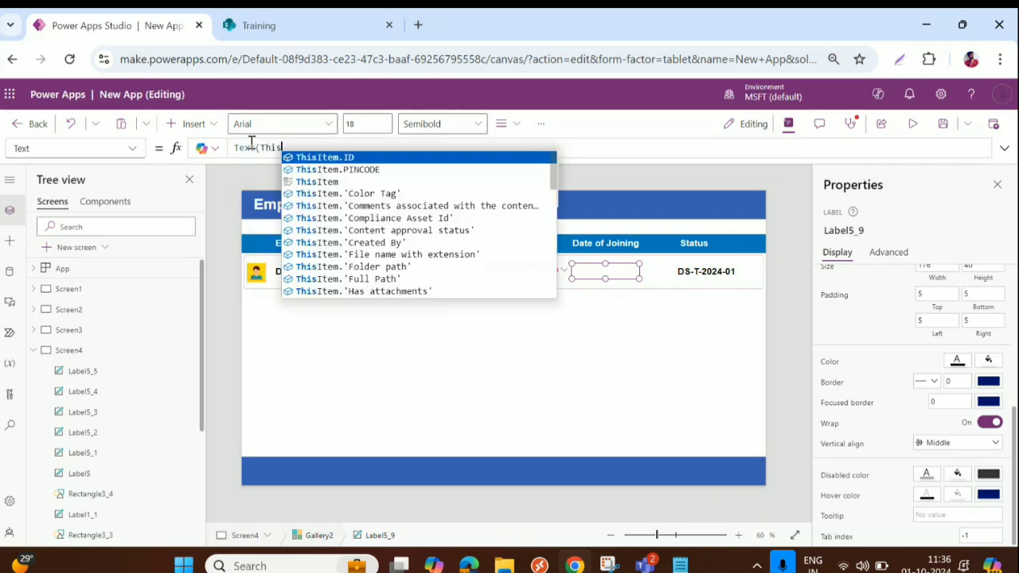
key(Tab)
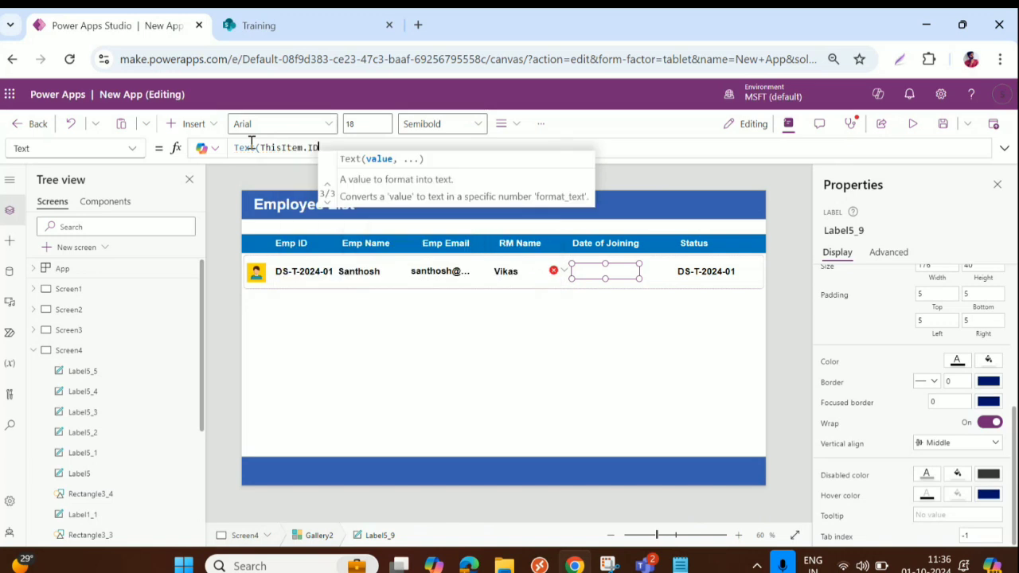
key(BackSpace)
key(BackSpace)
text(D)
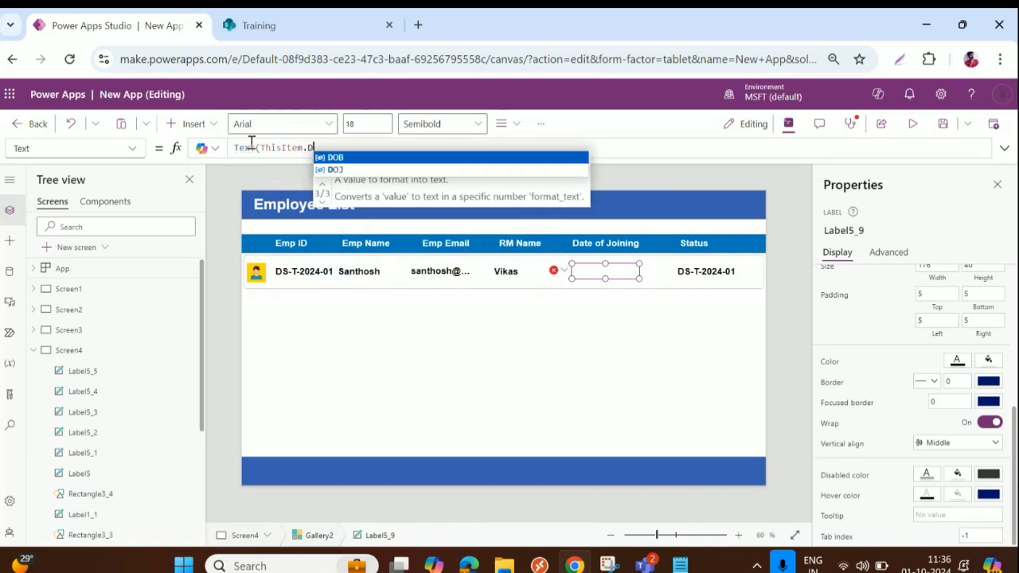
text(O)
key(Down)
key(Tab)
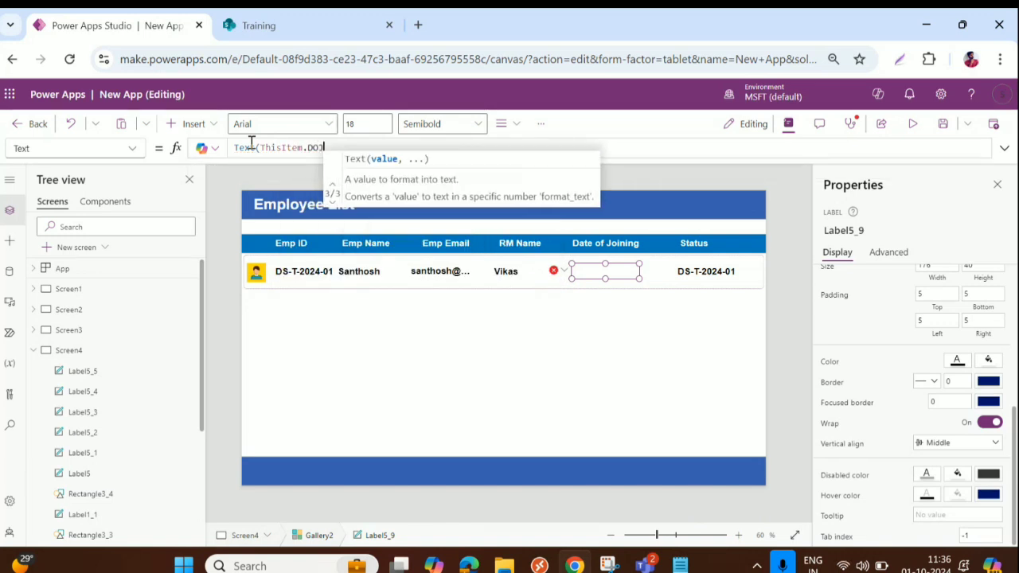
text(,")
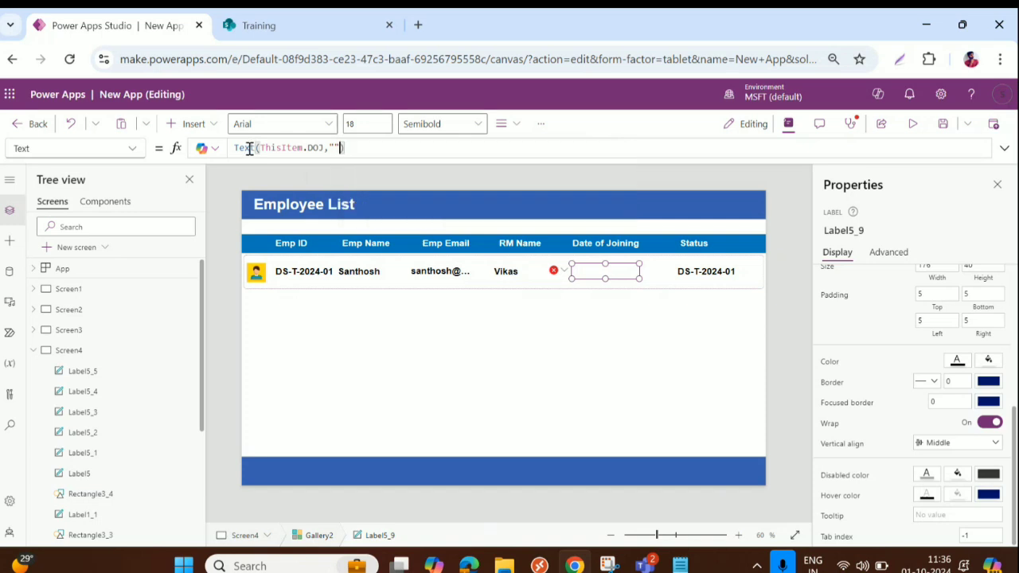
text(dd)
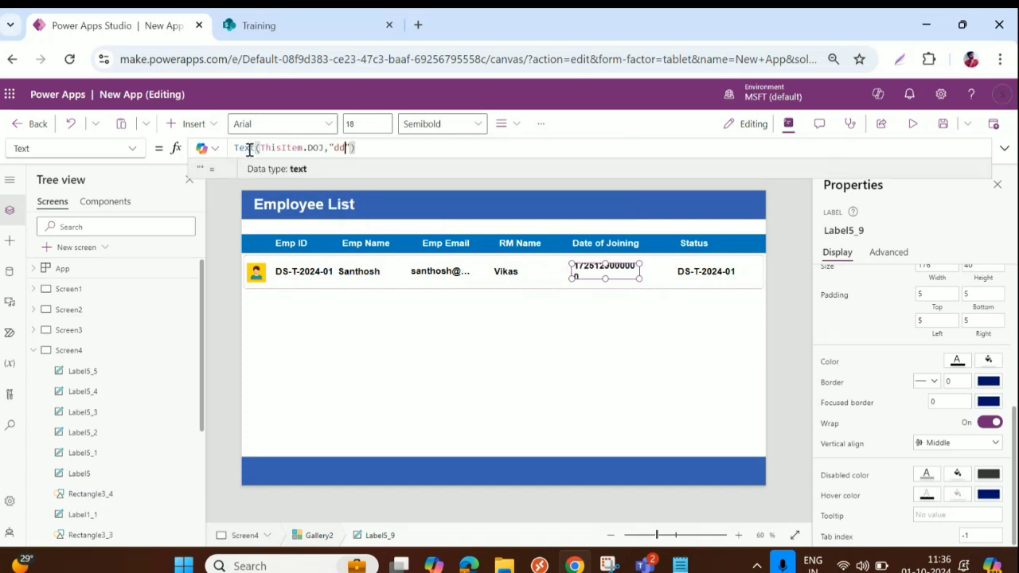
text(-mmm-yyy)
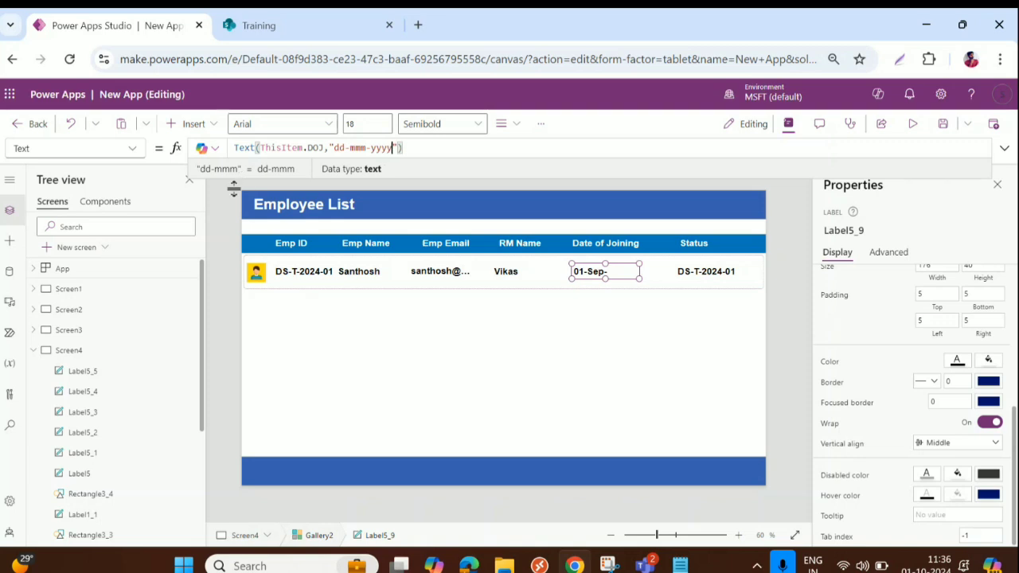
text(y)
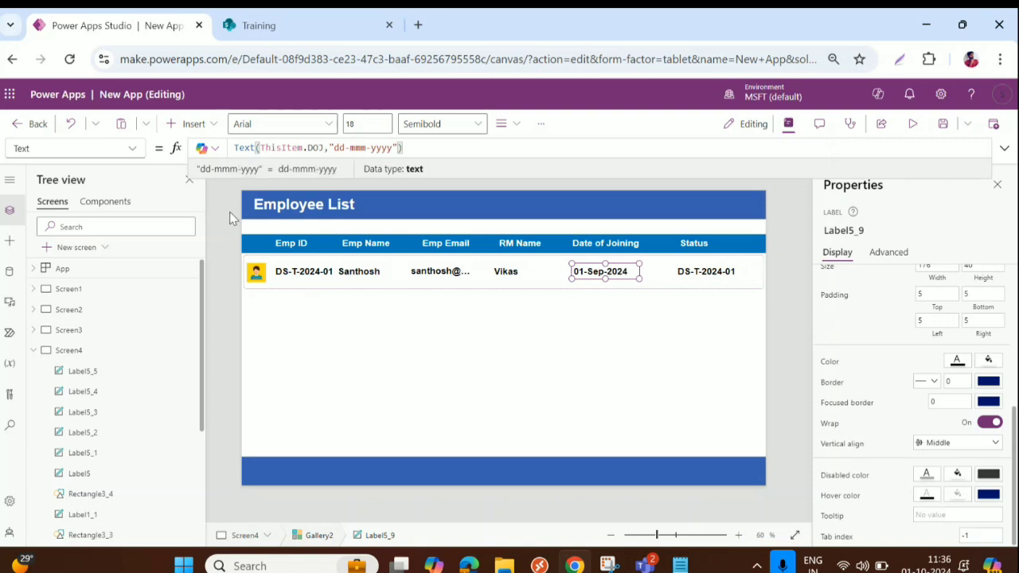
Replace ThisItem.EmpID with ThisItem.IsPresentToday in the Status label's formula
click(699, 272)
click(327, 148)
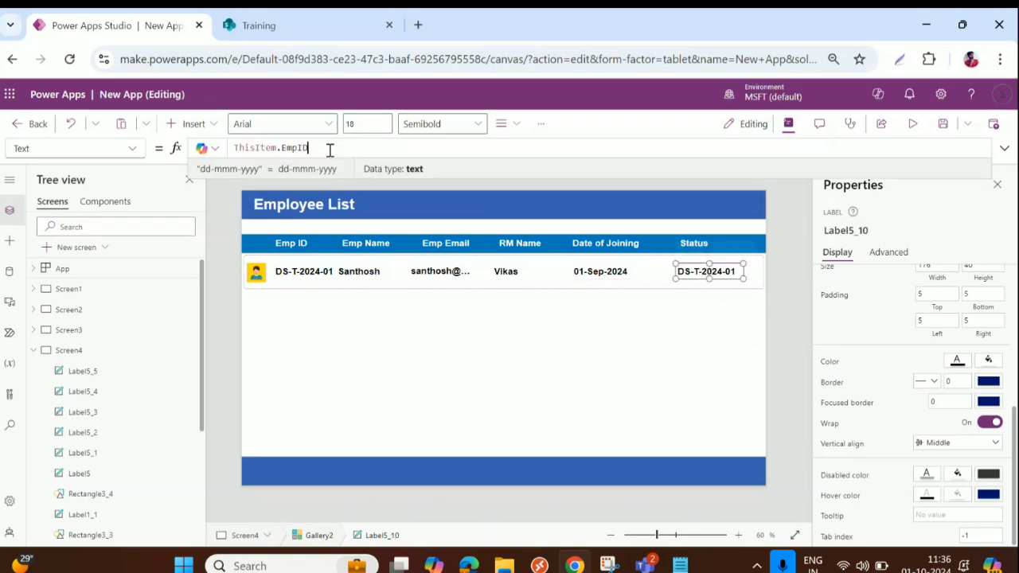
double_click(292, 148)
key(BackSpace)
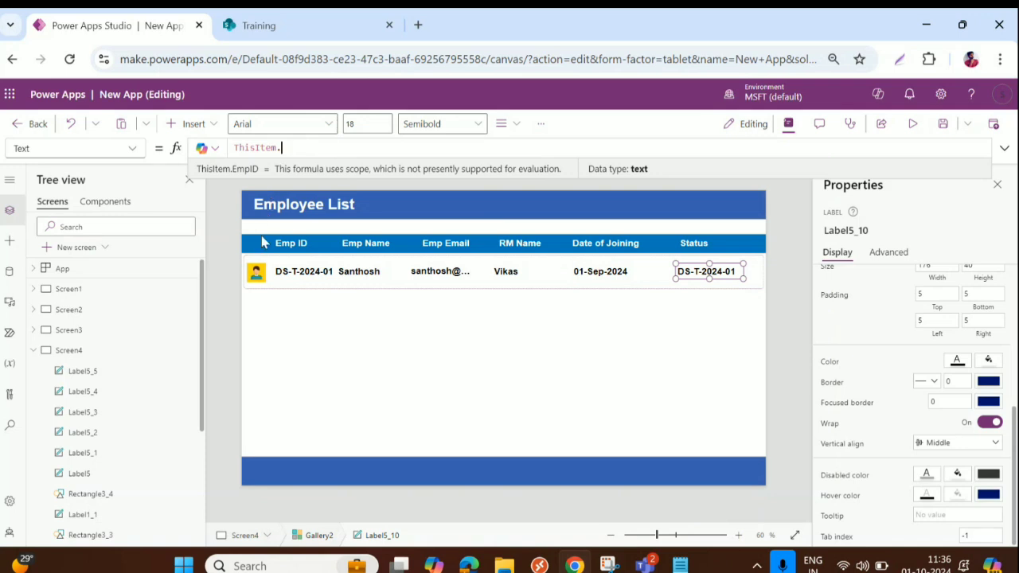
key(BackSpace)
text(.)
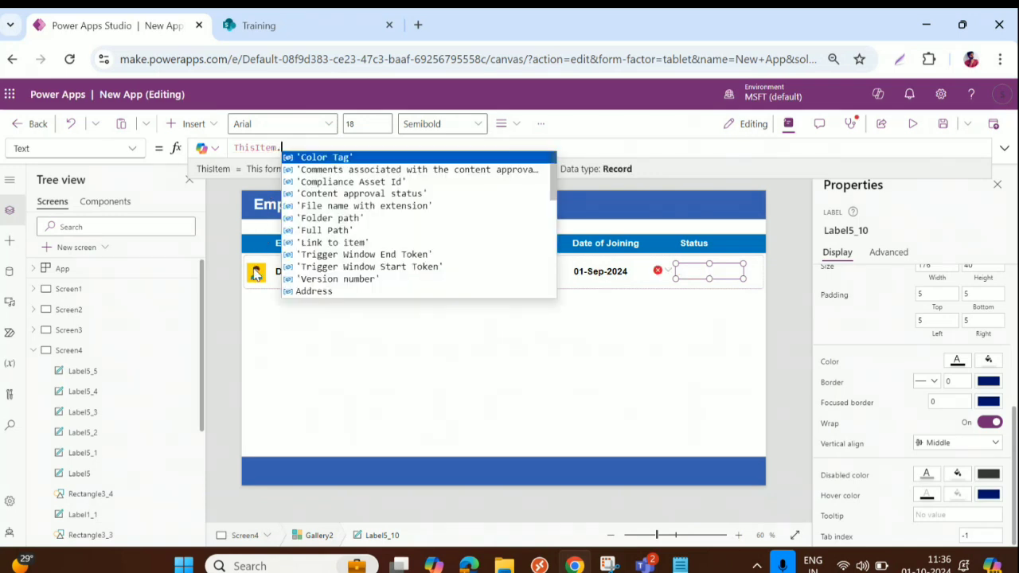
text(St)
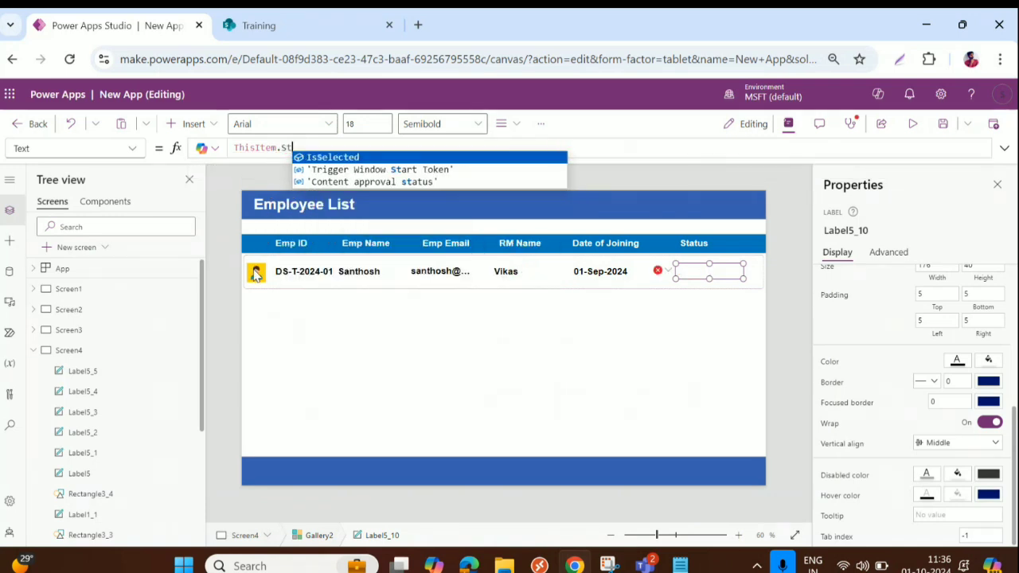
key(BackSpace)
key(BackSpace)
text(I)
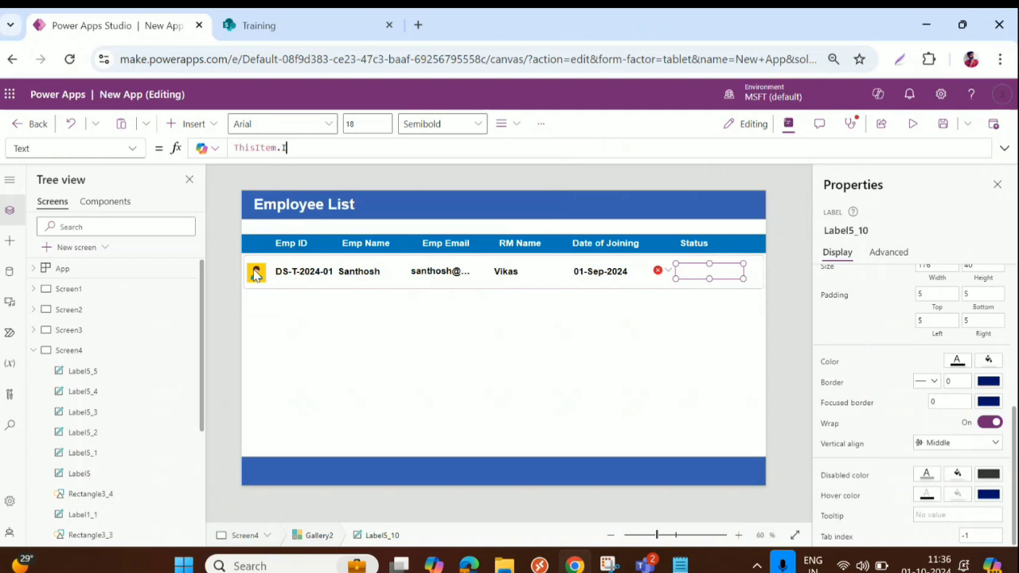
text(s)
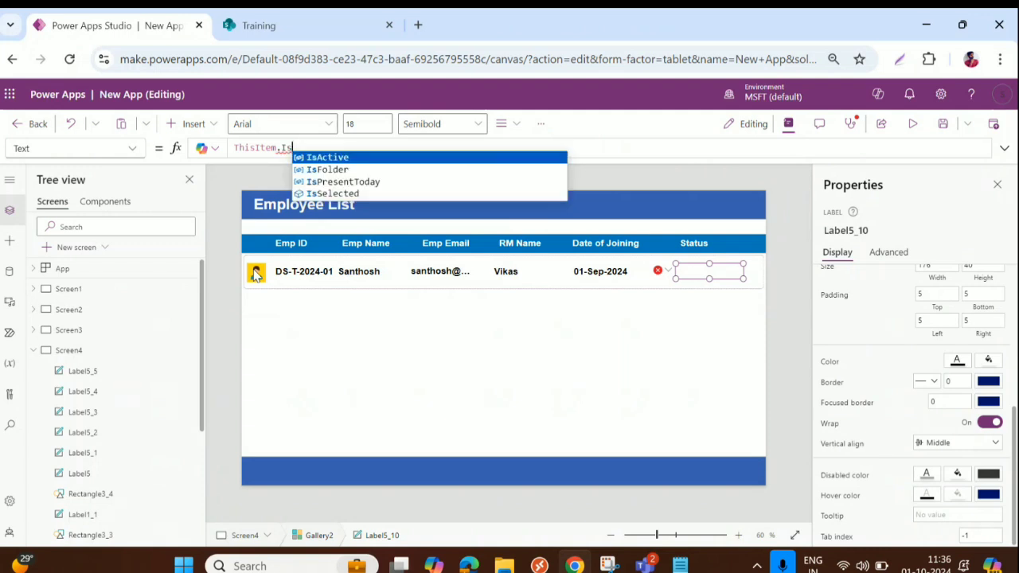
click(367, 183)
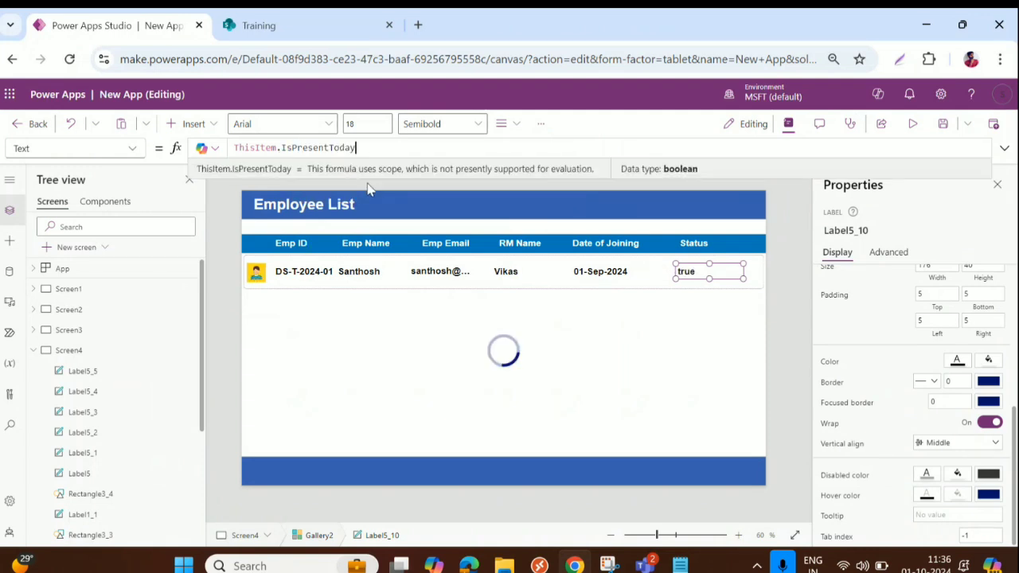
click(605, 272)
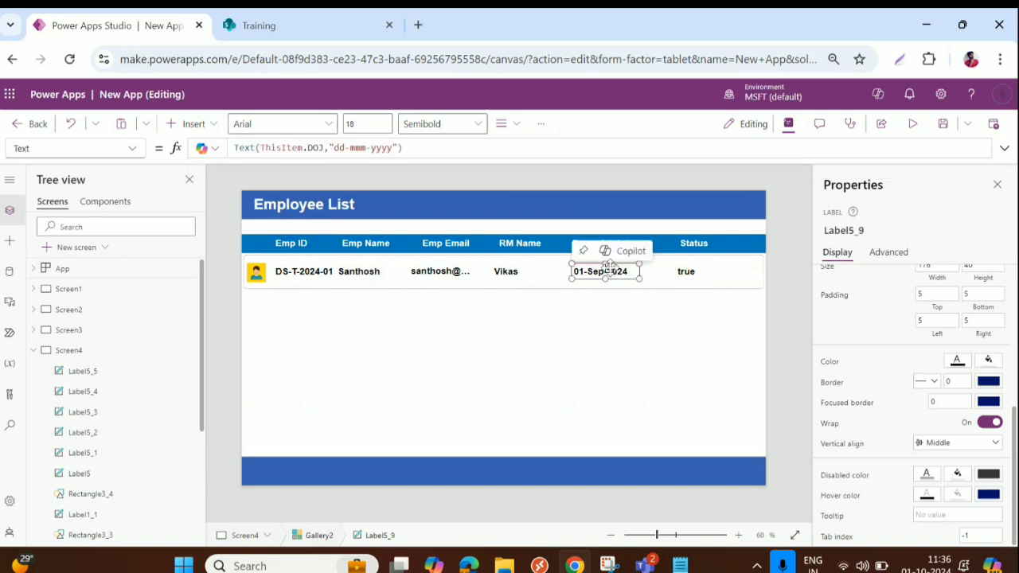
Nudge the date, RM name and employee name values right and widen the email value
key(Right)
key(Right)
key(Right)
key(Right)
key(Right)
key(Right)
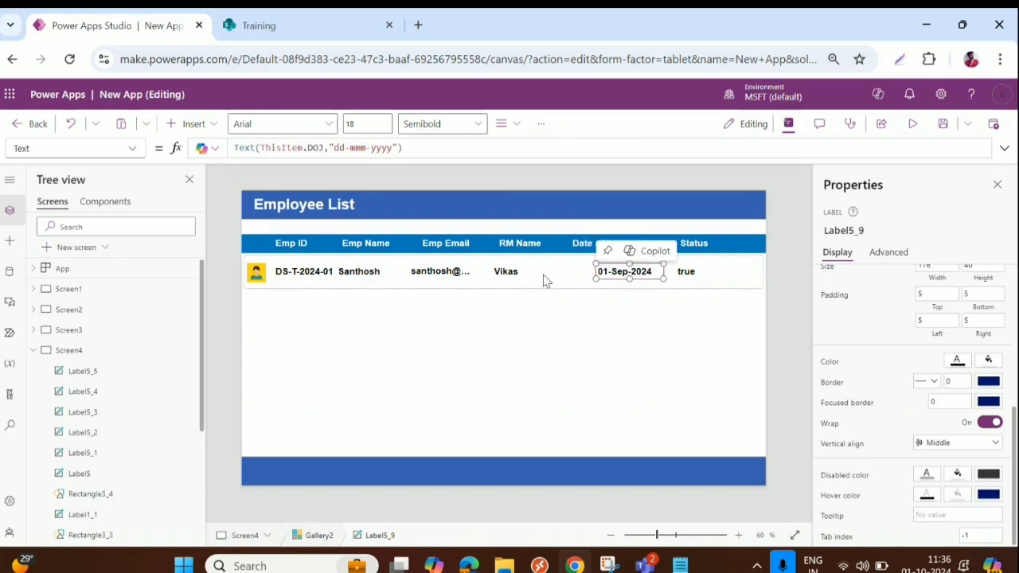
click(514, 271)
key(Right)
key(Right)
key(Right)
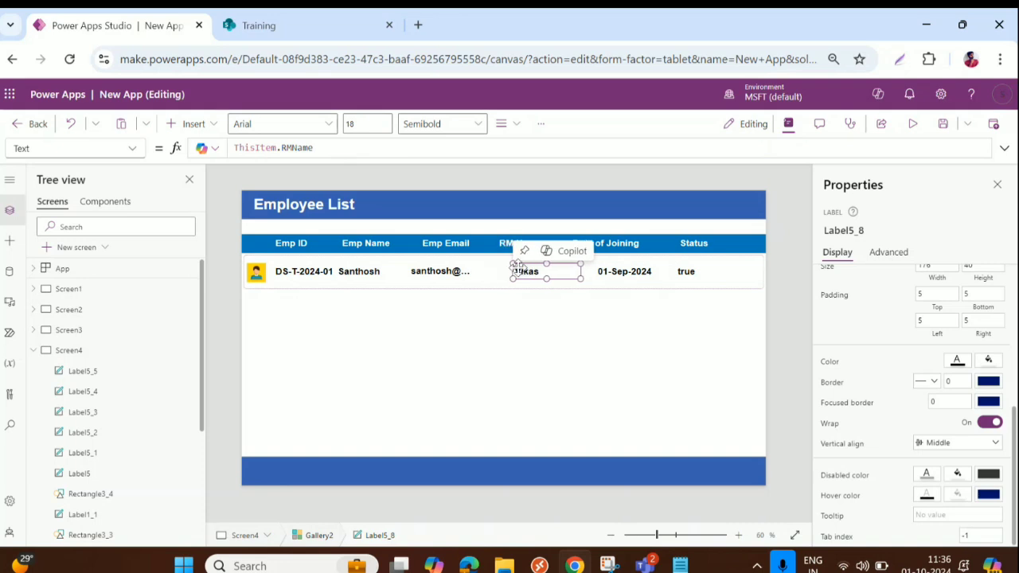
click(462, 274)
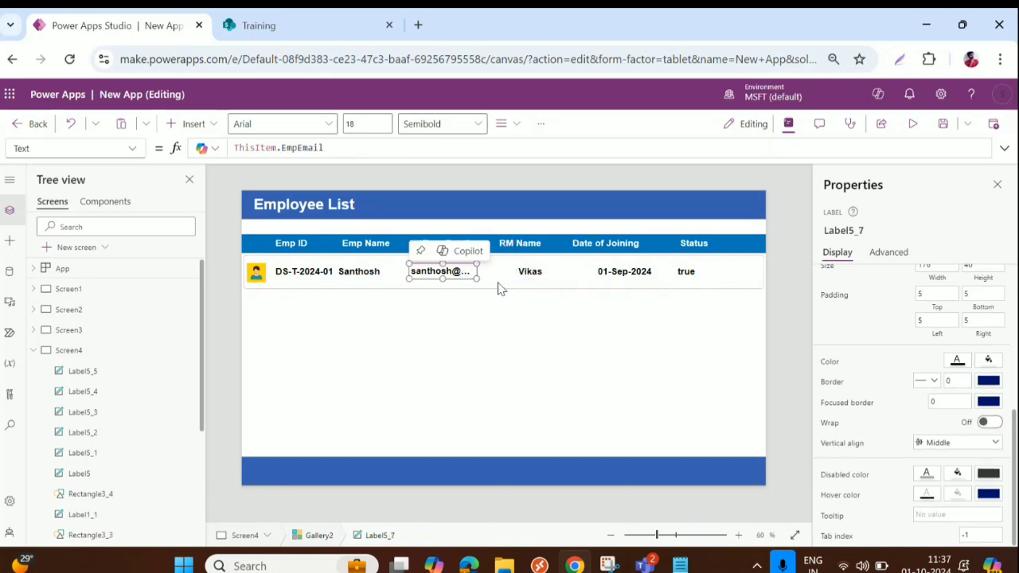
drag(477, 270, 516, 272)
click(360, 272)
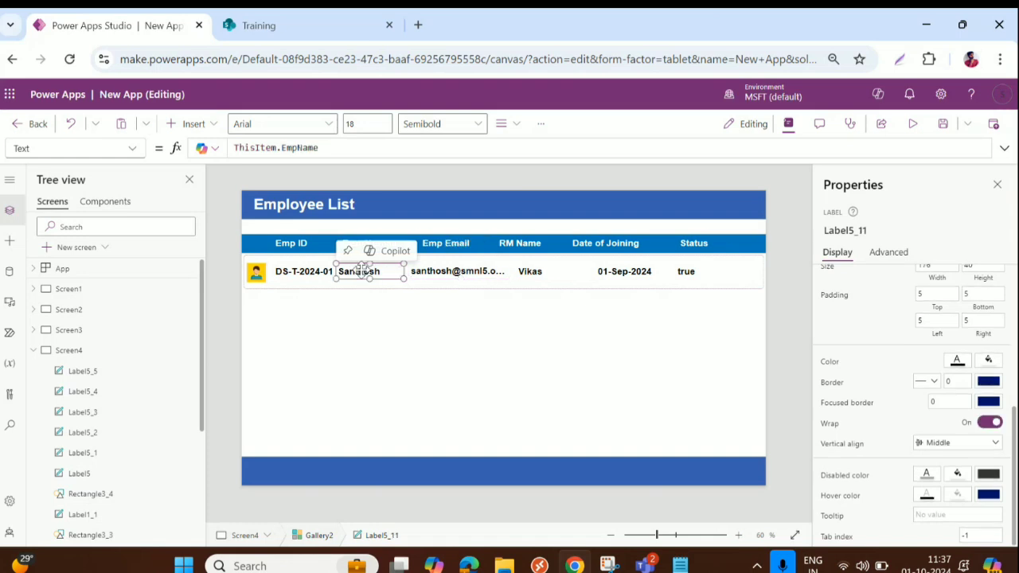
key(Right)
key(Right)
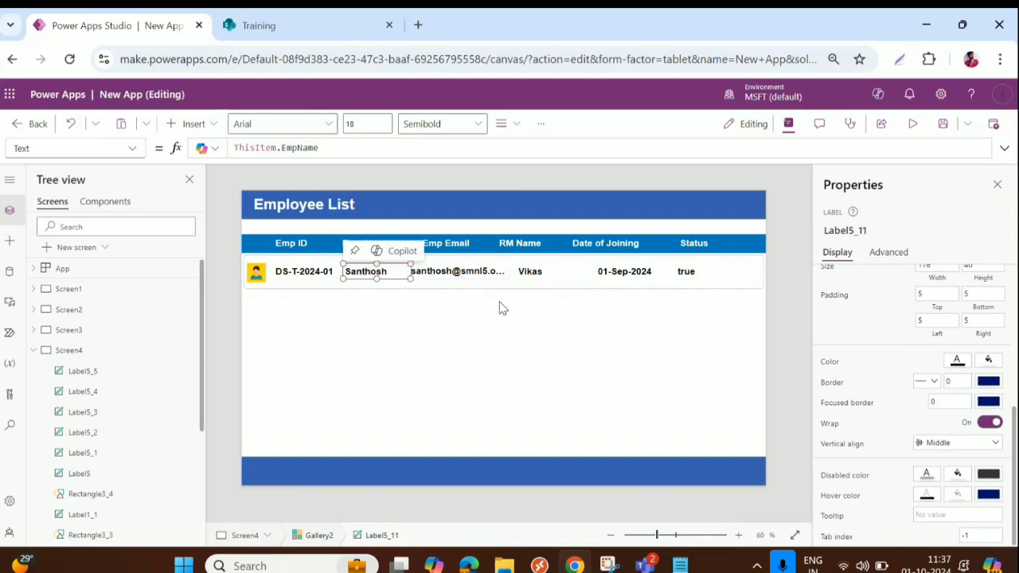
Move the RM Name and Date of Joining headings right over their columns
click(514, 256)
click(518, 244)
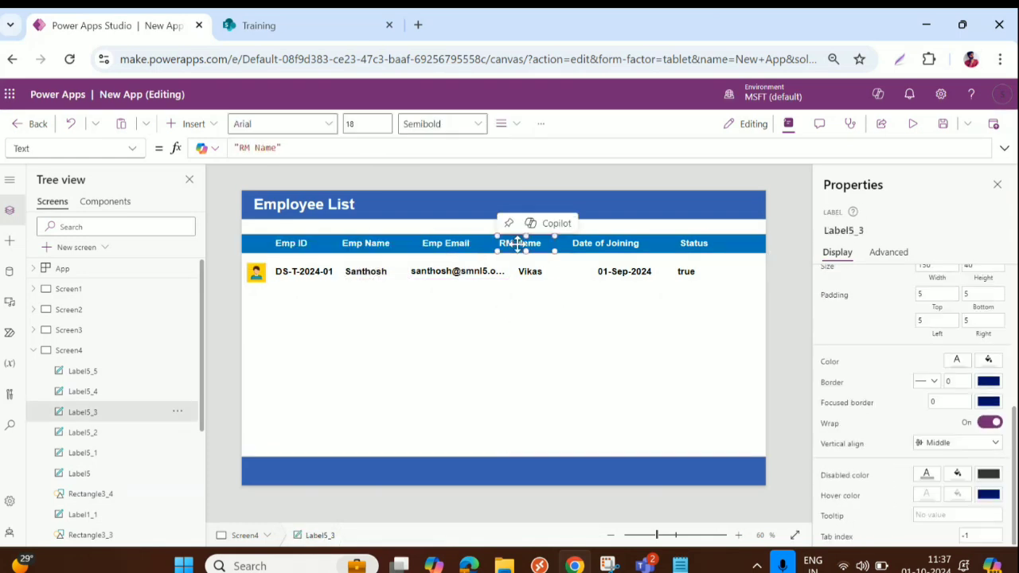
drag(518, 244, 535, 245)
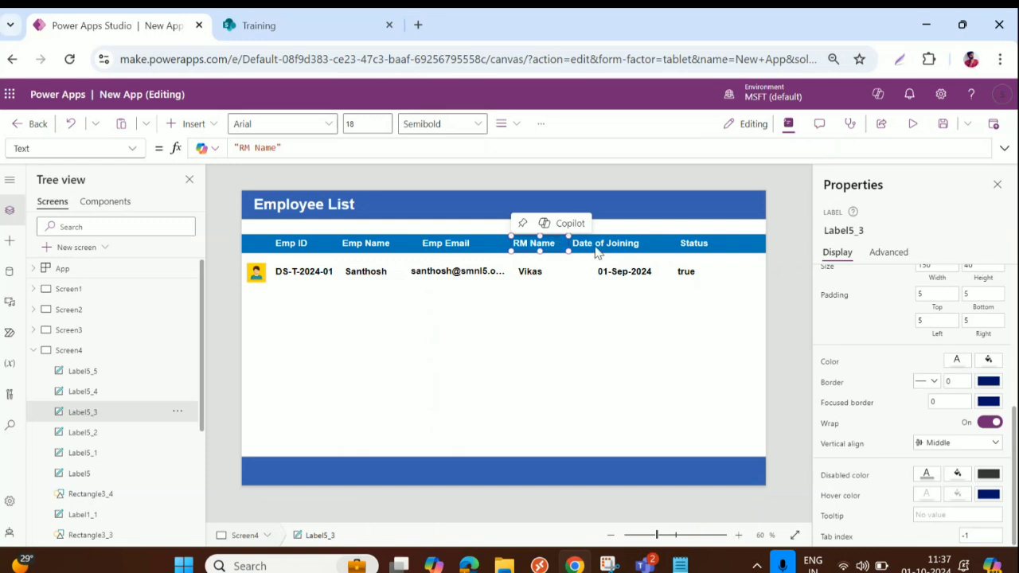
drag(609, 245, 658, 232)
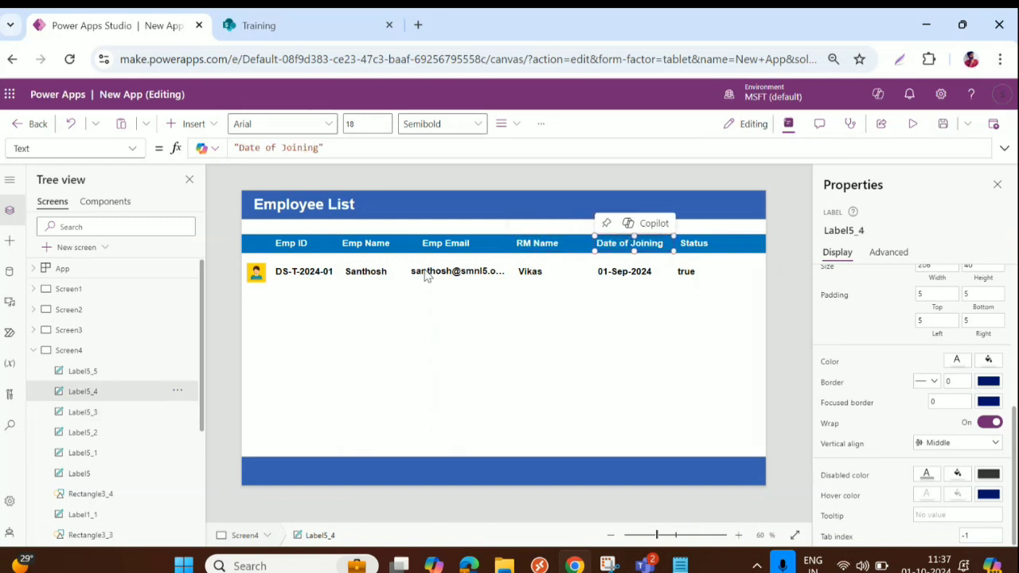
click(363, 251)
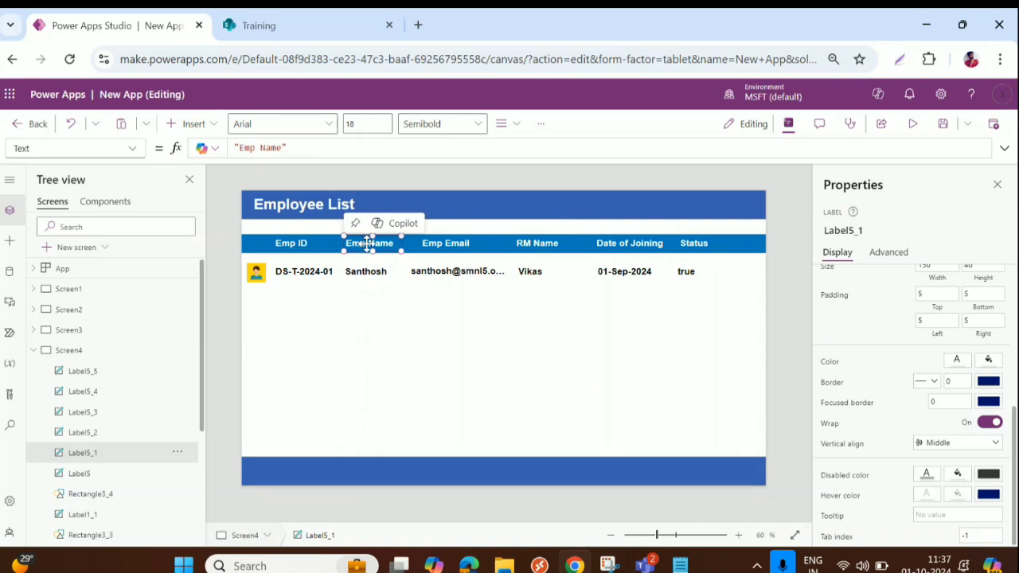
click(503, 339)
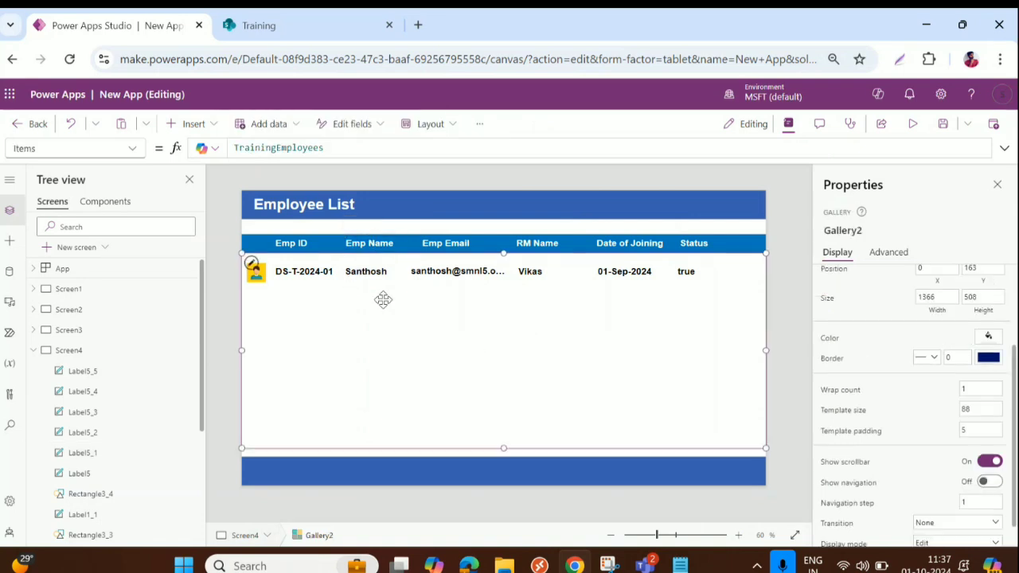
Change the Status label's Text to If(ThisItem.IsPresentToday=true,"Present","Absent")
click(684, 271)
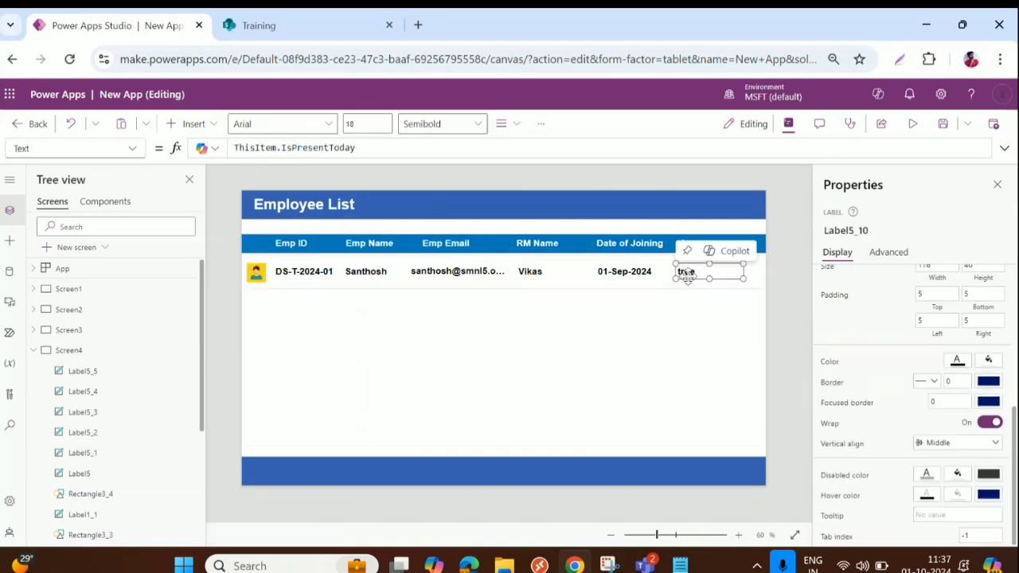
click(238, 148)
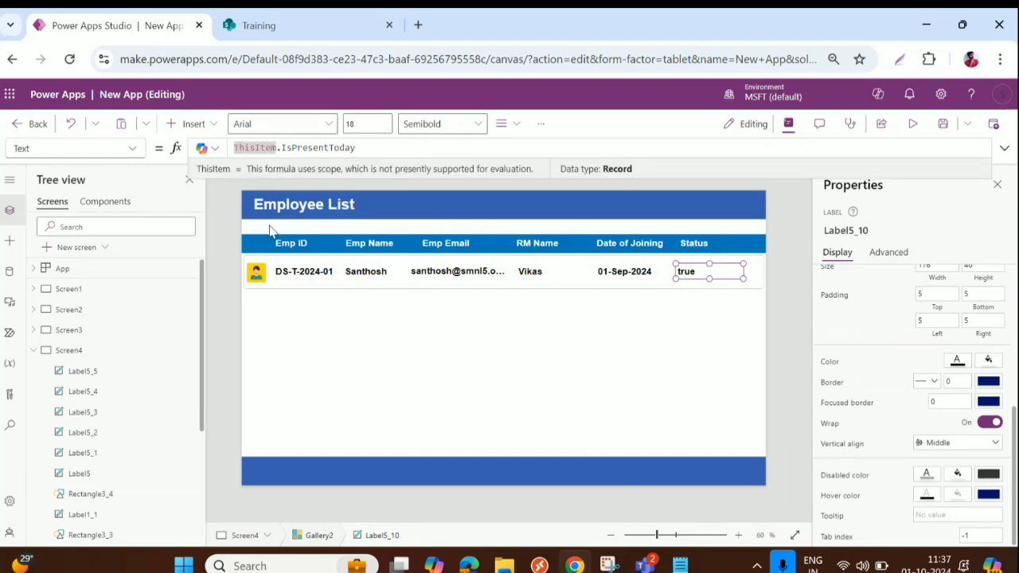
text(If()
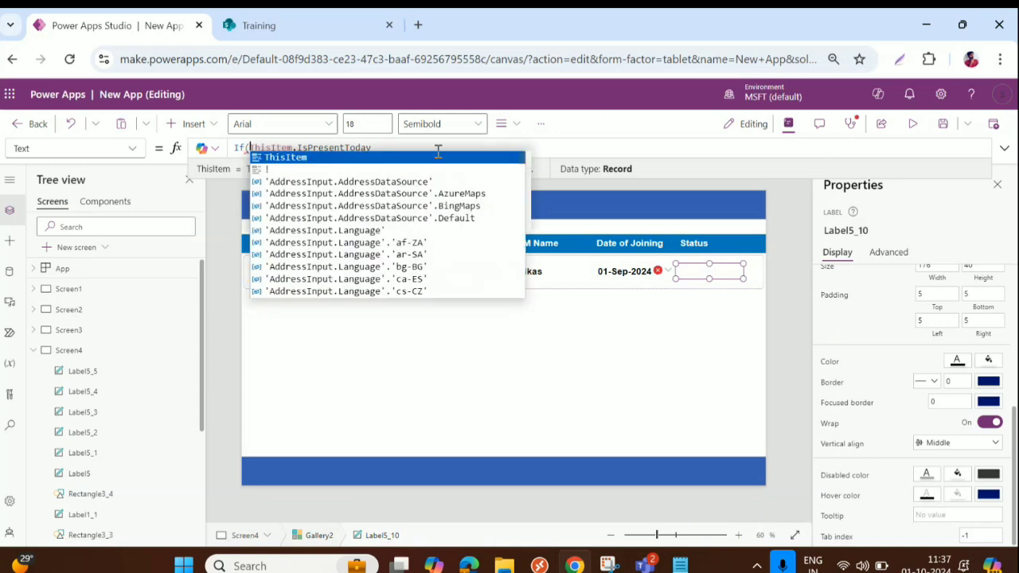
click(414, 148)
text(=)
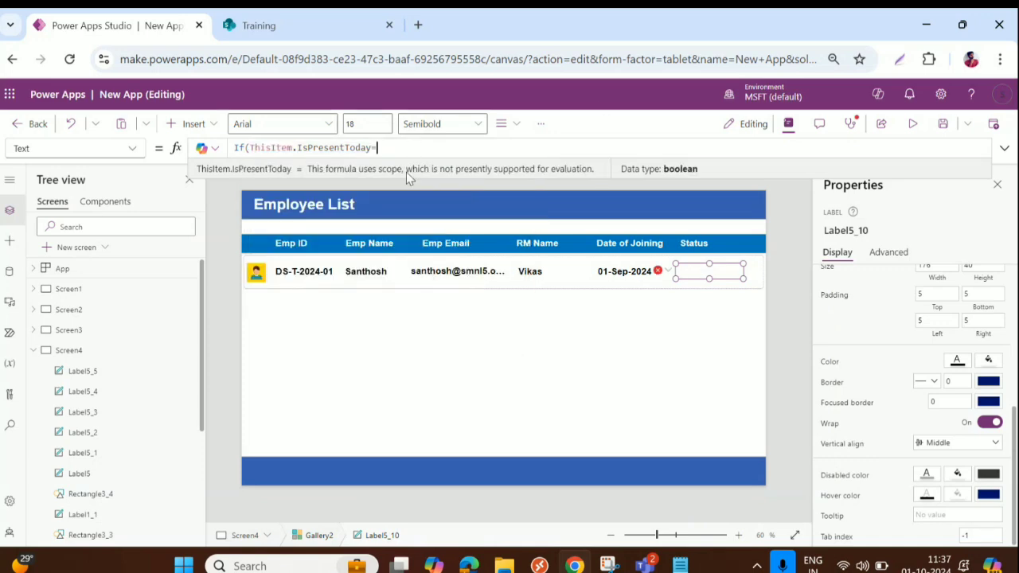
text(true,)
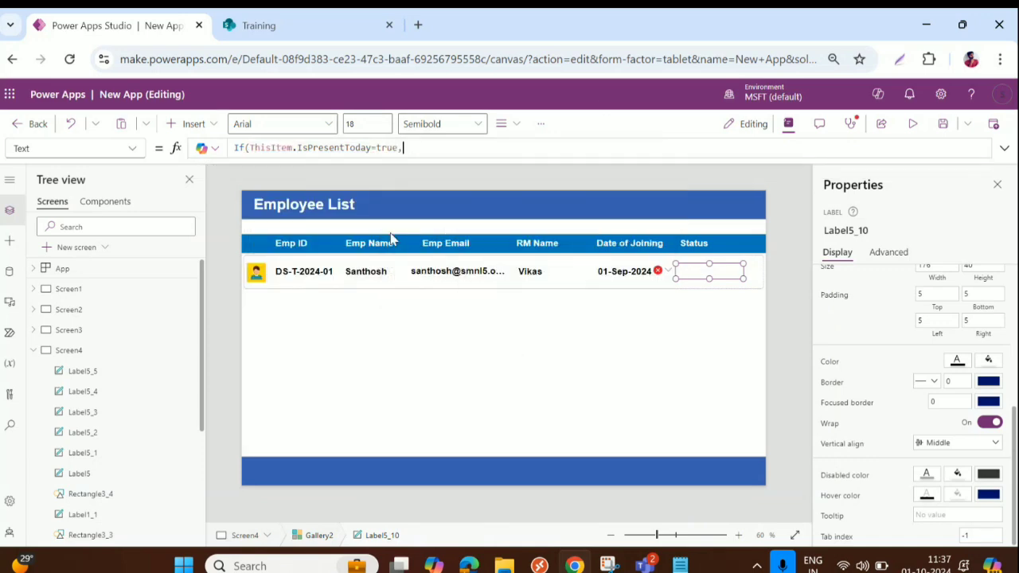
text("")
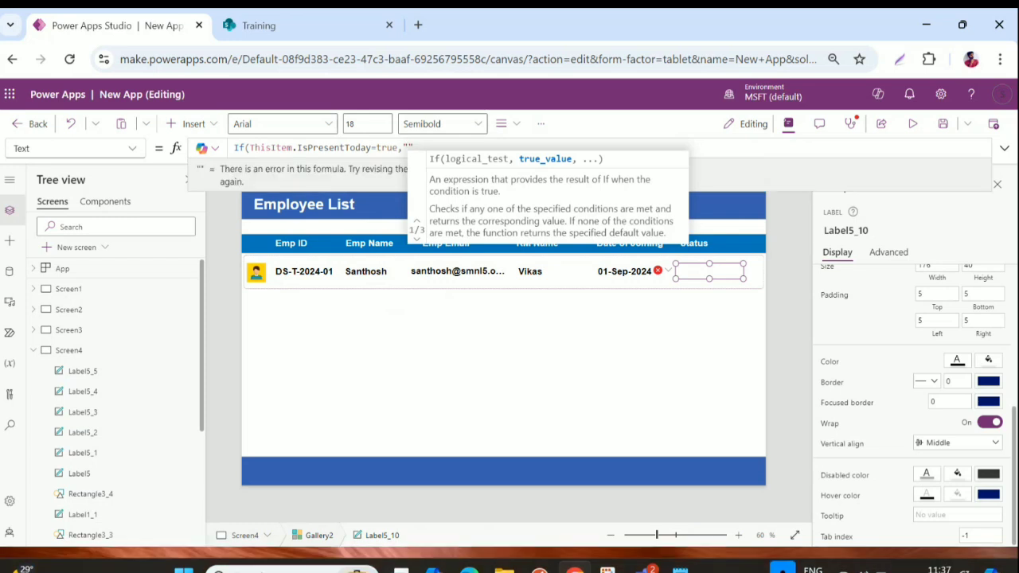
text(Present)
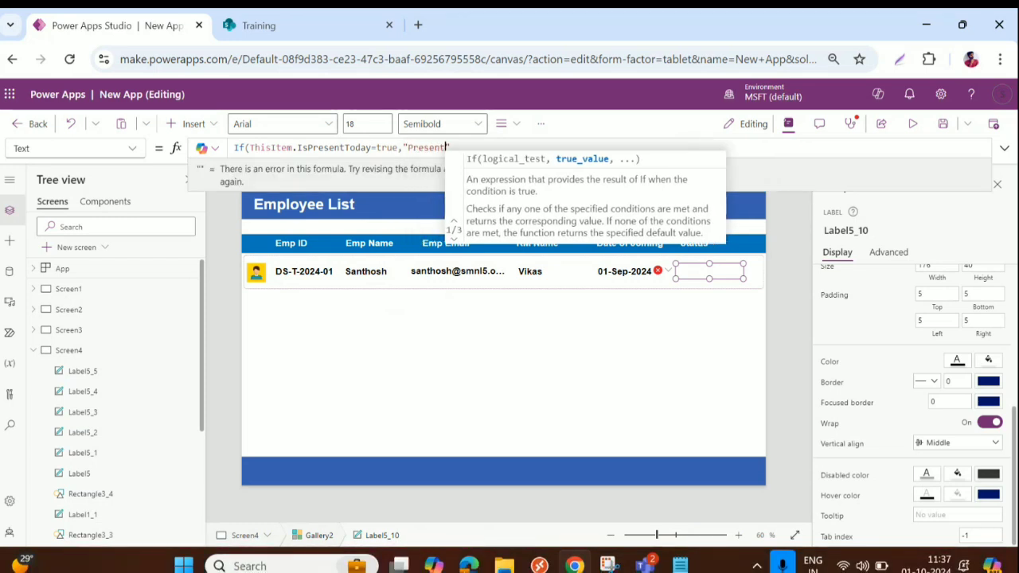
key(Right)
text(,")
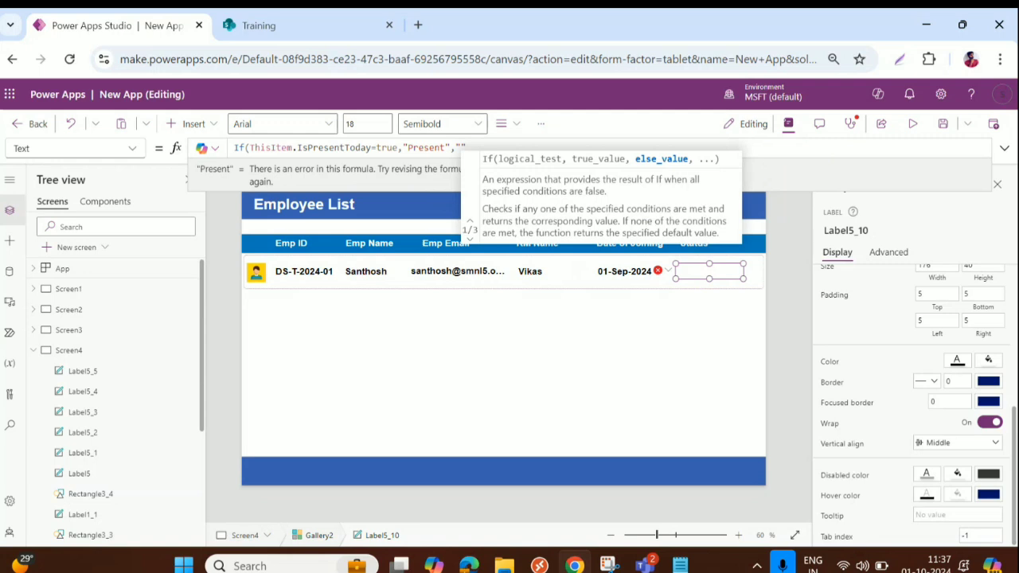
text(Absen)
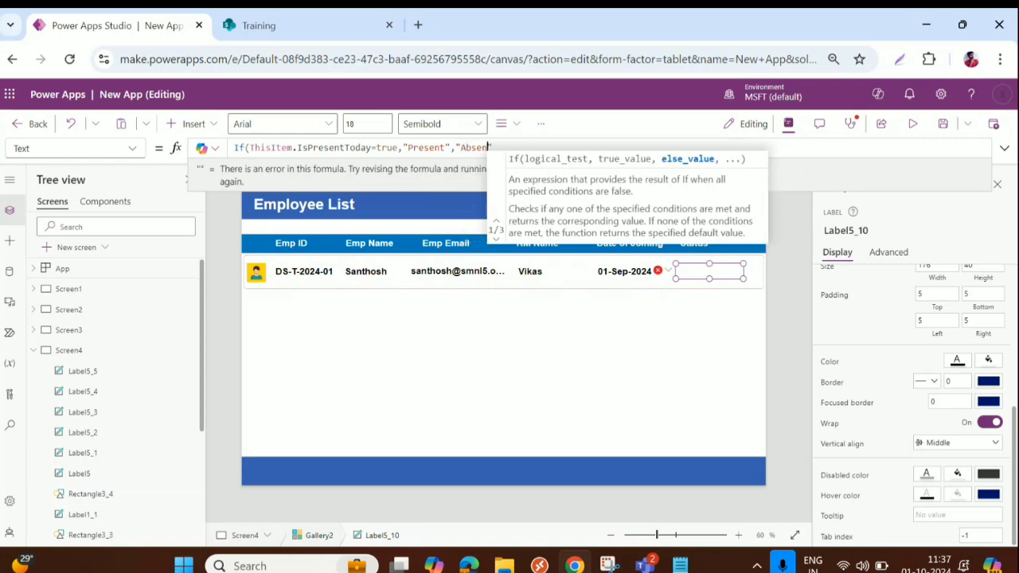
text(t"))
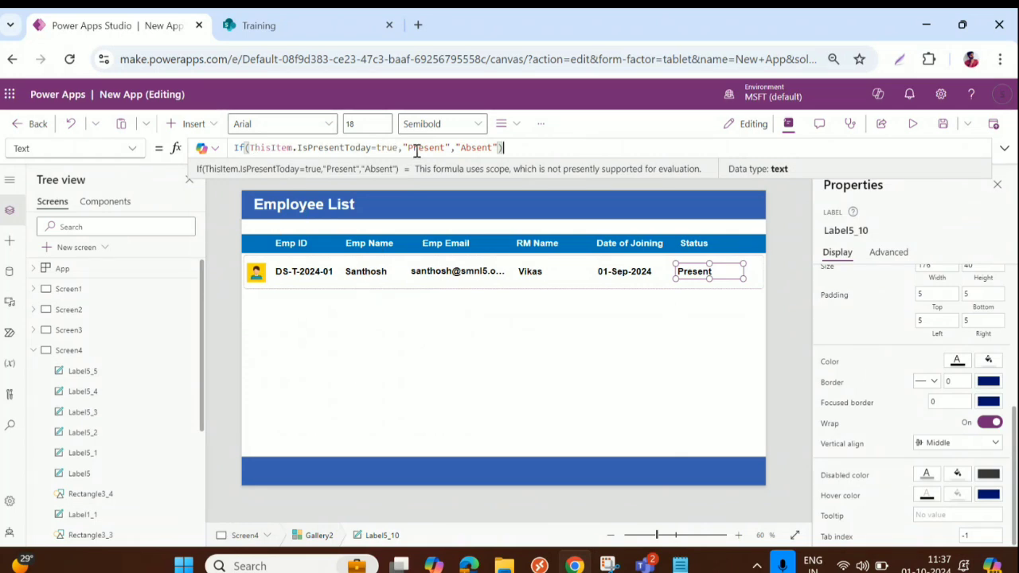
drag(403, 148, 455, 148)
click(513, 149)
click(595, 325)
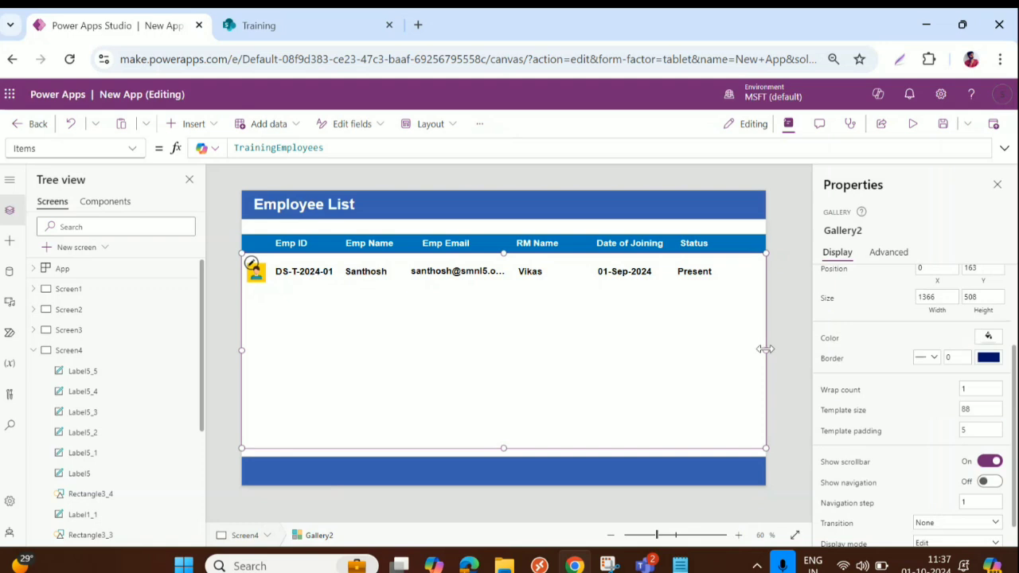
Narrow the employee gallery slightly
drag(765, 349, 766, 349)
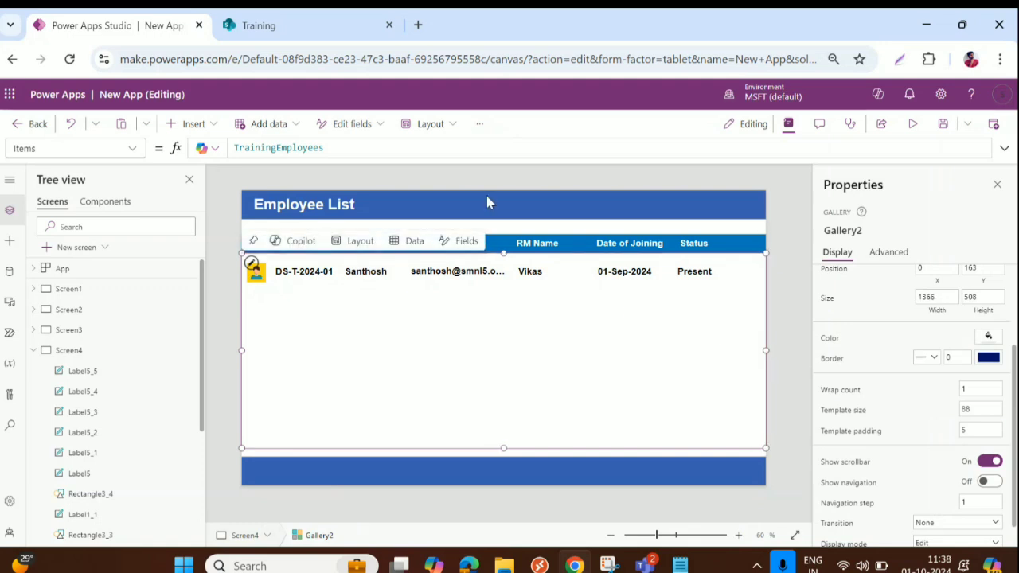
click(330, 208)
click(415, 313)
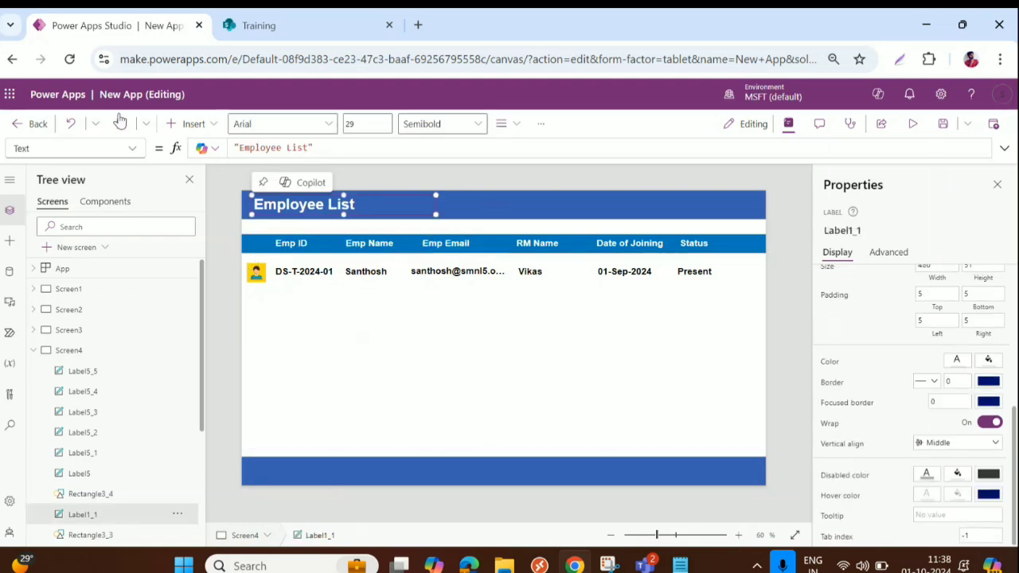
Insert an Add (plus) icon at the header's right end and shrink it to fit
click(191, 124)
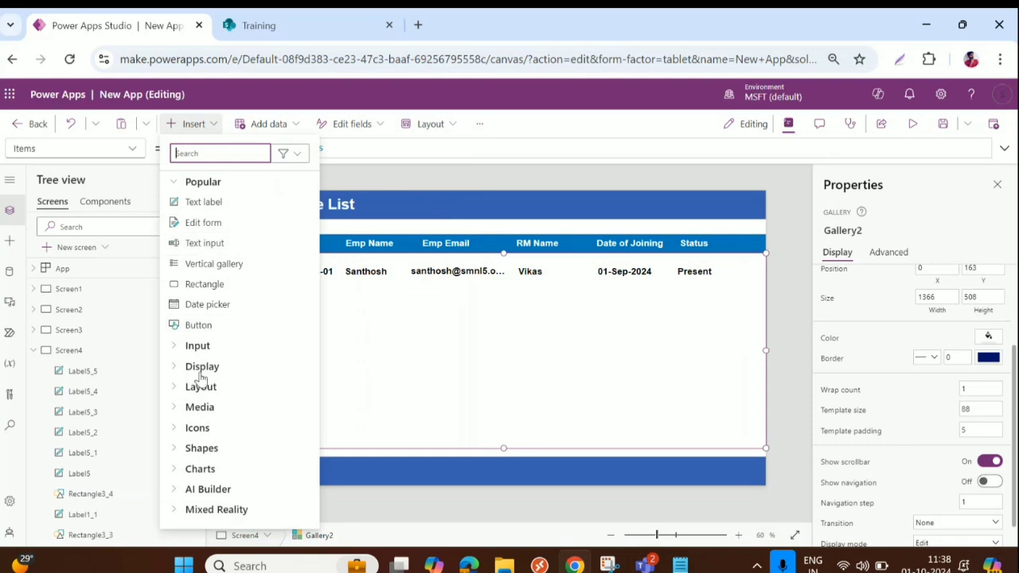
click(185, 428)
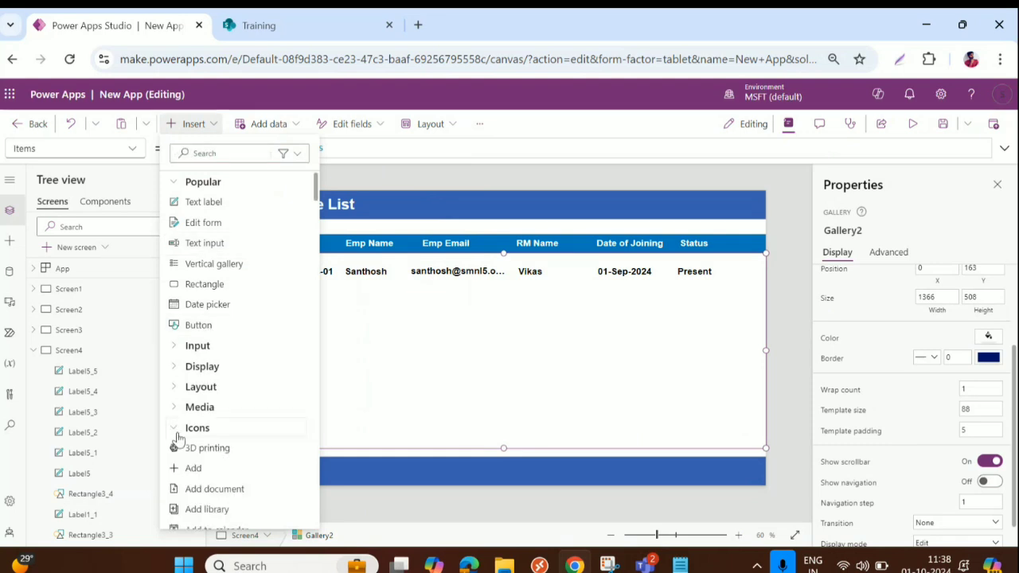
click(192, 470)
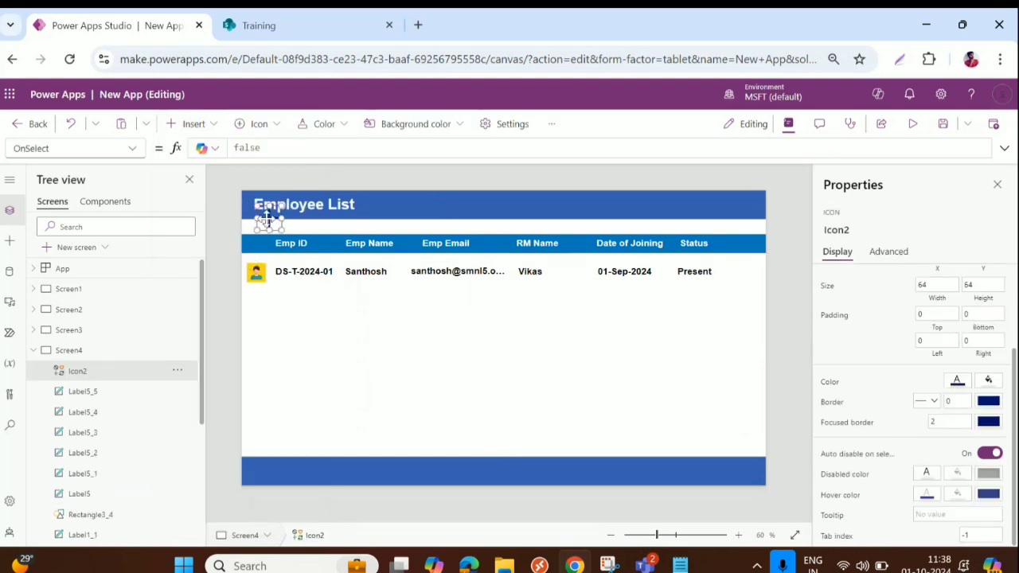
drag(346, 227, 736, 204)
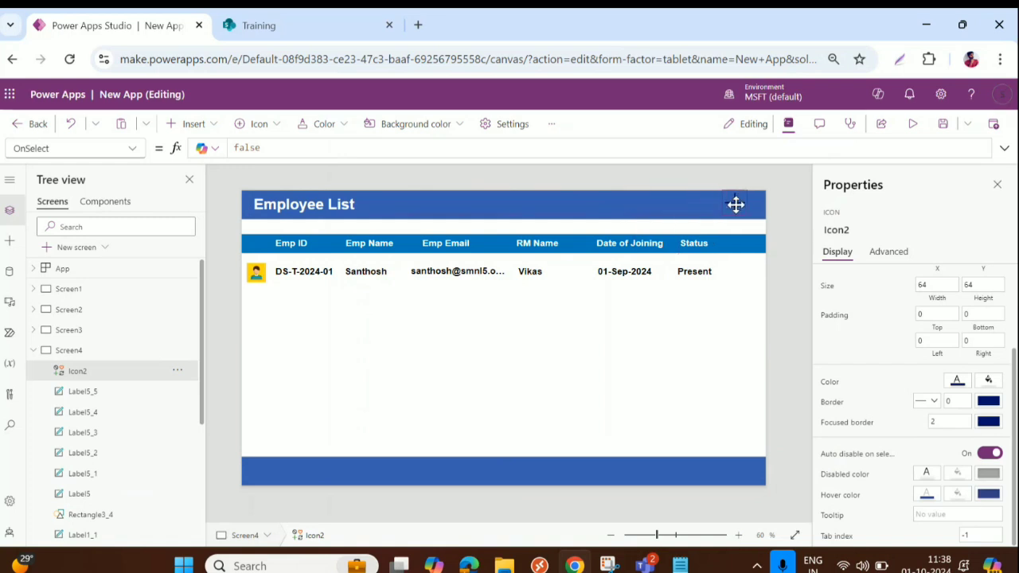
click(957, 382)
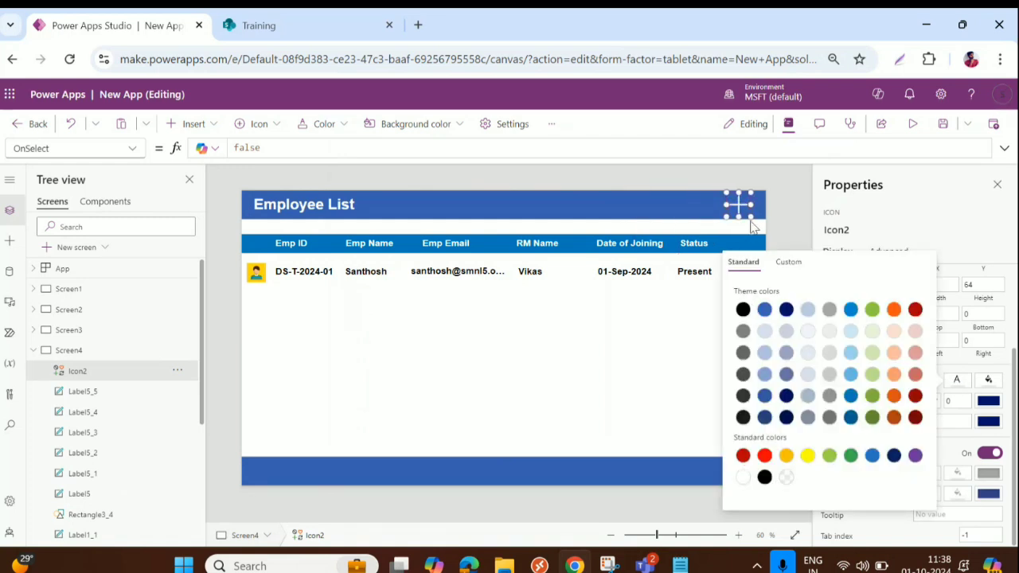
mouse_move(751, 216)
mouse_down()
mouse_move(725, 205)
mouse_move(736, 205)
mouse_up()
Duplicate the Employee List title and move the copy to the header's right side
click(311, 209)
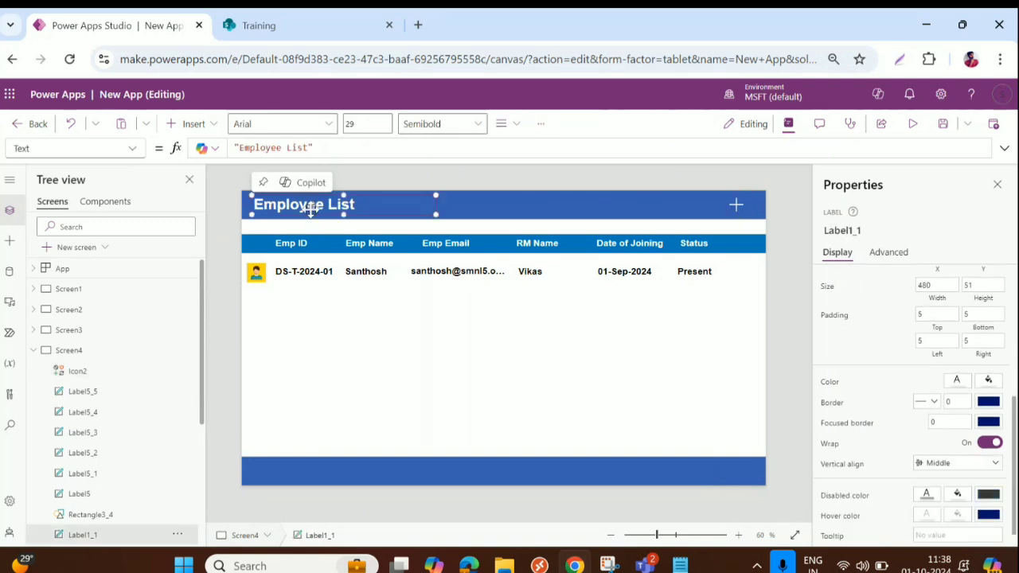
key(ctrl+c)
key(ctrl+v)
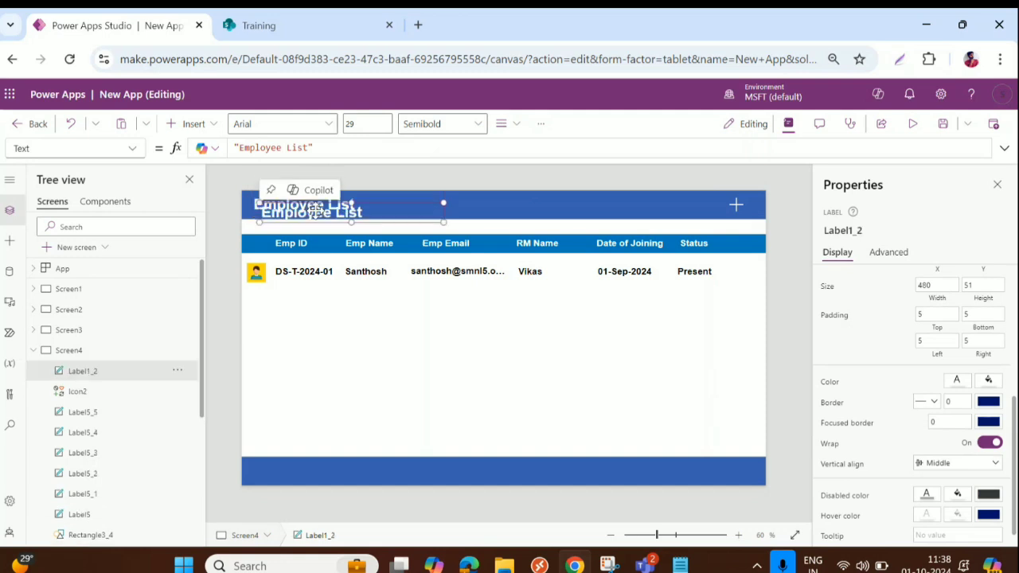
drag(322, 214, 664, 201)
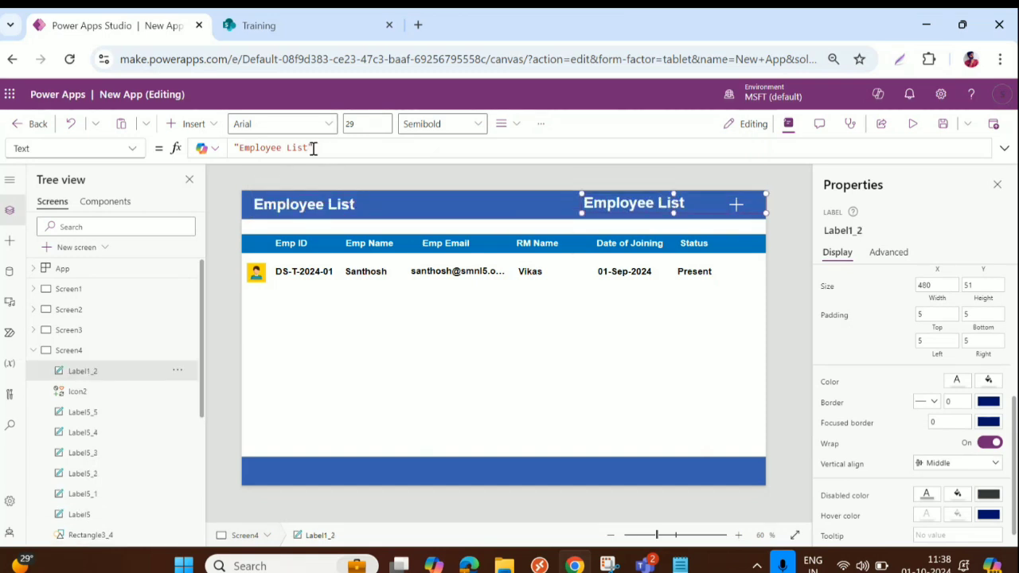
Change the copy's text to "Add New Employee" and position it beside the plus icon
drag(311, 149, 242, 146)
key(BackSpace)
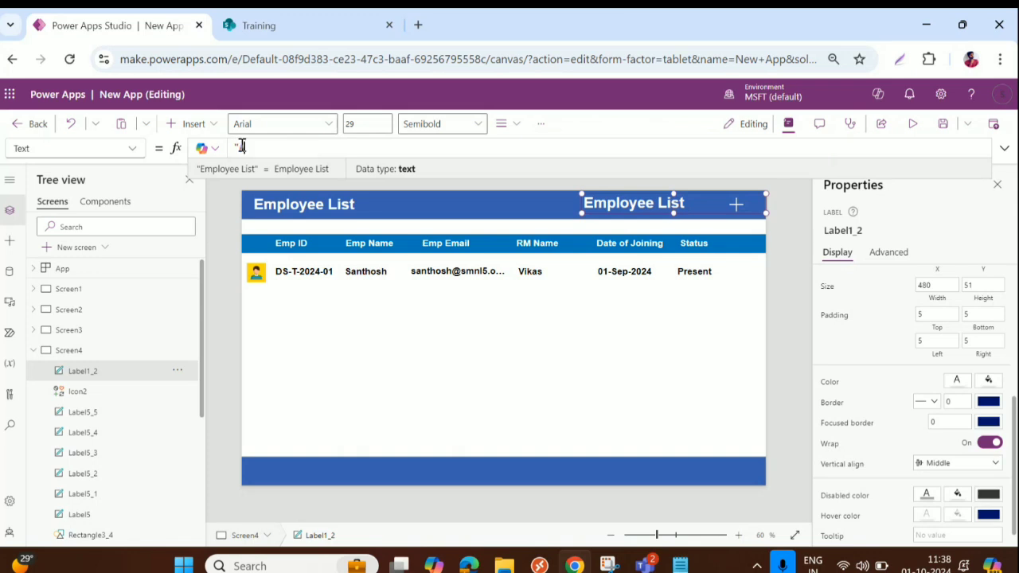
text(Add New E)
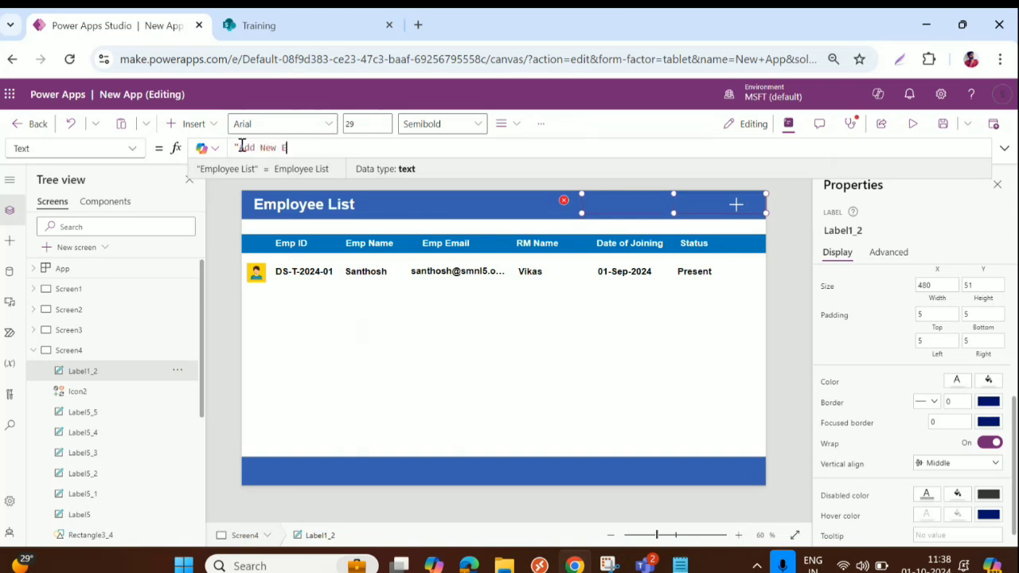
text(mployee)
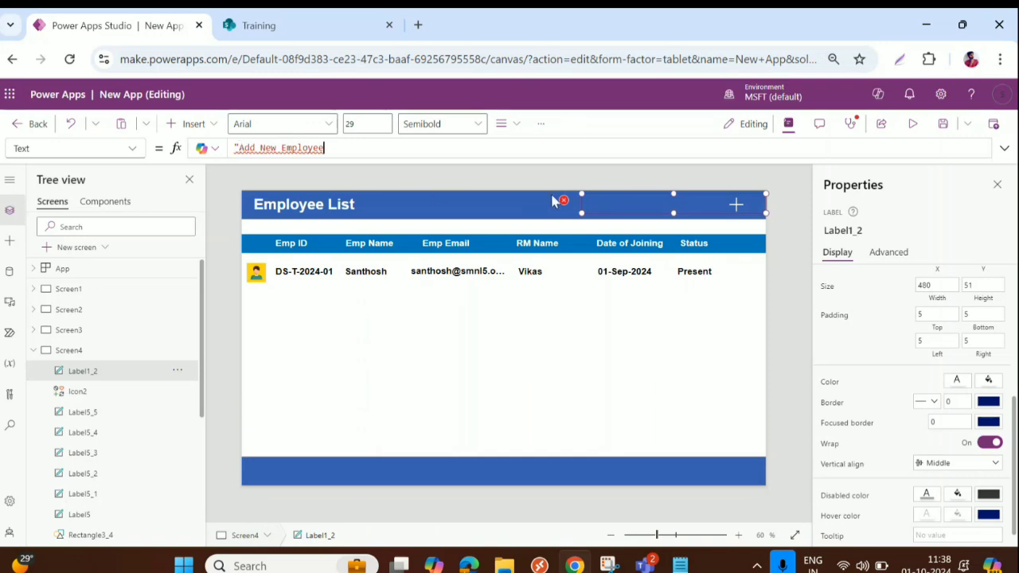
text(")
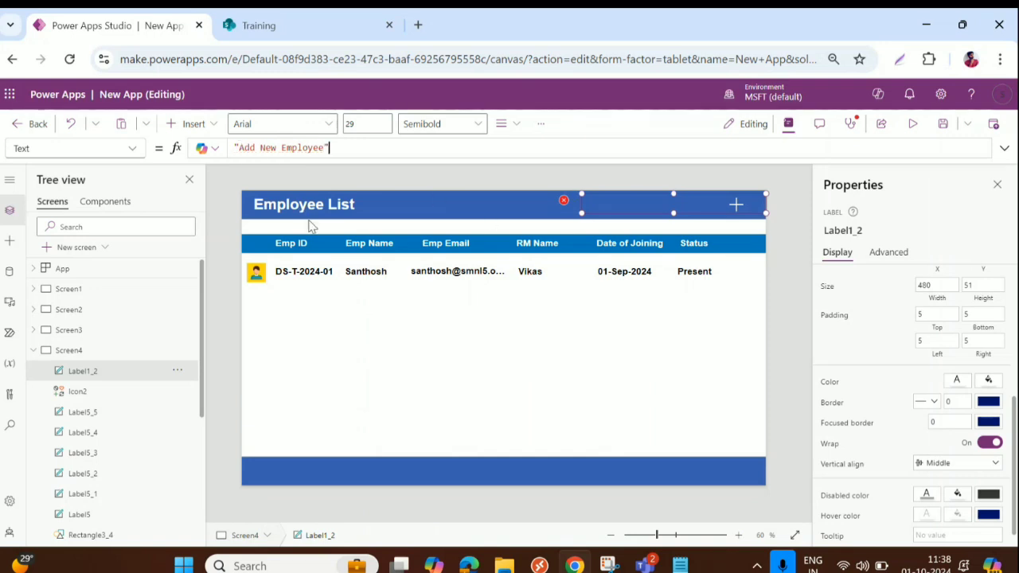
mouse_move(697, 204)
mouse_down()
mouse_move(689, 209)
mouse_move(729, 204)
mouse_move(705, 204)
mouse_up()
key(Down)
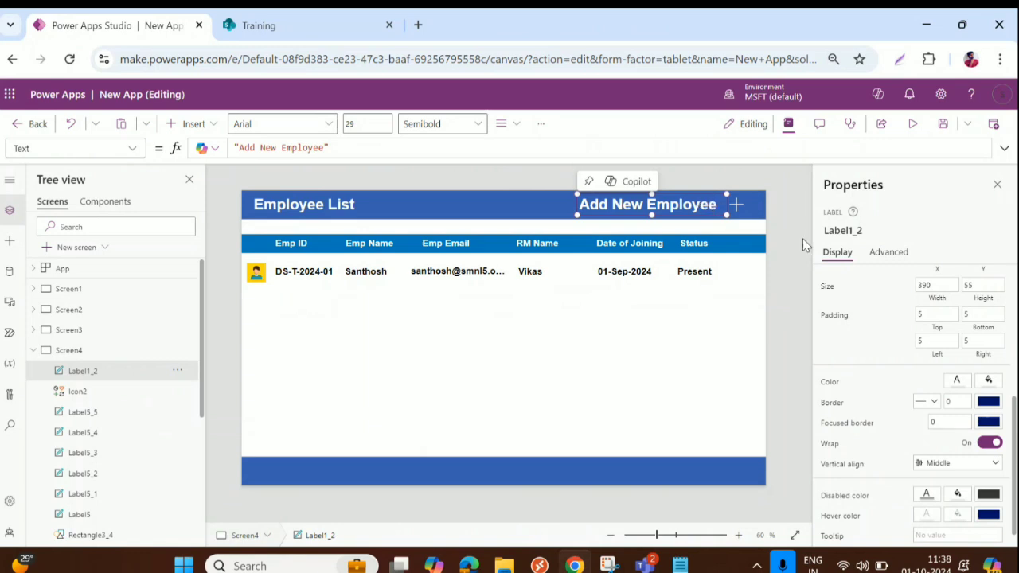
Set the Add New Employee label's OnSelect to Navigate(Screen3)
click(885, 255)
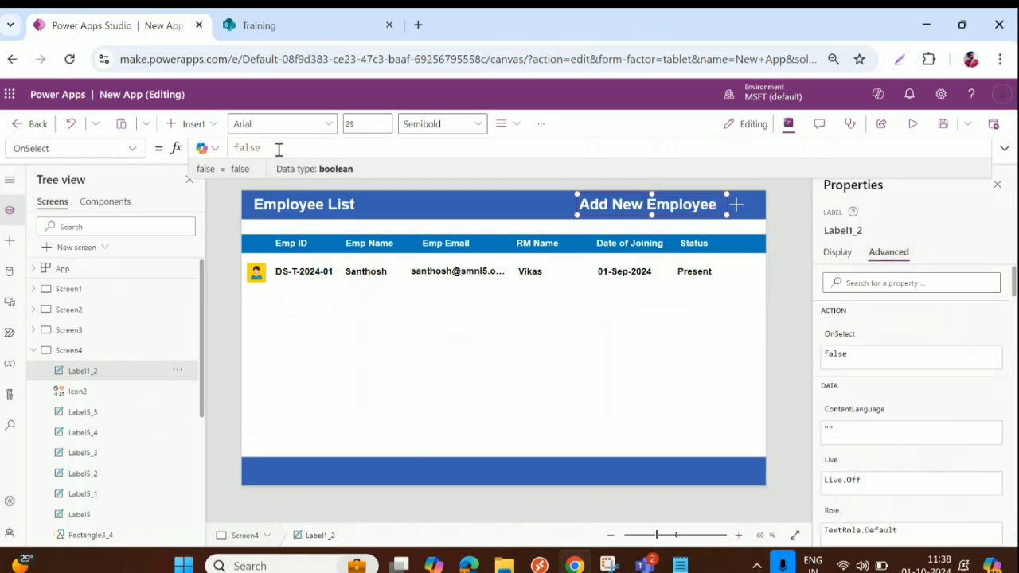
drag(278, 149, 221, 153)
text(Navig)
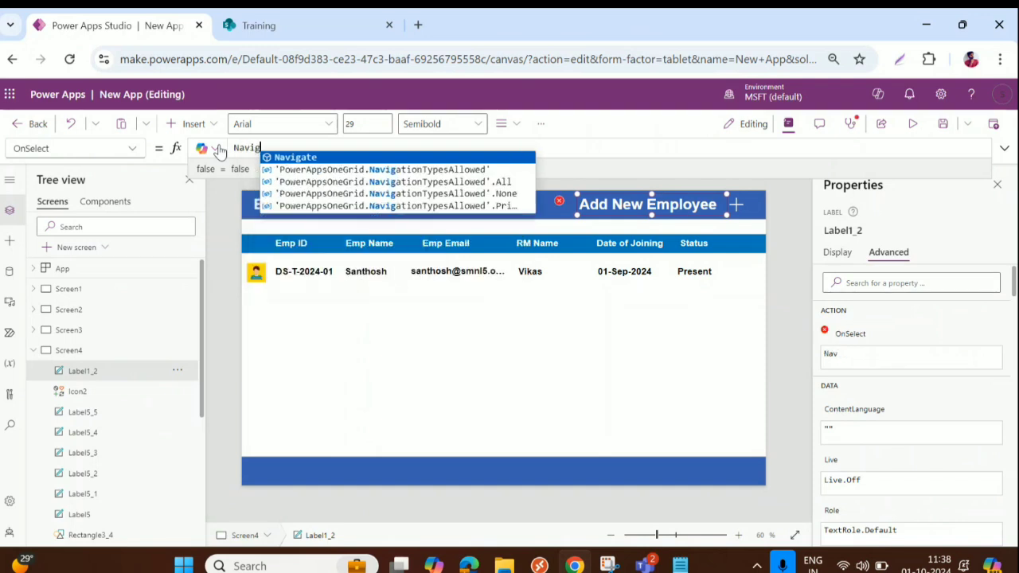
text(()
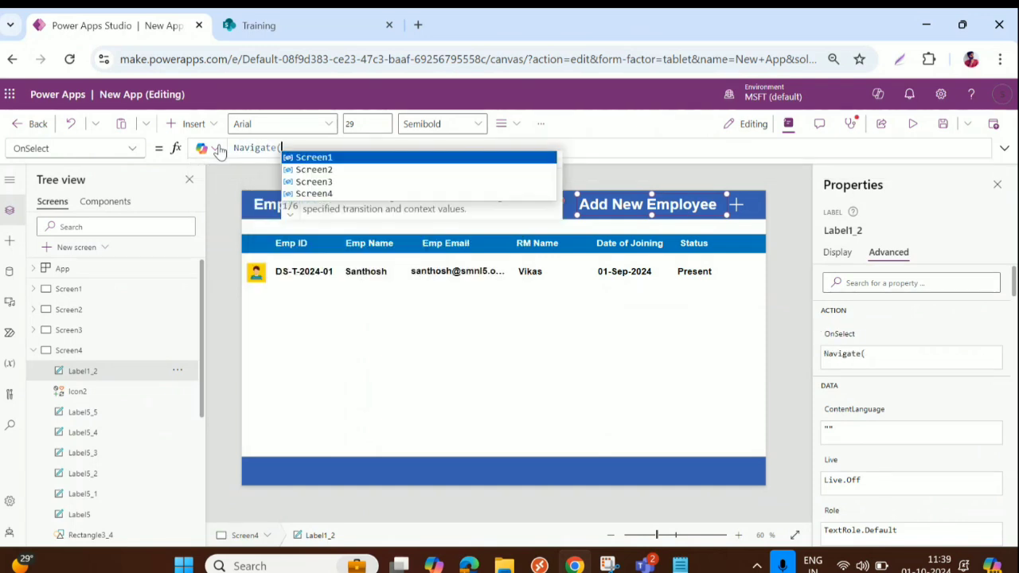
key(Down)
key(Down)
key(Tab)
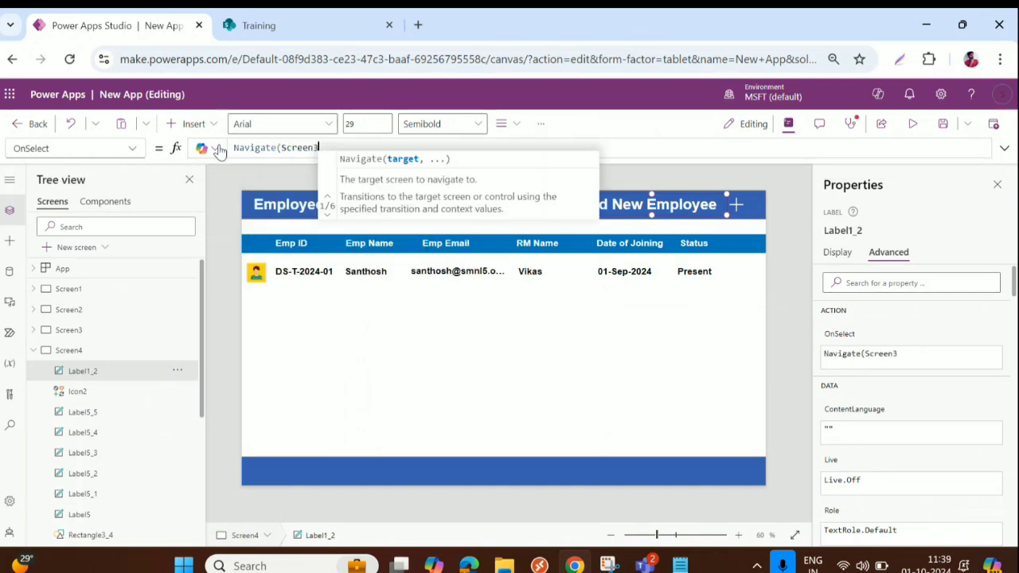
text())
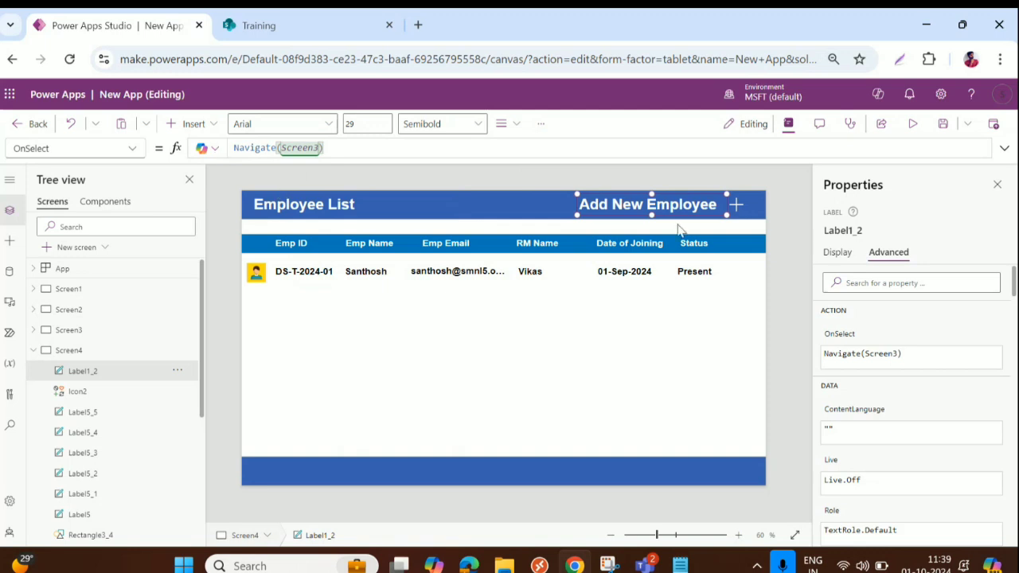
key(ctrl+a)
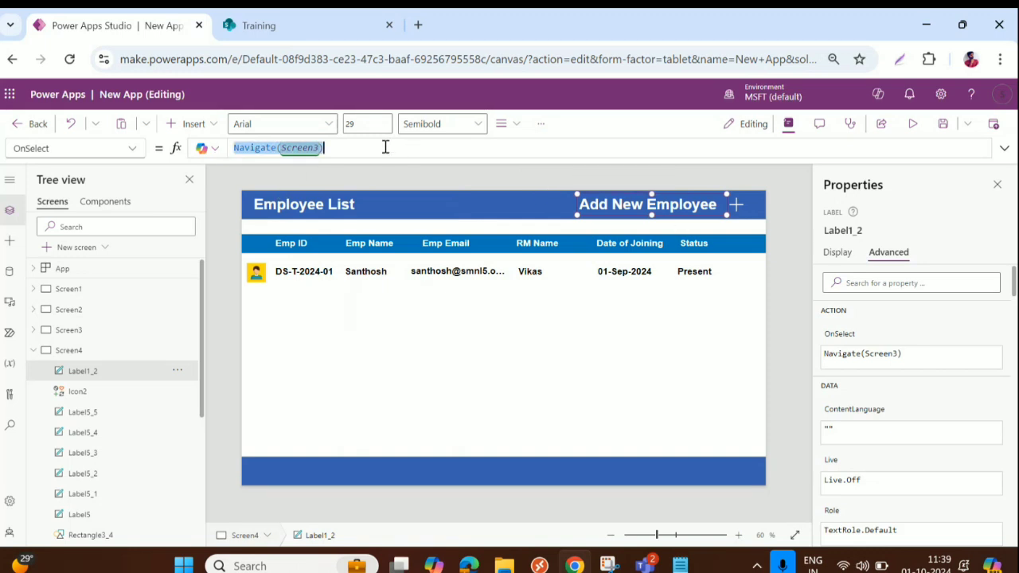
Give the plus icon the same Navigate(Screen3) OnSelect formula
click(740, 207)
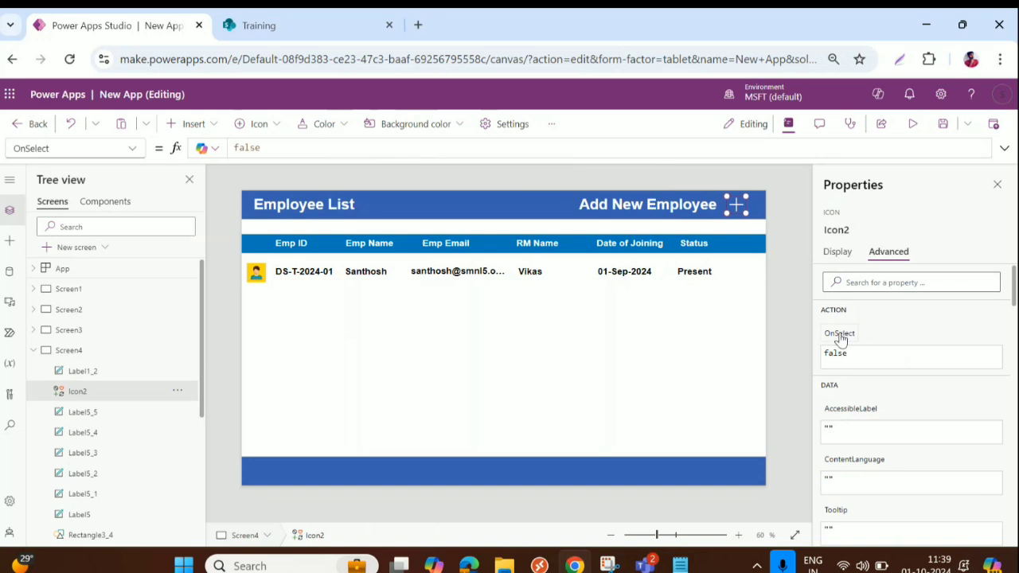
key(ctrl+a)
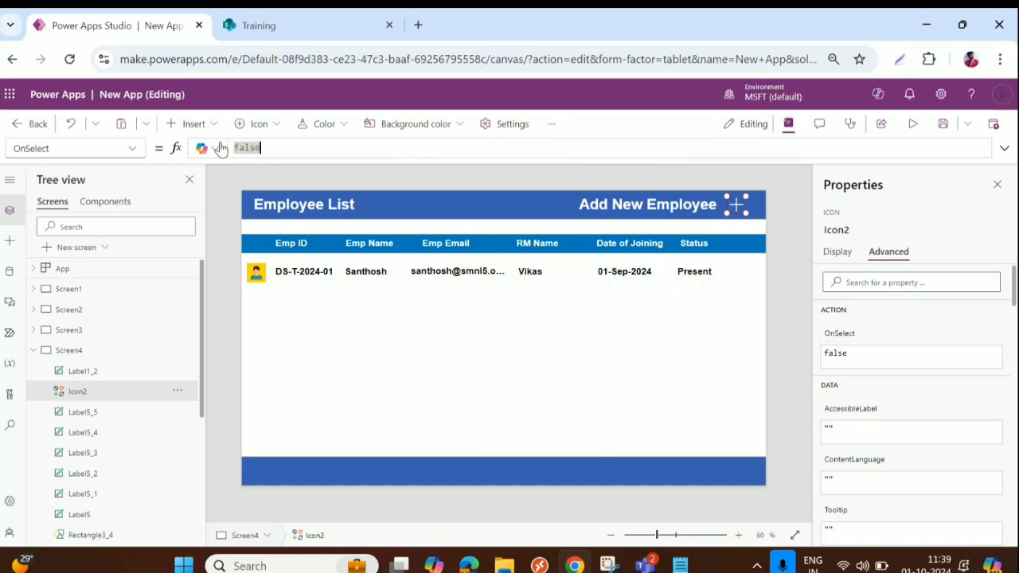
key(ctrl+v)
drag(261, 149, 199, 146)
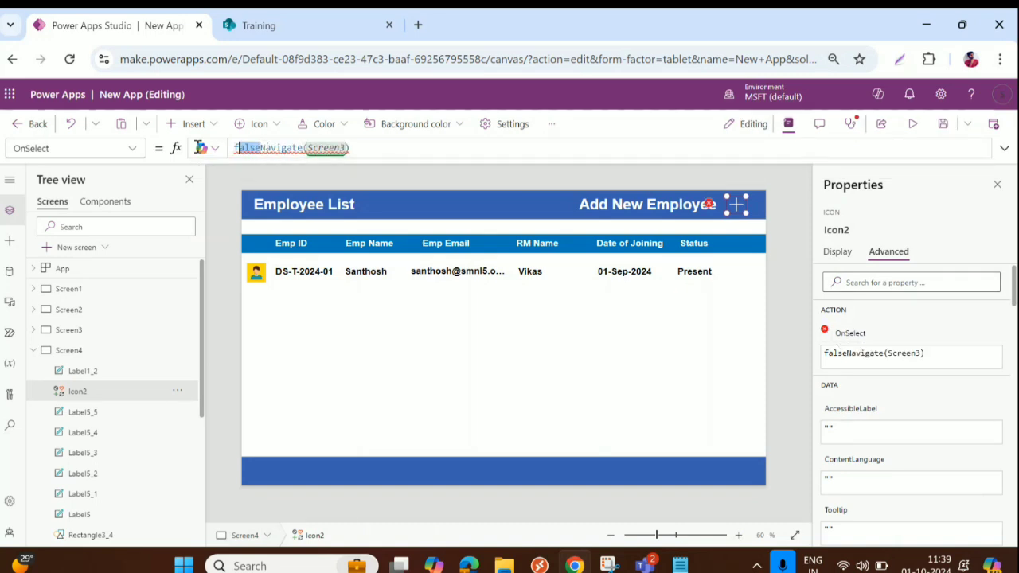
key(BackSpace)
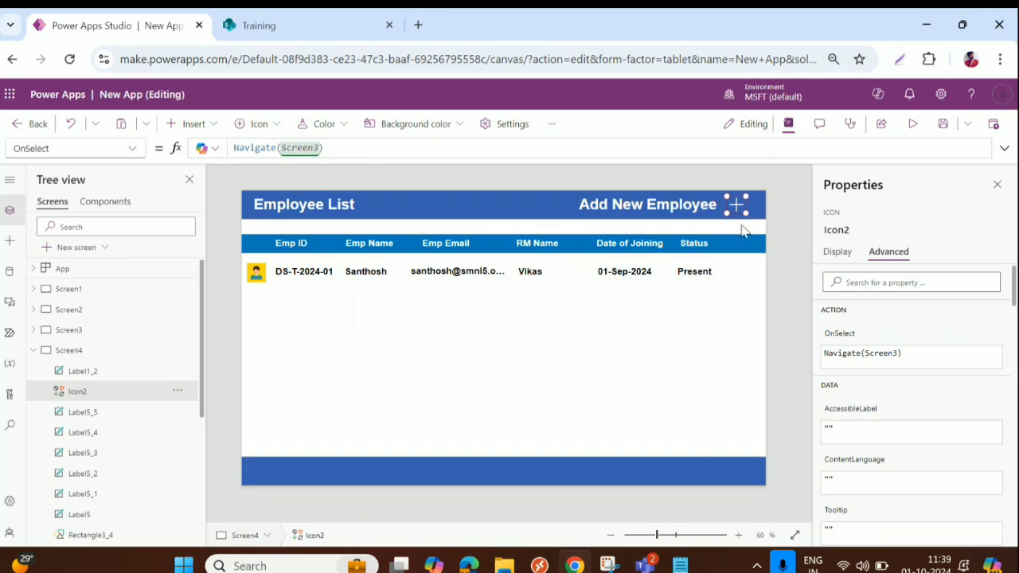
Preview the app and check that the plus icon opens the add form
click(913, 124)
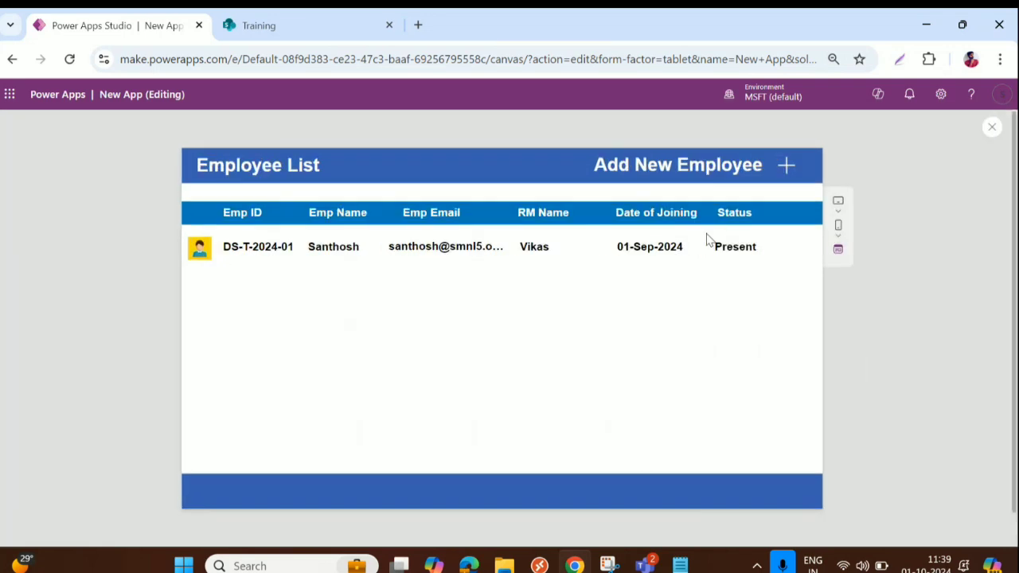
click(788, 166)
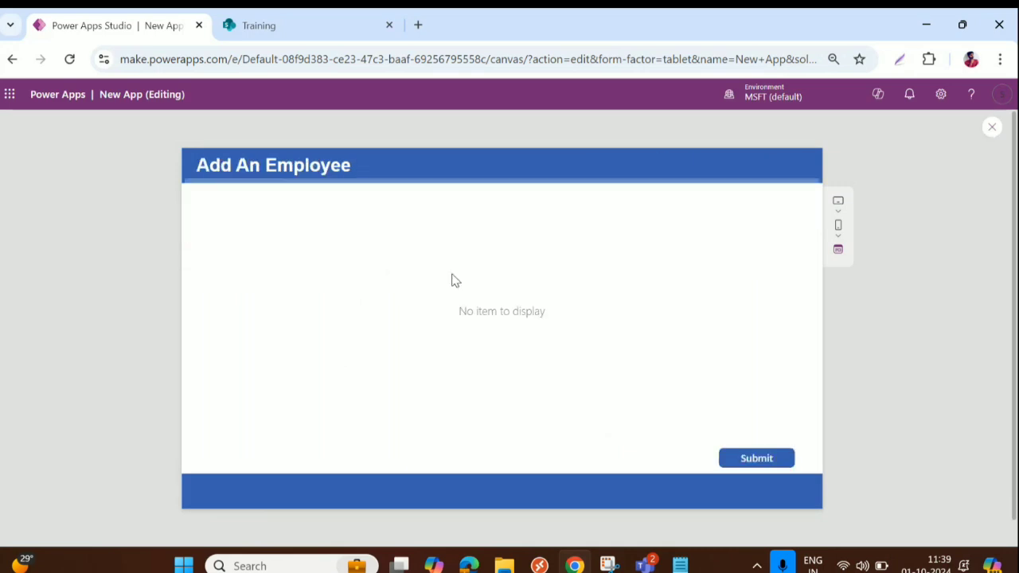
click(992, 141)
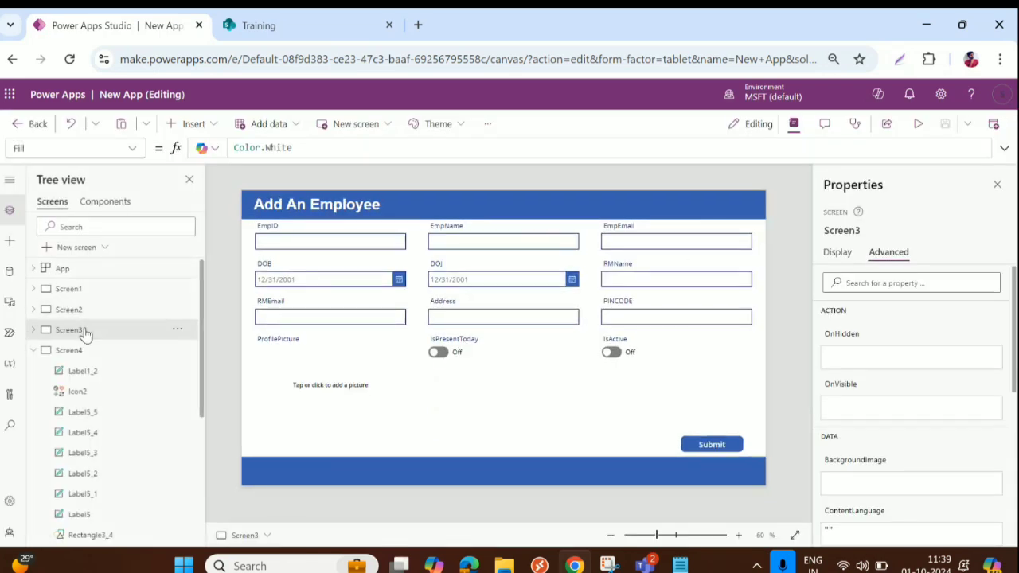
click(74, 355)
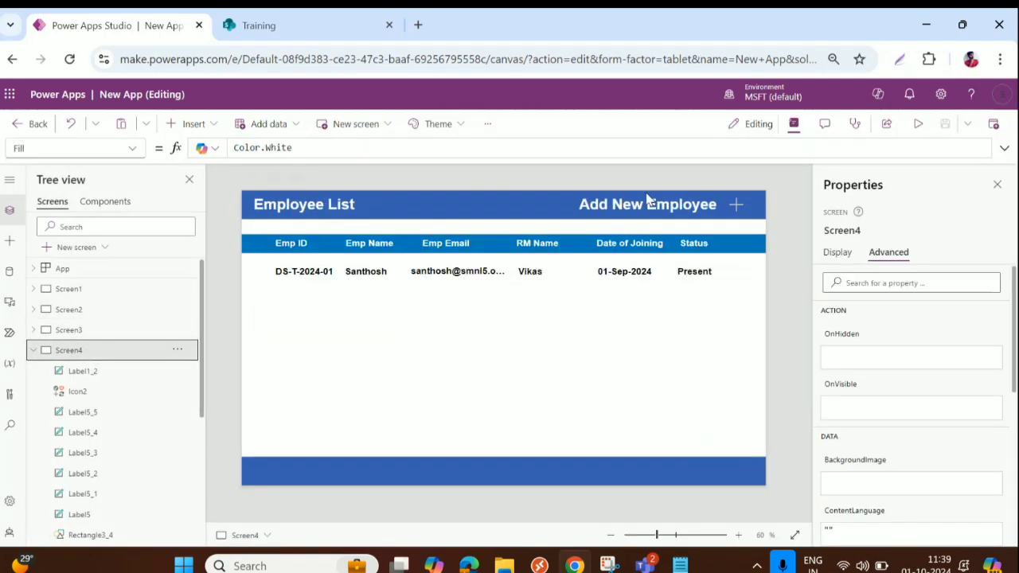
Check the label's Navigate(Screen3) formula and preview the navigation again
click(650, 202)
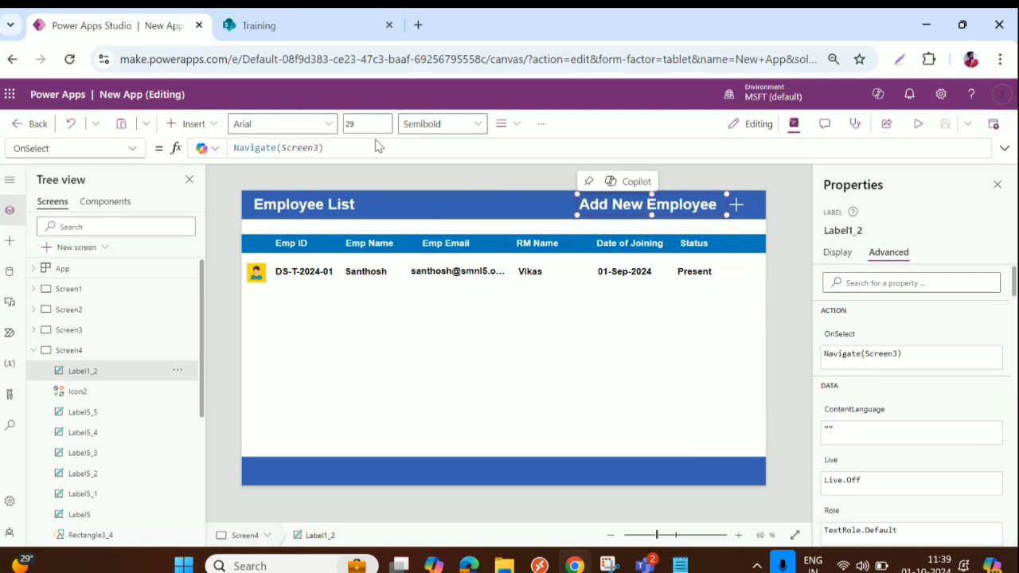
click(354, 151)
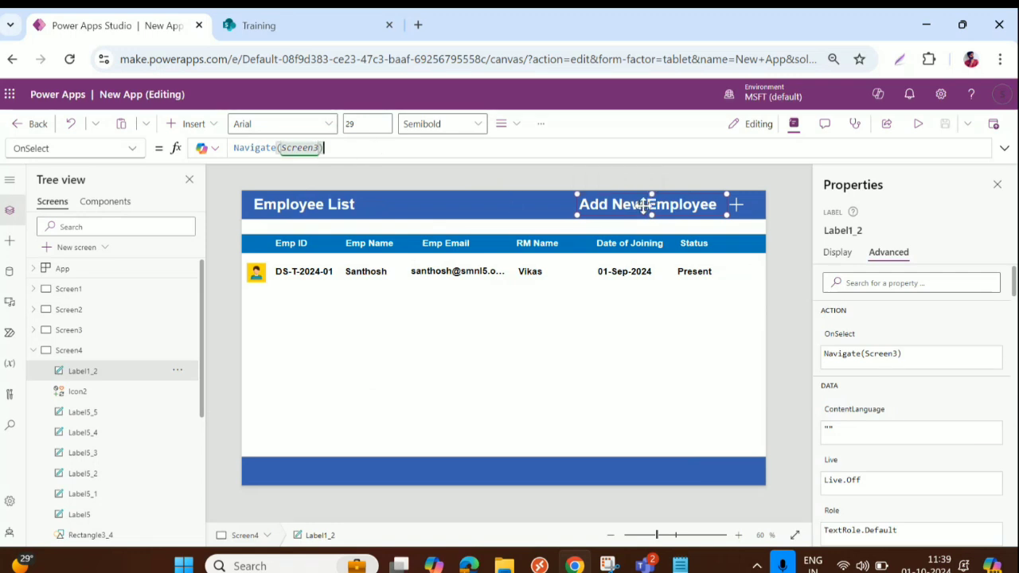
click(698, 204)
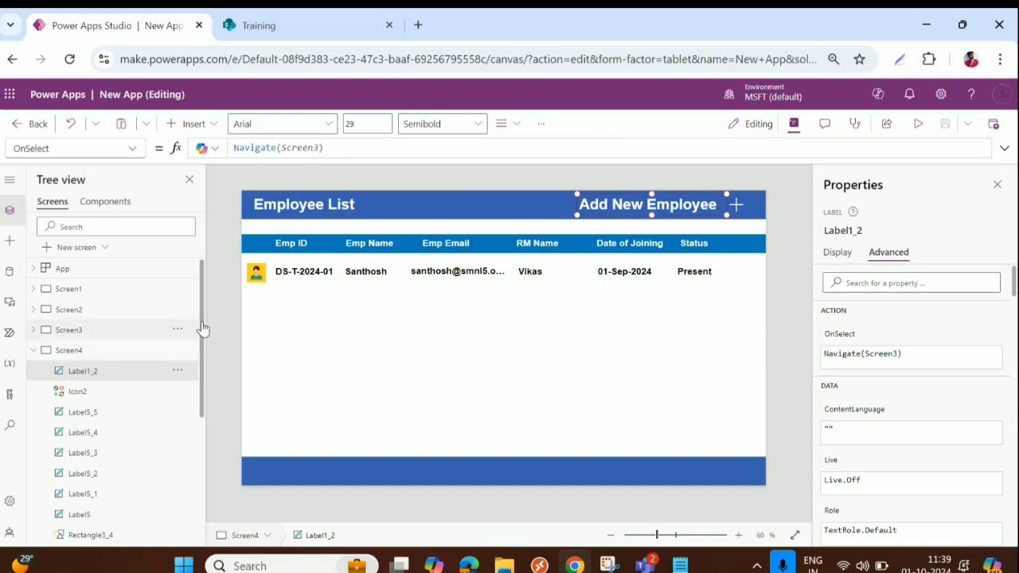
click(918, 123)
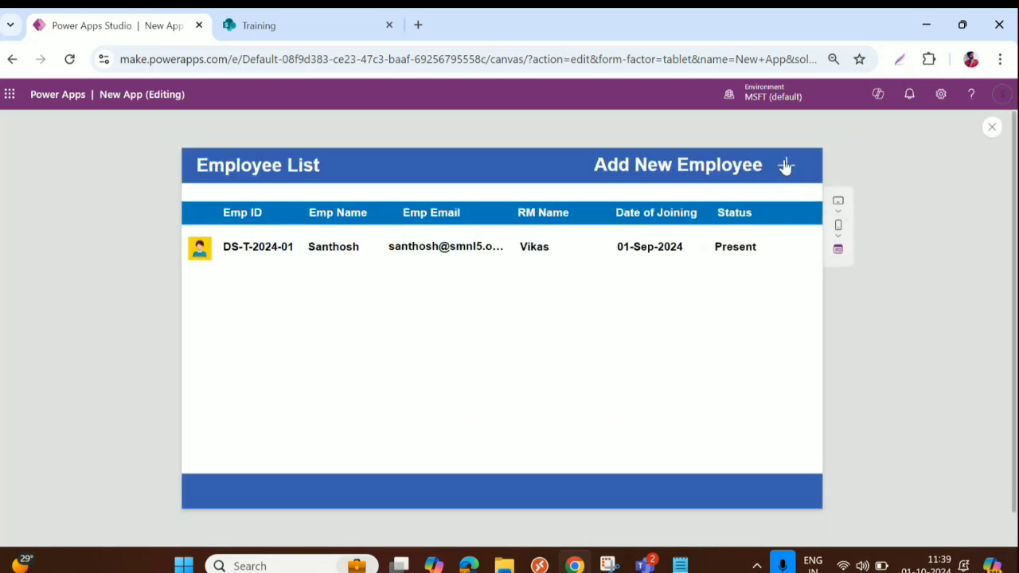
click(786, 166)
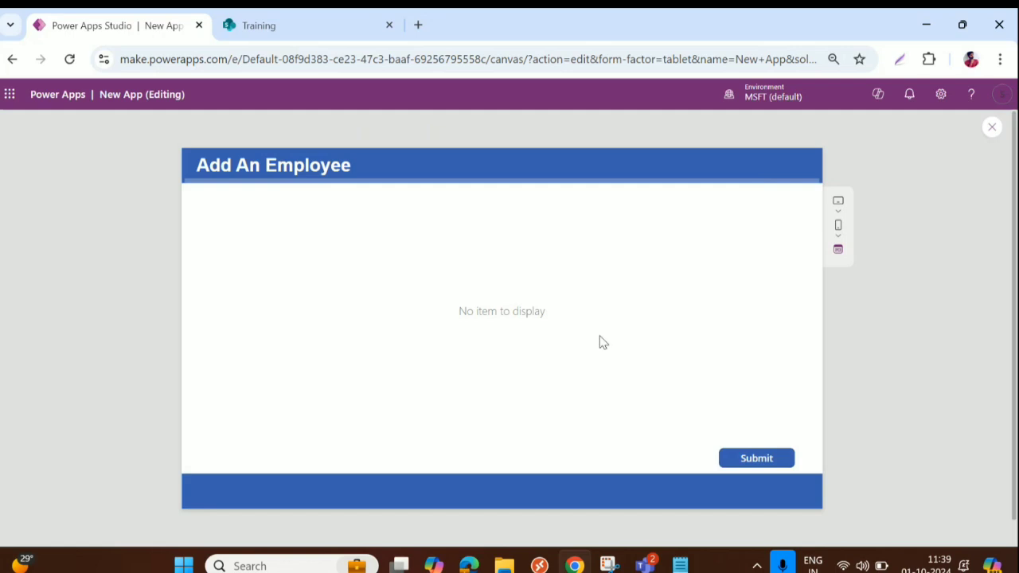
click(992, 128)
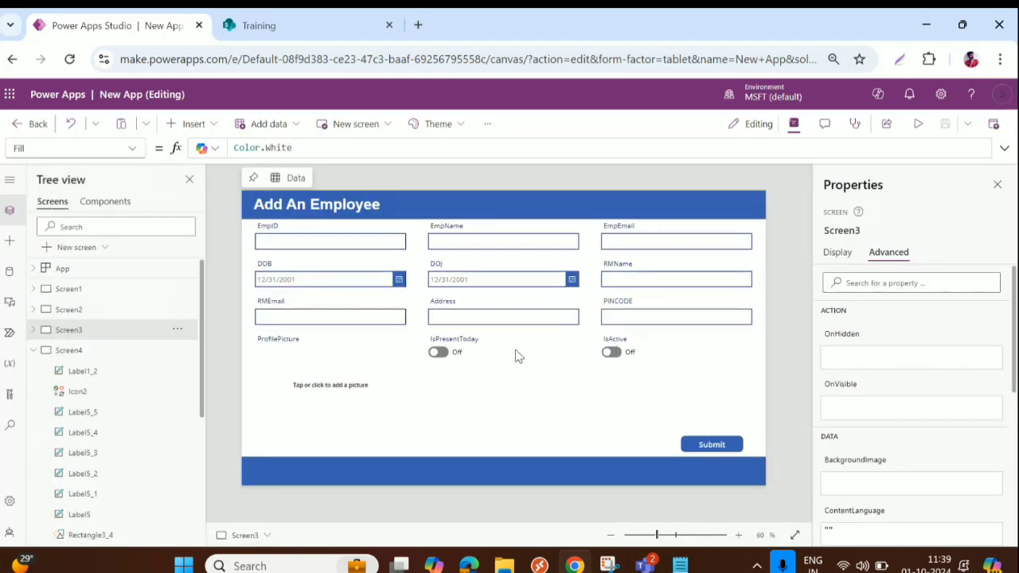
Collapse Gallery2 and Screen4 in the Tree view
click(72, 350)
scroll(80, 398, down, 1)
scroll(83, 420, down, 3)
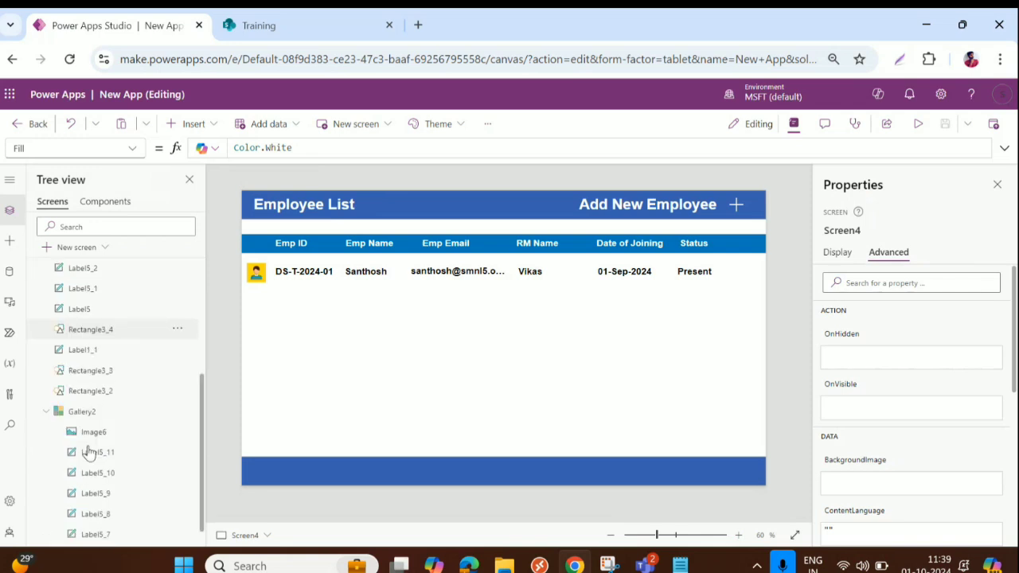
click(47, 388)
scroll(48, 358, up, 2)
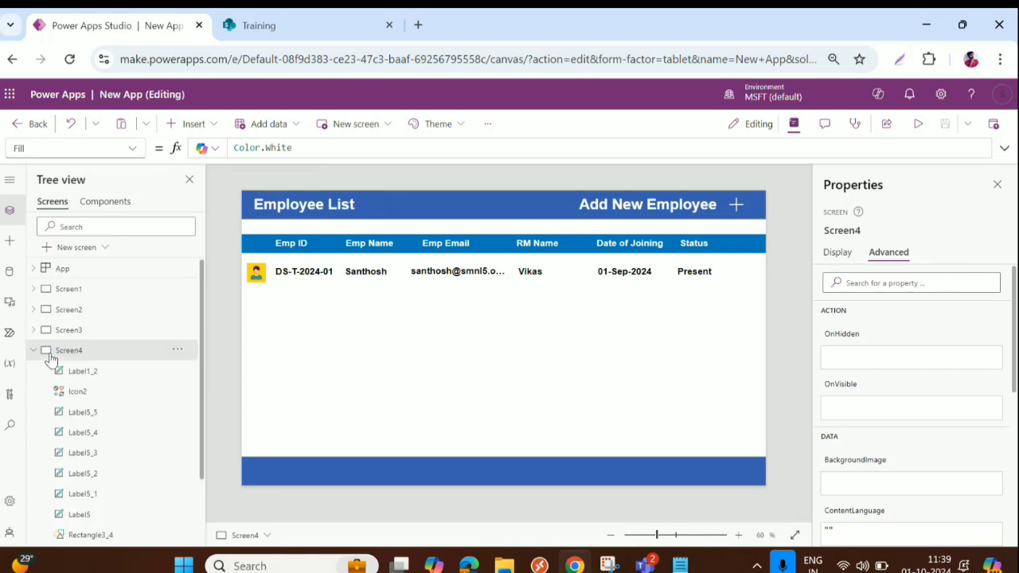
click(34, 348)
Inspect Form2's cards and keep its default mode as New
click(67, 331)
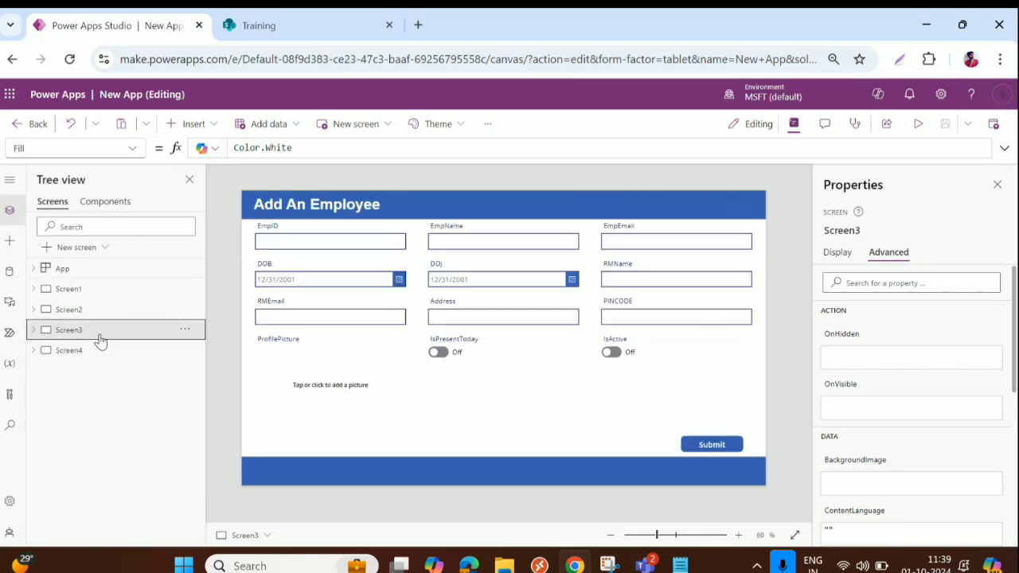
click(525, 326)
click(556, 372)
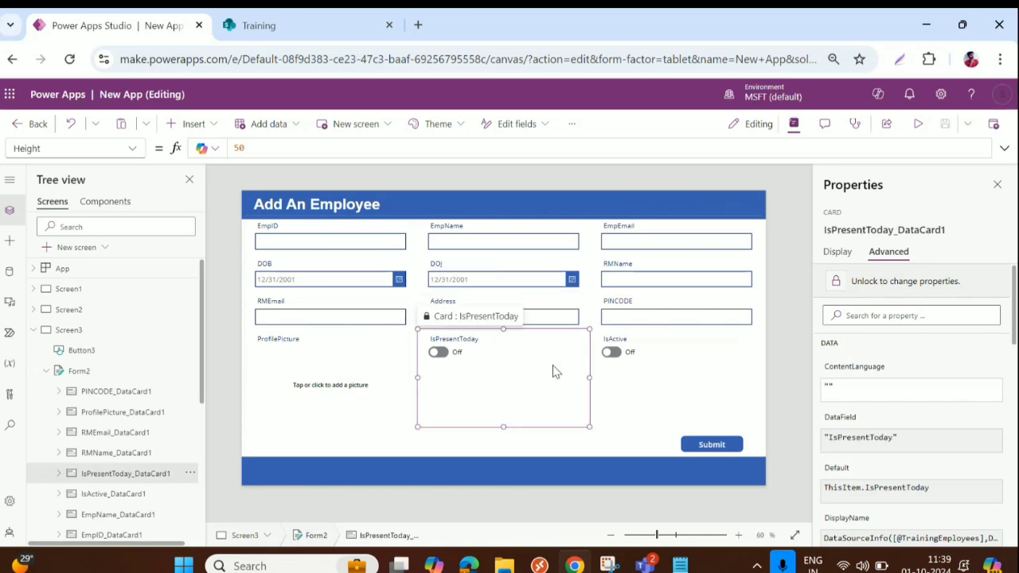
click(738, 363)
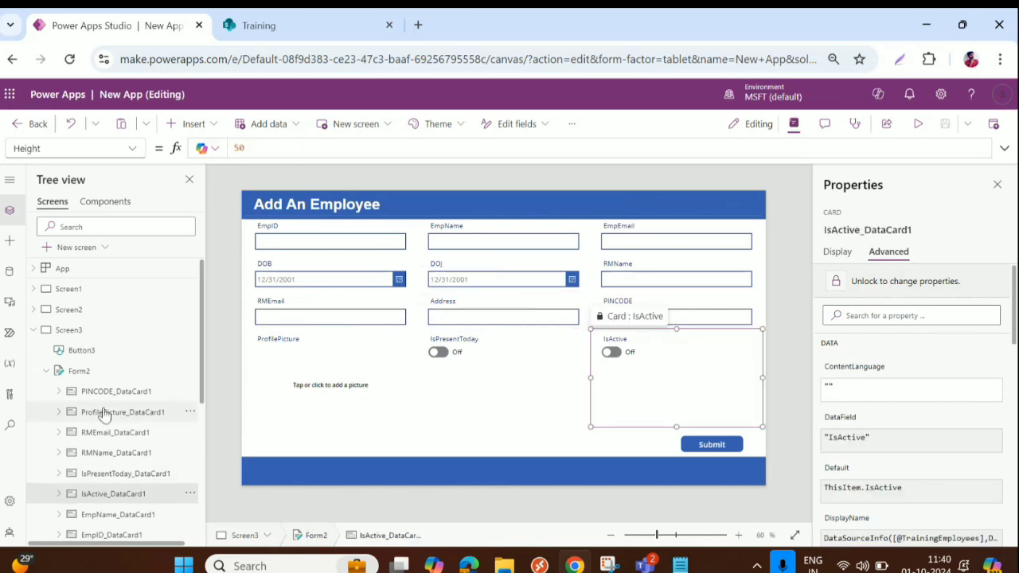
click(79, 371)
click(836, 251)
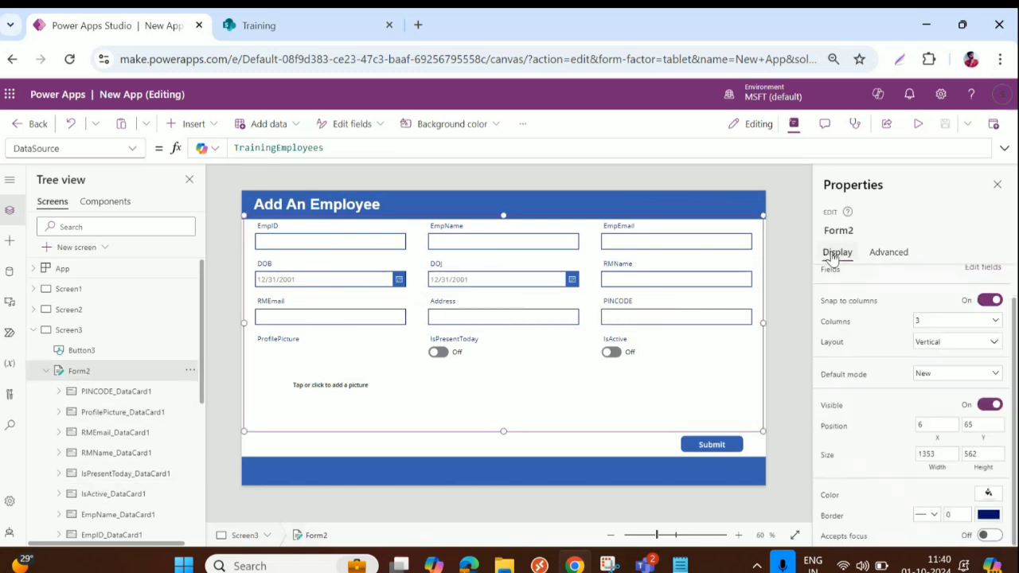
click(961, 378)
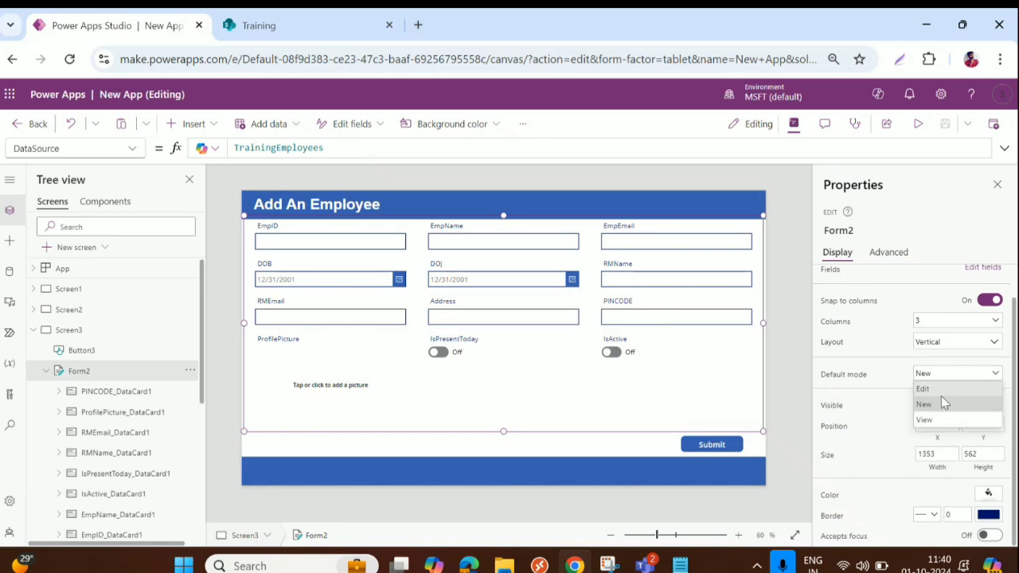
click(939, 408)
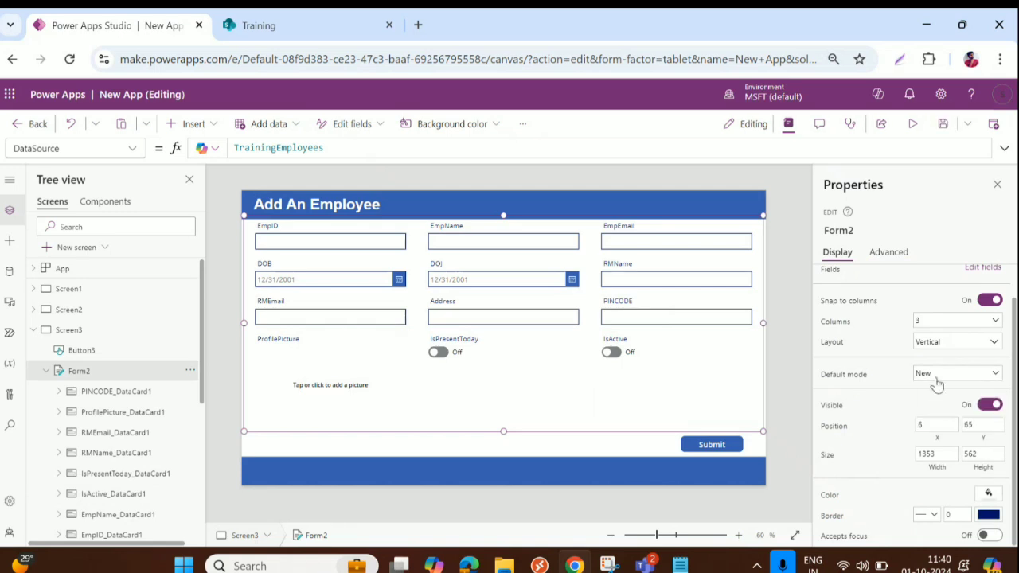
click(865, 232)
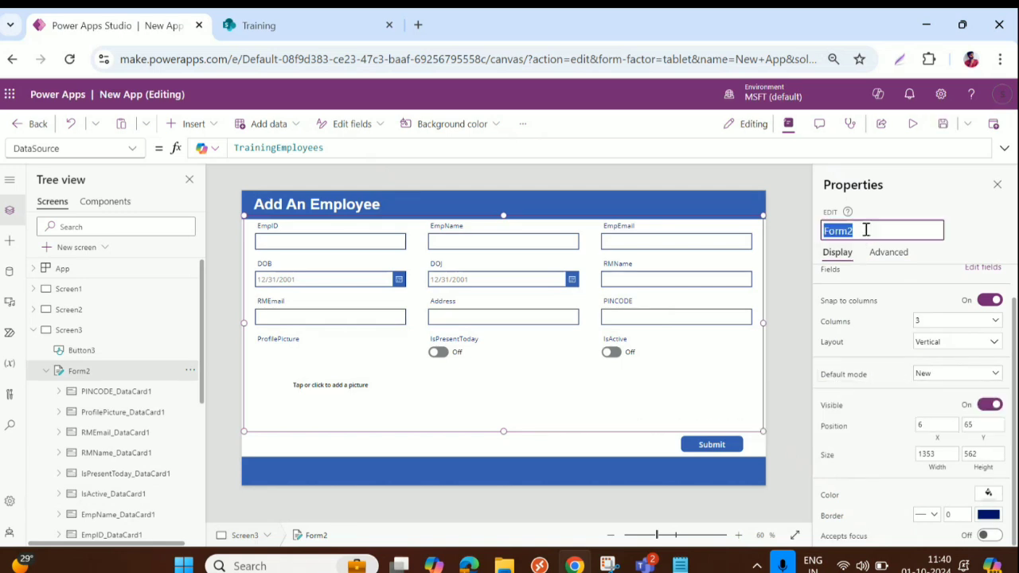
Set Screen3's OnVisible to Form2.DisplayMode.Edit and preview it
click(69, 329)
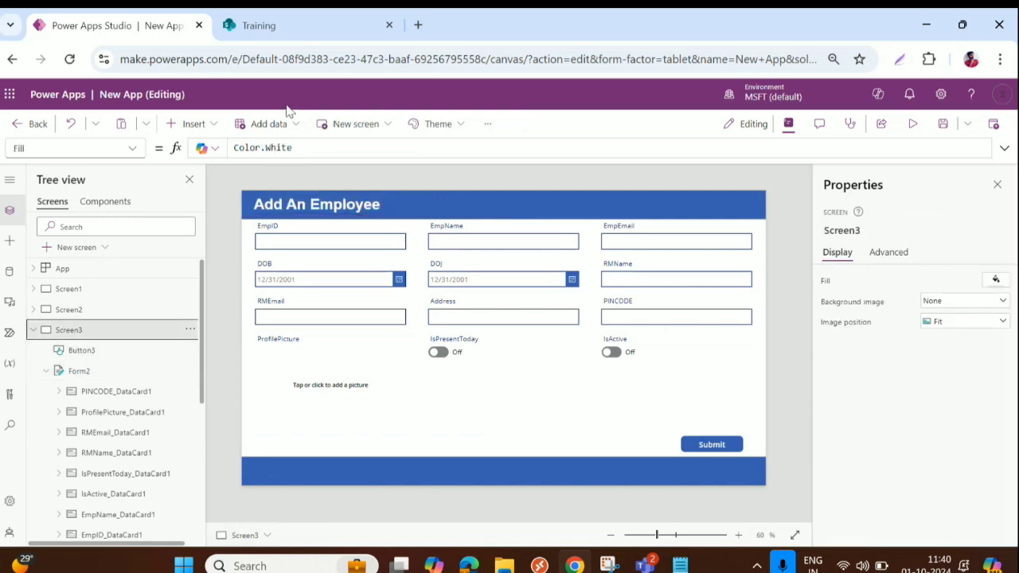
click(129, 149)
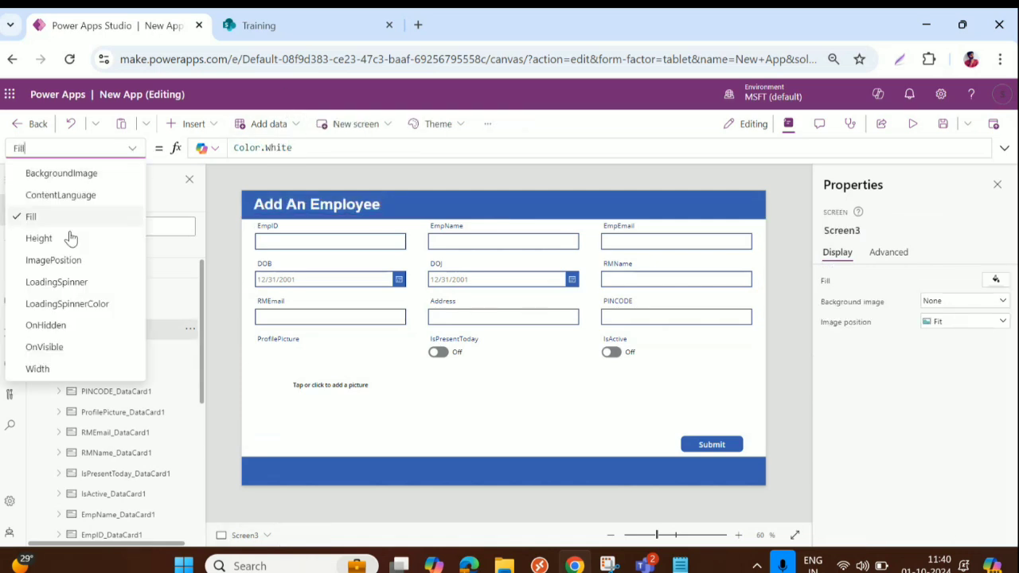
click(48, 345)
click(276, 150)
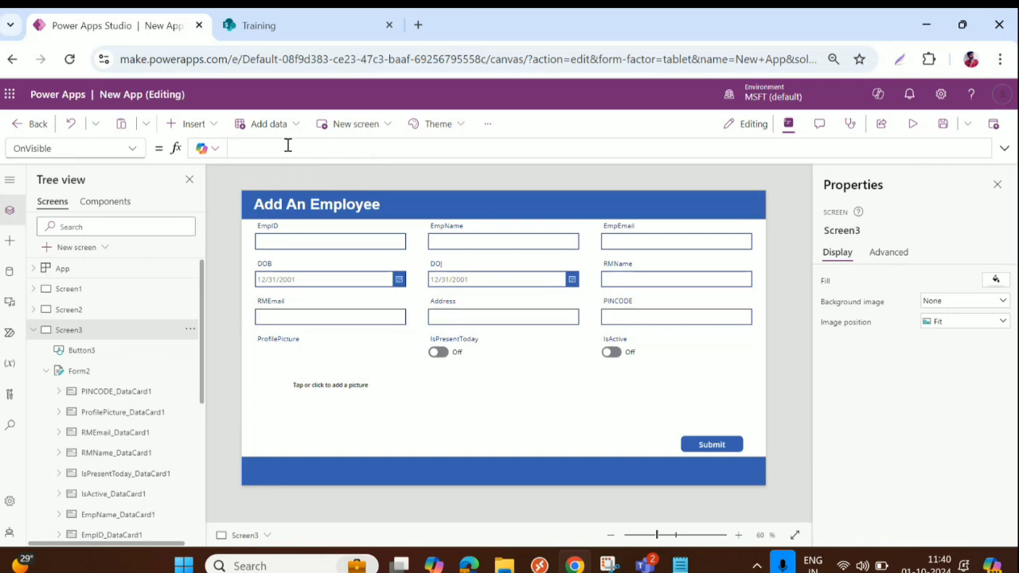
text(Form2.)
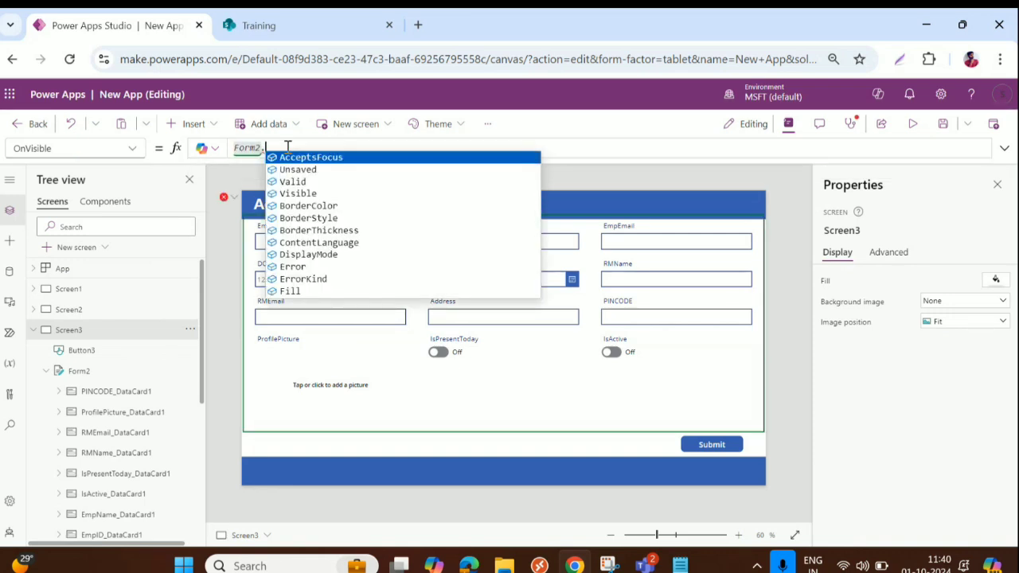
click(328, 254)
text(=)
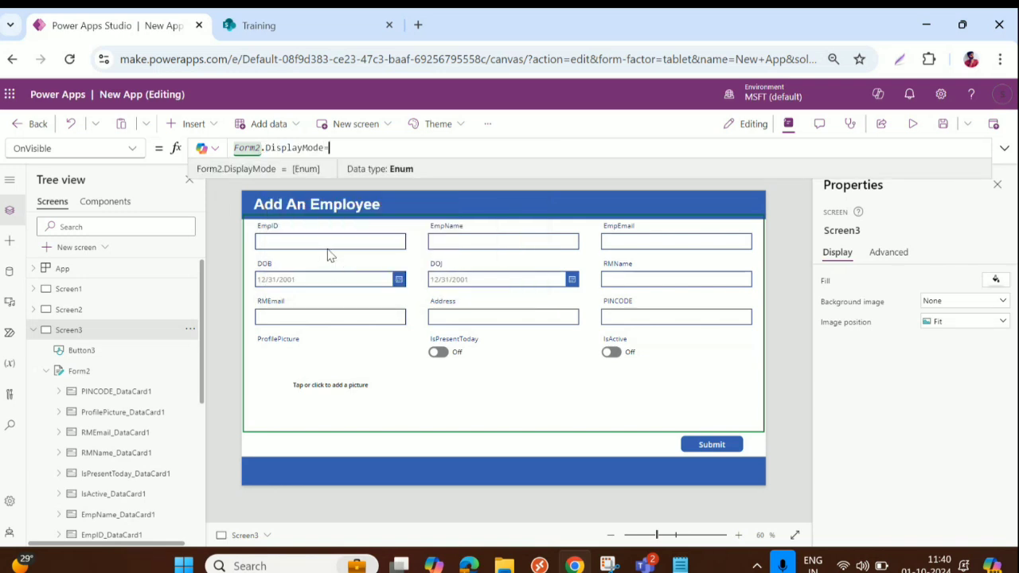
key(BackSpace)
text(.)
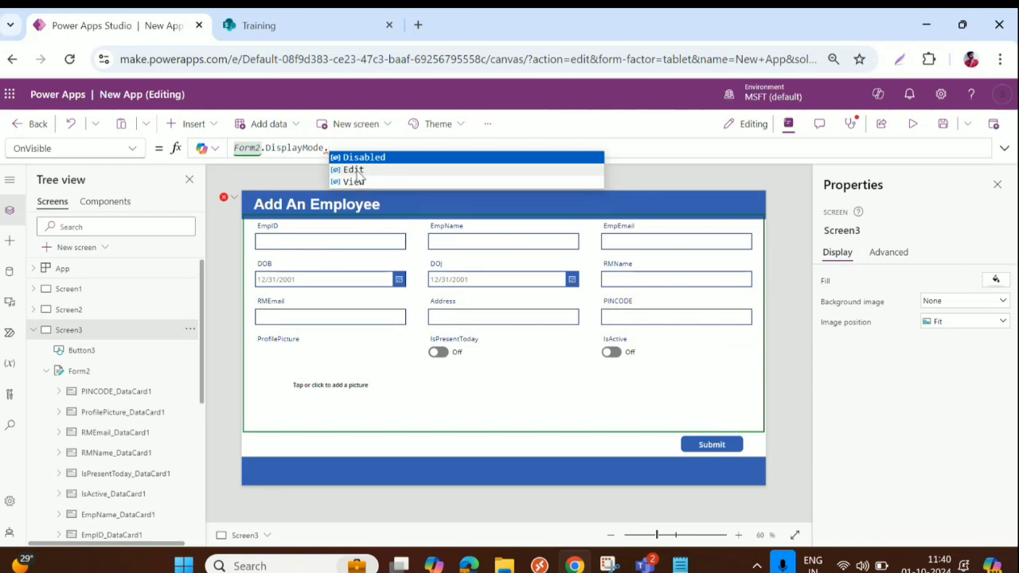
click(354, 169)
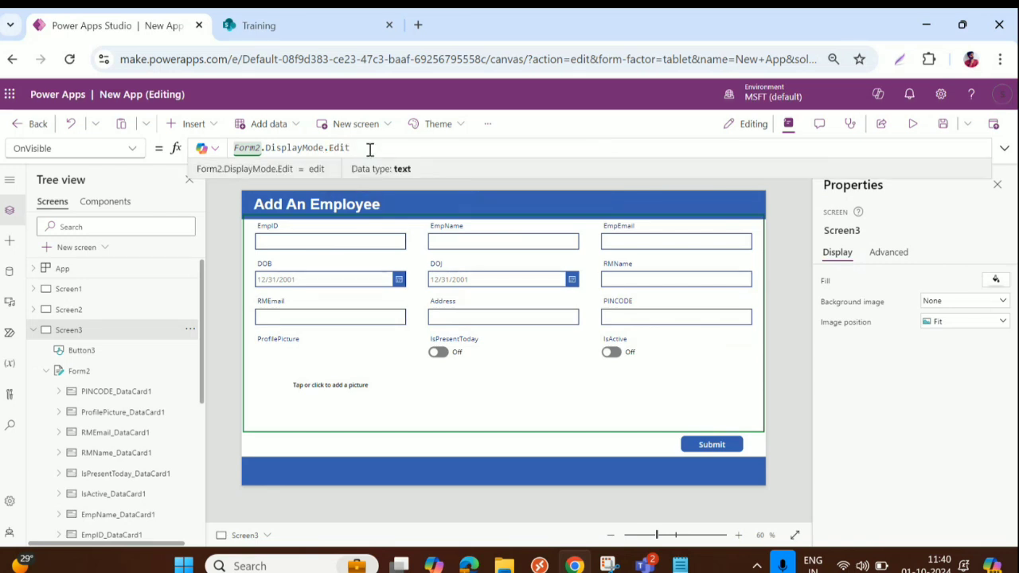
click(909, 122)
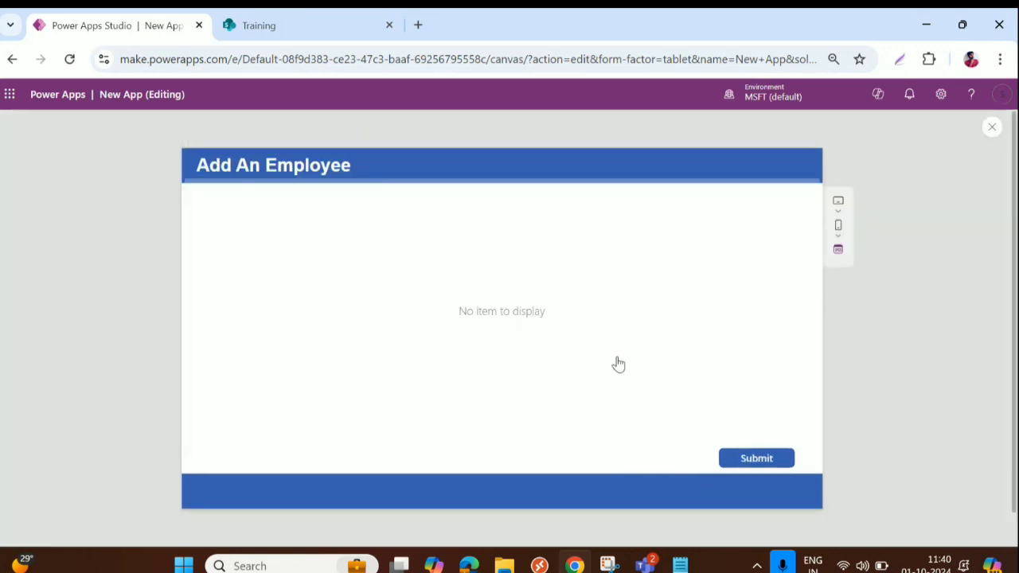
Switch Form2's default mode to Edit and then back to New
key(Escape)
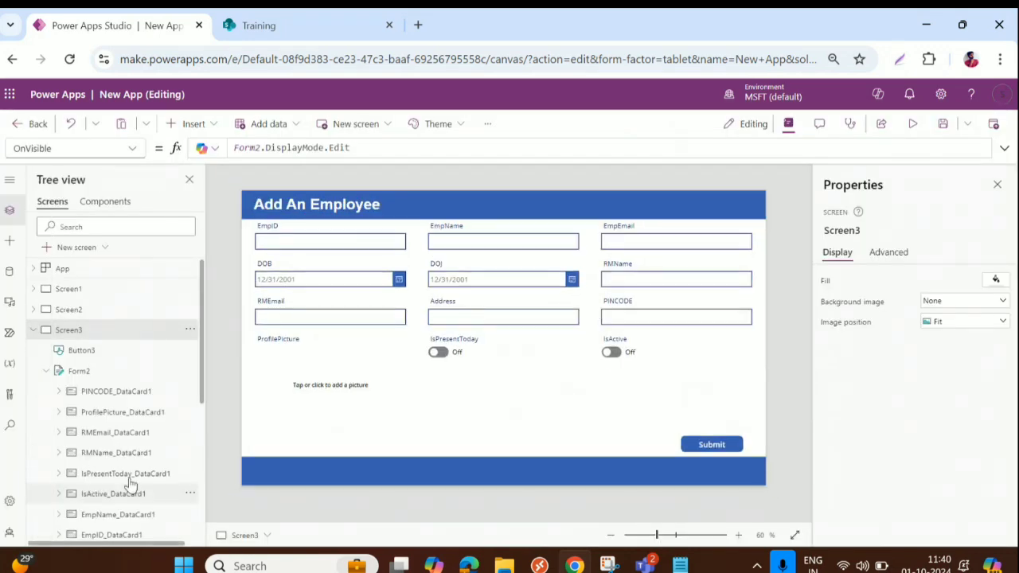
click(103, 369)
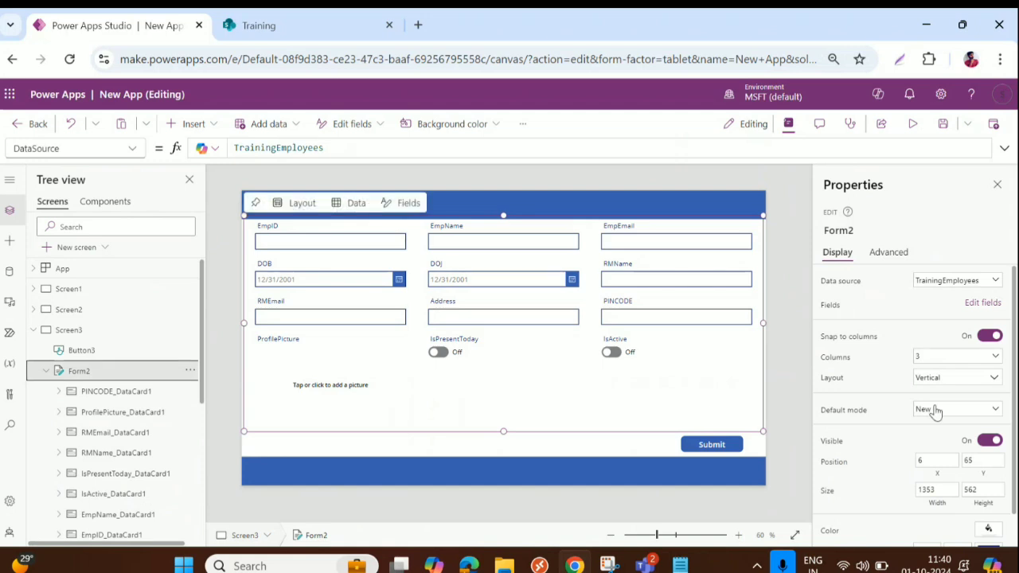
click(933, 410)
click(936, 428)
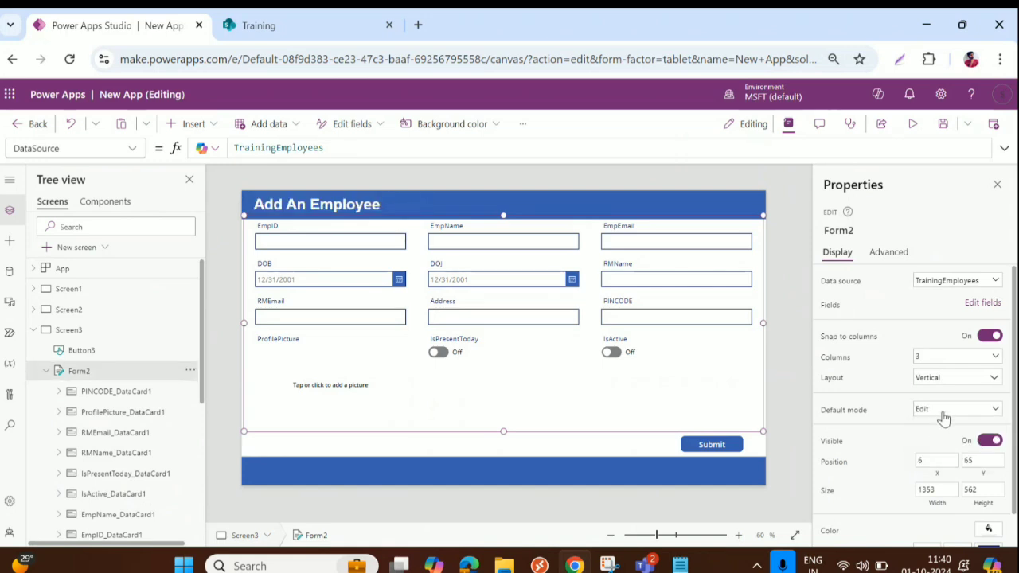
click(941, 413)
click(933, 443)
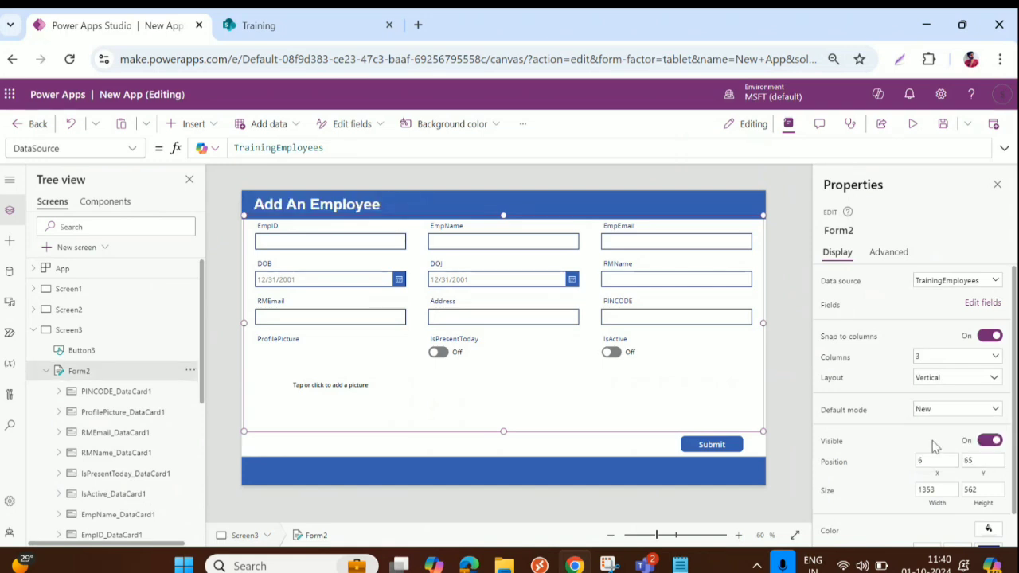
Preview the Add An Employee form and start typing an EmpID
click(912, 124)
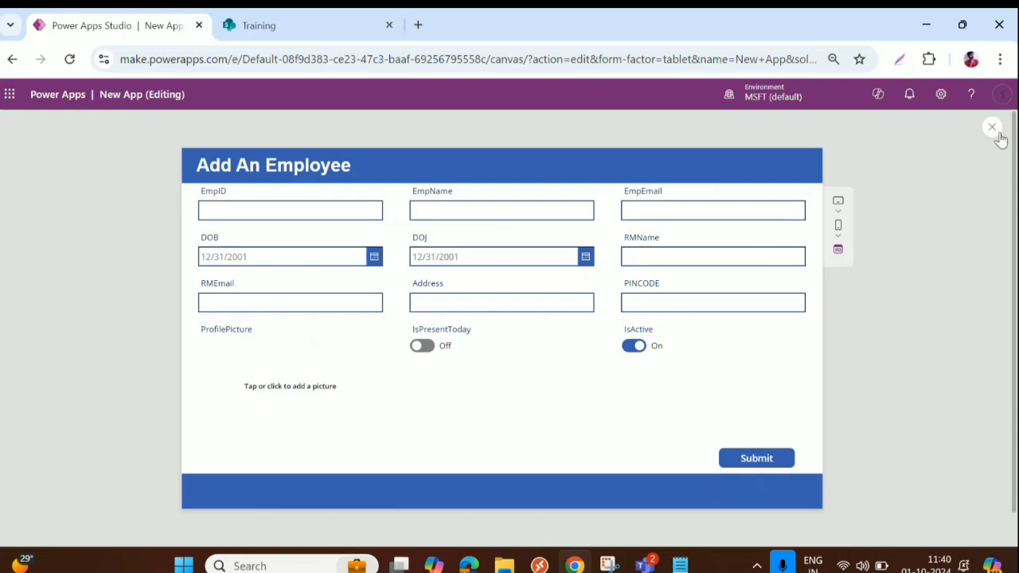
click(305, 211)
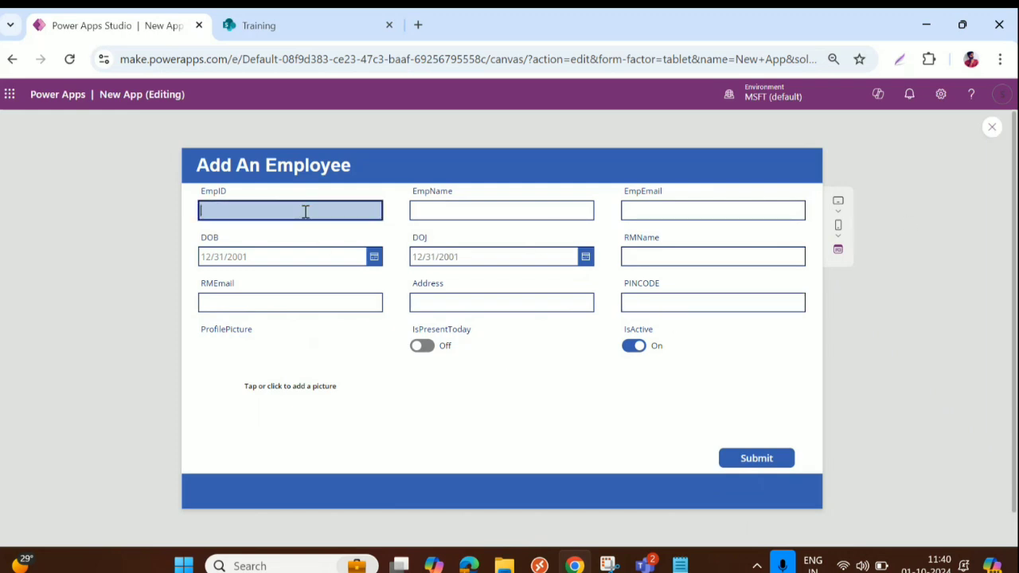
text(DS-T-2024-02)
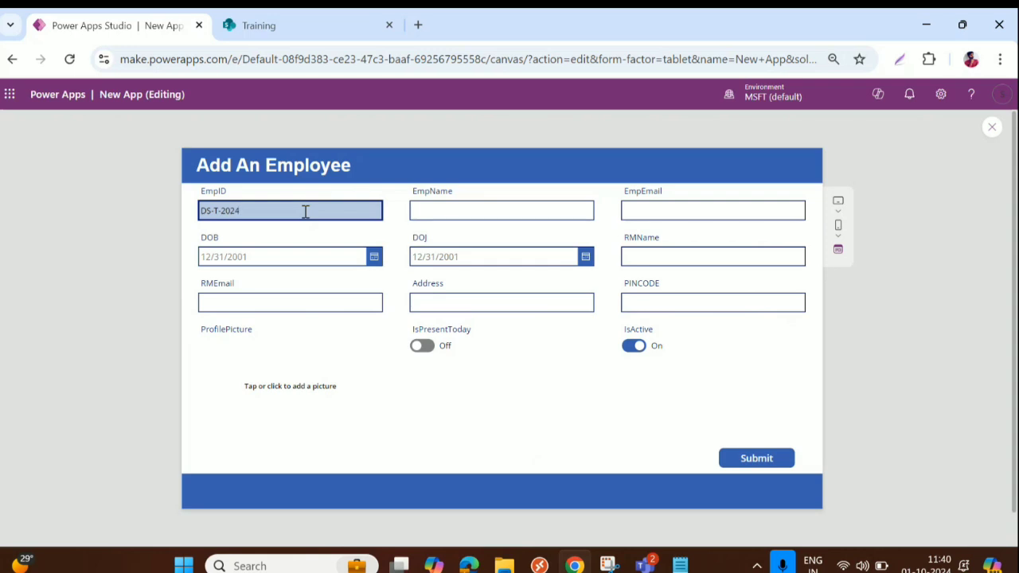
Enter 'EMployee name' as the employee name and fill in the employee's e-mail address
click(484, 208)
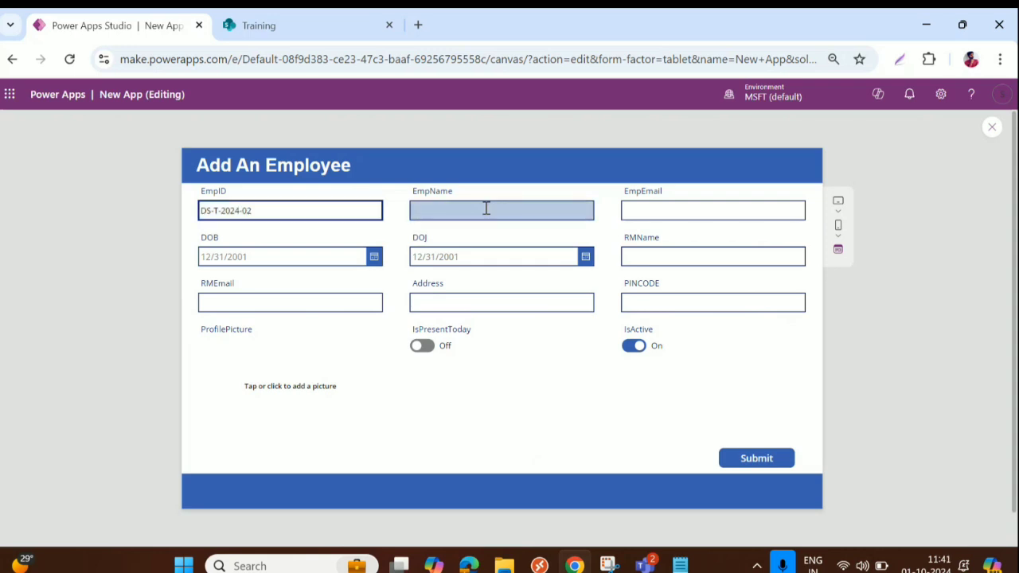
text(Sec)
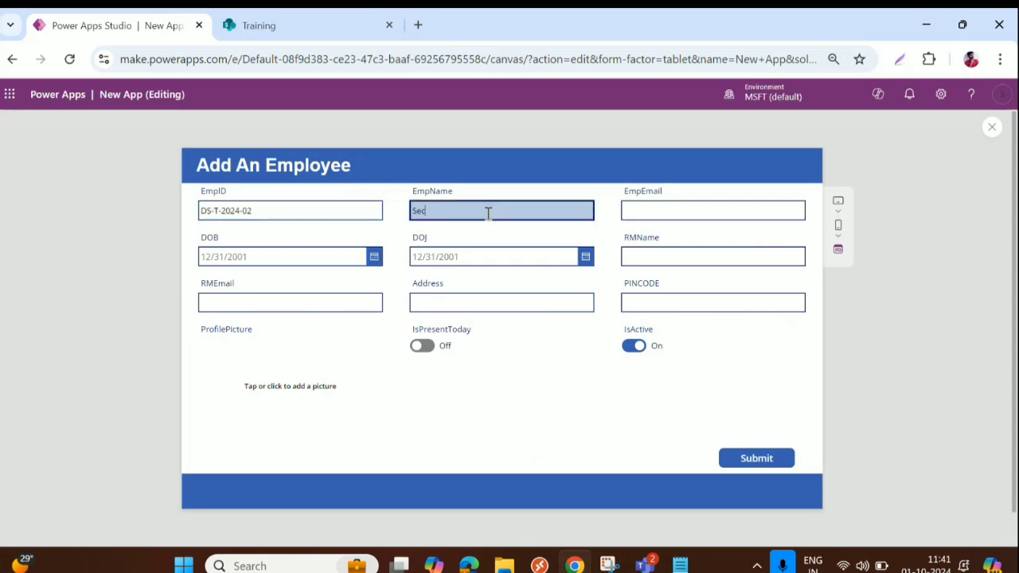
key(BackSpace)
key(BackSpace)
key(BackSpace)
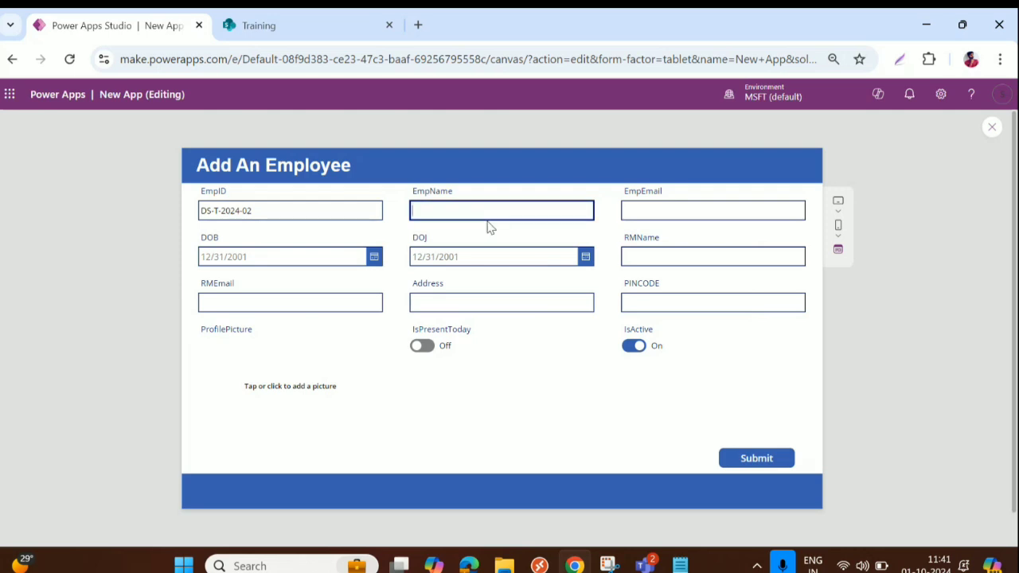
text(EMployee name 2)
click(632, 208)
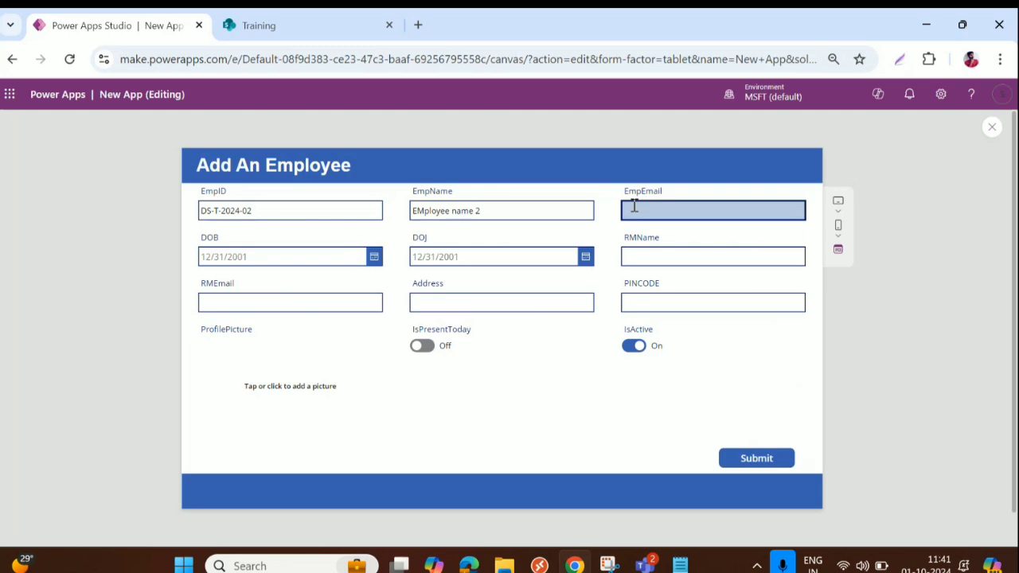
text(Form2)
drag(658, 208, 598, 210)
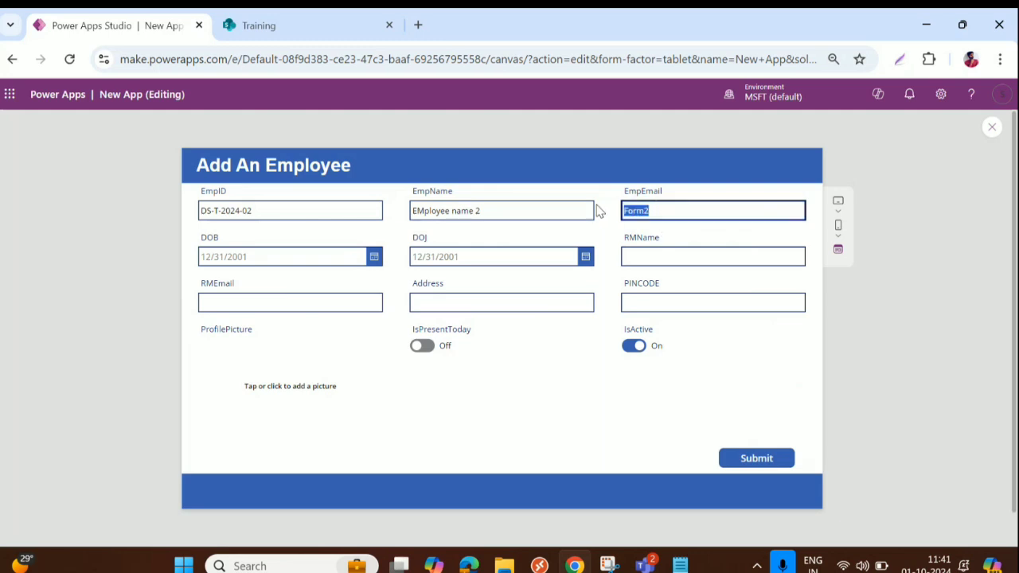
text(NewEmployee@gmau)
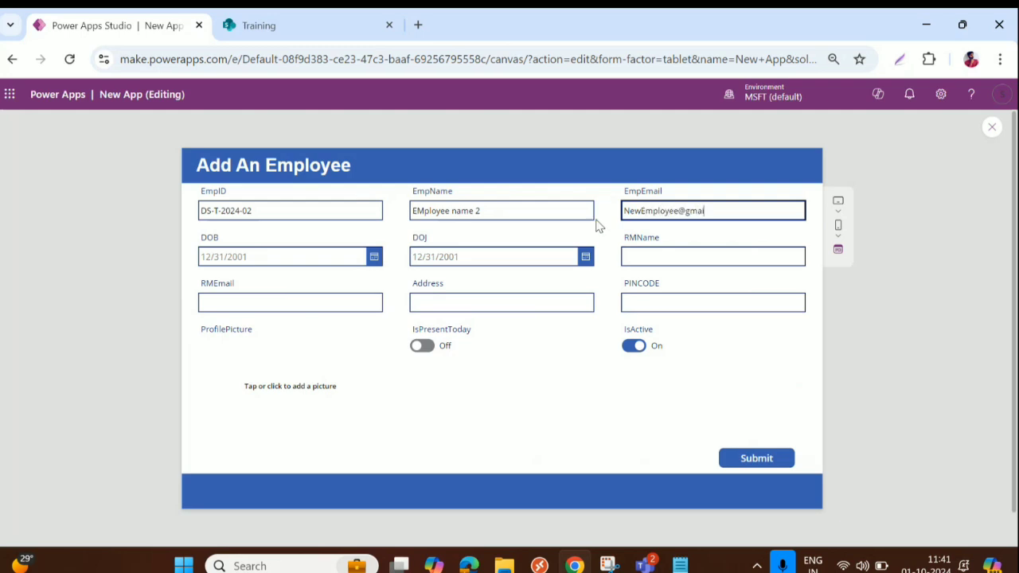
text(l.com)
Set the date of birth to 9/10/2024 and the joining date to 9/2/2024
click(374, 257)
click(215, 335)
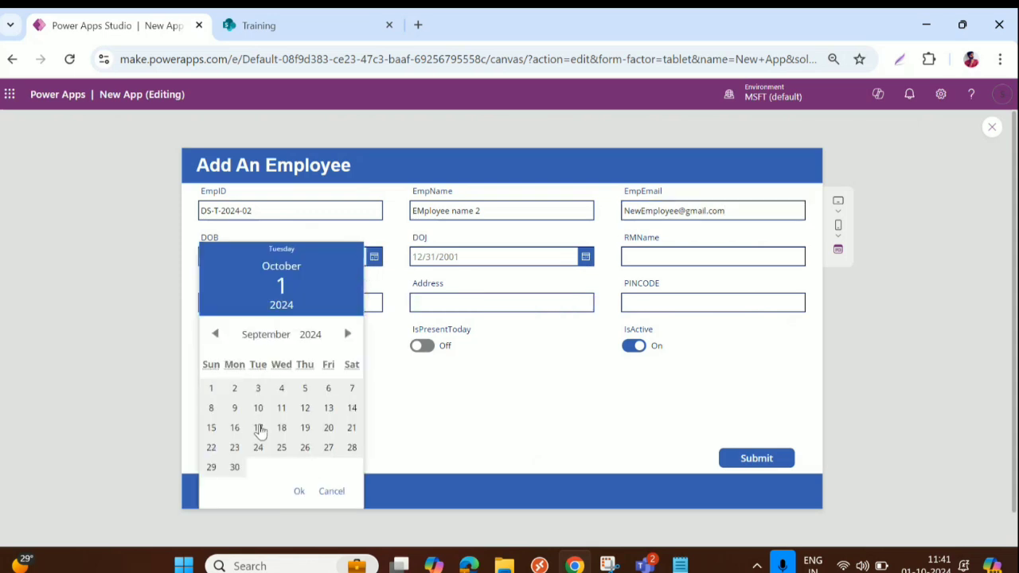
click(258, 408)
click(298, 491)
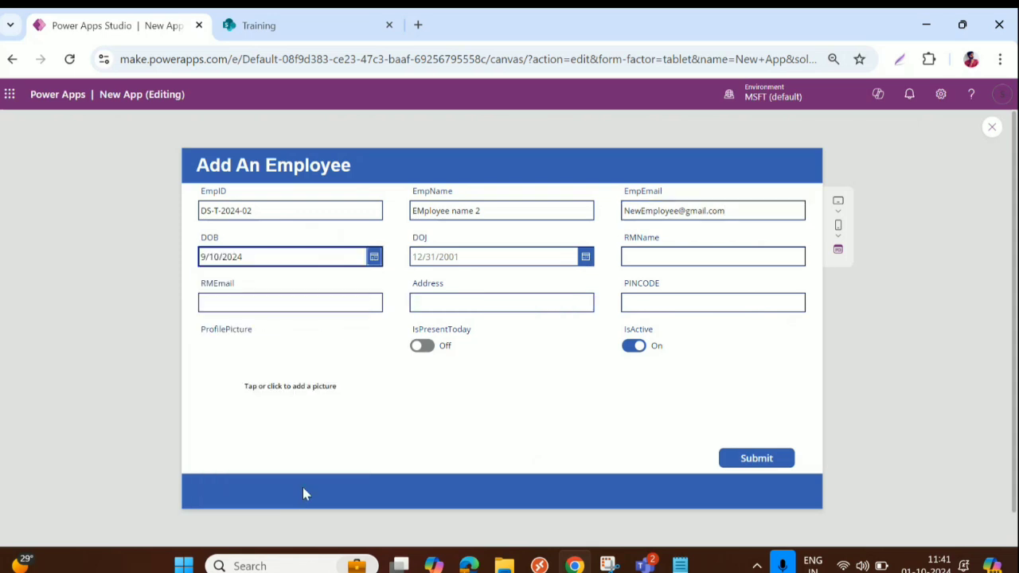
click(586, 256)
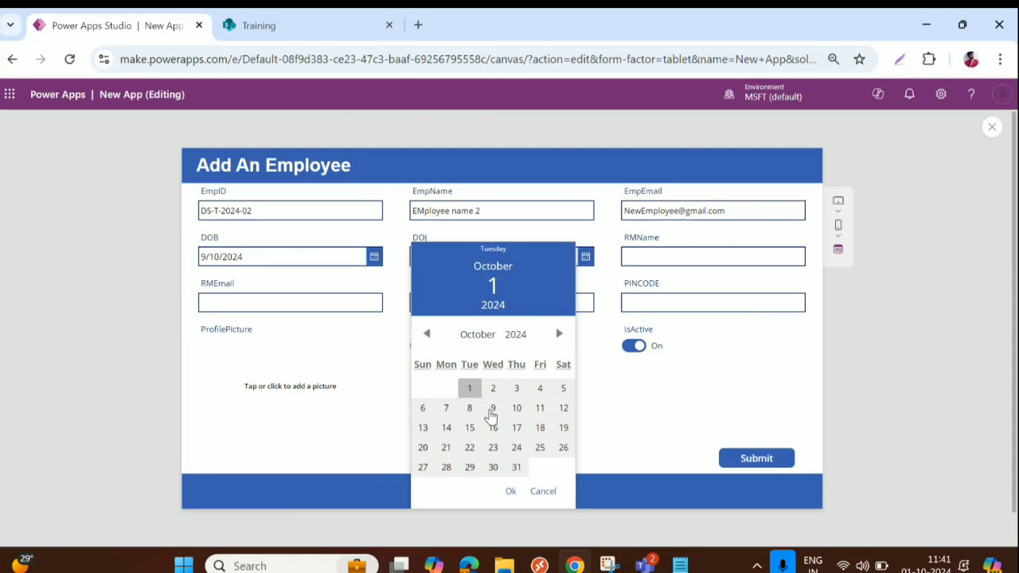
click(427, 334)
click(446, 388)
click(512, 491)
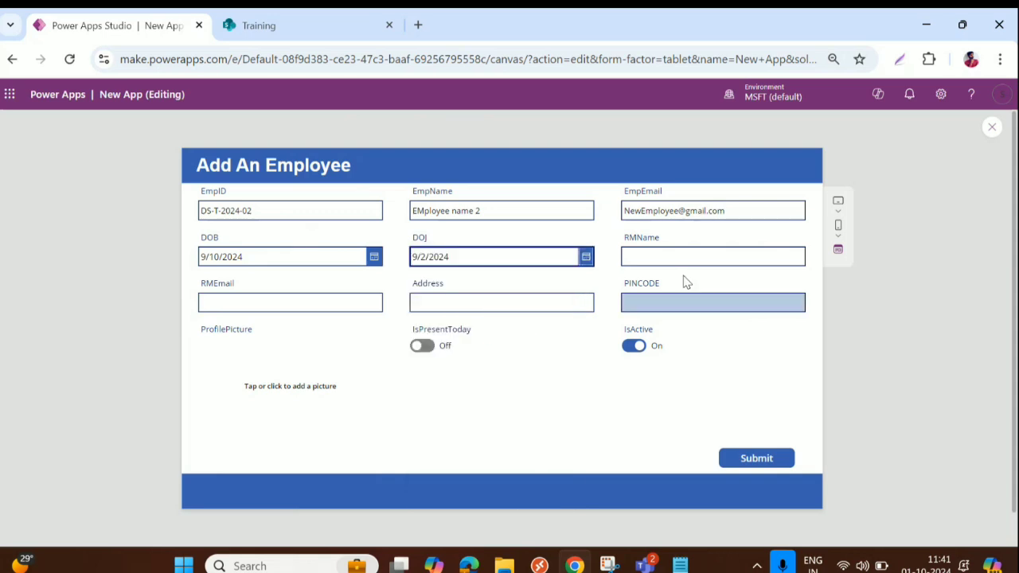
Enter the reporting manager's name and paste the employee's e-mail into RMEmail
click(699, 255)
text(Santhosh)
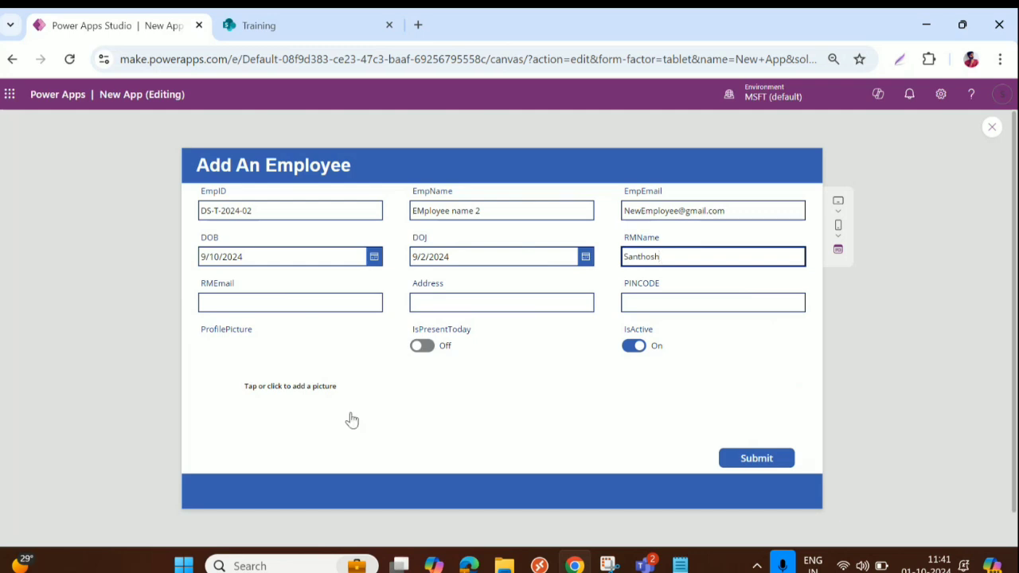
click(696, 209)
click(725, 210)
drag(725, 210, 606, 214)
key(ctrl+c)
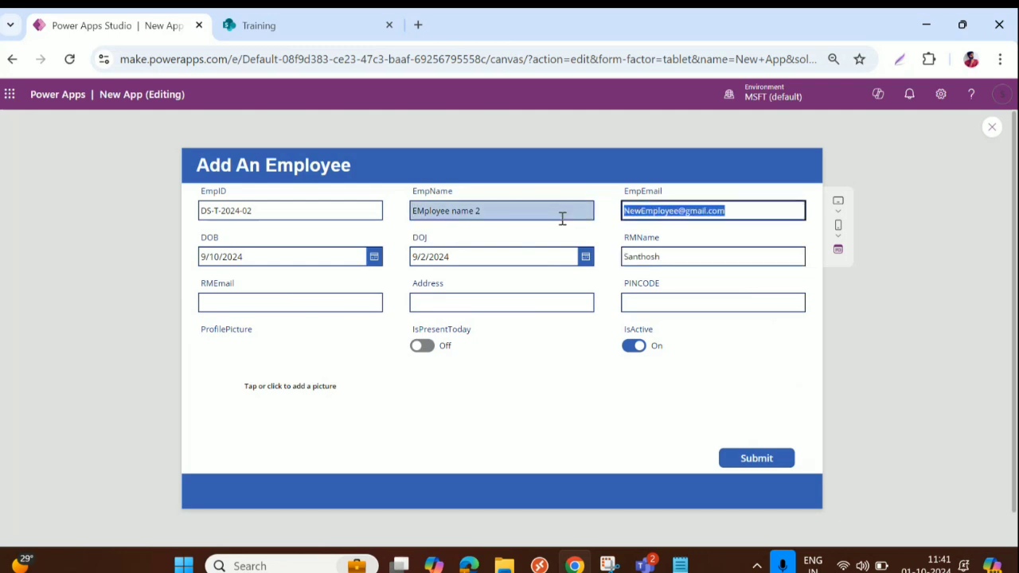
click(289, 306)
key(ctrl+v)
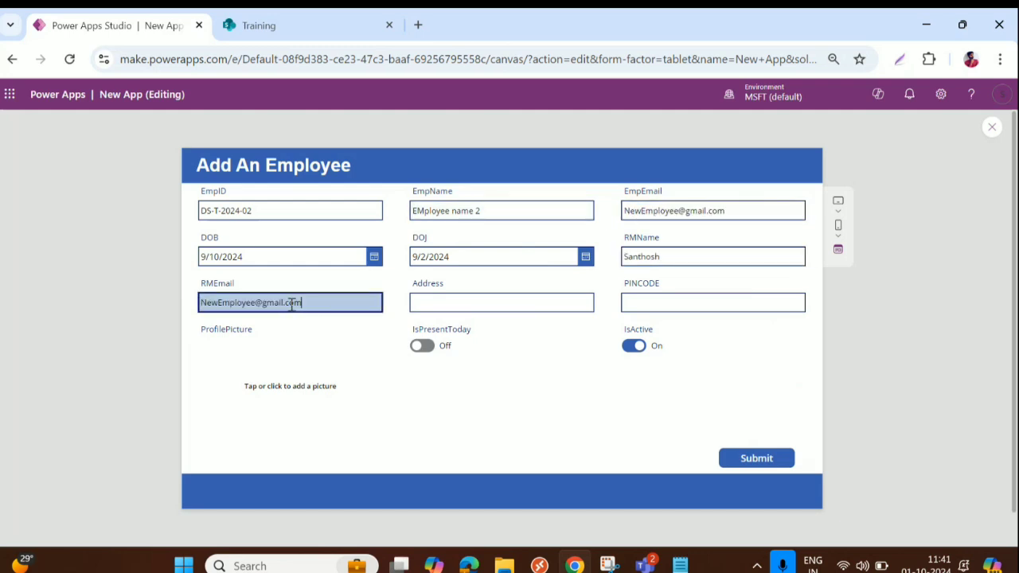
Fill in the employee's address and PIN code
click(446, 298)
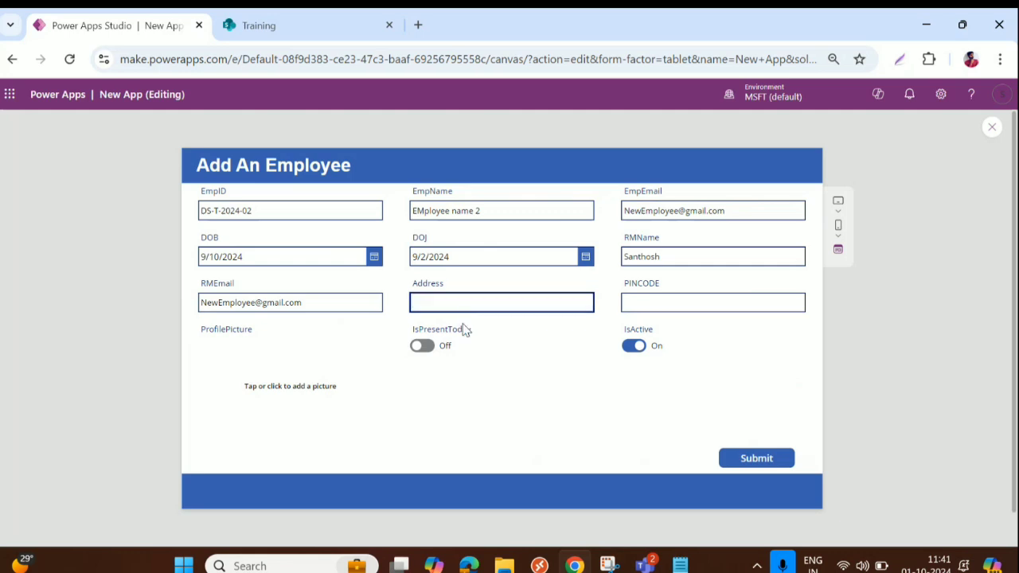
text(Pune)
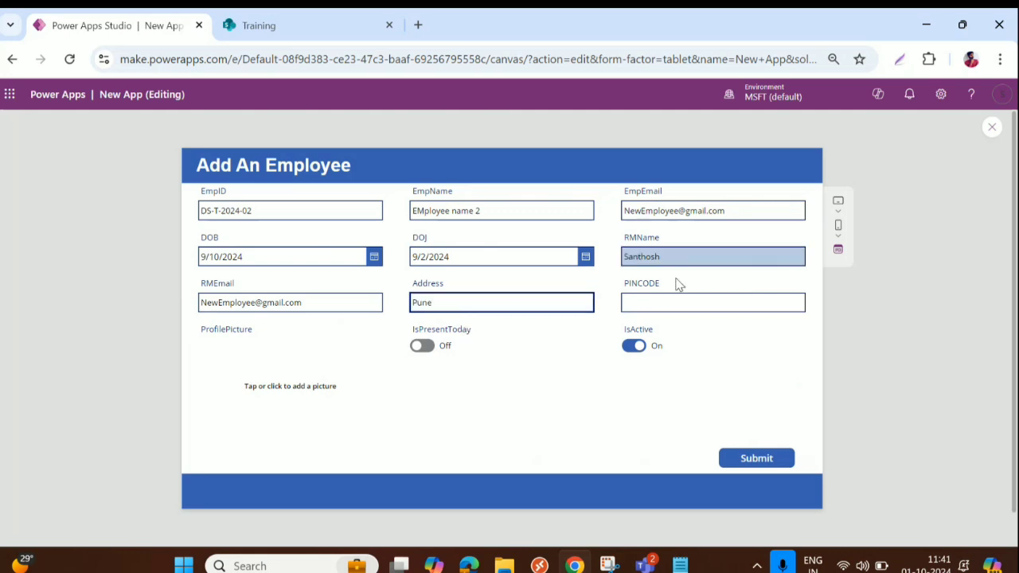
click(656, 304)
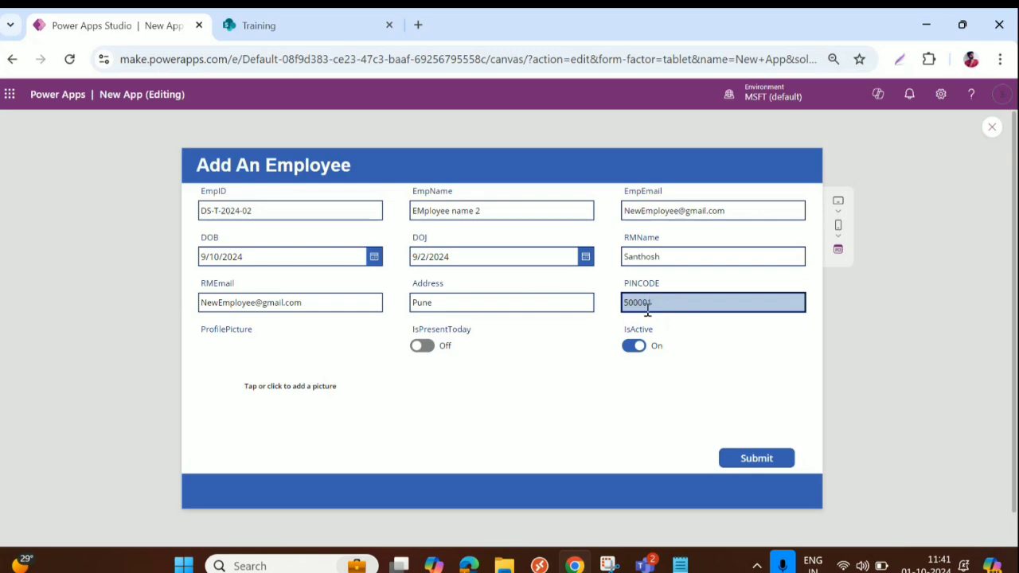
text(500001)
Load the 'images' file from the computer as the profile picture
click(290, 388)
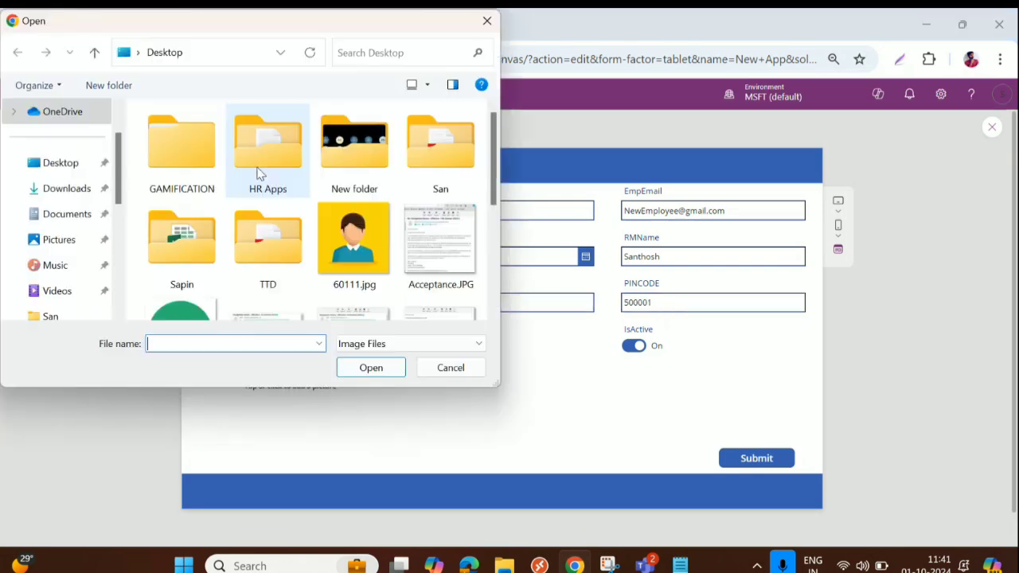
scroll(242, 200, down, 5)
scroll(189, 223, up, 1)
click(181, 143)
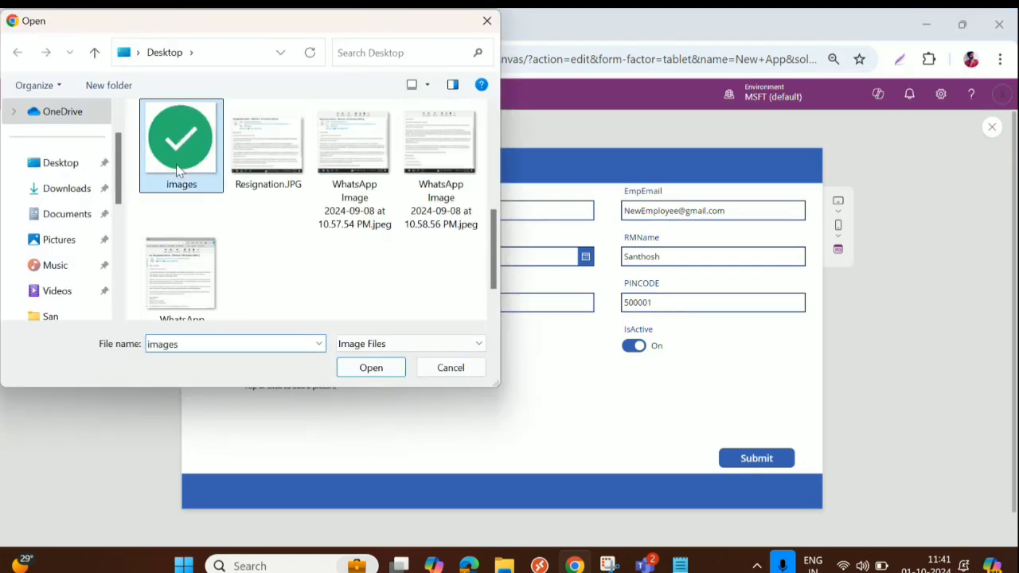
click(370, 367)
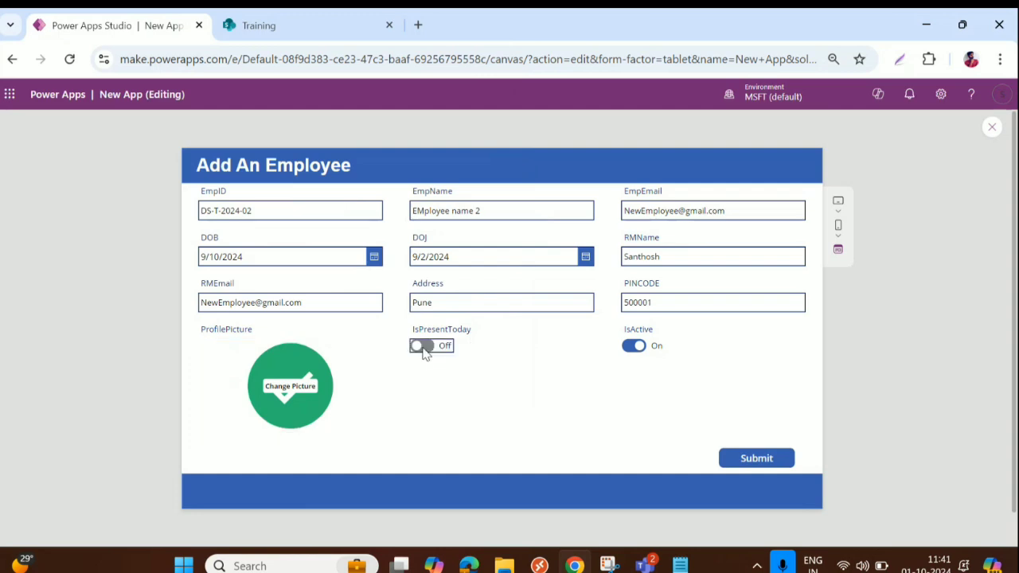
Mark the employee present today, submit the record, and dismiss the success message
click(421, 347)
click(776, 459)
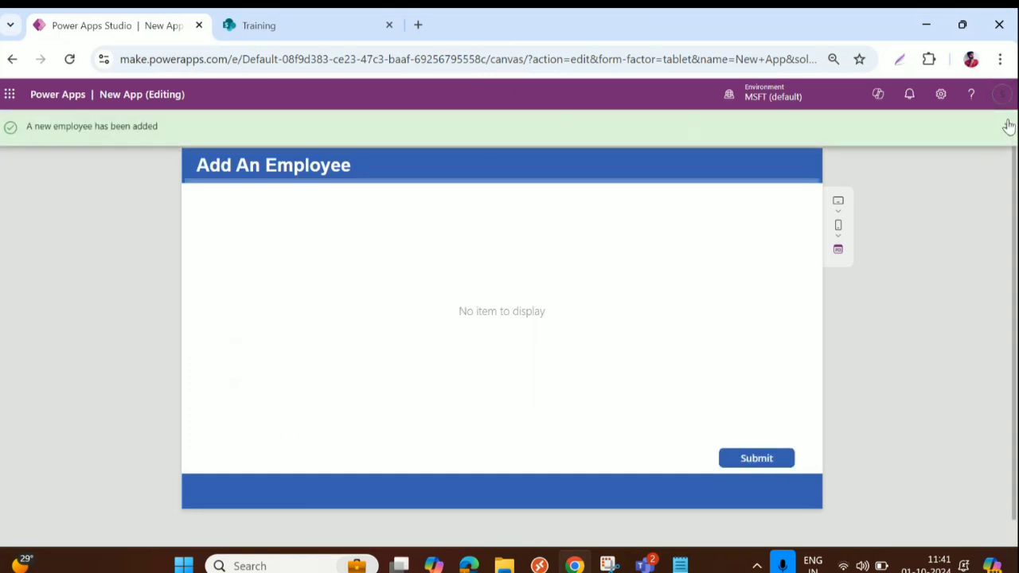
click(1007, 126)
Append ;Navigate(Screen4) to Button3's OnSelect formula, format it, and open Screen4
key(Escape)
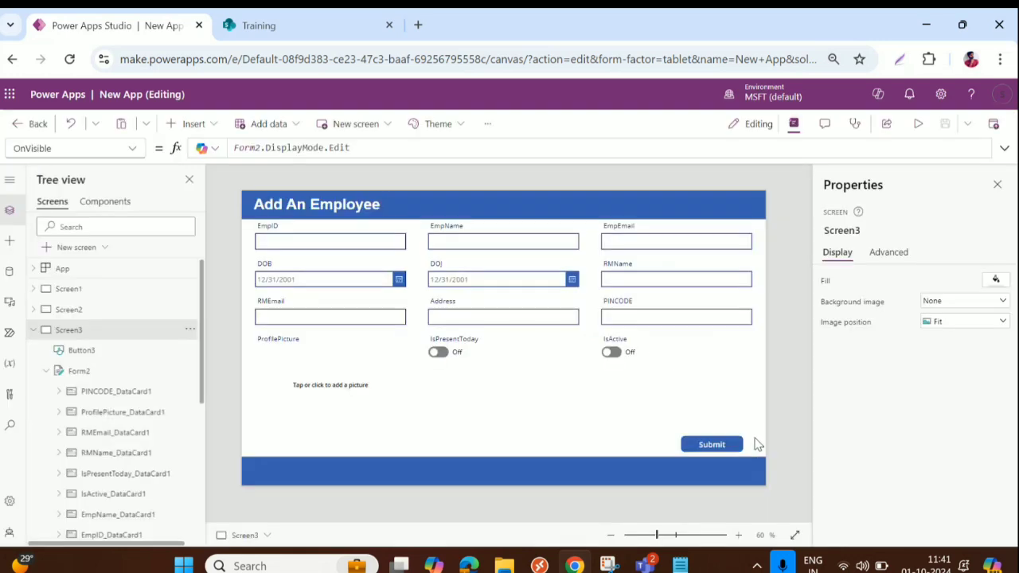
click(734, 448)
click(1005, 148)
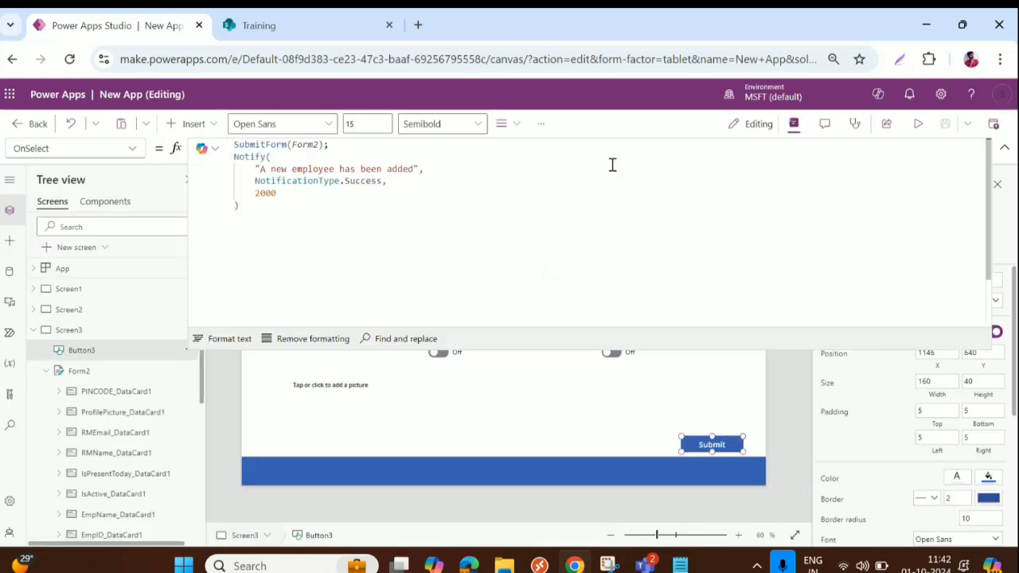
click(292, 202)
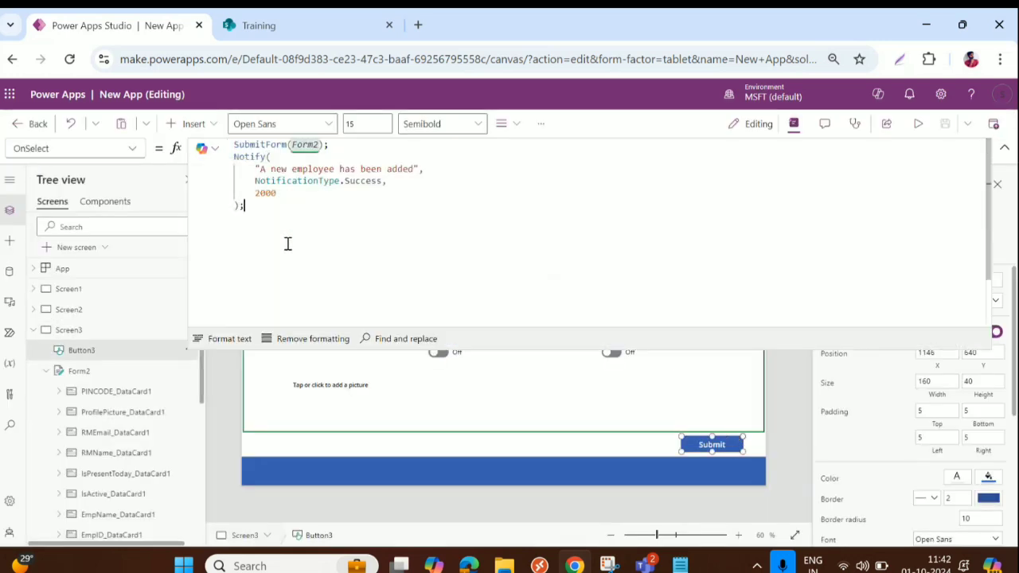
text(;Navigate)
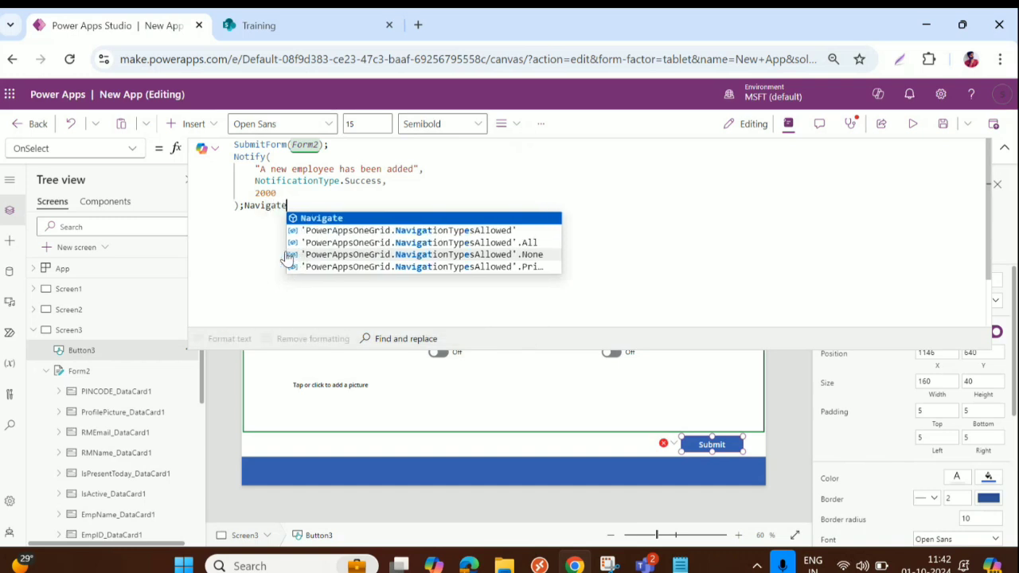
click(317, 218)
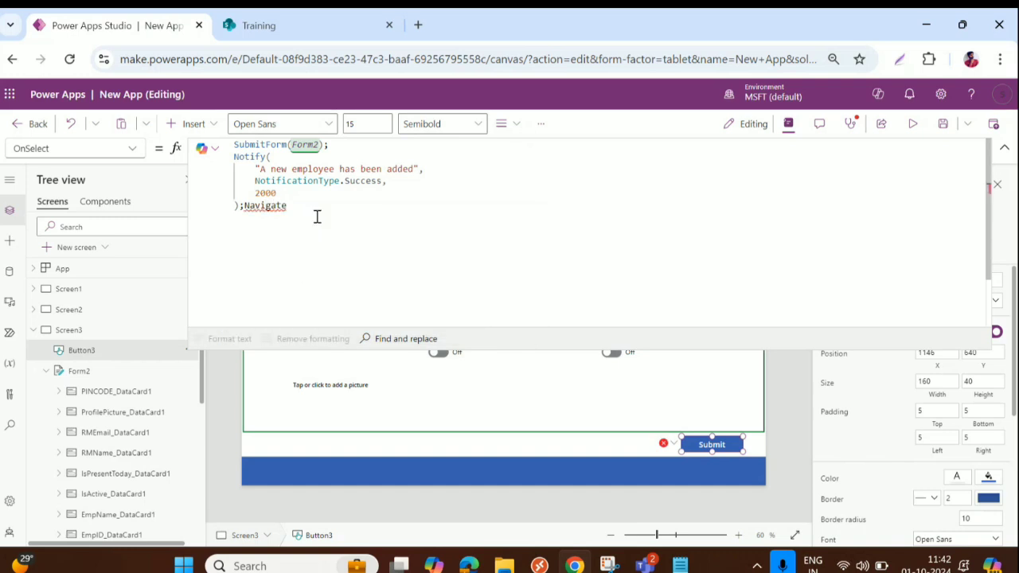
text((Scre)
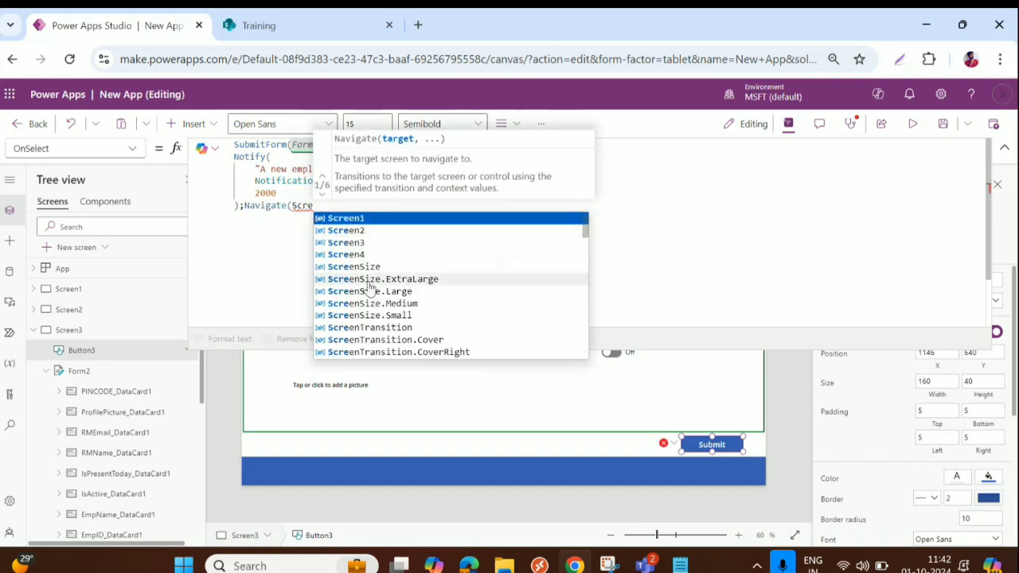
click(371, 254)
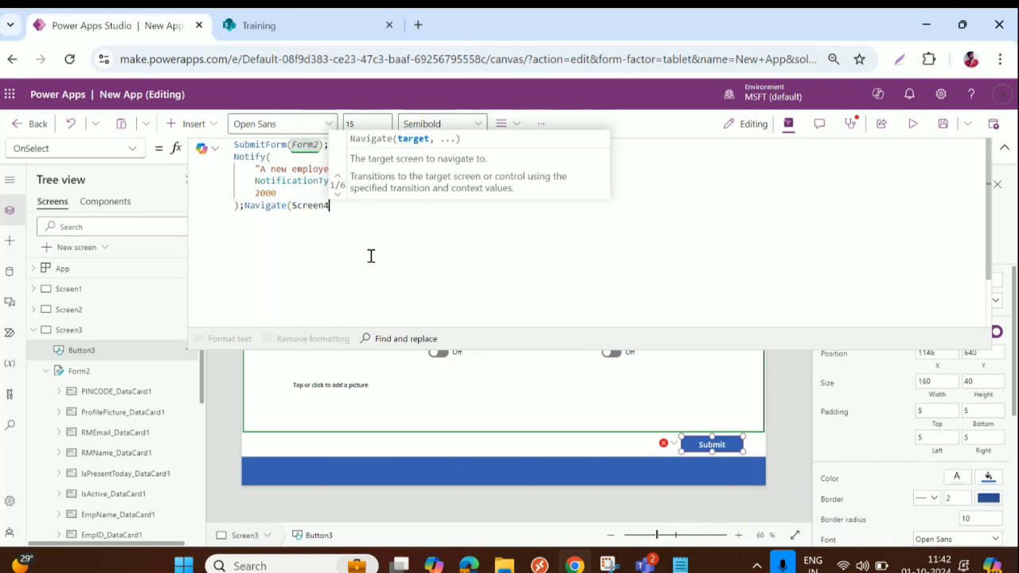
text())
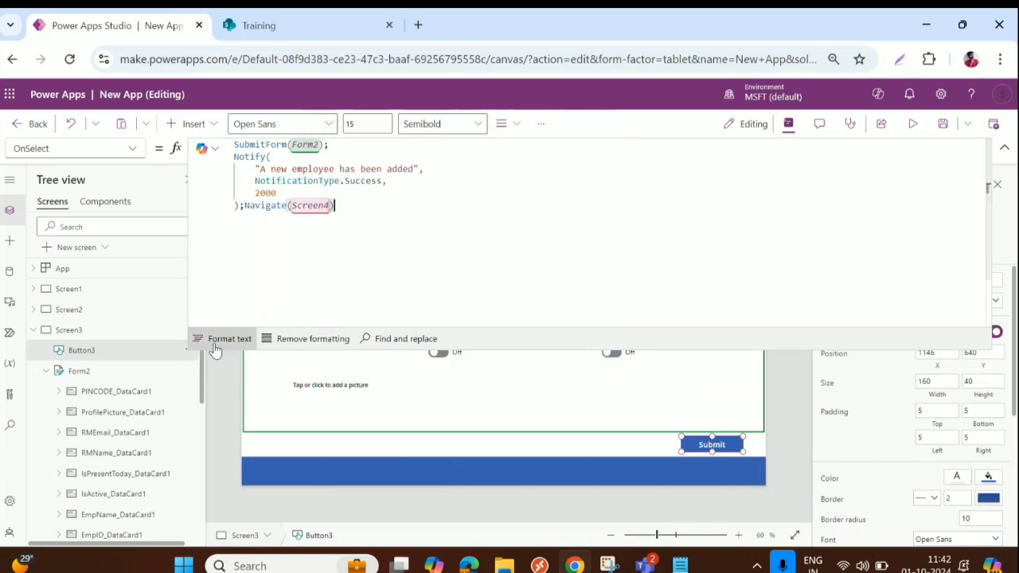
click(214, 343)
click(34, 330)
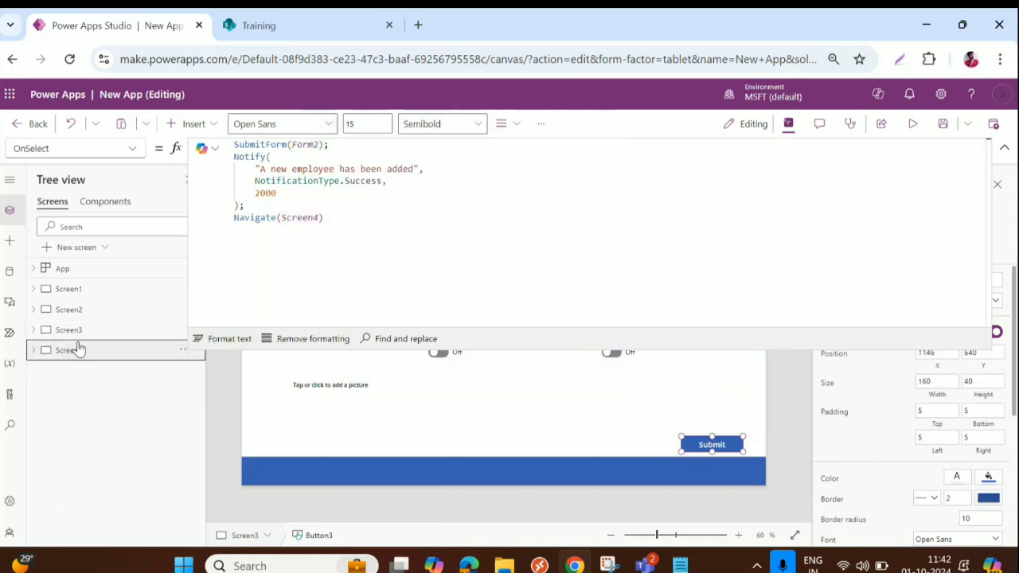
click(79, 349)
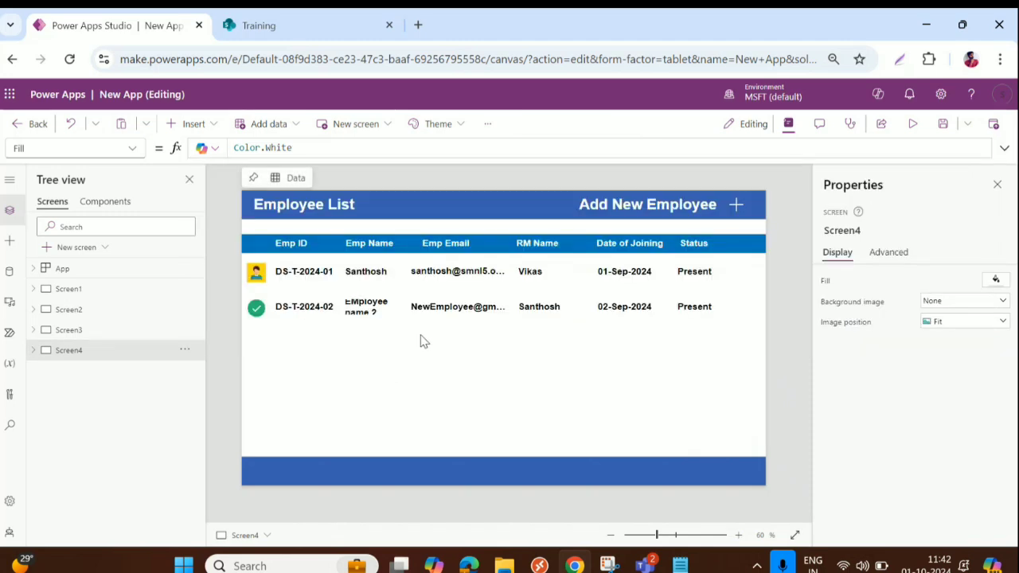
Turn off Wrap on the EmpName label in Gallery2
click(359, 310)
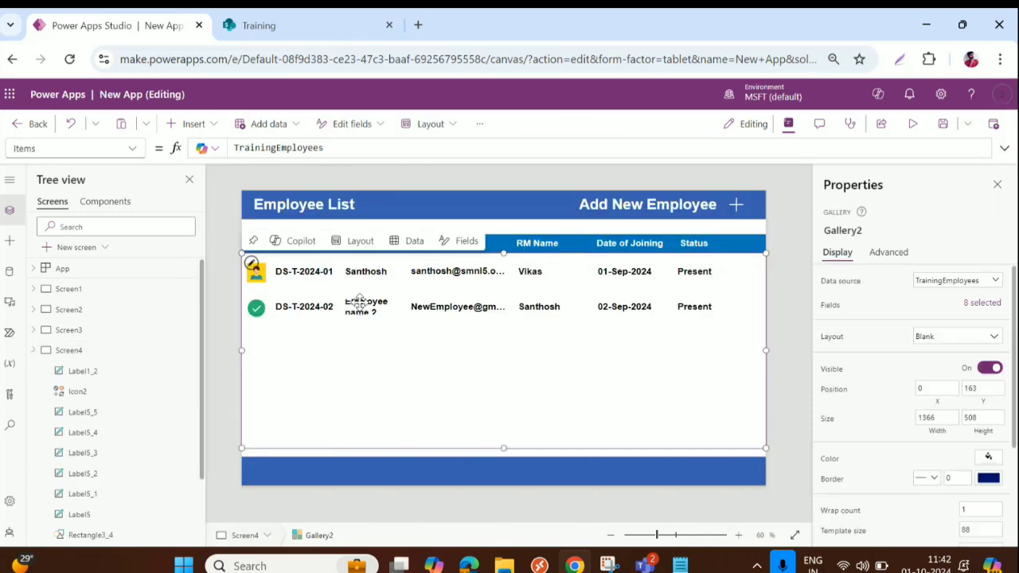
click(380, 274)
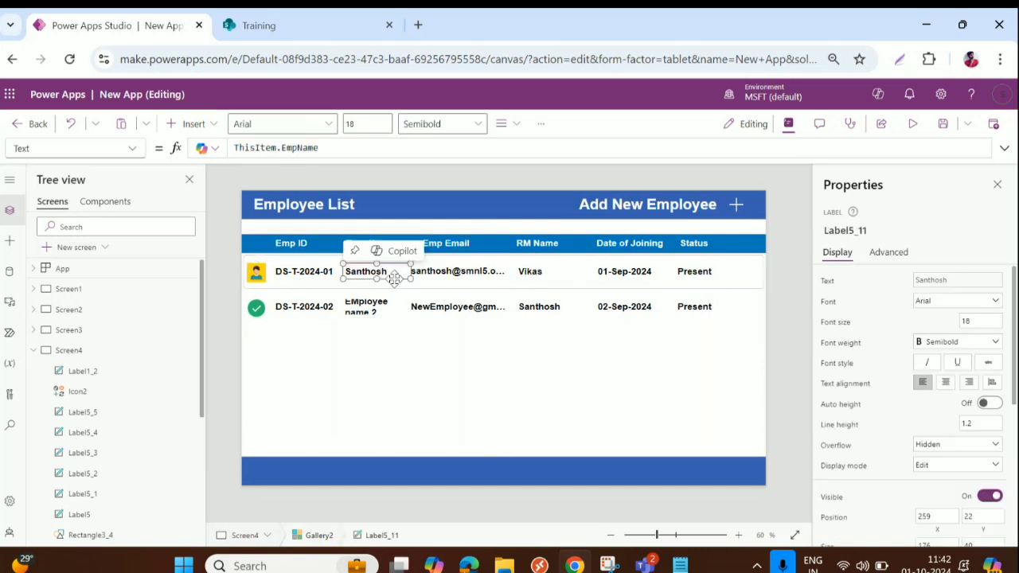
scroll(985, 468, down, 2)
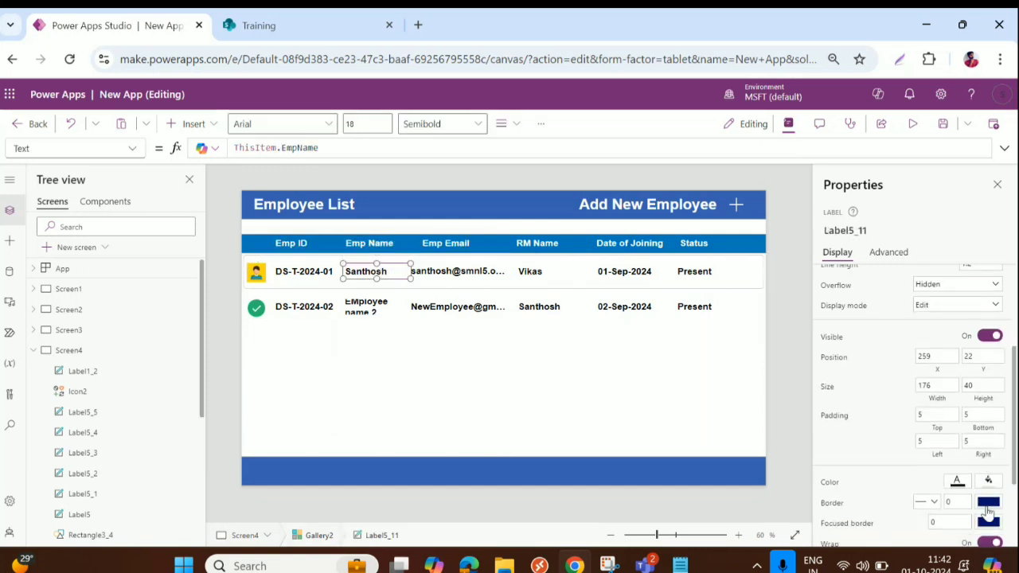
scroll(988, 513, down, 2)
click(990, 422)
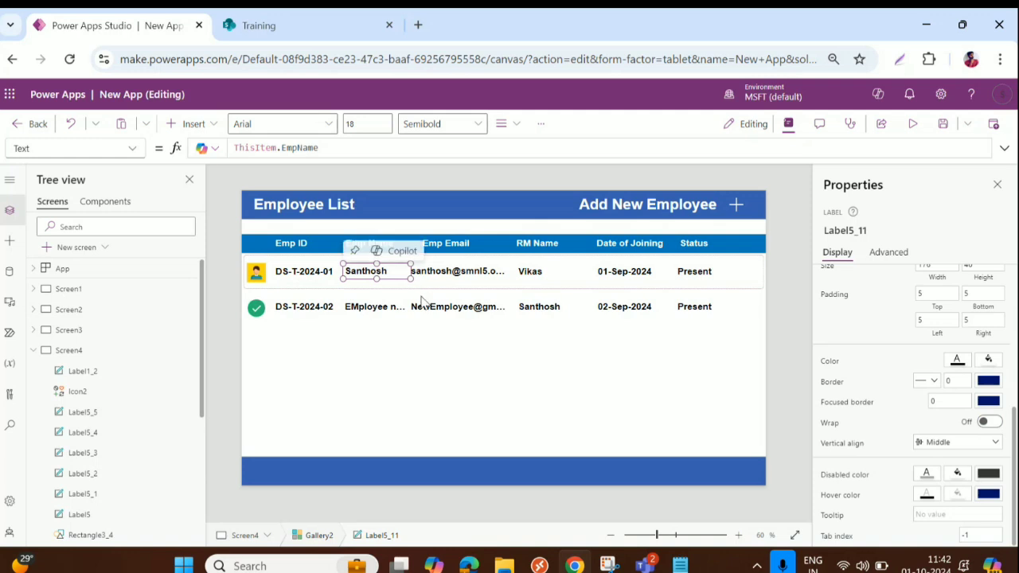
click(445, 349)
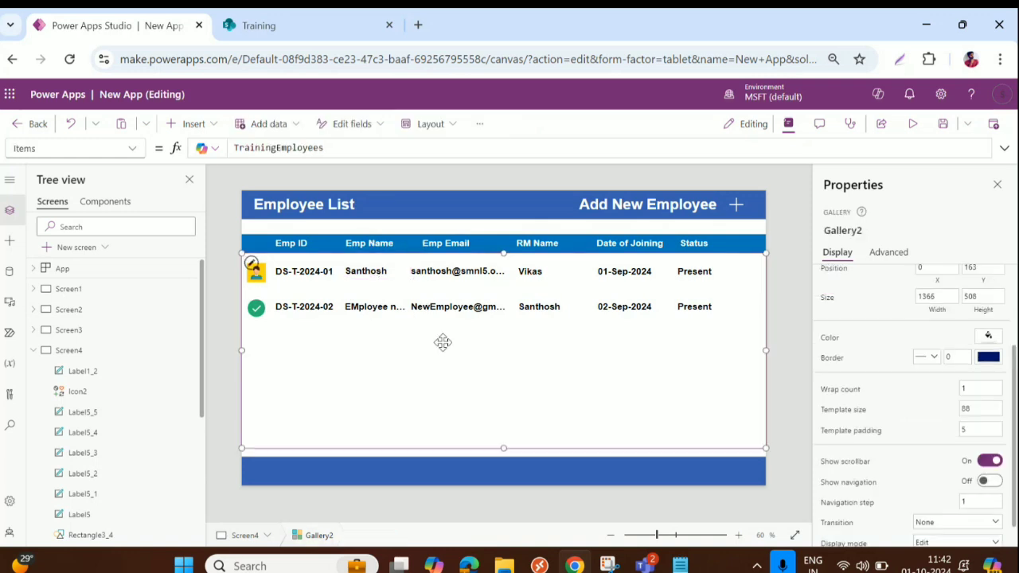
Save the app and refresh SharePoint's TrainingEmployees list to see DS-T-2024-02
click(944, 125)
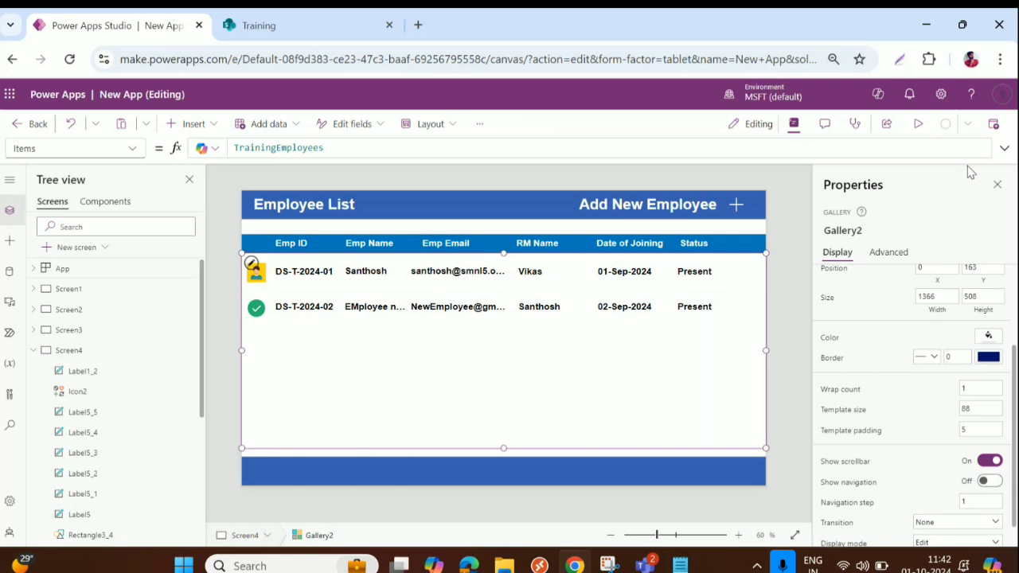
click(296, 27)
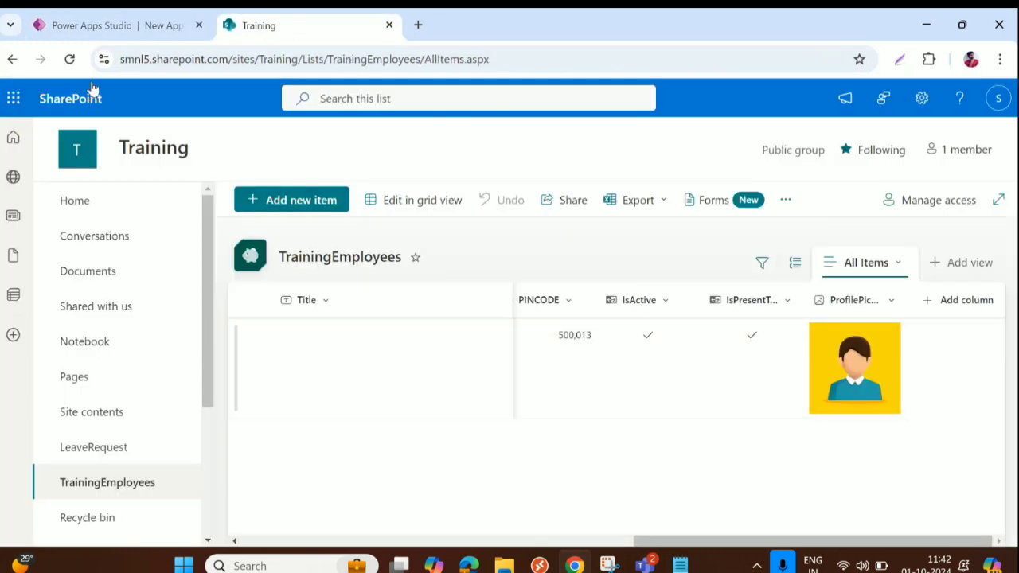
click(70, 59)
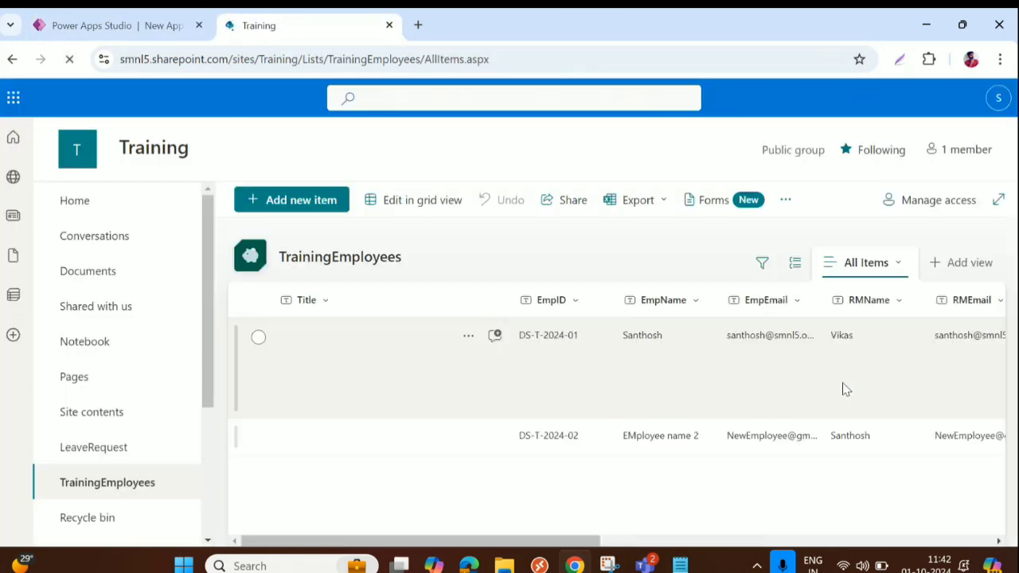